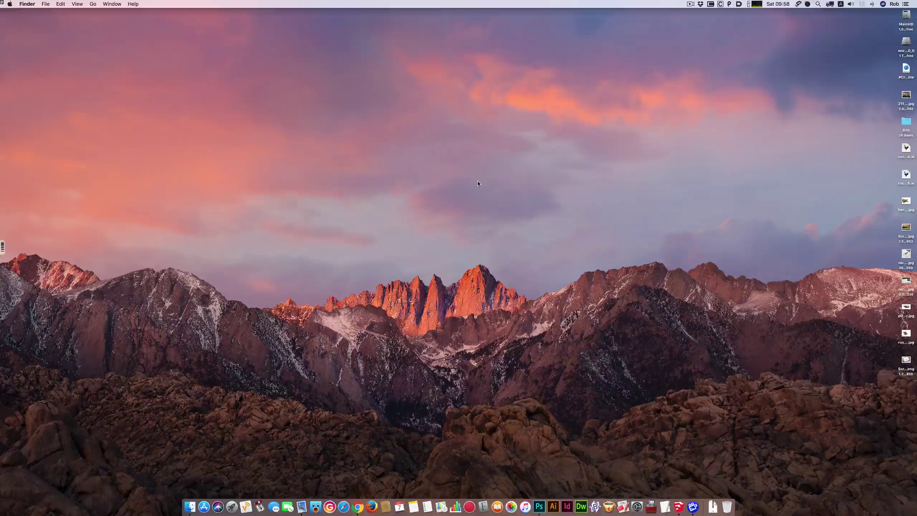
Preview the finished turtle-on-tricycle sketch saved as a PNG screenshot on the desktop.
{"action": "left_click", "coordinate": [906, 359]}
{"action": "key", "text": "space"}
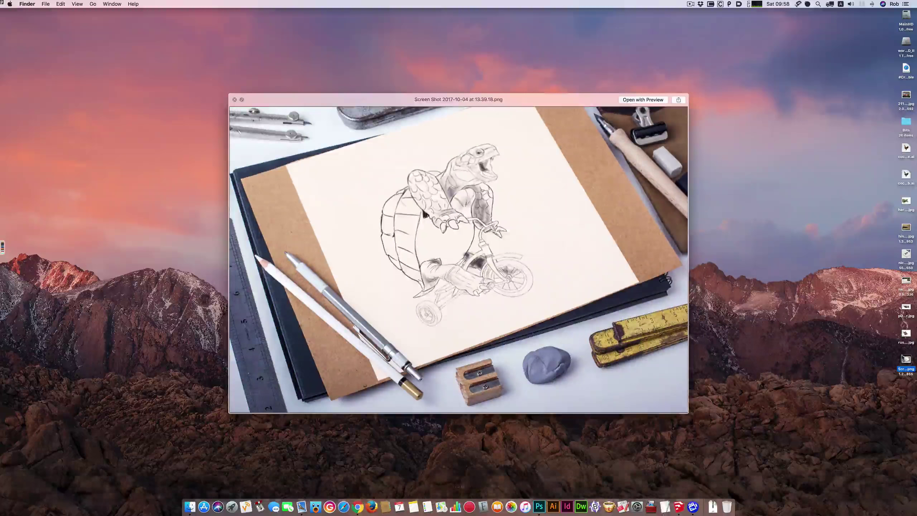
{"action": "key", "text": "space"}
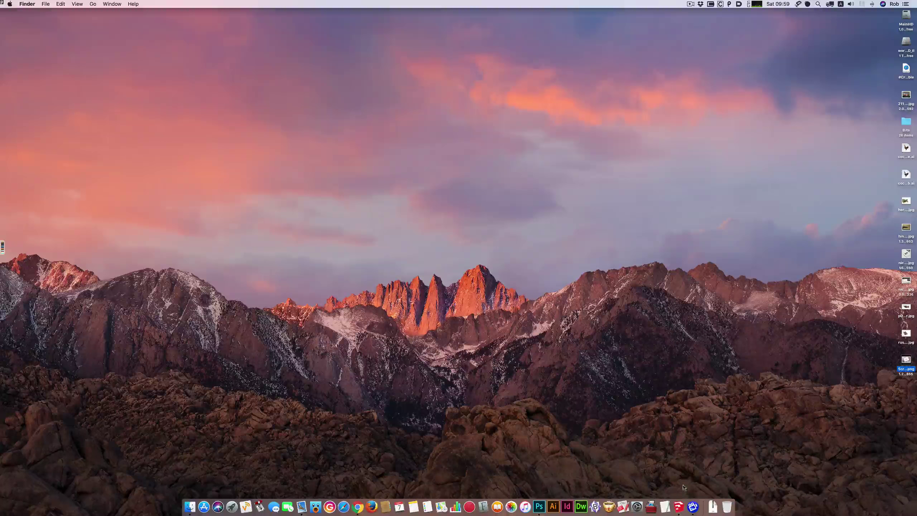
Switch to SketchUp and orbit the tricycle model to a raised rear three-quarter view with its front wheel pointing right.
{"action": "left_click", "coordinate": [680, 503]}
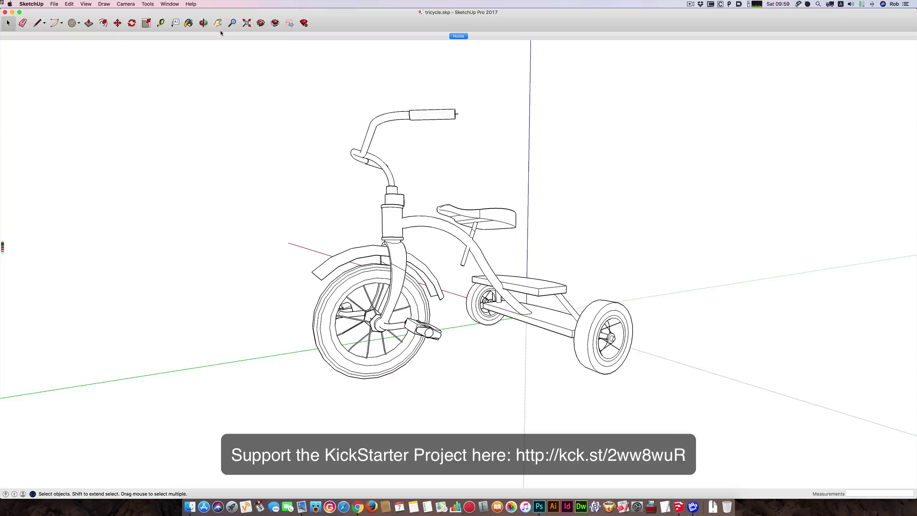
{"action": "left_click", "coordinate": [204, 24]}
{"action": "left_click_drag", "start_coordinate": [379, 165], "coordinate": [293, 328]}
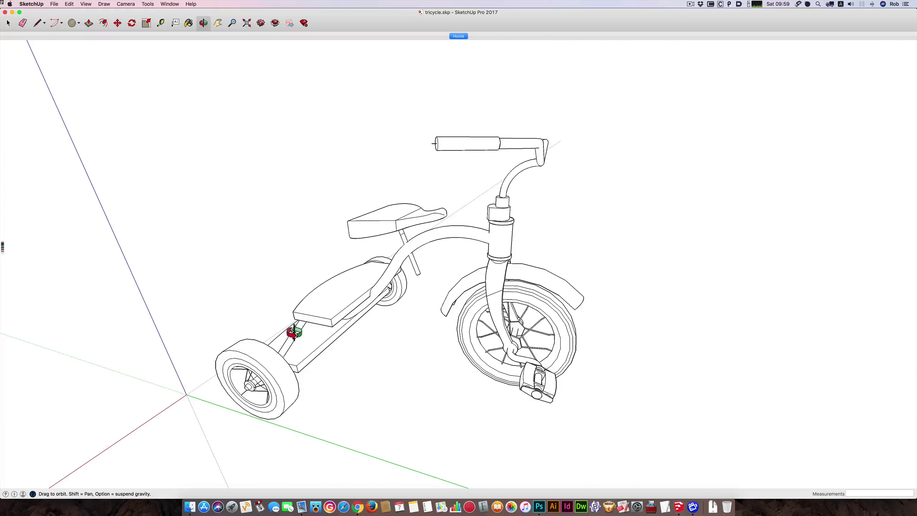
{"action": "left_click_drag", "start_coordinate": [329, 356], "coordinate": [336, 285]}
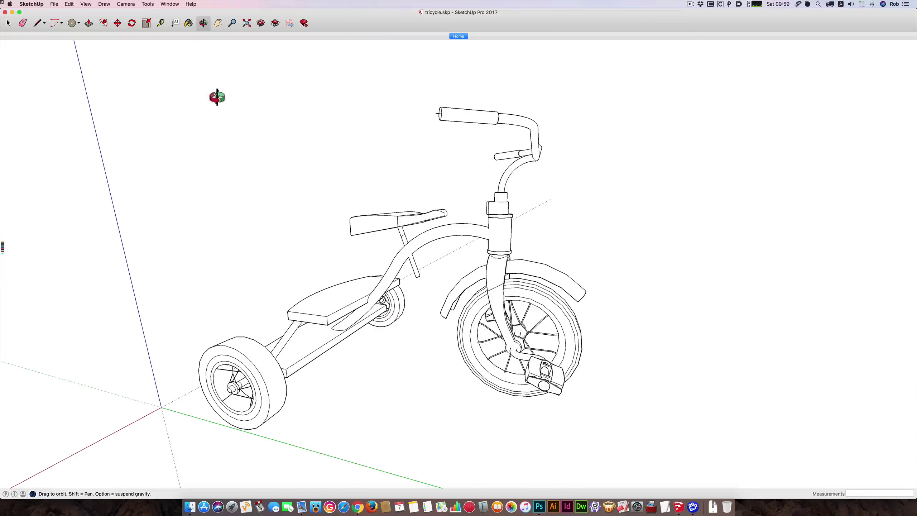
{"action": "left_click", "coordinate": [147, 4]}
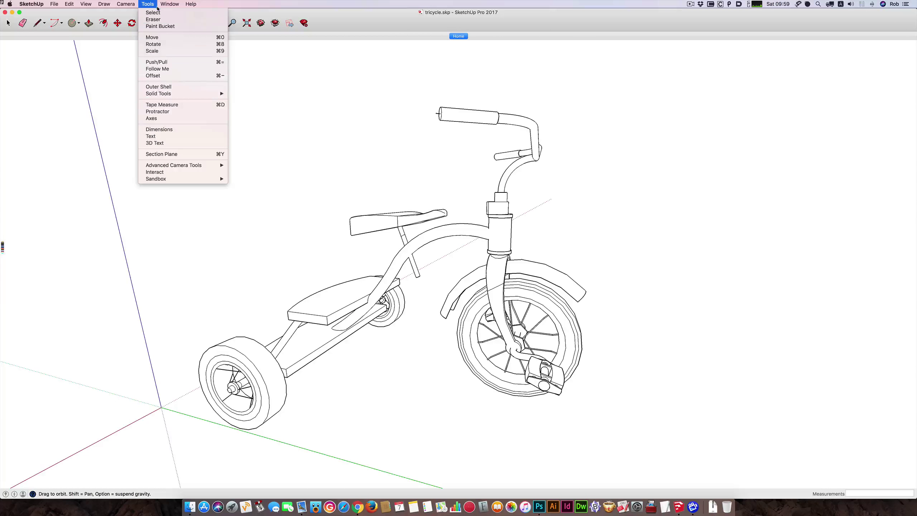
{"action": "mouse_move", "coordinate": [129, 6]}
{"action": "left_click", "coordinate": [136, 100]}
{"action": "left_click_drag", "start_coordinate": [368, 270], "coordinate": [404, 270]}
{"action": "left_click", "coordinate": [203, 23]}
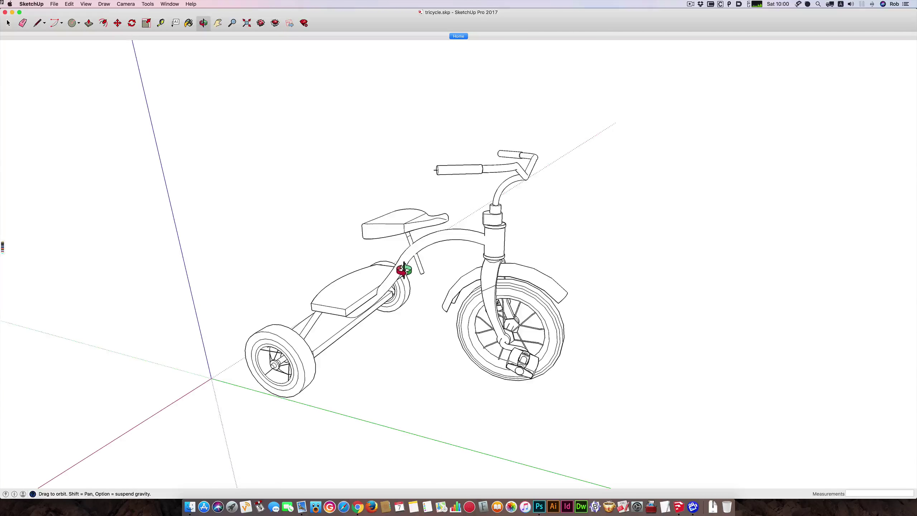
Export the current tricycle view to the Desktop as the JPEG image tricycle.jpg and quit SketchUp.
{"action": "left_click", "coordinate": [54, 4]}
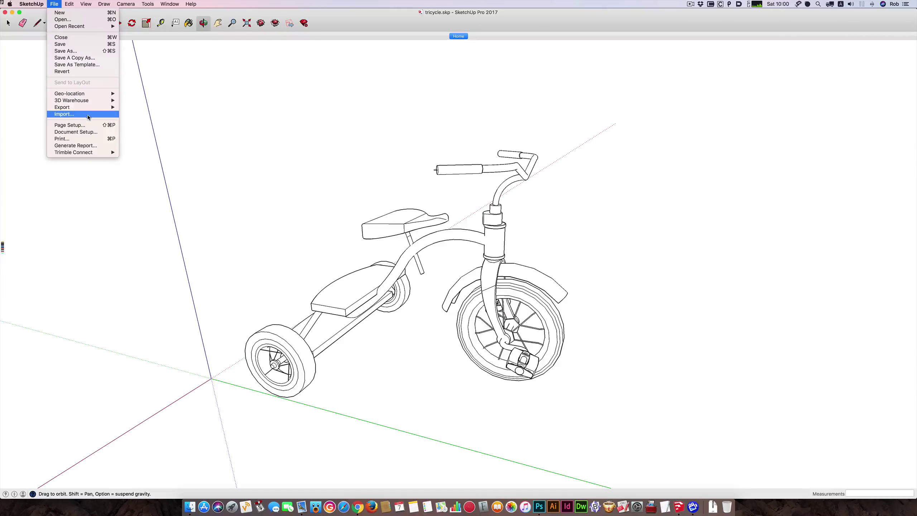
{"action": "mouse_move", "coordinate": [93, 110]}
{"action": "left_click", "coordinate": [142, 115]}
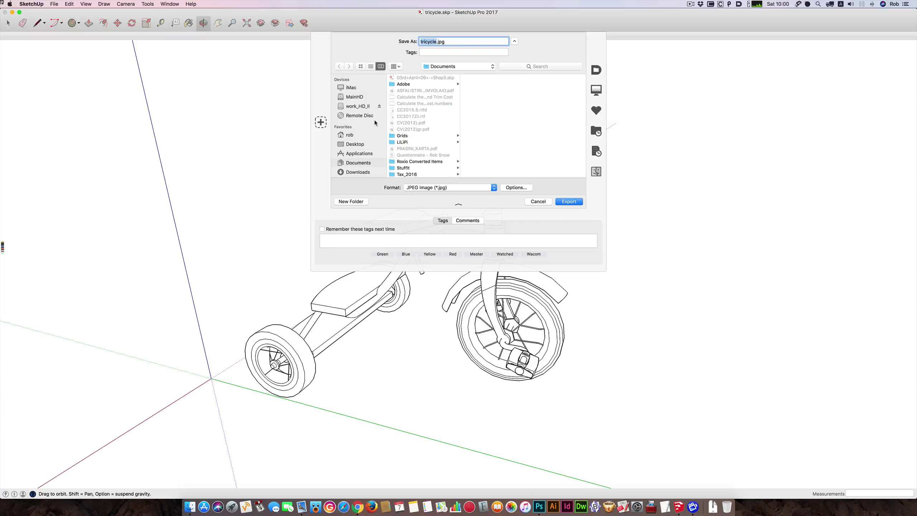
{"action": "left_click", "coordinate": [354, 144]}
{"action": "left_click", "coordinate": [572, 202]}
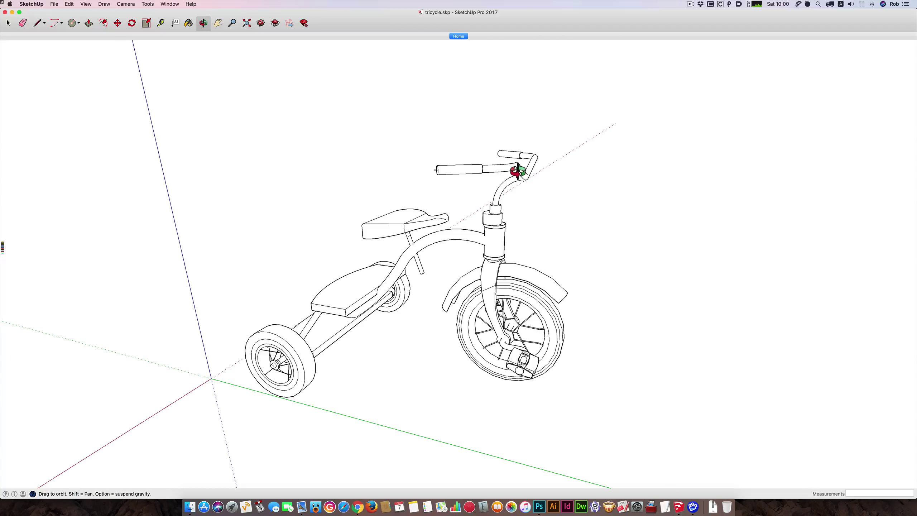
{"action": "key", "text": "super+q"}
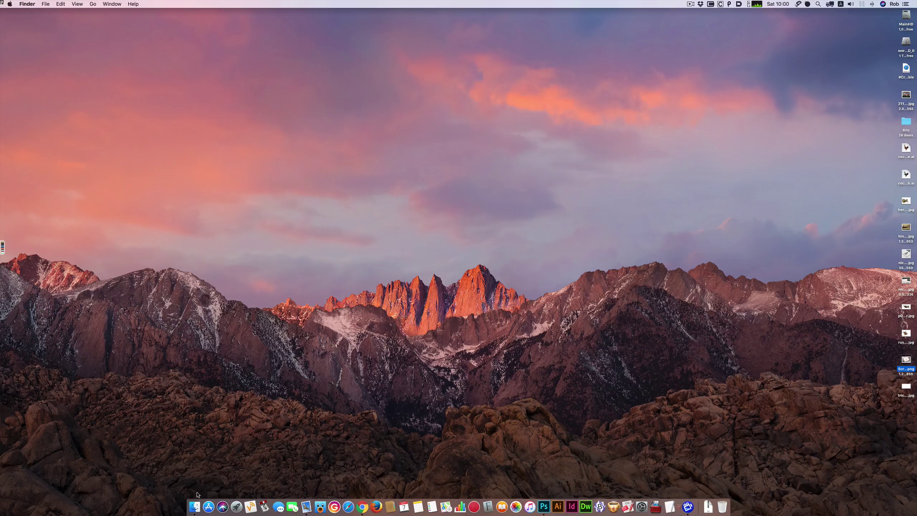
Preview the exported tricycle.jpg from the desktop.
{"action": "left_click", "coordinate": [911, 388]}
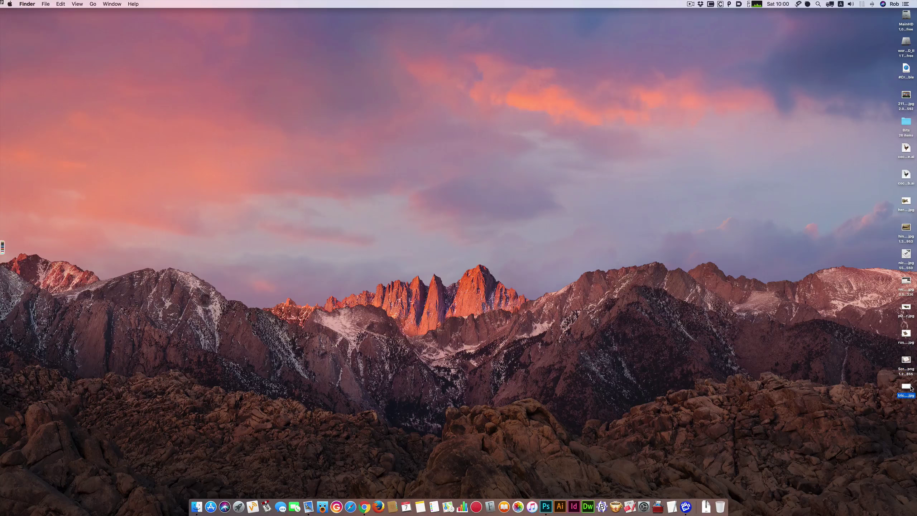
{"action": "key", "text": "space"}
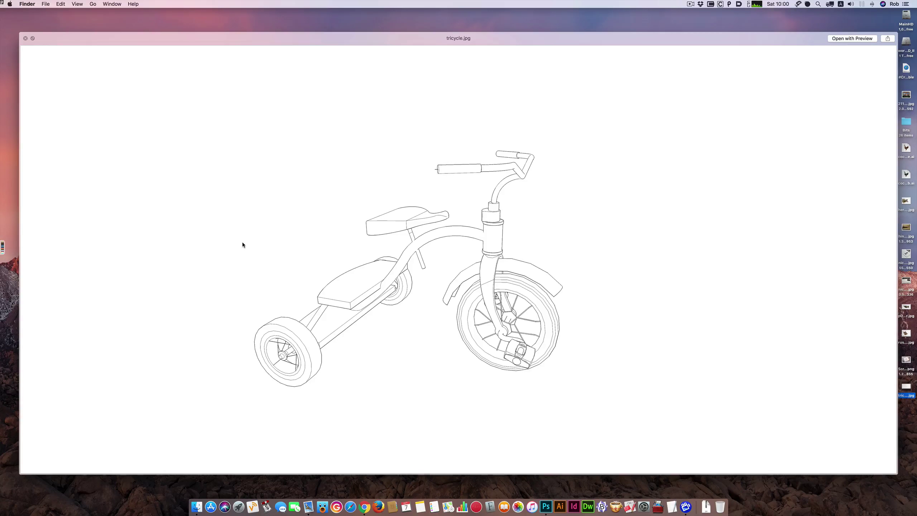
{"action": "key", "text": "space"}
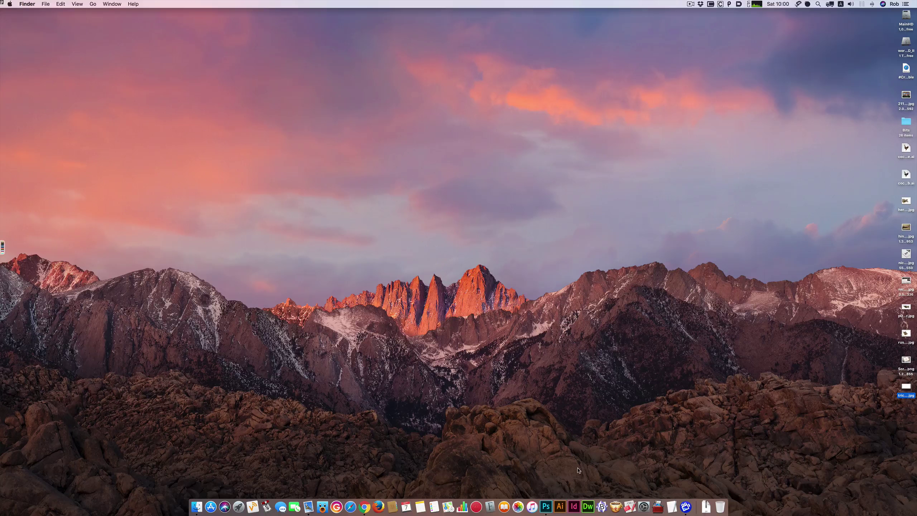
Switch to Photoshop and hide Layer 11 down through Layer 7 in tricycle2.psd, checking Layer 7 on its own against Layer 0.
{"action": "left_click", "coordinate": [546, 506]}
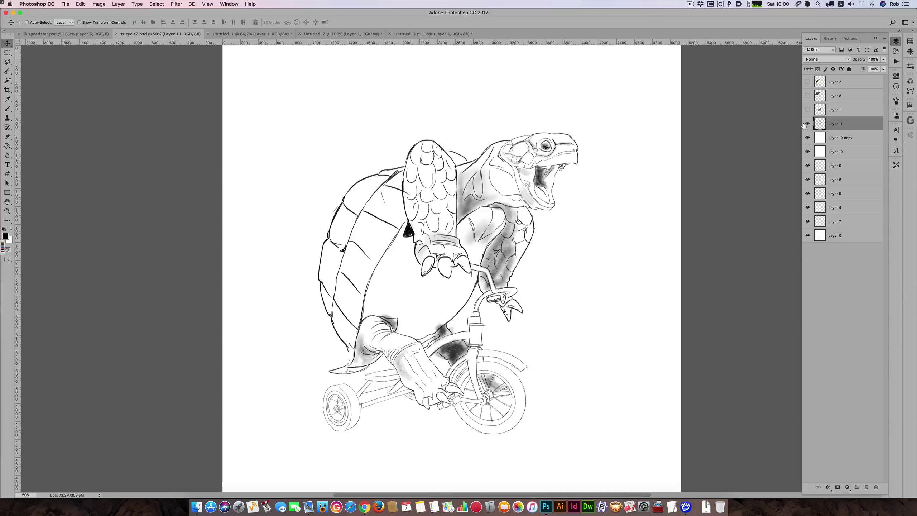
{"action": "left_click_drag", "start_coordinate": [804, 125], "coordinate": [805, 183]}
{"action": "left_click_drag", "start_coordinate": [806, 216], "coordinate": [809, 223]}
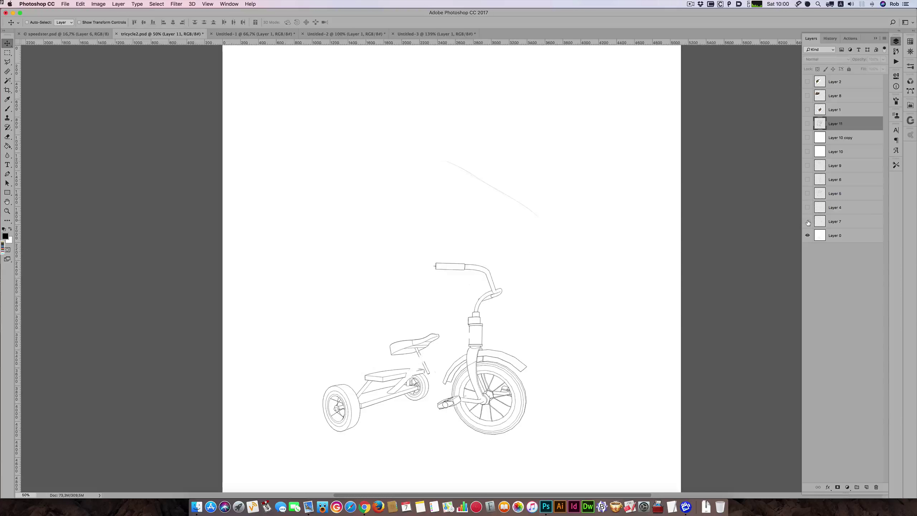
{"action": "left_click", "coordinate": [808, 222]}
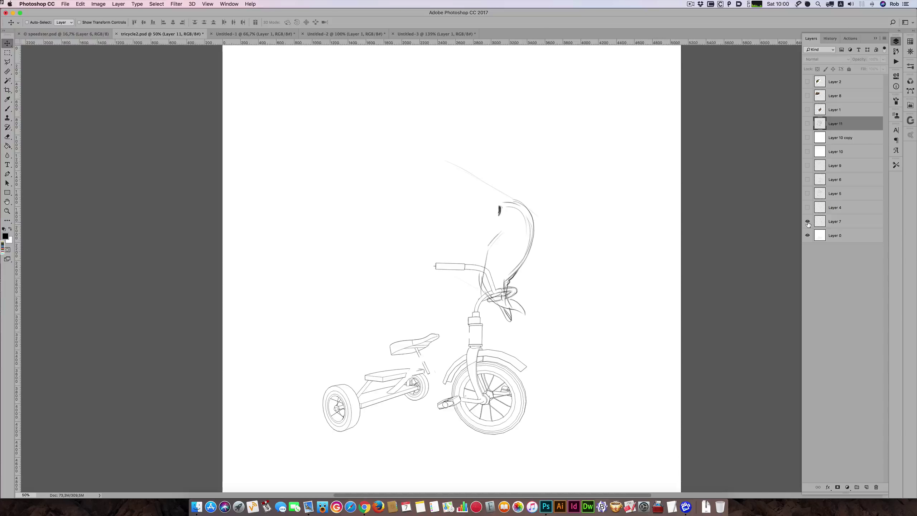
{"action": "left_click", "coordinate": [808, 222]}
Show the hidden sketch layers one by one from Layer 4 up to Layer 11, including Layer 7, to review the drawing stages.
{"action": "left_click", "coordinate": [809, 208]}
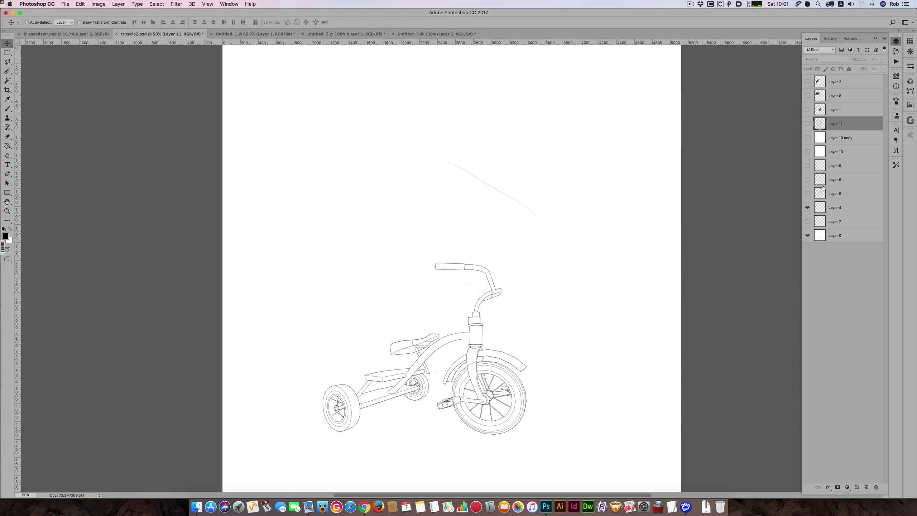
{"action": "left_click", "coordinate": [808, 194]}
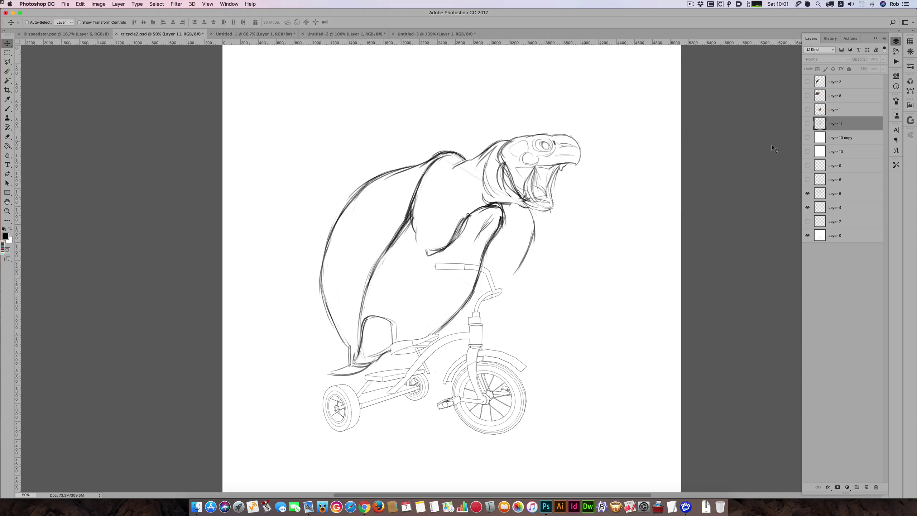
{"action": "left_click", "coordinate": [807, 222]}
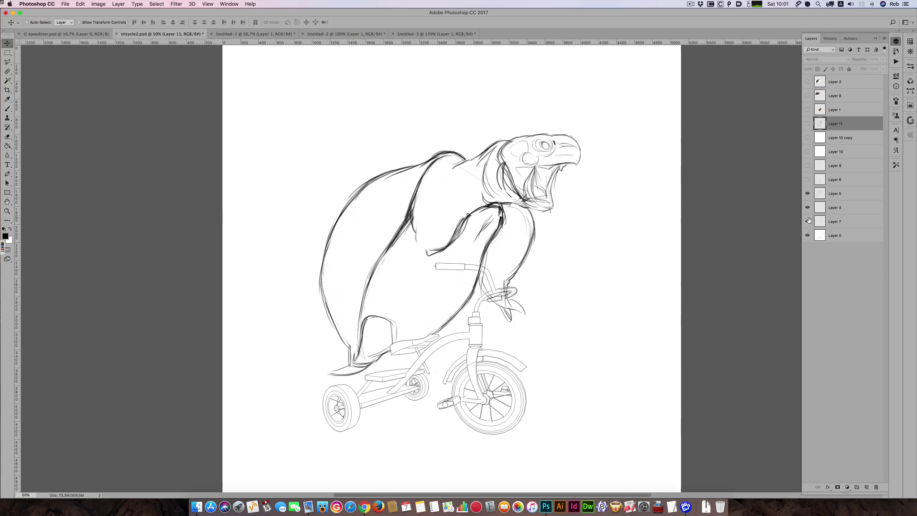
{"action": "left_click", "coordinate": [807, 179]}
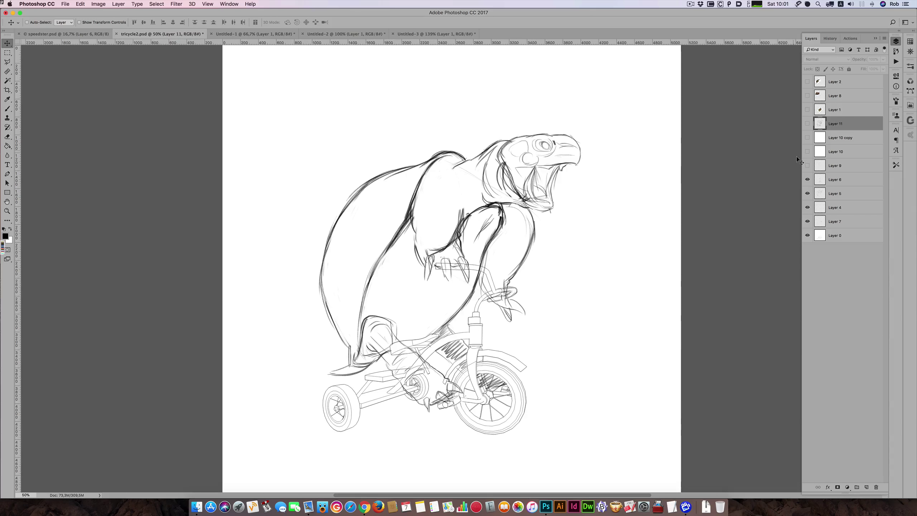
{"action": "left_click", "coordinate": [807, 165]}
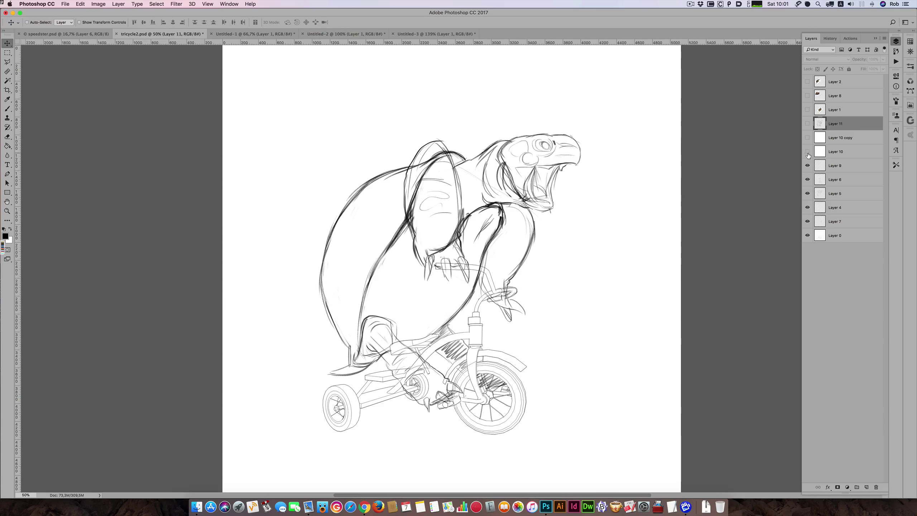
{"action": "left_click", "coordinate": [807, 152]}
{"action": "left_click", "coordinate": [808, 138]}
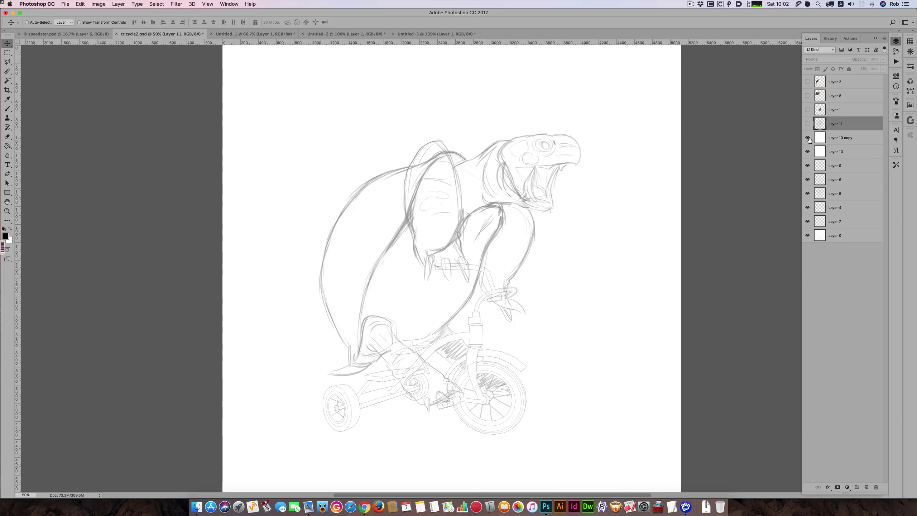
{"action": "left_click", "coordinate": [808, 124]}
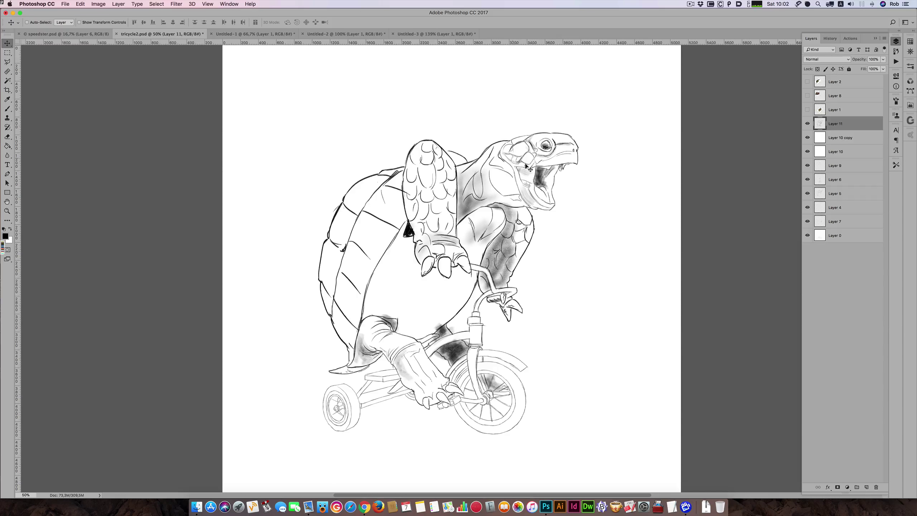
Examine the turtle reference photos on Layer 8 and in the Untitled-3, Untitled-2 and Untitled-1 documents, returning to tricycle2.psd.
{"action": "left_click", "coordinate": [808, 96]}
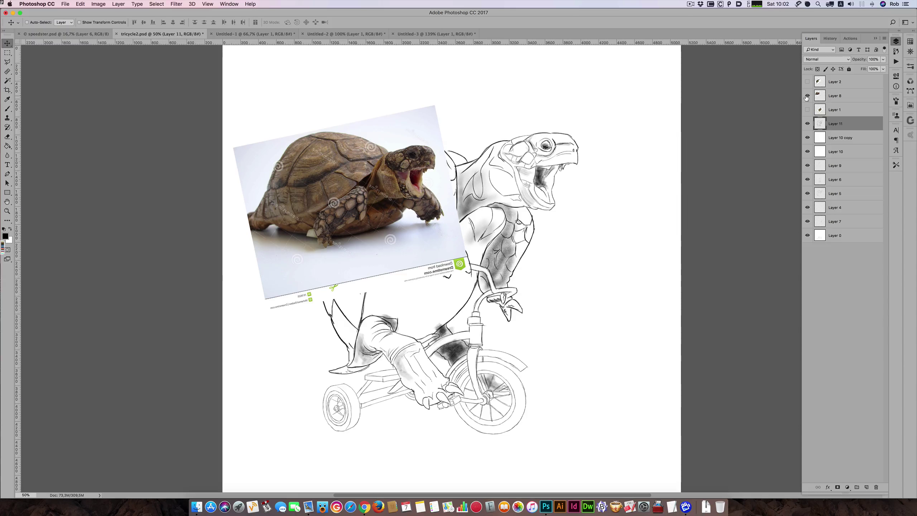
{"action": "left_click", "coordinate": [807, 96]}
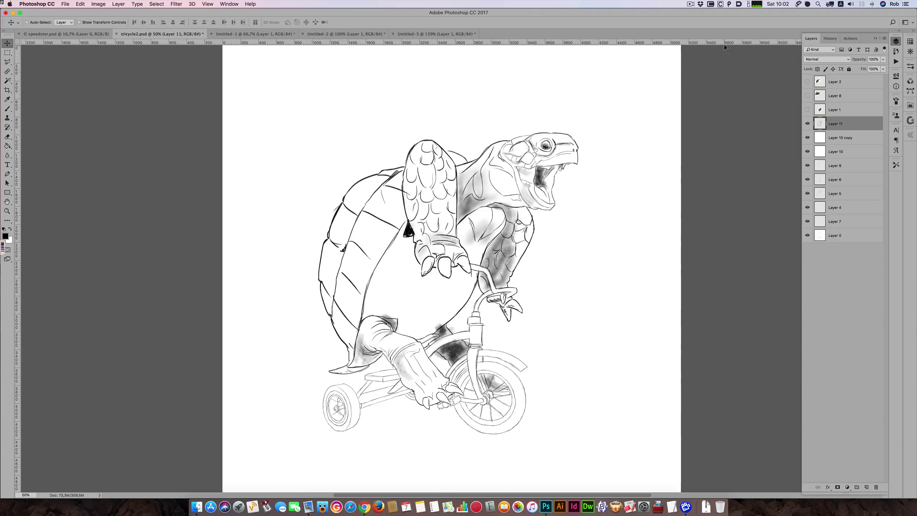
{"action": "left_click", "coordinate": [416, 35]}
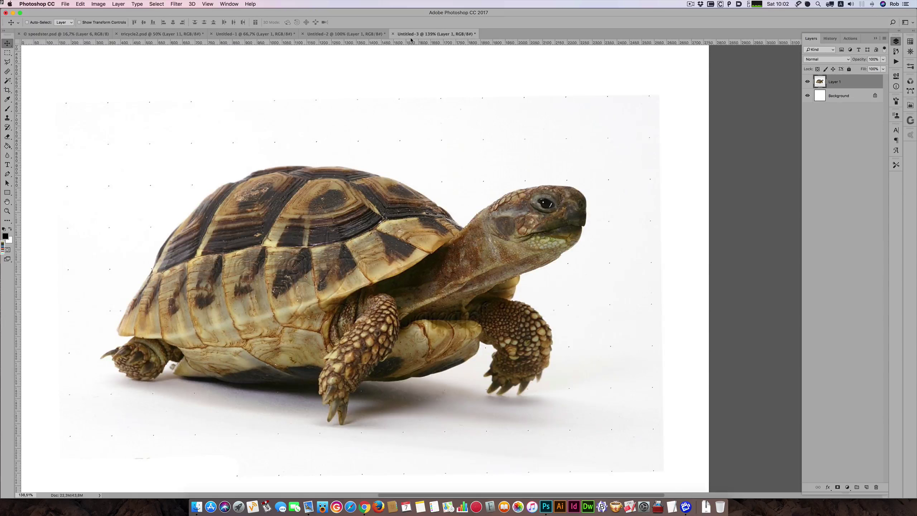
{"action": "left_click", "coordinate": [348, 34]}
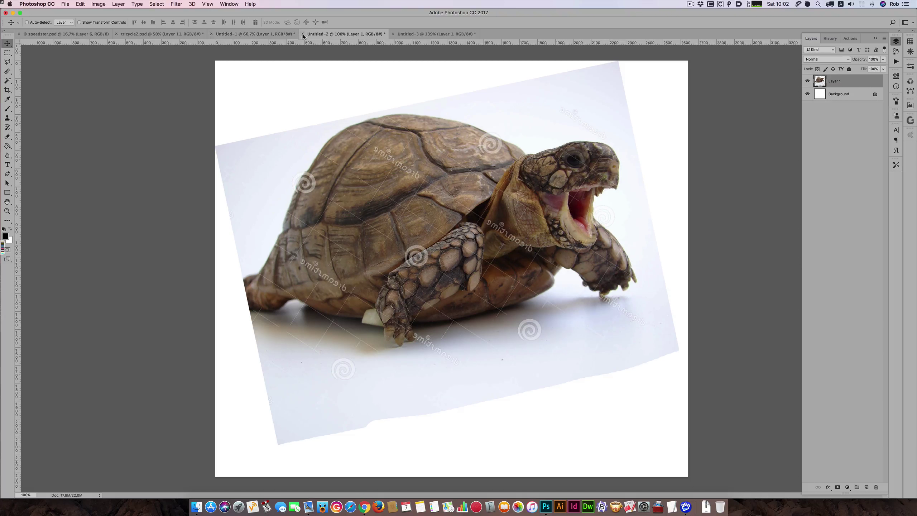
{"action": "left_click", "coordinate": [274, 36]}
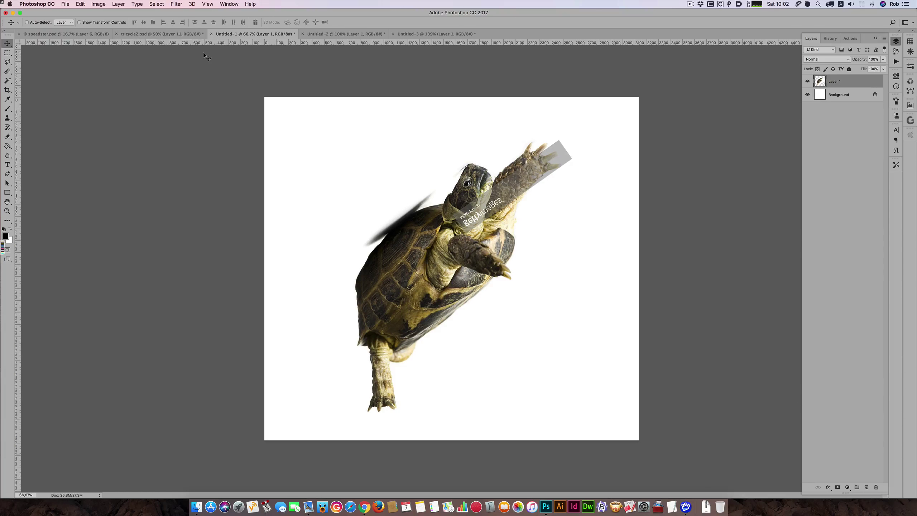
{"action": "left_click", "coordinate": [165, 34]}
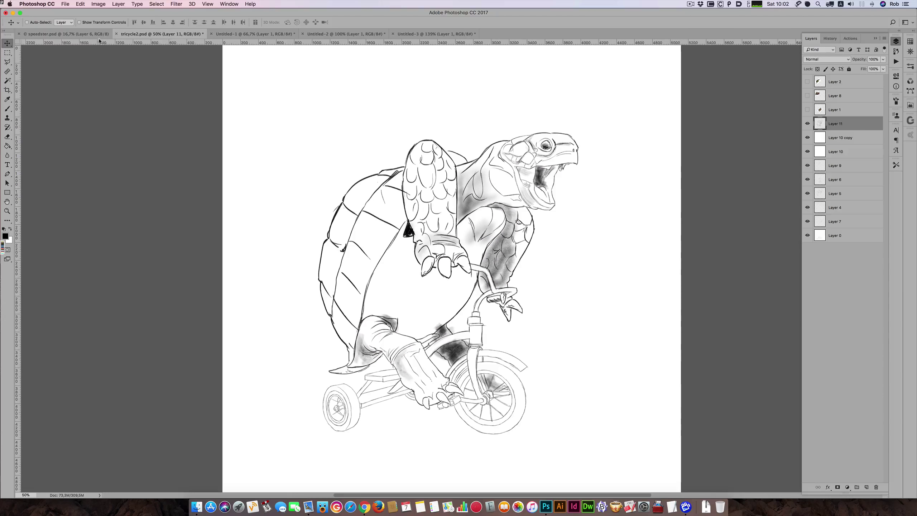
Temporarily show the turtle reference photo layers over the sketch in tricycle2.psd, hide them again, and bring up speedster.psd.
{"action": "left_click", "coordinate": [808, 95]}
{"action": "left_click_drag", "start_coordinate": [808, 95], "coordinate": [808, 109]}
{"action": "left_click", "coordinate": [808, 95]}
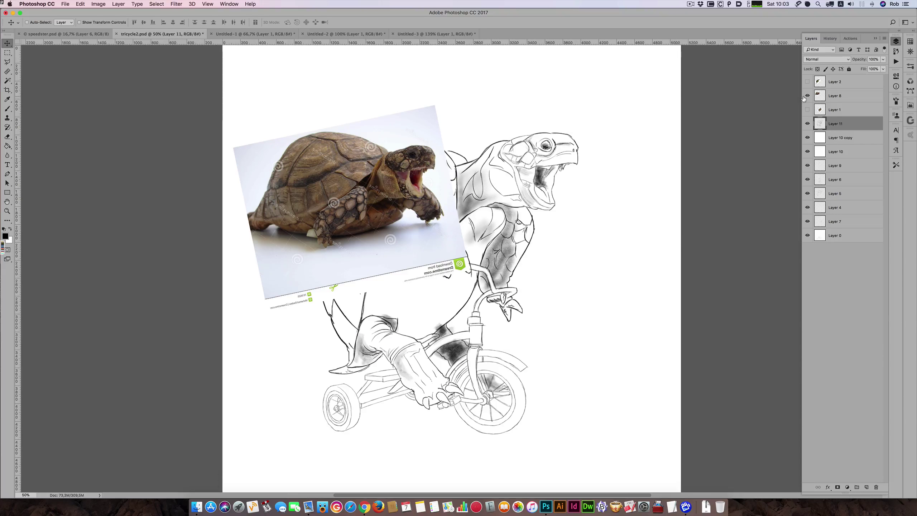
{"action": "left_click", "coordinate": [808, 96]}
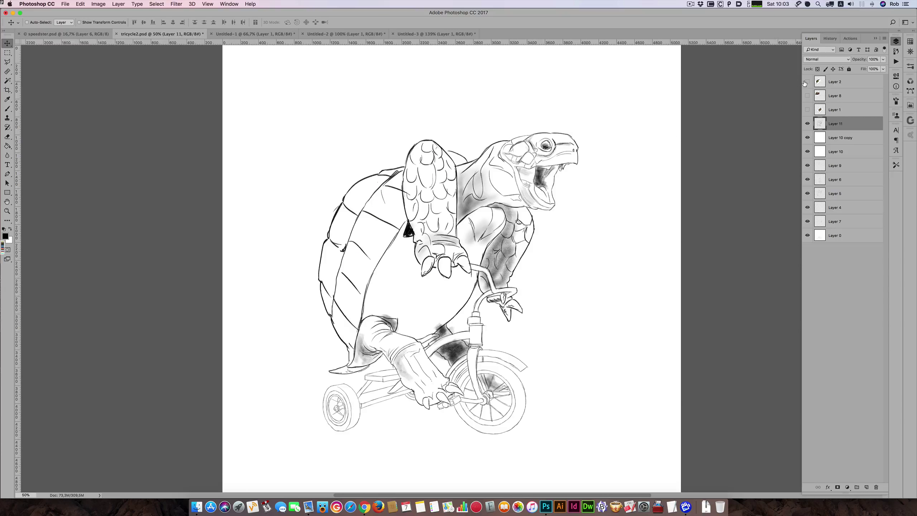
{"action": "left_click", "coordinate": [806, 82]}
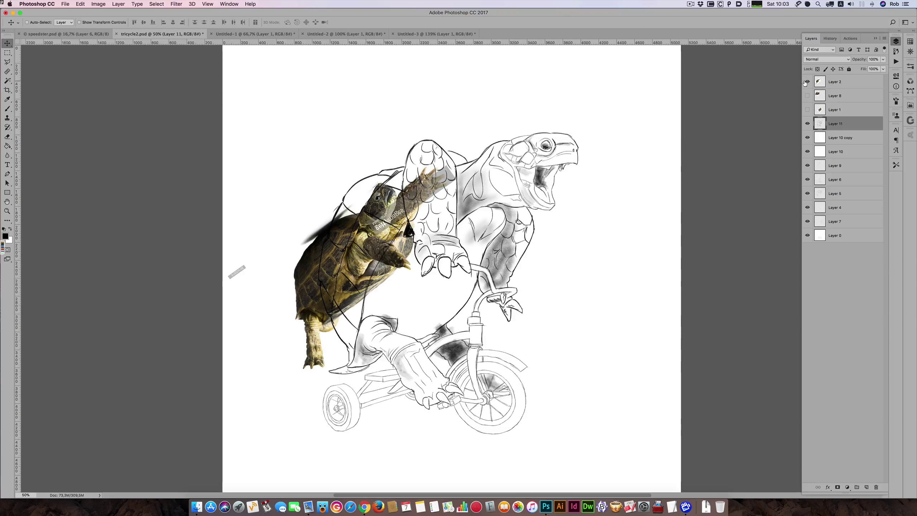
{"action": "left_click", "coordinate": [806, 83]}
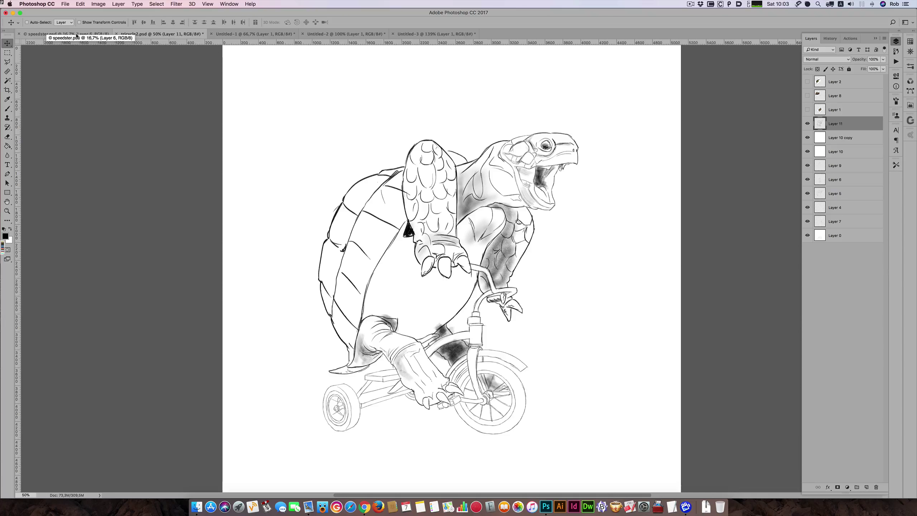
{"action": "left_click", "coordinate": [52, 34]}
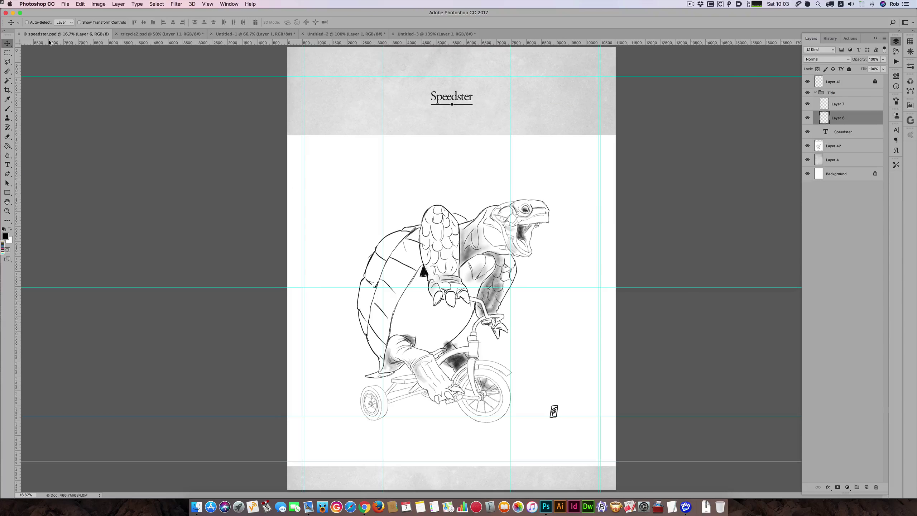
Collapse the Title group in speedster.psd and lock it completely.
{"action": "left_click", "coordinate": [818, 93]}
{"action": "left_click", "coordinate": [815, 93]}
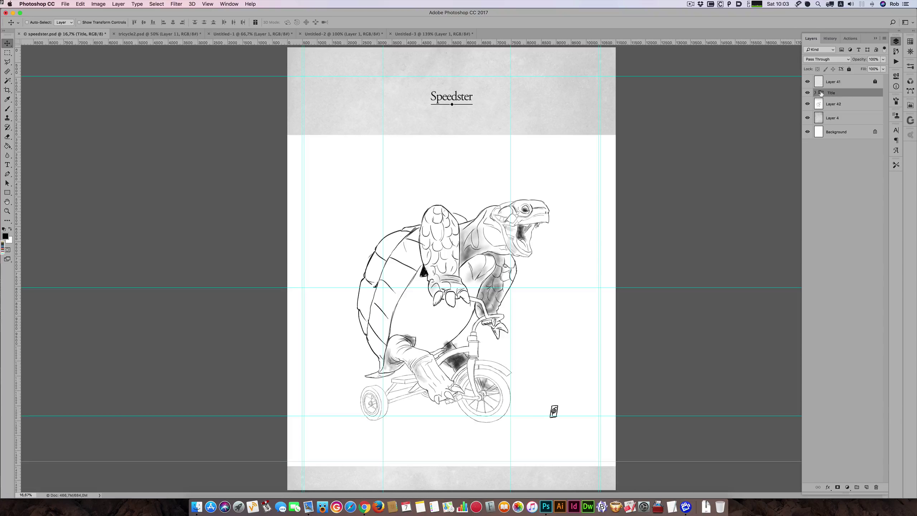
{"action": "left_click", "coordinate": [849, 69]}
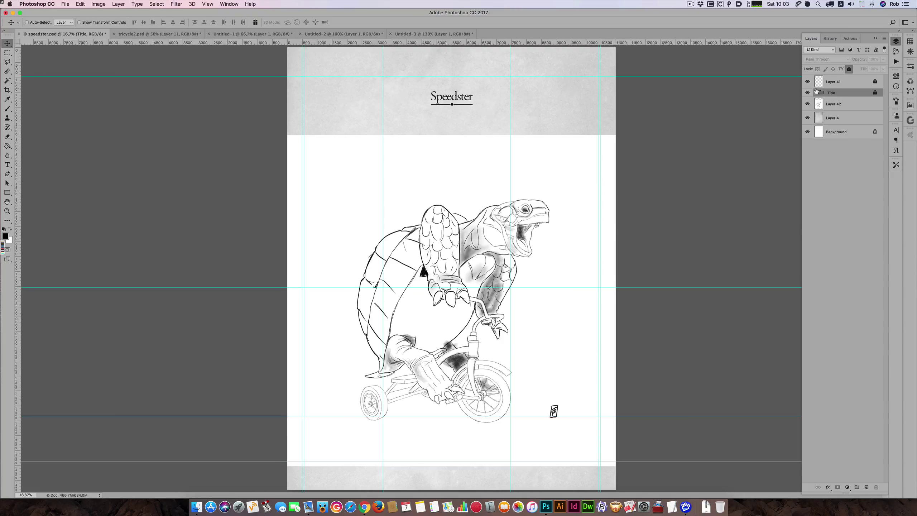
Temporarily hide the Title group, Layer 41 and Layer 42 to view the paper texture alone, and show them again.
{"action": "left_click", "coordinate": [808, 93]}
{"action": "left_click", "coordinate": [808, 93]}
{"action": "left_click", "coordinate": [808, 93]}
{"action": "left_click", "coordinate": [808, 83]}
{"action": "left_click", "coordinate": [808, 104]}
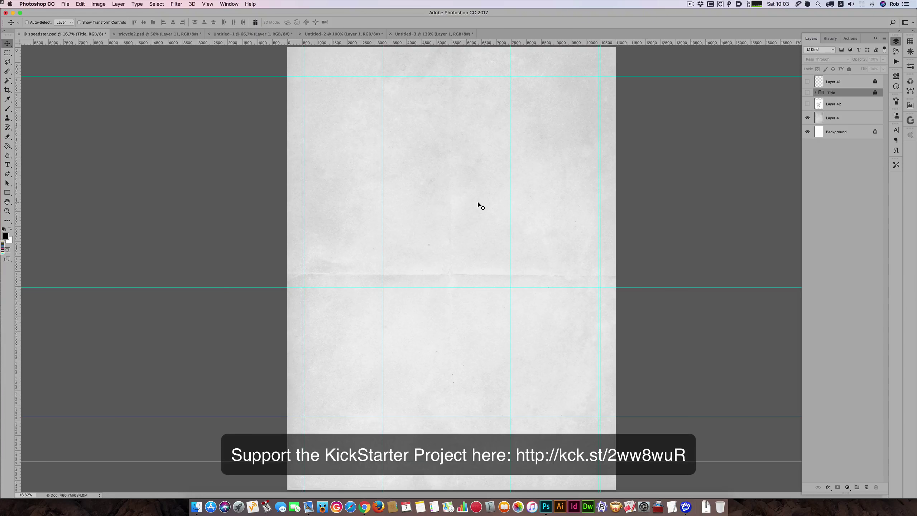
{"action": "left_click", "coordinate": [807, 93]}
{"action": "left_click", "coordinate": [808, 83]}
{"action": "left_click", "coordinate": [808, 105]}
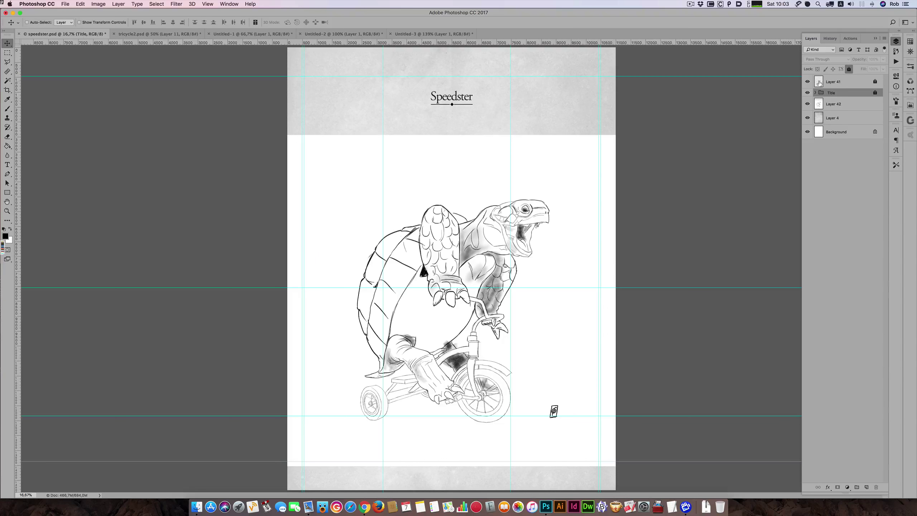
Set the turtle sketch on Layer 42 to Multiply blending and reduce its fill to 20%.
{"action": "left_click", "coordinate": [840, 104]}
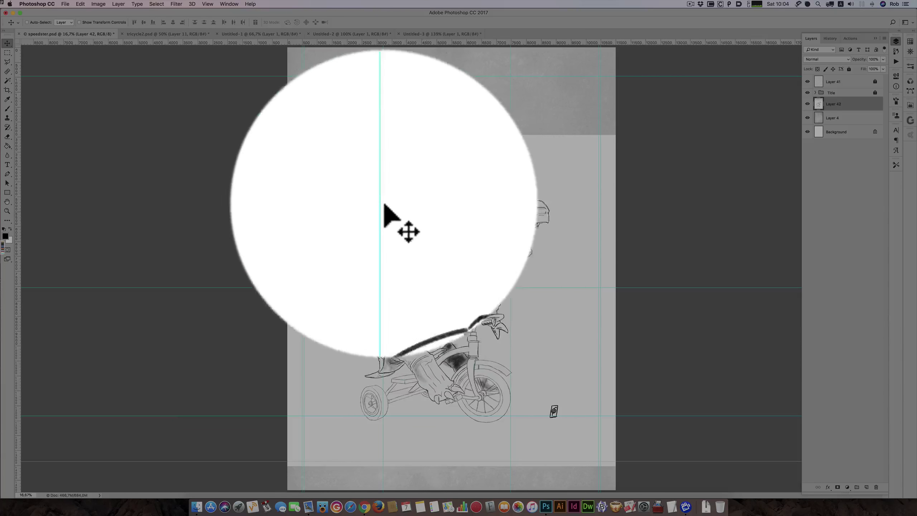
{"action": "left_click", "coordinate": [763, 150]}
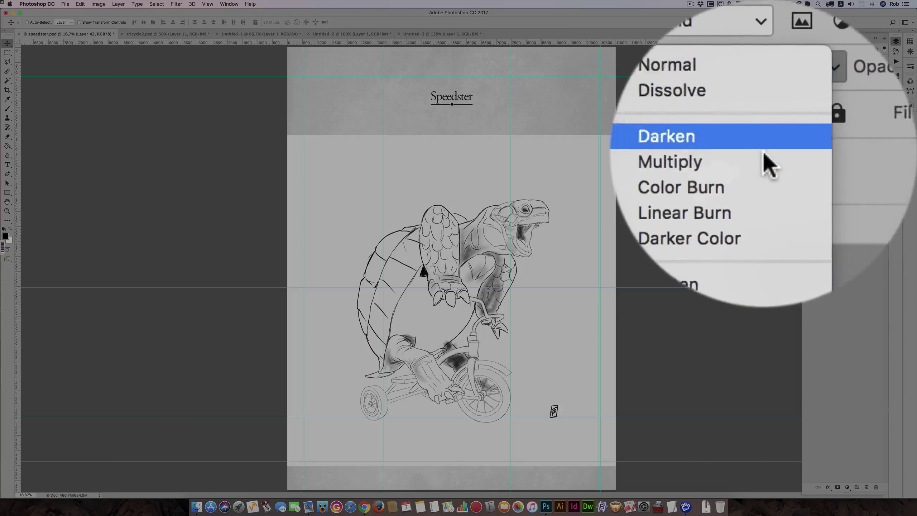
{"action": "left_click", "coordinate": [767, 160]}
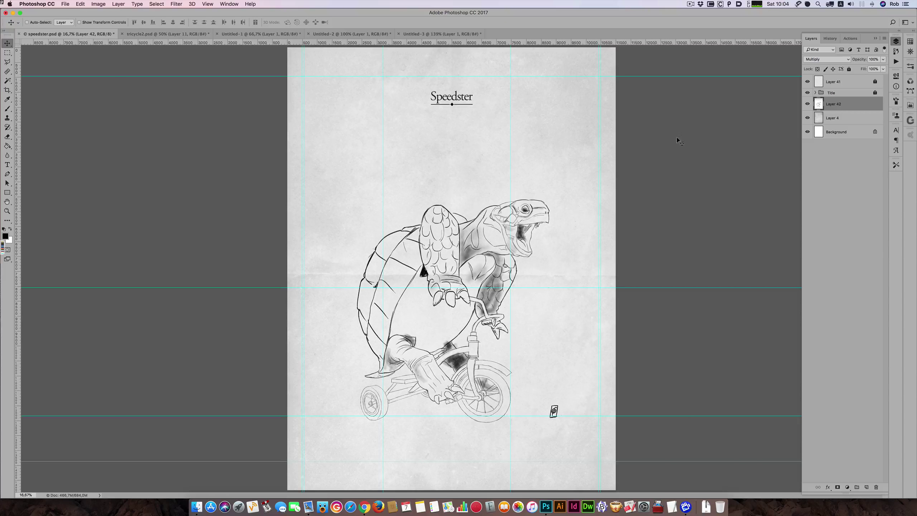
{"action": "left_click", "coordinate": [884, 69]}
{"action": "left_click_drag", "start_coordinate": [854, 77], "coordinate": [855, 78]}
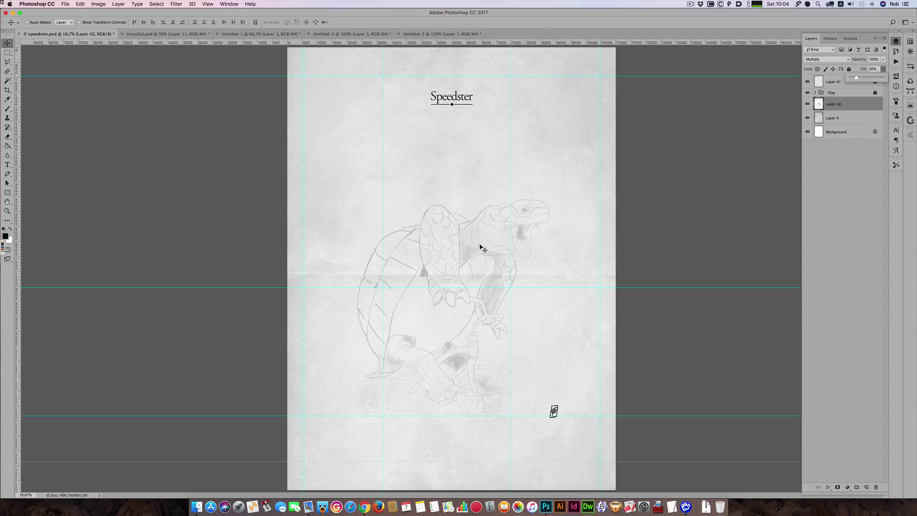
Add a new layer directly above Layer 4 and choose the 90 px speckled brush preset.
{"action": "left_click", "coordinate": [839, 119]}
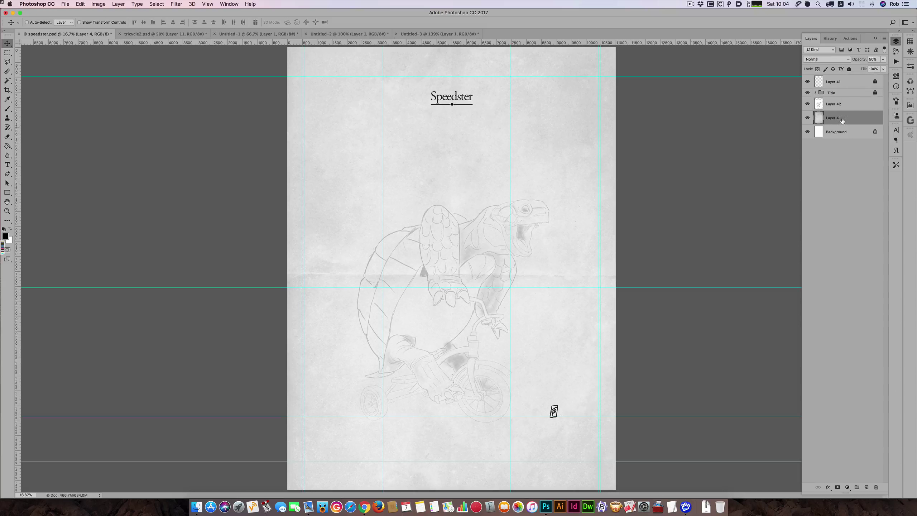
{"action": "left_click", "coordinate": [867, 486]}
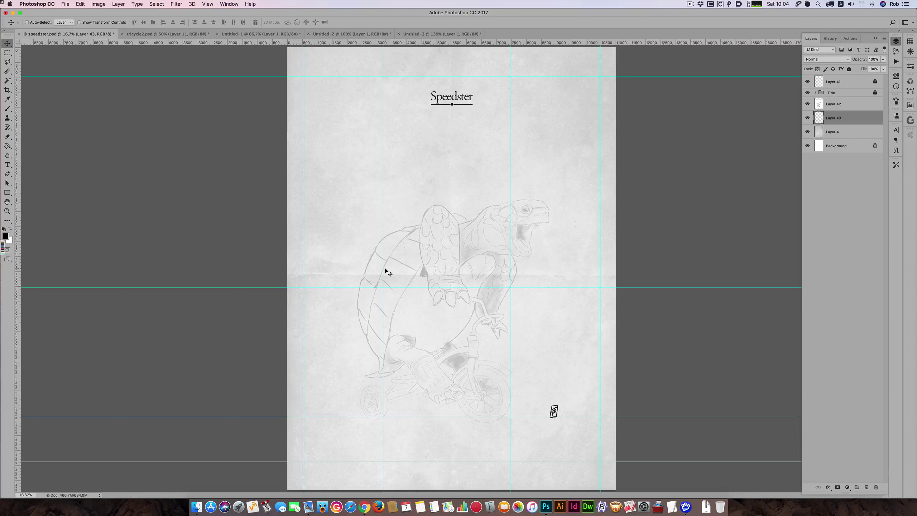
{"action": "left_click", "coordinate": [7, 109]}
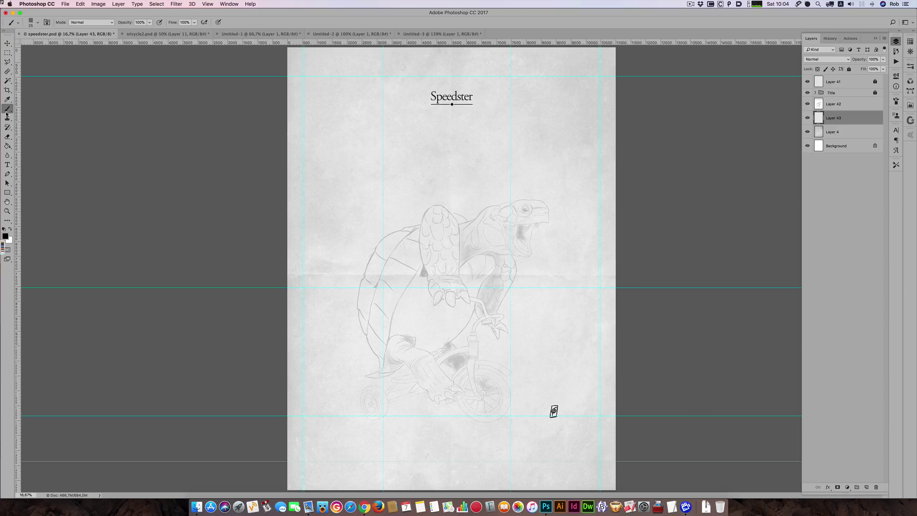
{"action": "left_click", "coordinate": [37, 23]}
{"action": "left_click", "coordinate": [15, 90]}
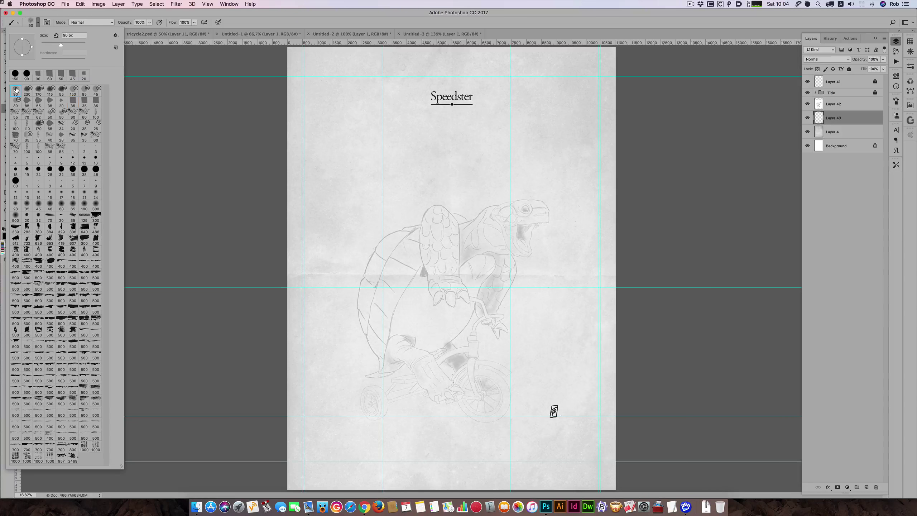
{"action": "left_click", "coordinate": [178, 141]}
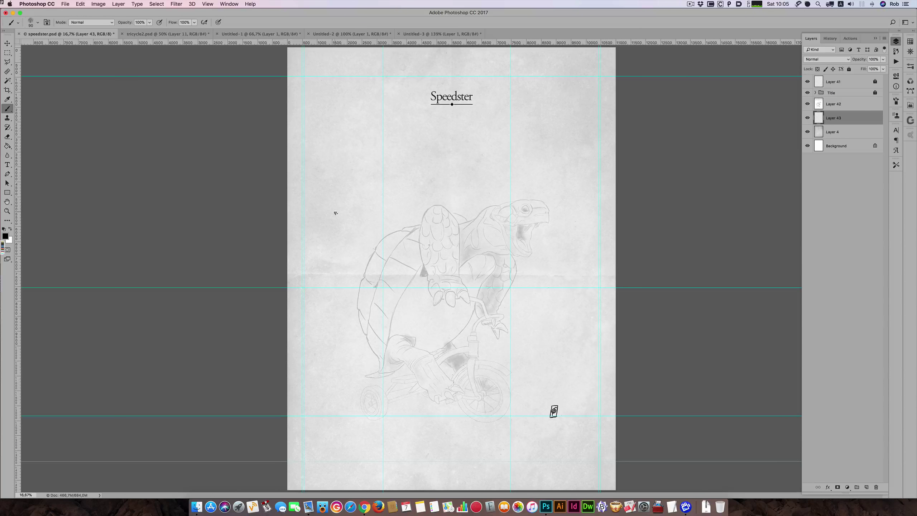
Enlarge the speckled brush tip to several times its size over the sketch.
{"action": "scroll", "coordinate": [364, 215], "scroll_direction": "up", "scroll_amount": 5}
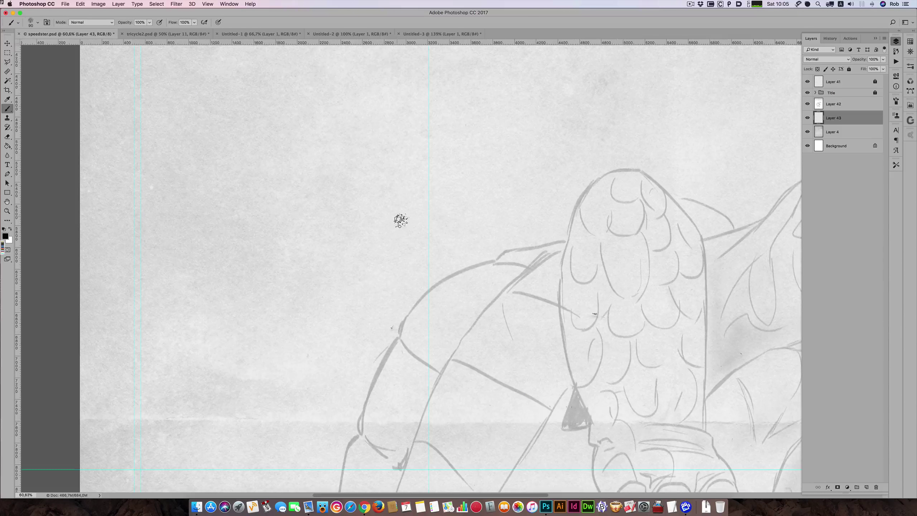
{"action": "key", "text": "bracketright"}
{"action": "key", "text": "bracketright"}
{"action": "key", "text": "bracketright"}
{"action": "key", "text": "bracketright"}
{"action": "key", "text": "bracketright"}
{"action": "key", "text": "bracketright"}
{"action": "key", "text": "bracketright"}
{"action": "key", "text": "bracketright"}
{"action": "key", "text": "bracketright"}
{"action": "key", "text": "bracketright"}
{"action": "key", "text": "bracketright"}
{"action": "key", "text": "bracketright"}
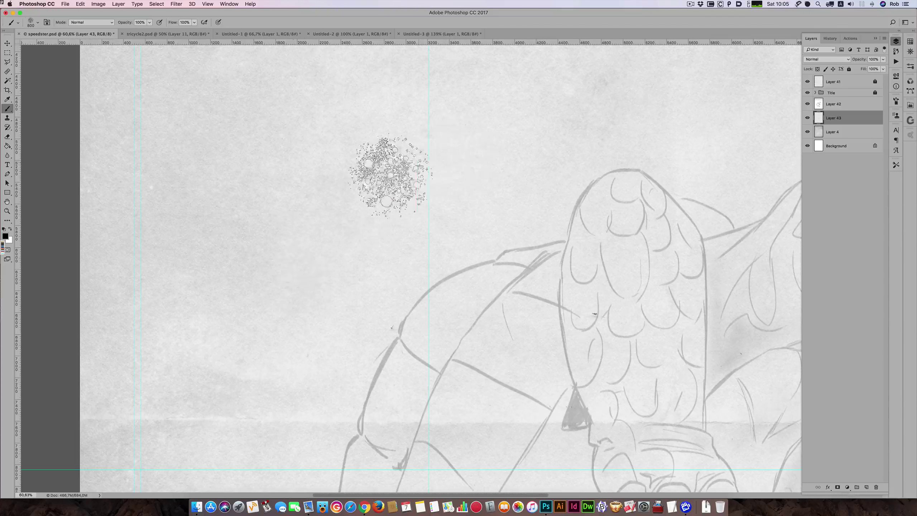
Rename the new empty layer between Layer 42 and Layer 4 as Head.
{"action": "key", "text": "space"}
{"action": "left_click_drag", "start_coordinate": [624, 224], "coordinate": [283, 218]}
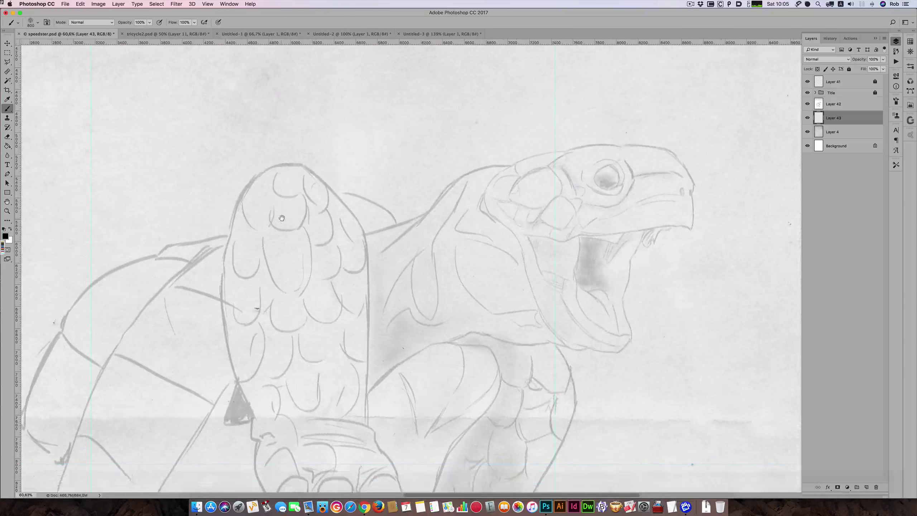
{"action": "double_click", "coordinate": [834, 119]}
{"action": "type", "text": "Head"}
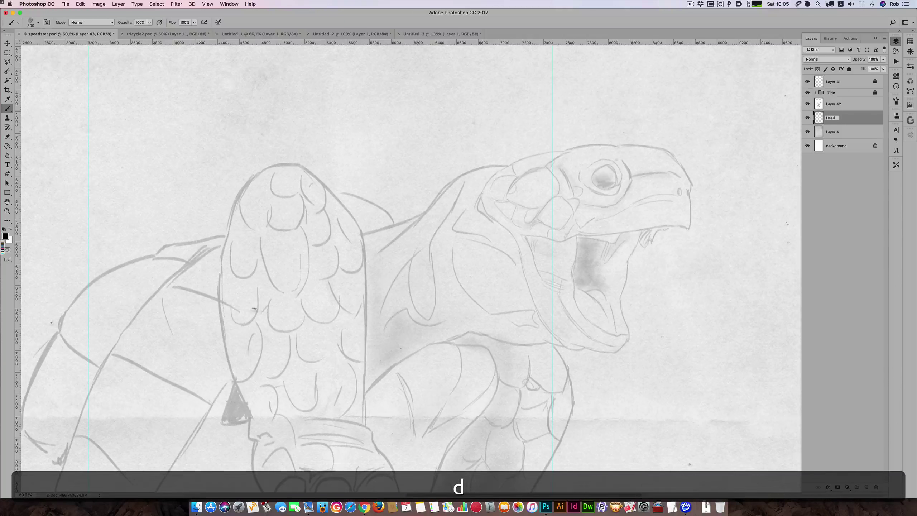
{"action": "key", "text": "Return"}
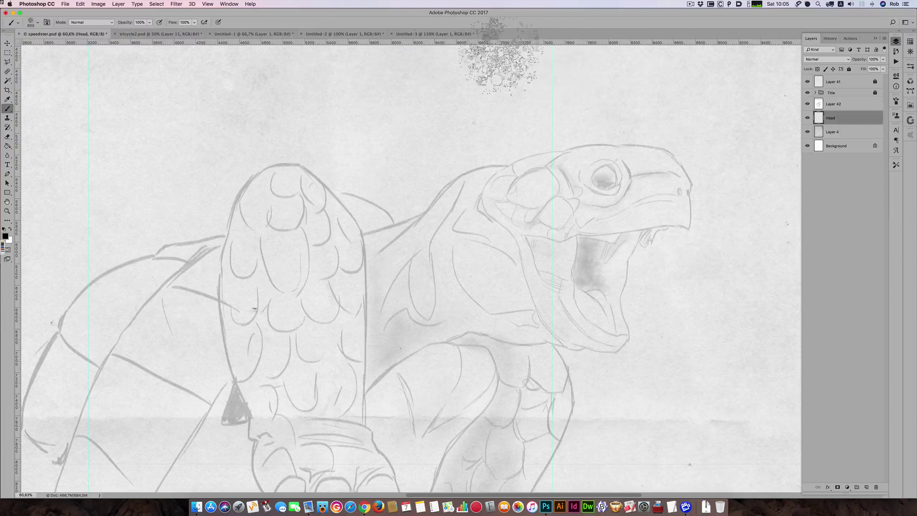
Copy a rectangular area around the turtle's head and front leg from the photo in Untitled-2.
{"action": "left_click", "coordinate": [244, 34]}
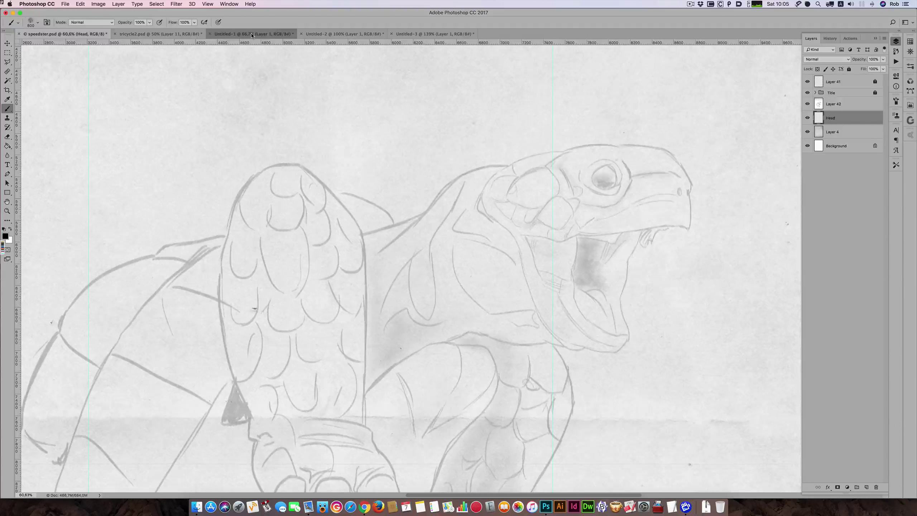
{"action": "left_click", "coordinate": [324, 34]}
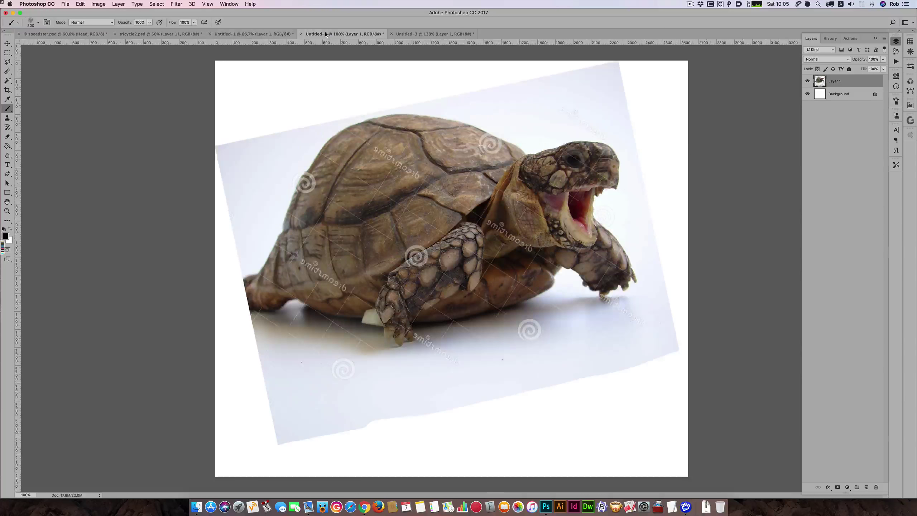
{"action": "left_click", "coordinate": [7, 53]}
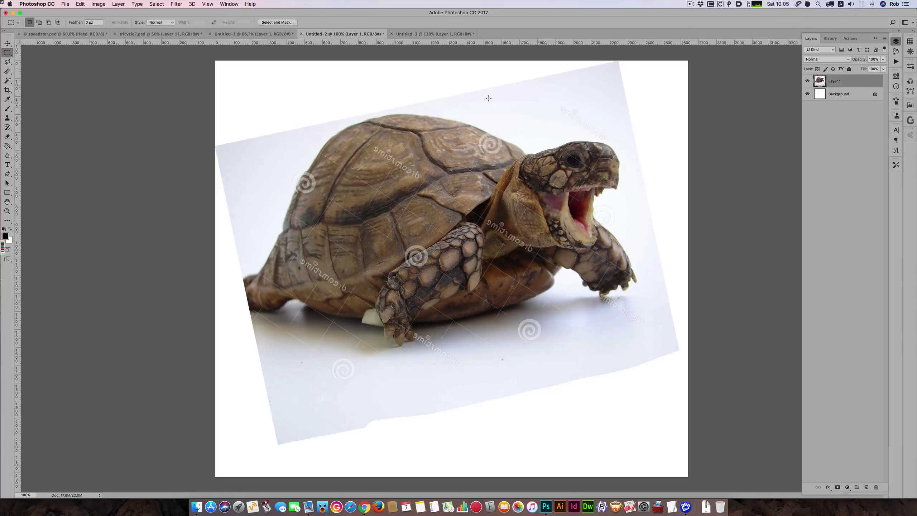
{"action": "left_click_drag", "start_coordinate": [610, 297], "coordinate": [627, 297]}
{"action": "key", "text": "super+c"}
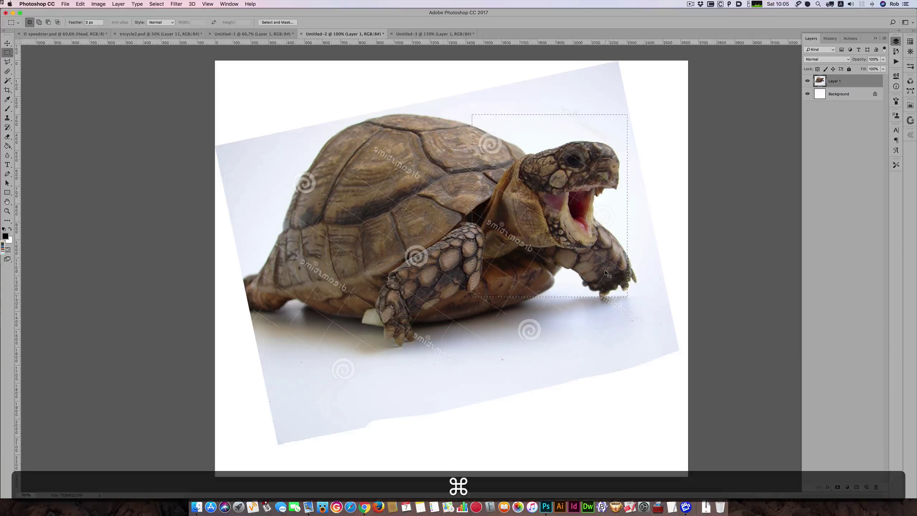
Paste the head photo into speedster.psd, enlarge it beside the sketched head, and move its Head layer above Layer 42.
{"action": "left_click", "coordinate": [93, 35]}
{"action": "key", "text": "super+v"}
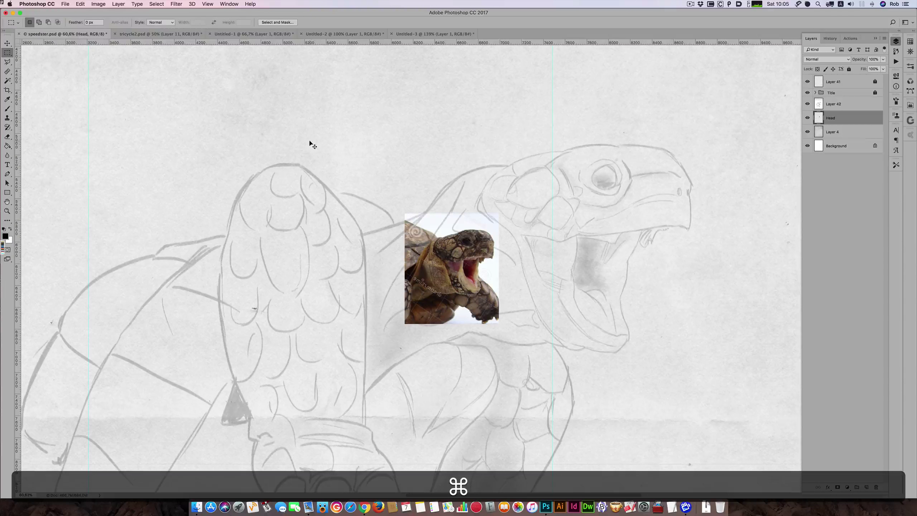
{"action": "key", "text": "super+t"}
{"action": "left_click_drag", "start_coordinate": [500, 214], "coordinate": [615, 107]}
{"action": "left_click_drag", "start_coordinate": [483, 214], "coordinate": [243, 249]}
{"action": "key", "text": "Return"}
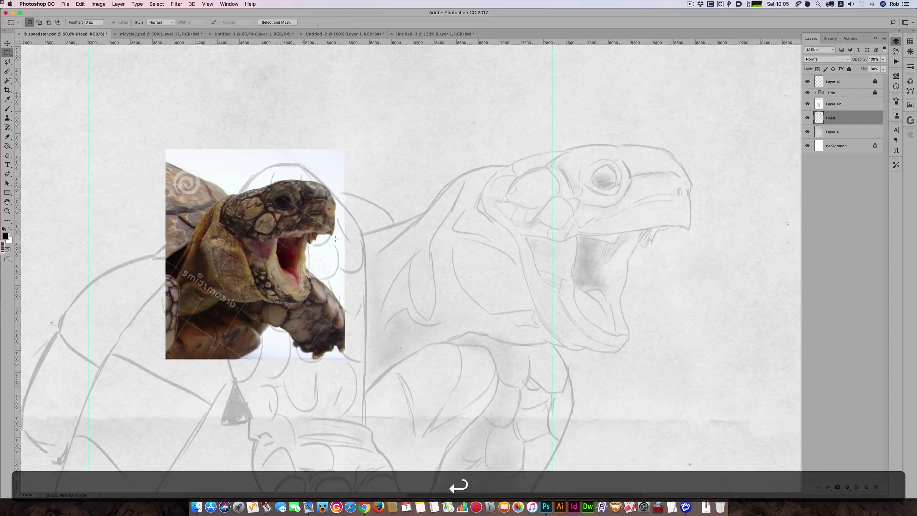
{"action": "left_click_drag", "start_coordinate": [839, 119], "coordinate": [838, 100]}
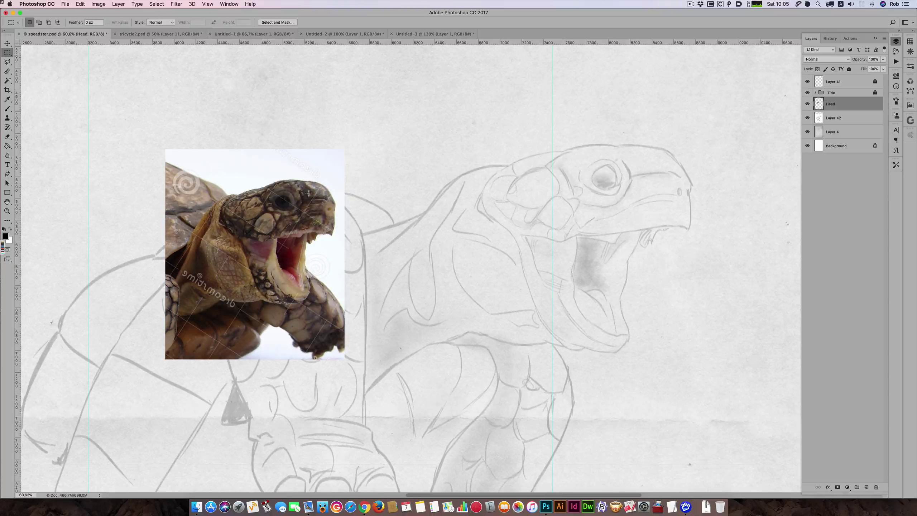
With the Brush tool, sample the tan skin colour from the turtle's neck in the reference photo as the painting colour.
{"action": "left_click", "coordinate": [8, 109]}
{"action": "key", "text": "alt"}
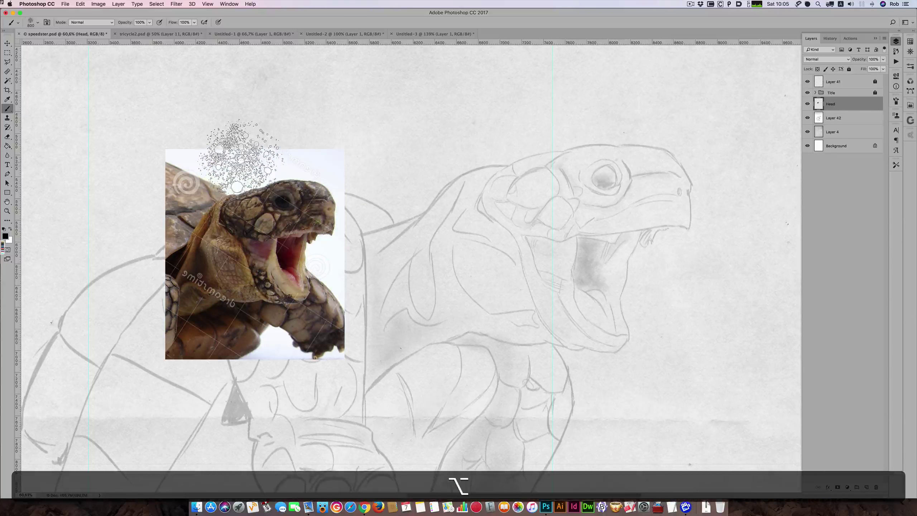
{"action": "left_click", "coordinate": [244, 160], "text": "alt"}
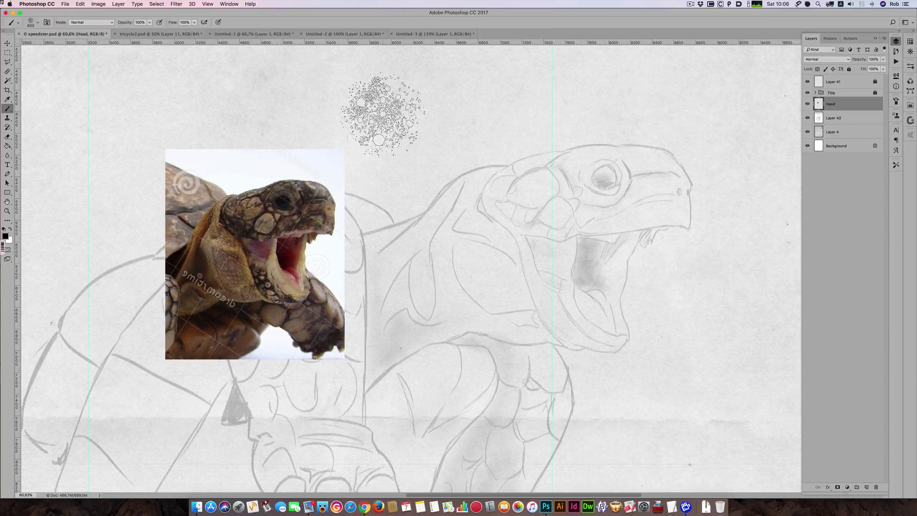
{"action": "key", "text": "alt"}
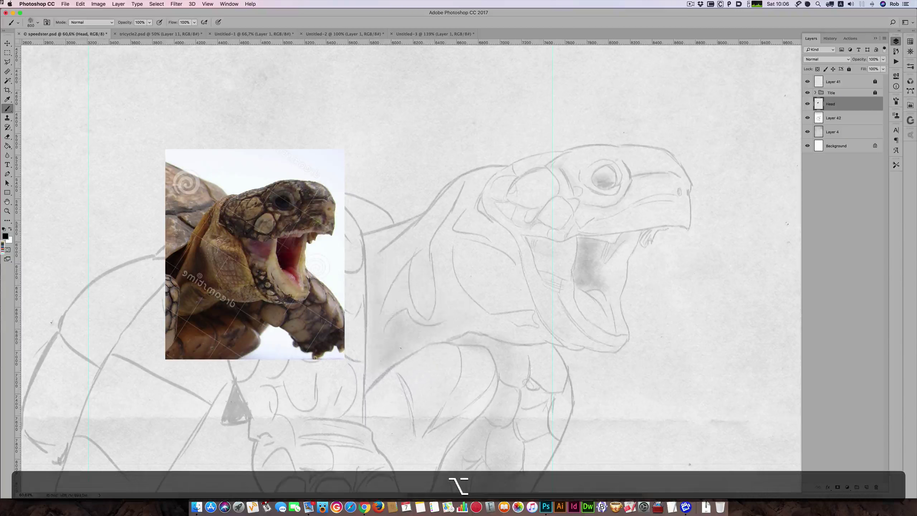
{"action": "left_click", "coordinate": [214, 242], "text": "alt"}
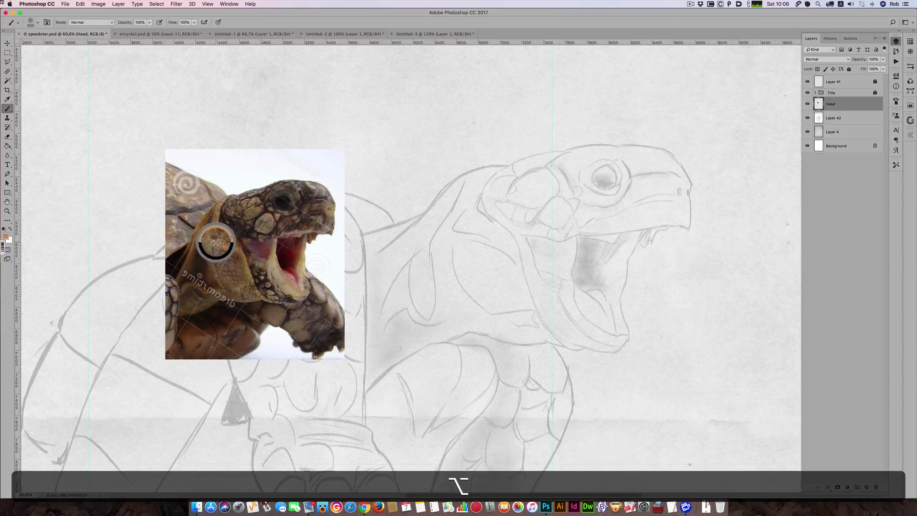
{"action": "left_click", "coordinate": [215, 242], "text": "alt"}
{"action": "left_click_drag", "start_coordinate": [216, 241], "coordinate": [328, 204]}
{"action": "left_click_drag", "start_coordinate": [222, 191], "coordinate": [346, 234]}
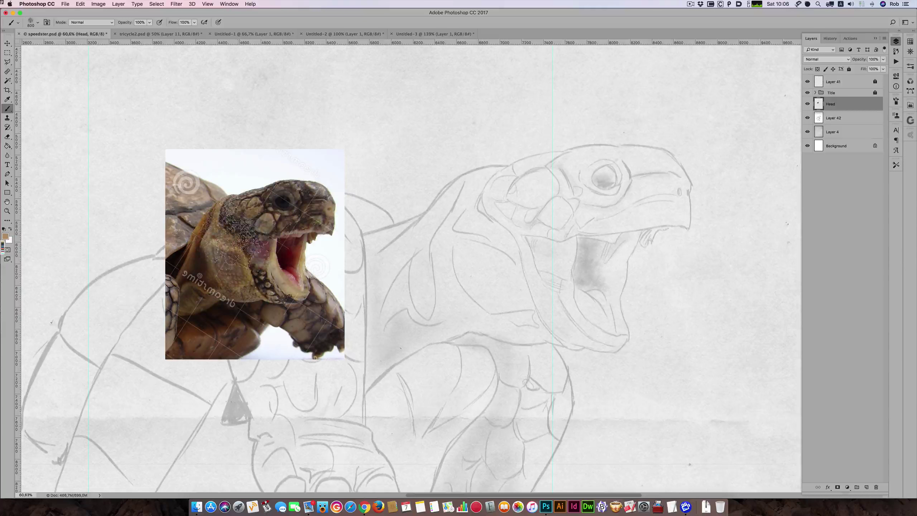
Shrink the speckled brush tip back to a small size suited to painting the head.
{"action": "key", "text": "bracketleft"}
{"action": "key", "text": "bracketleft"}
{"action": "key", "text": "bracketleft"}
{"action": "key", "text": "bracketleft"}
{"action": "key", "text": "bracketleft"}
{"action": "key", "text": "bracketleft"}
{"action": "key", "text": "bracketleft"}
{"action": "key", "text": "bracketleft"}
{"action": "key", "text": "bracketleft"}
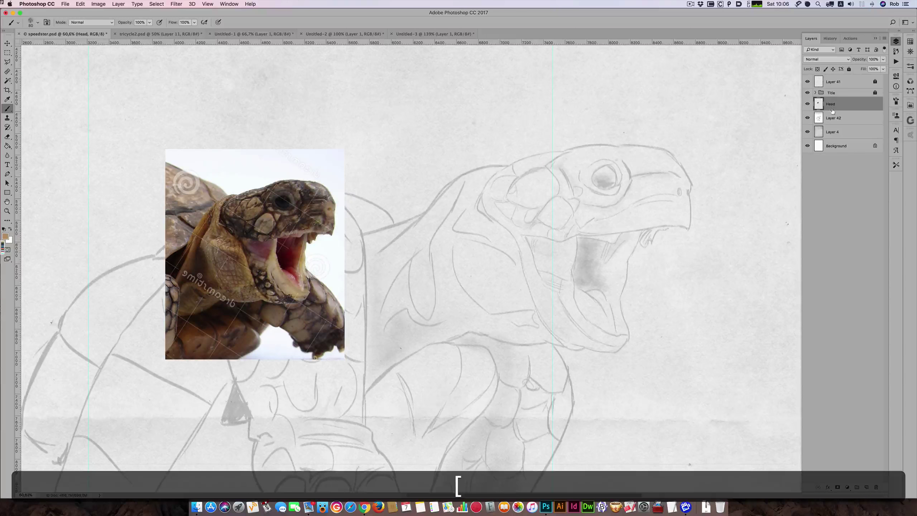
Create a new layer above the photo layer and name it Head.
{"action": "left_click", "coordinate": [867, 488]}
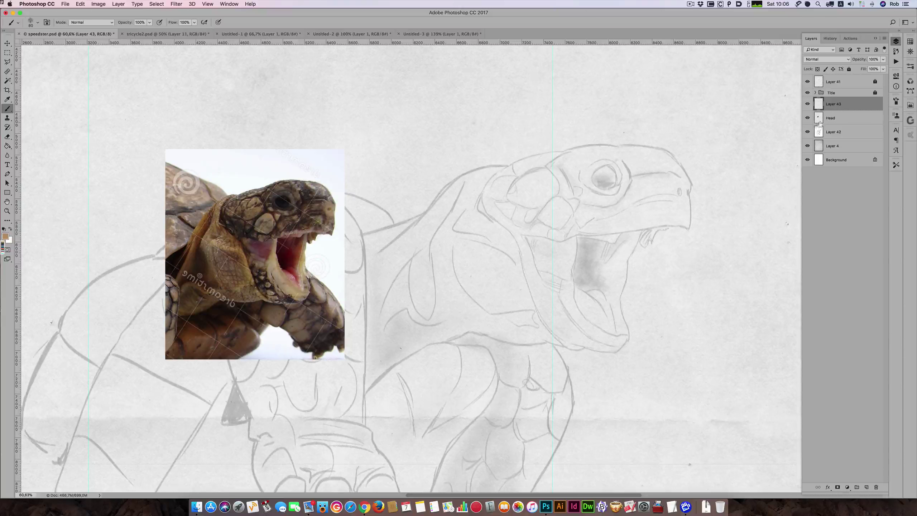
{"action": "type", "text": "Head"}
{"action": "key", "text": "Return"}
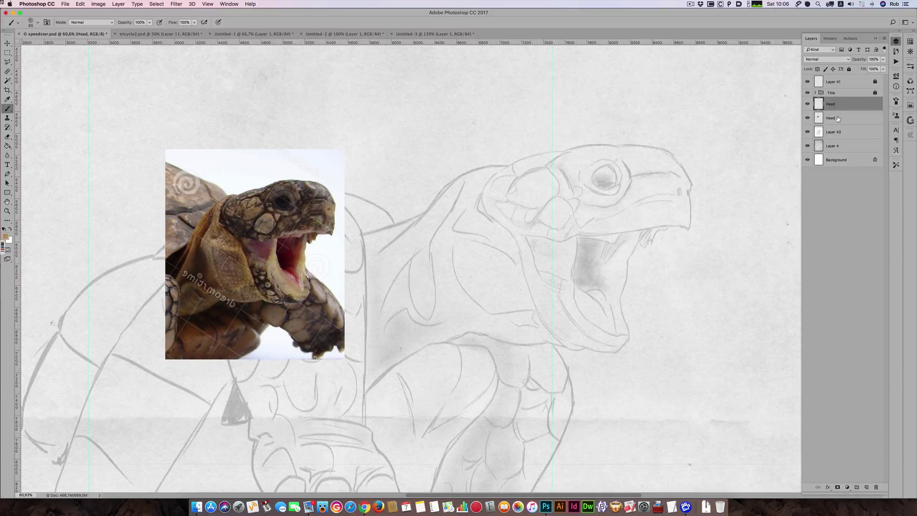
Move the head photo layer to the top of the layer stack and make the empty Head layer active for painting.
{"action": "left_click_drag", "start_coordinate": [843, 118], "coordinate": [852, 78]}
{"action": "left_click", "coordinate": [830, 117]}
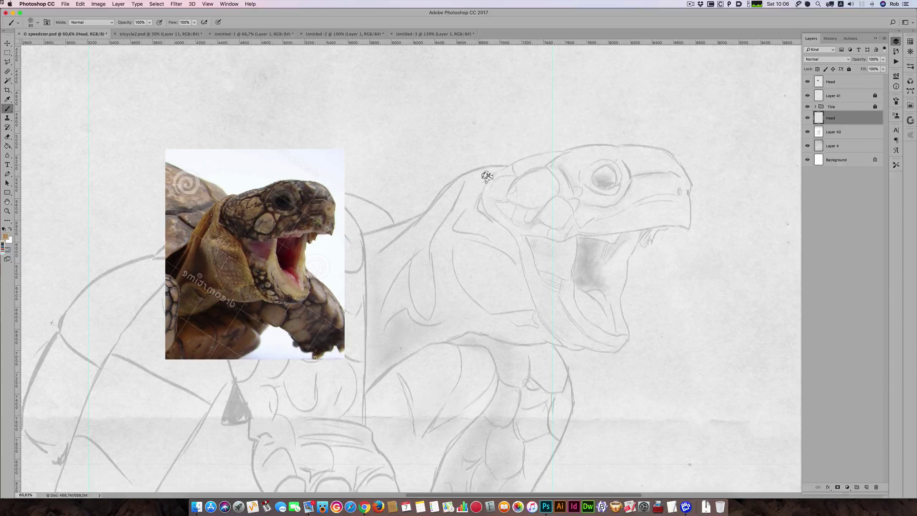
{"action": "left_click_drag", "start_coordinate": [484, 170], "coordinate": [509, 161]}
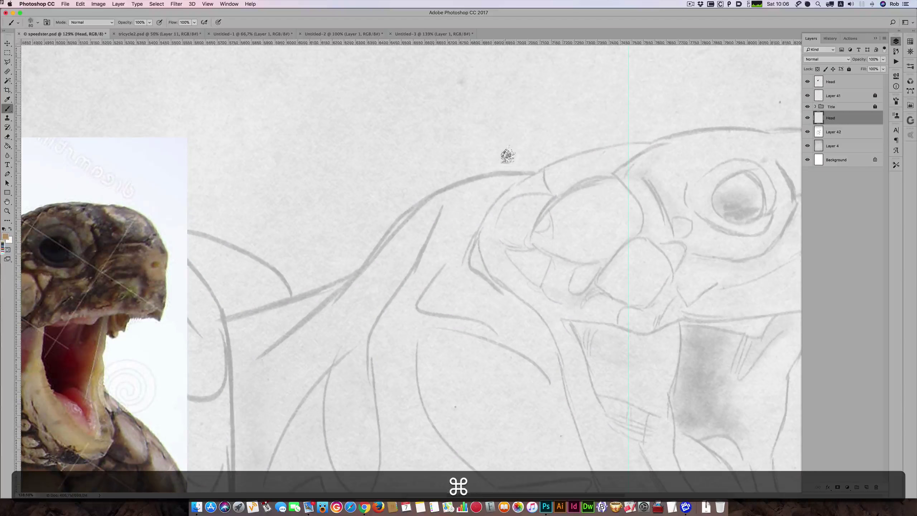
Shrink the brush tip and paint a first tan stroke along the crest of the sketched neck, just behind the head.
{"action": "scroll", "coordinate": [510, 163], "scroll_direction": "left", "scroll_amount": 5}
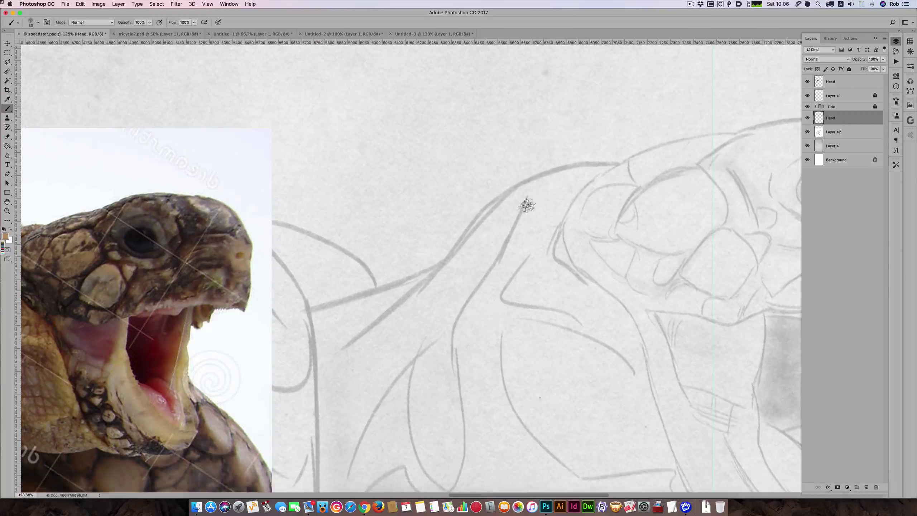
{"action": "key", "text": "bracketleft"}
{"action": "key", "text": "bracketleft"}
{"action": "key", "text": "bracketleft"}
{"action": "key", "text": "bracketleft"}
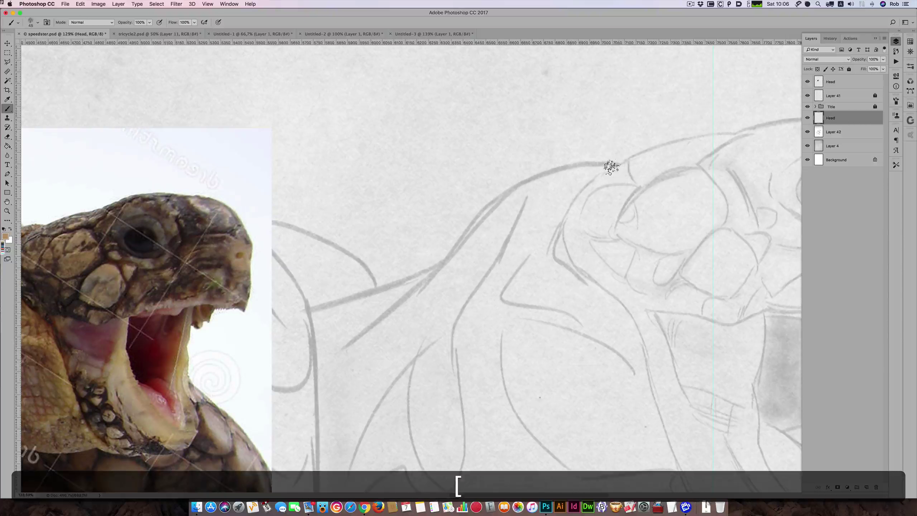
{"action": "mouse_move", "coordinate": [618, 170]}
{"action": "left_mouse_down"}
{"action": "mouse_move", "coordinate": [578, 165]}
{"action": "mouse_move", "coordinate": [550, 176]}
{"action": "left_mouse_up"}
{"action": "key", "text": "bracketright"}
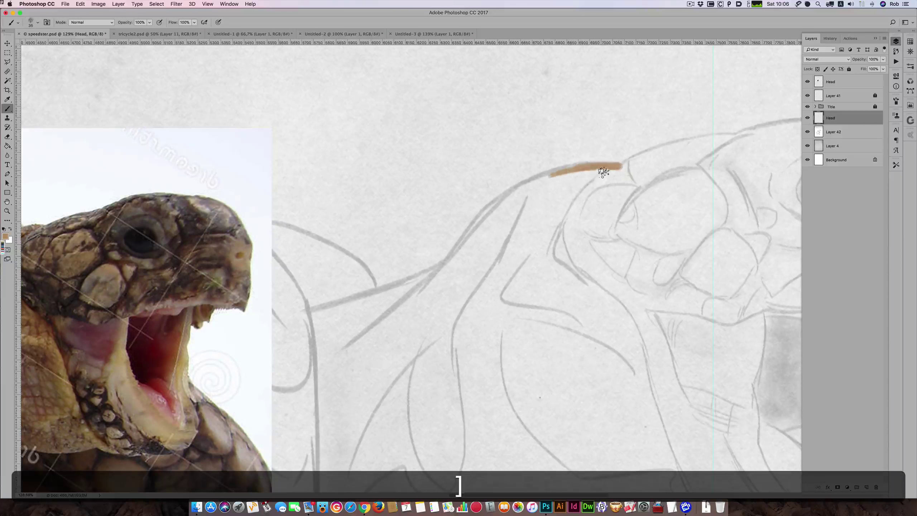
Move the Head layer below Layer 42 and outline the neck's upper curve in tan down to the bend above the shell.
{"action": "left_click_drag", "start_coordinate": [836, 119], "coordinate": [837, 139]}
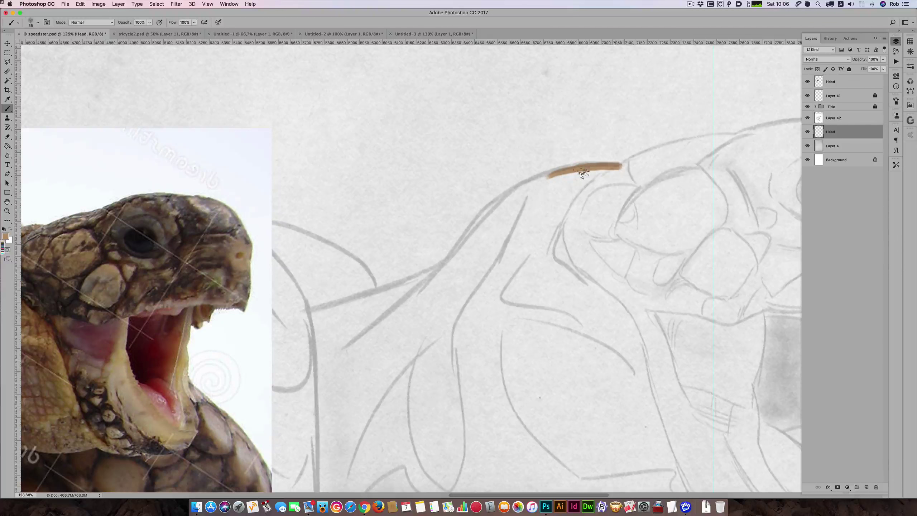
{"action": "mouse_move", "coordinate": [571, 175]}
{"action": "left_mouse_down"}
{"action": "mouse_move", "coordinate": [522, 186]}
{"action": "mouse_move", "coordinate": [476, 237]}
{"action": "mouse_move", "coordinate": [428, 253]}
{"action": "mouse_move", "coordinate": [551, 222]}
{"action": "left_mouse_up"}
{"action": "key", "text": "bracketleft"}
{"action": "key", "text": "space"}
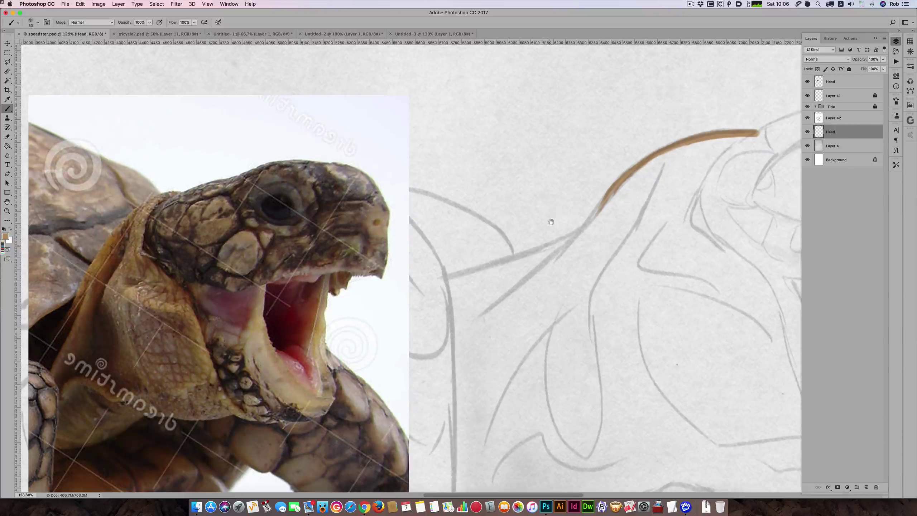
{"action": "key", "text": "bracketleft"}
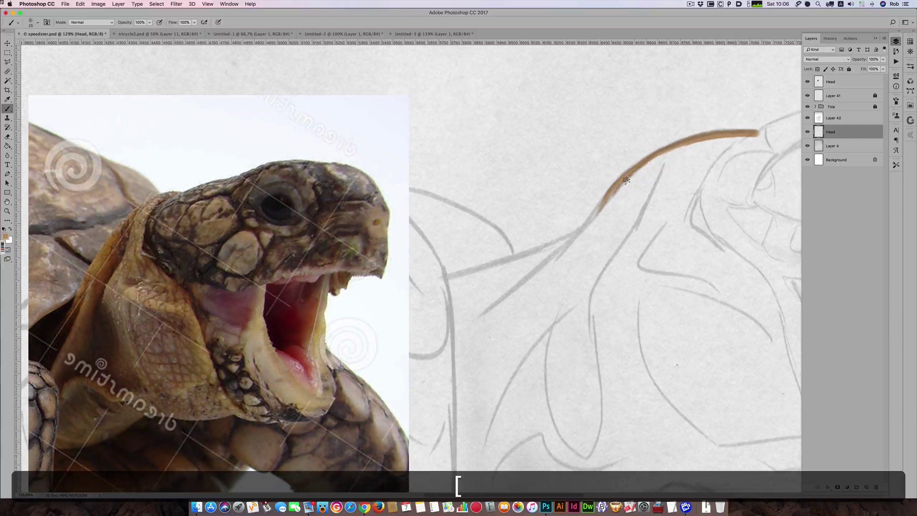
{"action": "left_click_drag", "start_coordinate": [627, 180], "coordinate": [592, 221]}
{"action": "key", "text": "bracketright"}
{"action": "key", "text": "bracketright"}
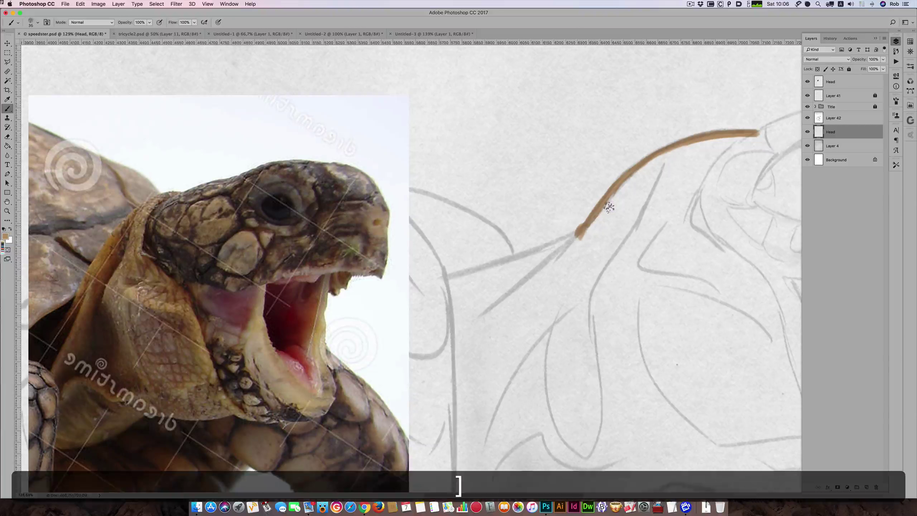
Enlarge the brush slightly and outline the neck's back edge to the shell corner and down the long vertical shell line.
{"action": "mouse_move", "coordinate": [631, 181]}
{"action": "left_mouse_down"}
{"action": "mouse_move", "coordinate": [560, 249]}
{"action": "mouse_move", "coordinate": [587, 236]}
{"action": "mouse_move", "coordinate": [541, 256]}
{"action": "mouse_move", "coordinate": [578, 242]}
{"action": "mouse_move", "coordinate": [453, 281]}
{"action": "mouse_move", "coordinate": [492, 273]}
{"action": "mouse_move", "coordinate": [459, 283]}
{"action": "mouse_move", "coordinate": [459, 355]}
{"action": "left_mouse_up"}
{"action": "key", "text": "bracketright"}
{"action": "key", "text": "bracketright"}
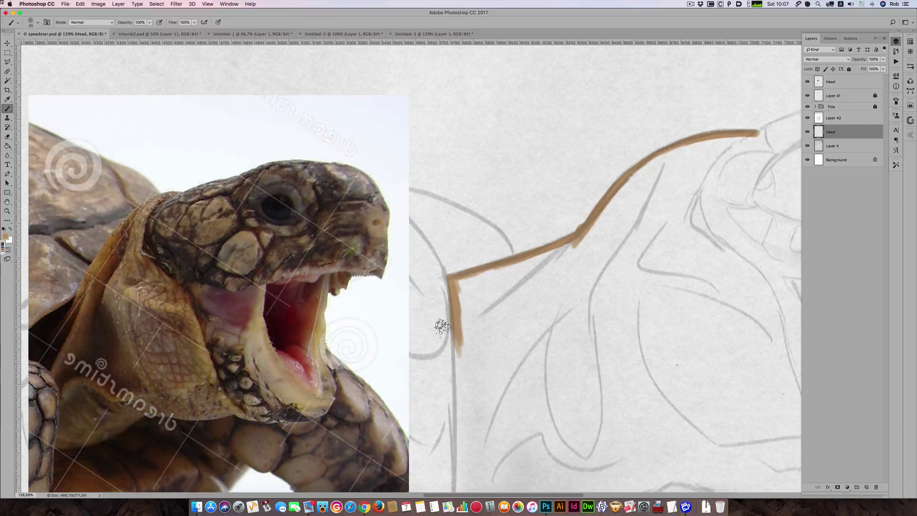
{"action": "mouse_move", "coordinate": [452, 284]}
{"action": "left_mouse_down"}
{"action": "mouse_move", "coordinate": [461, 344]}
{"action": "mouse_move", "coordinate": [456, 290]}
{"action": "mouse_move", "coordinate": [463, 330]}
{"action": "mouse_move", "coordinate": [461, 390]}
{"action": "left_mouse_up"}
{"action": "key", "text": "space"}
{"action": "left_click_drag", "start_coordinate": [514, 321], "coordinate": [475, 217]}
{"action": "left_click_drag", "start_coordinate": [427, 239], "coordinate": [424, 309]}
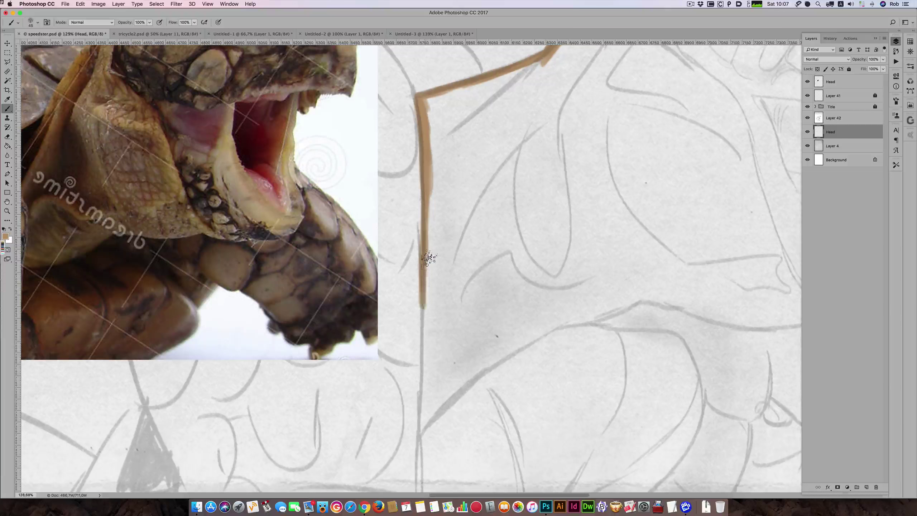
{"action": "left_click_drag", "start_coordinate": [428, 256], "coordinate": [422, 354]}
{"action": "left_click_drag", "start_coordinate": [424, 287], "coordinate": [422, 381]}
{"action": "mouse_move", "coordinate": [426, 315]}
{"action": "left_mouse_down"}
{"action": "mouse_move", "coordinate": [419, 438]}
{"action": "mouse_move", "coordinate": [453, 392]}
{"action": "left_mouse_up"}
Paint the tan outline along the neck's lower edge, from the bottom shell corner to beneath the lower jaw.
{"action": "left_click_drag", "start_coordinate": [421, 432], "coordinate": [466, 376]}
{"action": "mouse_move", "coordinate": [438, 415]}
{"action": "left_mouse_down"}
{"action": "mouse_move", "coordinate": [452, 391]}
{"action": "mouse_move", "coordinate": [436, 418]}
{"action": "mouse_move", "coordinate": [516, 356]}
{"action": "left_mouse_up"}
{"action": "mouse_move", "coordinate": [469, 382]}
{"action": "left_mouse_down"}
{"action": "mouse_move", "coordinate": [549, 331]}
{"action": "mouse_move", "coordinate": [578, 324]}
{"action": "left_mouse_up"}
{"action": "mouse_move", "coordinate": [519, 350]}
{"action": "left_mouse_down"}
{"action": "mouse_move", "coordinate": [593, 323]}
{"action": "mouse_move", "coordinate": [552, 330]}
{"action": "mouse_move", "coordinate": [588, 317]}
{"action": "left_mouse_up"}
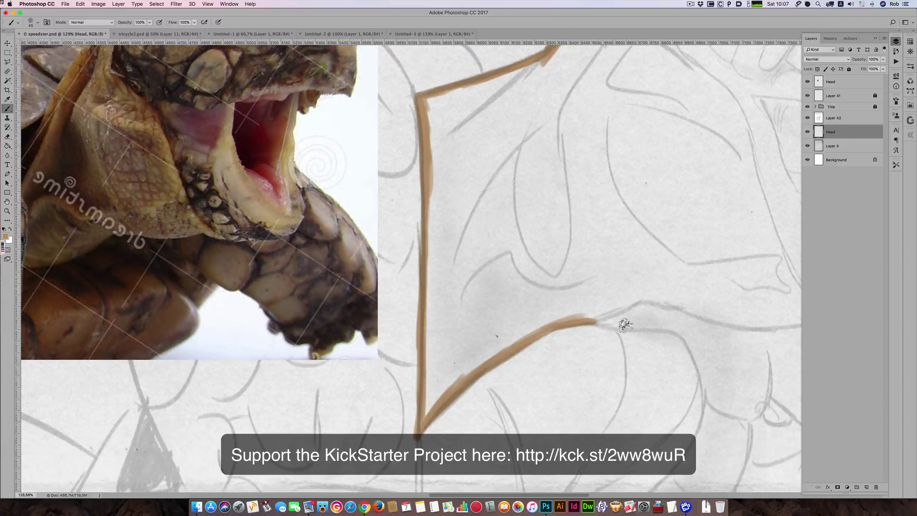
{"action": "mouse_move", "coordinate": [645, 301]}
{"action": "left_mouse_down"}
{"action": "mouse_move", "coordinate": [518, 347]}
{"action": "mouse_move", "coordinate": [540, 334]}
{"action": "mouse_move", "coordinate": [548, 333]}
{"action": "mouse_move", "coordinate": [519, 350]}
{"action": "mouse_move", "coordinate": [561, 328]}
{"action": "mouse_move", "coordinate": [453, 398]}
{"action": "mouse_move", "coordinate": [612, 301]}
{"action": "mouse_move", "coordinate": [684, 306]}
{"action": "mouse_move", "coordinate": [581, 301]}
{"action": "mouse_move", "coordinate": [568, 324]}
{"action": "mouse_move", "coordinate": [541, 314]}
{"action": "mouse_move", "coordinate": [601, 325]}
{"action": "mouse_move", "coordinate": [545, 315]}
{"action": "mouse_move", "coordinate": [591, 335]}
{"action": "mouse_move", "coordinate": [633, 332]}
{"action": "mouse_move", "coordinate": [583, 330]}
{"action": "mouse_move", "coordinate": [665, 334]}
{"action": "mouse_move", "coordinate": [613, 335]}
{"action": "mouse_move", "coordinate": [688, 322]}
{"action": "mouse_move", "coordinate": [627, 335]}
{"action": "mouse_move", "coordinate": [680, 328]}
{"action": "mouse_move", "coordinate": [617, 336]}
{"action": "mouse_move", "coordinate": [672, 330]}
{"action": "mouse_move", "coordinate": [583, 326]}
{"action": "left_mouse_up"}
{"action": "key", "text": "space"}
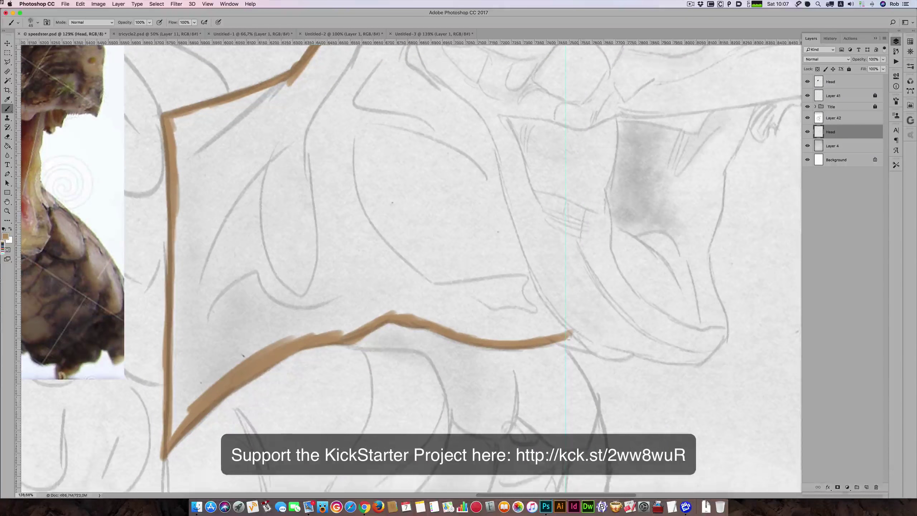
{"action": "mouse_move", "coordinate": [592, 349]}
{"action": "left_mouse_down"}
{"action": "mouse_move", "coordinate": [584, 344]}
{"action": "mouse_move", "coordinate": [654, 356]}
{"action": "left_mouse_up"}
{"action": "key", "text": "space"}
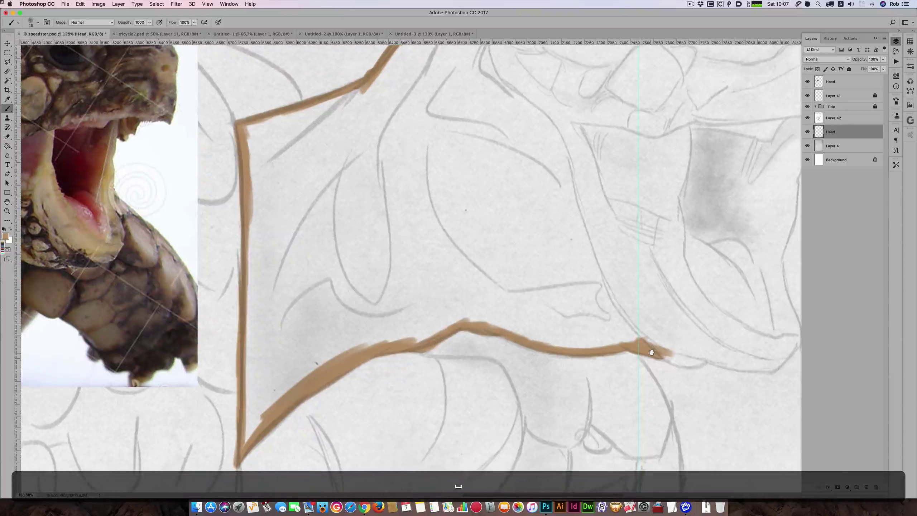
{"action": "mouse_move", "coordinate": [707, 367]}
{"action": "left_mouse_down"}
{"action": "mouse_move", "coordinate": [645, 352]}
{"action": "mouse_move", "coordinate": [703, 366]}
{"action": "left_mouse_up"}
Close the neck outline with tan strokes along the edge behind the jaw and cheek, up to the crest.
{"action": "mouse_move", "coordinate": [637, 345]}
{"action": "left_mouse_down"}
{"action": "mouse_move", "coordinate": [609, 320]}
{"action": "mouse_move", "coordinate": [660, 359]}
{"action": "mouse_move", "coordinate": [605, 302]}
{"action": "mouse_move", "coordinate": [623, 308]}
{"action": "mouse_move", "coordinate": [474, 363]}
{"action": "mouse_move", "coordinate": [482, 383]}
{"action": "left_mouse_up"}
{"action": "key", "text": "space"}
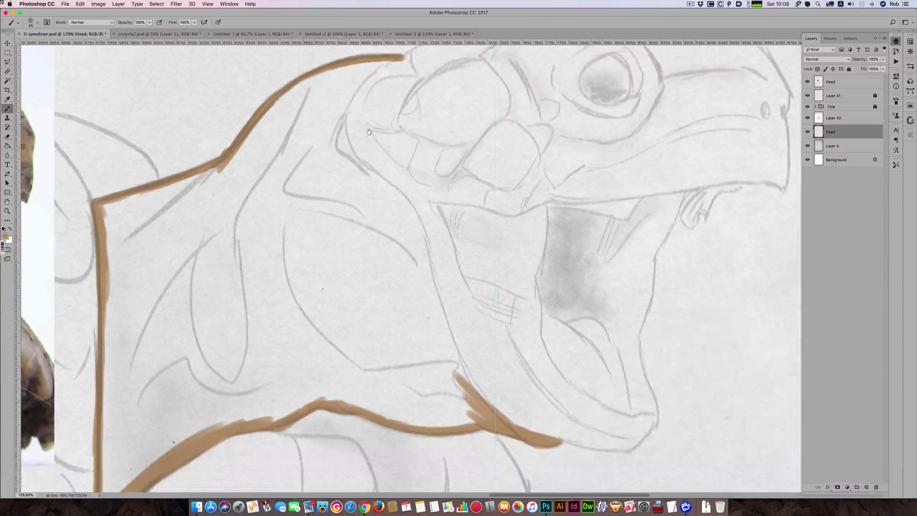
{"action": "left_click_drag", "start_coordinate": [396, 57], "coordinate": [332, 123]}
{"action": "mouse_move", "coordinate": [365, 81]}
{"action": "left_mouse_down"}
{"action": "mouse_move", "coordinate": [341, 122]}
{"action": "mouse_move", "coordinate": [354, 101]}
{"action": "mouse_move", "coordinate": [343, 129]}
{"action": "mouse_move", "coordinate": [349, 110]}
{"action": "mouse_move", "coordinate": [351, 160]}
{"action": "mouse_move", "coordinate": [345, 121]}
{"action": "mouse_move", "coordinate": [366, 170]}
{"action": "left_mouse_up"}
{"action": "mouse_move", "coordinate": [329, 106]}
{"action": "left_mouse_down"}
{"action": "mouse_move", "coordinate": [342, 145]}
{"action": "mouse_move", "coordinate": [406, 209]}
{"action": "mouse_move", "coordinate": [402, 189]}
{"action": "mouse_move", "coordinate": [465, 383]}
{"action": "mouse_move", "coordinate": [473, 385]}
{"action": "mouse_move", "coordinate": [451, 358]}
{"action": "mouse_move", "coordinate": [624, 279]}
{"action": "mouse_move", "coordinate": [632, 297]}
{"action": "left_mouse_up"}
Fill the inside of the closed neck outline with the tan foreground colour using the Paint Bucket.
{"action": "key", "text": "space"}
{"action": "left_click", "coordinate": [7, 145]}
{"action": "left_click", "coordinate": [422, 247]}
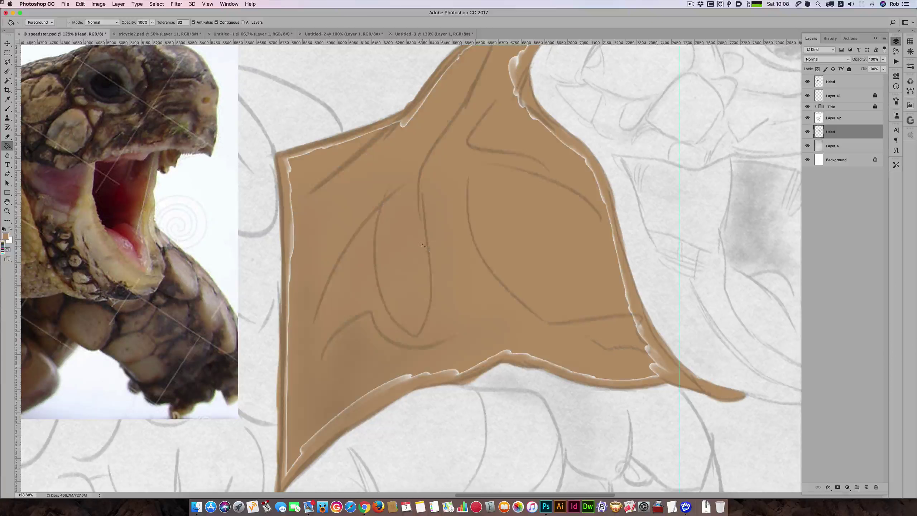
Brush tan over the unfilled gaps along the neck's upper edge, vertical shell edge and rear part of the lower edge.
{"action": "key", "text": "b"}
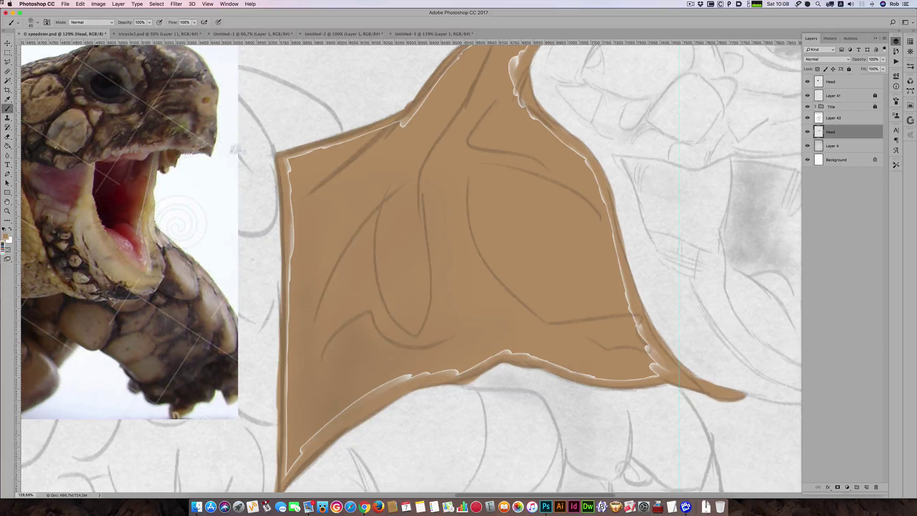
{"action": "scroll", "coordinate": [414, 251], "scroll_direction": "up", "scroll_amount": 5}
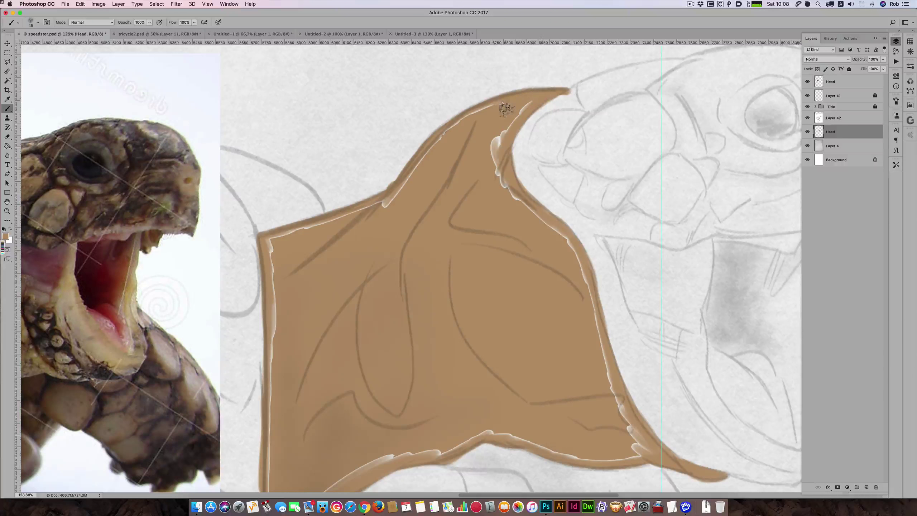
{"action": "mouse_move", "coordinate": [475, 119]}
{"action": "left_mouse_down"}
{"action": "mouse_move", "coordinate": [440, 151]}
{"action": "mouse_move", "coordinate": [488, 114]}
{"action": "mouse_move", "coordinate": [444, 144]}
{"action": "mouse_move", "coordinate": [395, 210]}
{"action": "mouse_move", "coordinate": [433, 159]}
{"action": "mouse_move", "coordinate": [387, 213]}
{"action": "mouse_move", "coordinate": [271, 245]}
{"action": "mouse_move", "coordinate": [281, 287]}
{"action": "mouse_move", "coordinate": [276, 254]}
{"action": "left_mouse_up"}
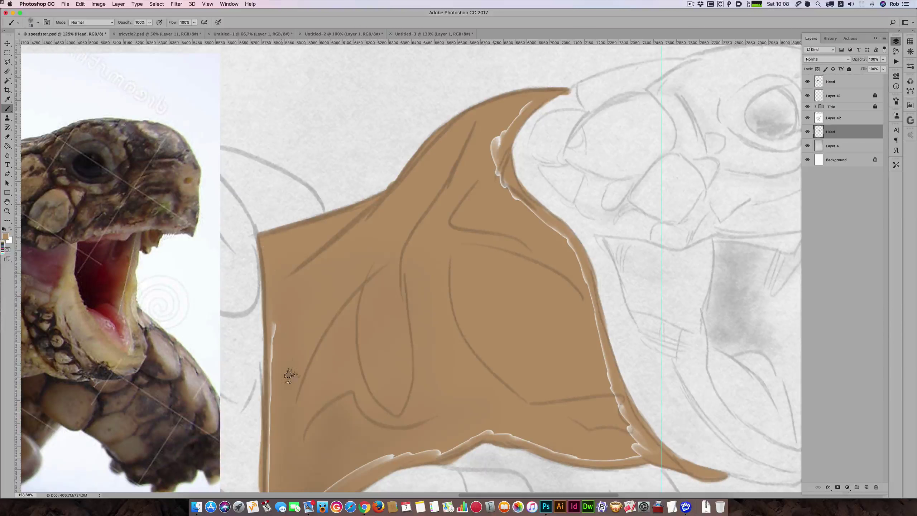
{"action": "scroll", "coordinate": [302, 399], "scroll_direction": "down", "scroll_amount": 10}
{"action": "scroll", "coordinate": [302, 399], "scroll_direction": "left", "scroll_amount": 5}
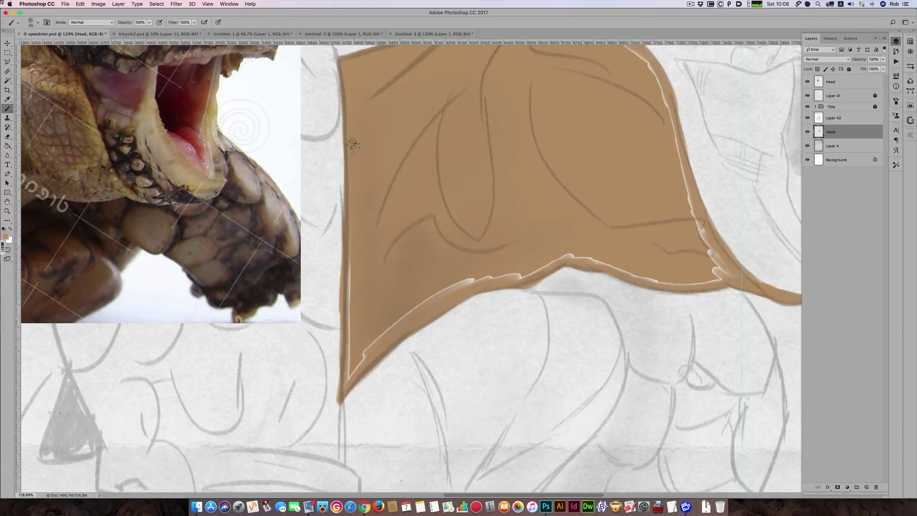
{"action": "mouse_move", "coordinate": [355, 292]}
{"action": "left_mouse_down"}
{"action": "mouse_move", "coordinate": [352, 382]}
{"action": "mouse_move", "coordinate": [389, 338]}
{"action": "left_mouse_up"}
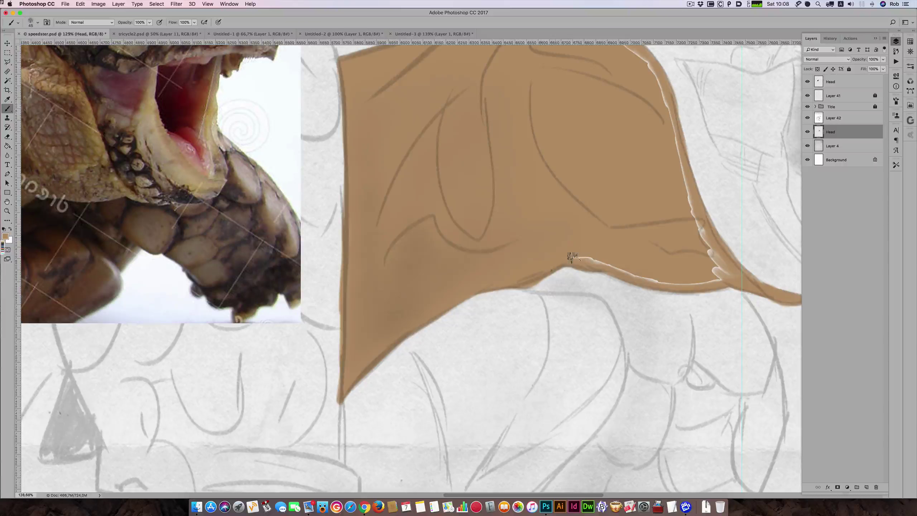
Brush tan over the remaining gaps along the front of the neck's lower edge and the edge behind the head.
{"action": "mouse_move", "coordinate": [646, 276]}
{"action": "left_mouse_down"}
{"action": "mouse_move", "coordinate": [726, 287]}
{"action": "mouse_move", "coordinate": [704, 285]}
{"action": "mouse_move", "coordinate": [717, 259]}
{"action": "left_mouse_up"}
{"action": "scroll", "coordinate": [680, 216], "scroll_direction": "up", "scroll_amount": 10}
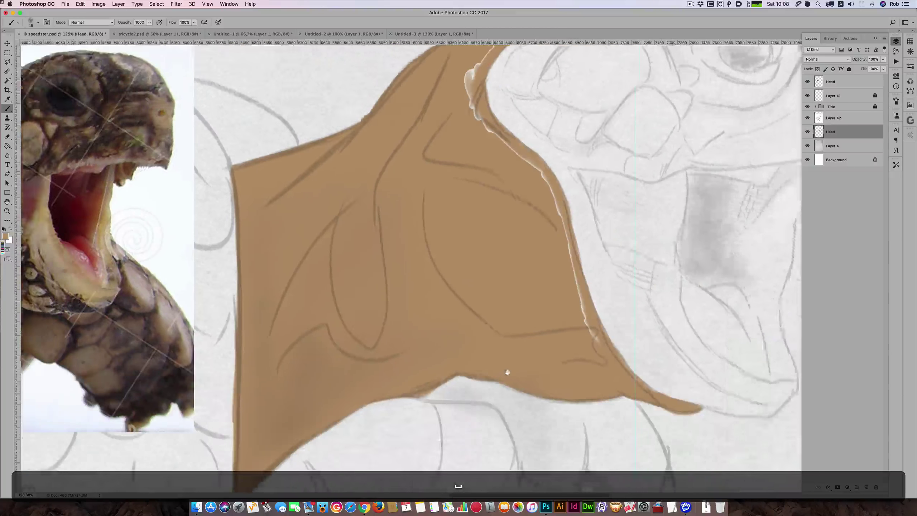
{"action": "mouse_move", "coordinate": [448, 121]}
{"action": "left_mouse_down"}
{"action": "mouse_move", "coordinate": [421, 139]}
{"action": "mouse_move", "coordinate": [428, 166]}
{"action": "mouse_move", "coordinate": [418, 154]}
{"action": "left_mouse_up"}
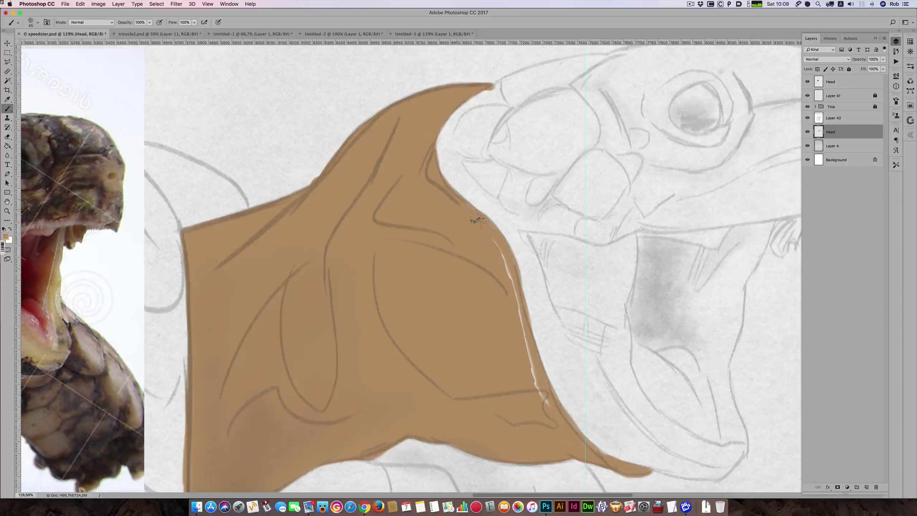
{"action": "left_click_drag", "start_coordinate": [500, 241], "coordinate": [500, 258]}
{"action": "left_click_drag", "start_coordinate": [517, 312], "coordinate": [548, 407]}
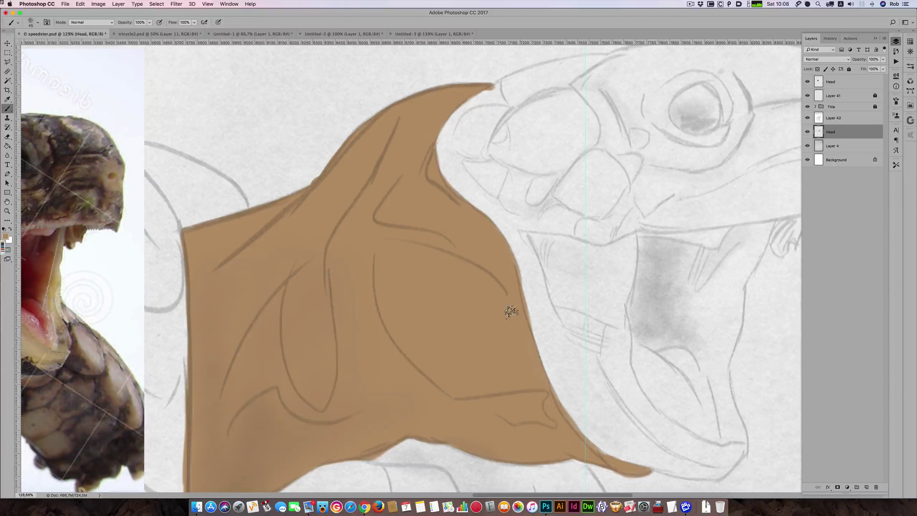
Create a new layer directly above the painted neck layer.
{"action": "mouse_move", "coordinate": [436, 240]}
{"action": "left_mouse_down"}
{"action": "mouse_move", "coordinate": [580, 283]}
{"action": "mouse_move", "coordinate": [484, 308]}
{"action": "left_mouse_up"}
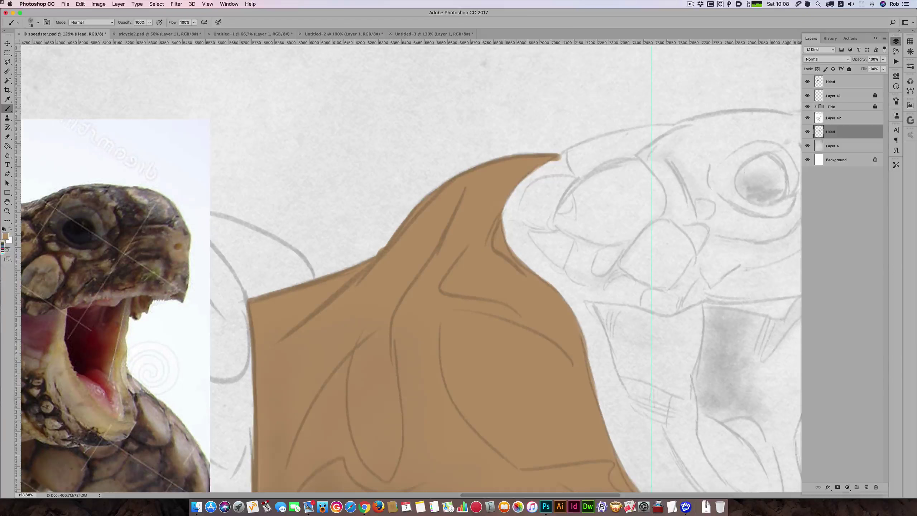
{"action": "scroll", "coordinate": [737, 223], "scroll_direction": "right", "scroll_amount": 5}
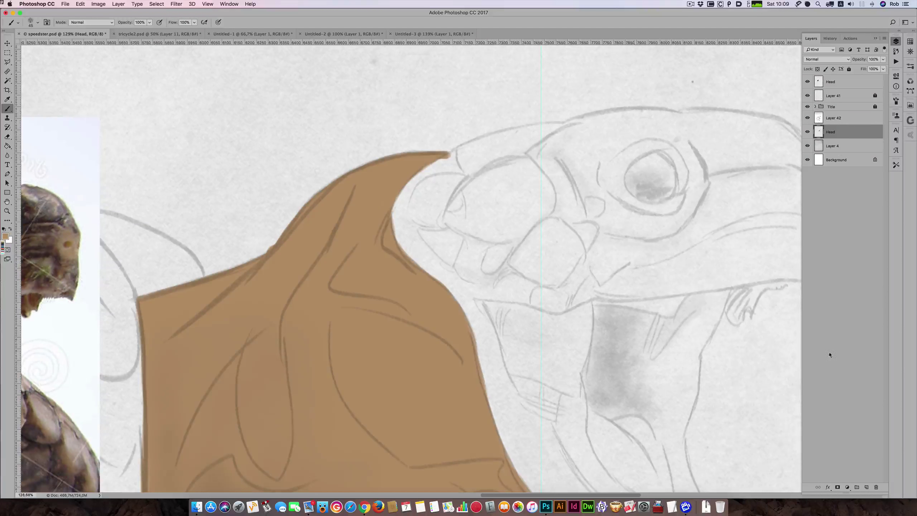
{"action": "left_click", "coordinate": [867, 487]}
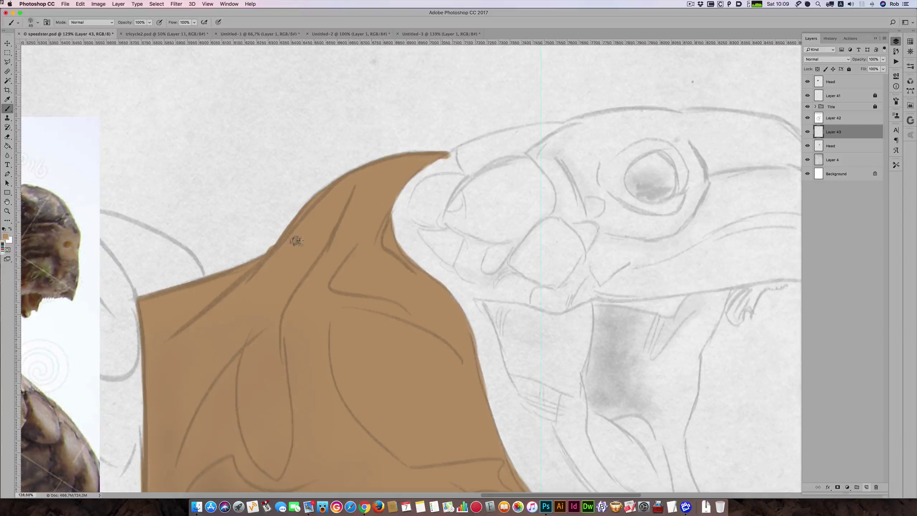
Compare the turtle reference photos in the three untitled documents, examining the heads in Untitled-1 and Untitled-3 up close.
{"action": "left_click", "coordinate": [431, 34]}
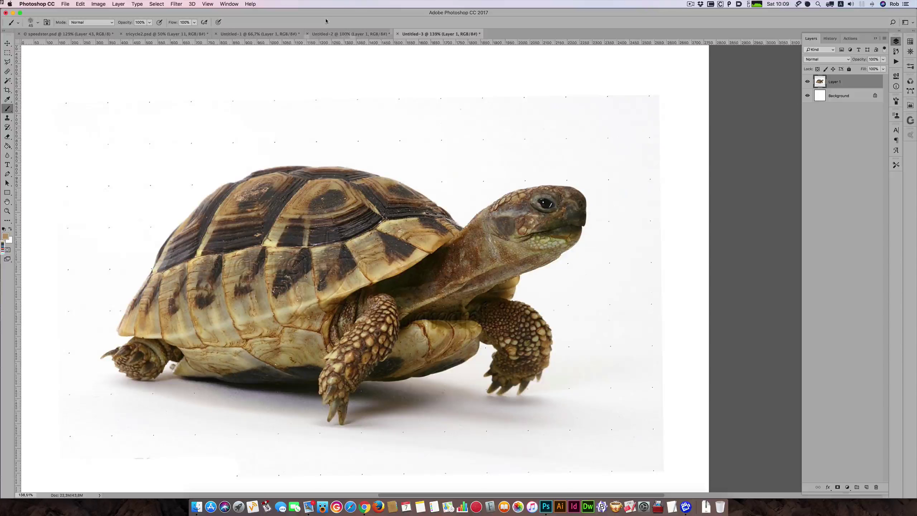
{"action": "left_click", "coordinate": [332, 36]}
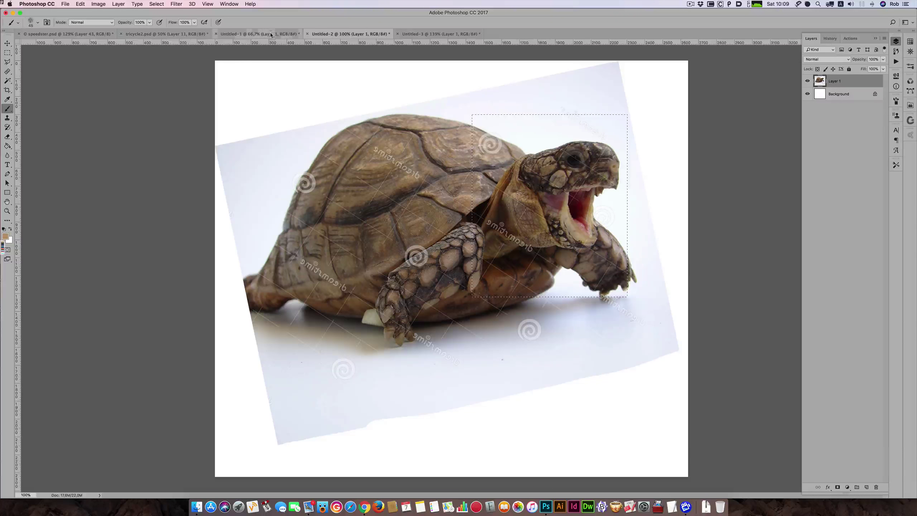
{"action": "left_click", "coordinate": [273, 33]}
{"action": "key", "text": "super+space"}
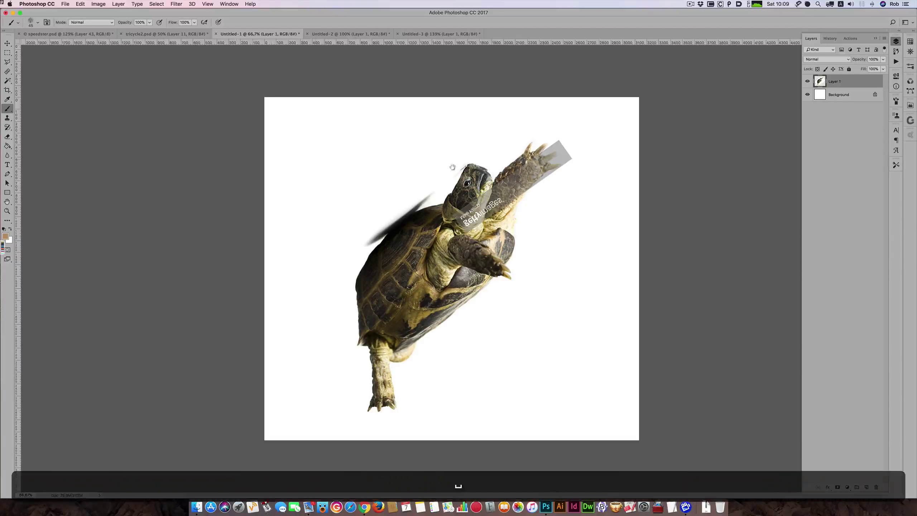
{"action": "left_click_drag", "start_coordinate": [454, 164], "coordinate": [592, 188]}
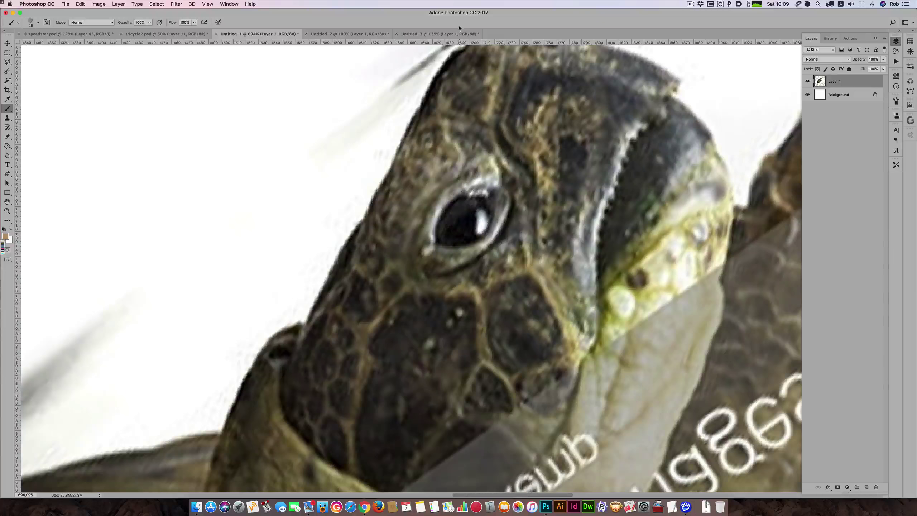
{"action": "left_click", "coordinate": [441, 34]}
{"action": "key", "text": "space"}
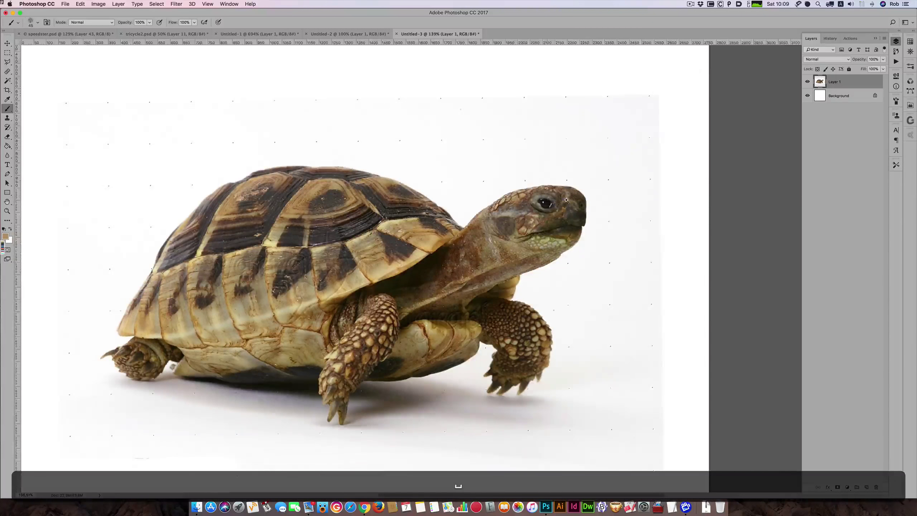
{"action": "left_click_drag", "start_coordinate": [566, 200], "coordinate": [599, 205]}
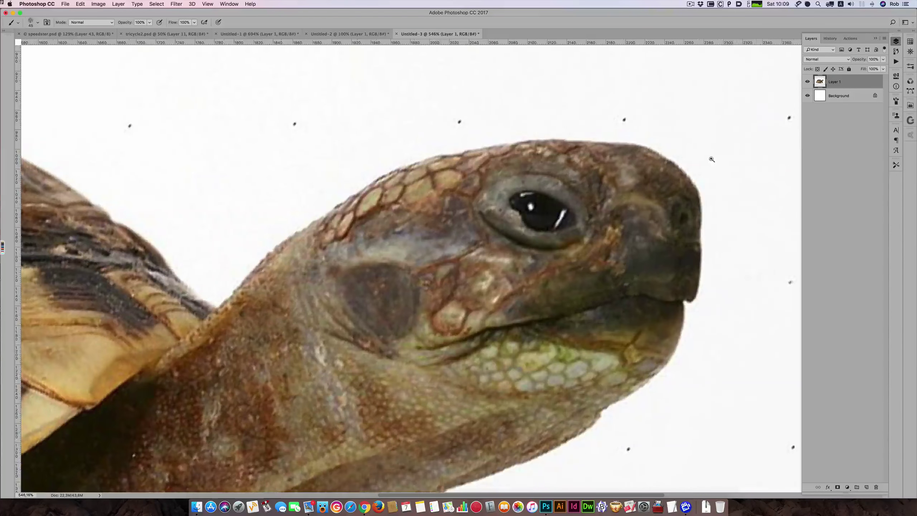
{"action": "left_click_drag", "start_coordinate": [712, 159], "coordinate": [687, 163]}
{"action": "mouse_move", "coordinate": [27, 78]}
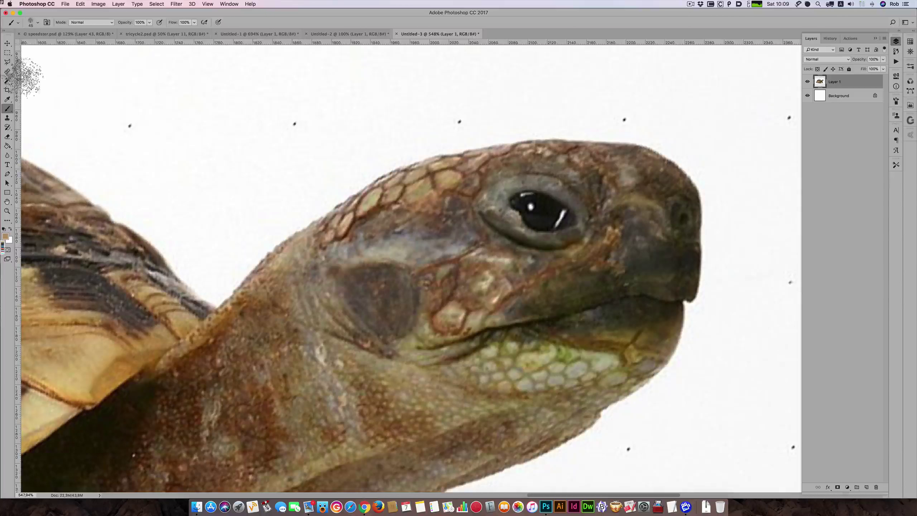
{"action": "left_click", "coordinate": [7, 53]}
{"action": "left_click_drag", "start_coordinate": [460, 150], "coordinate": [714, 417]}
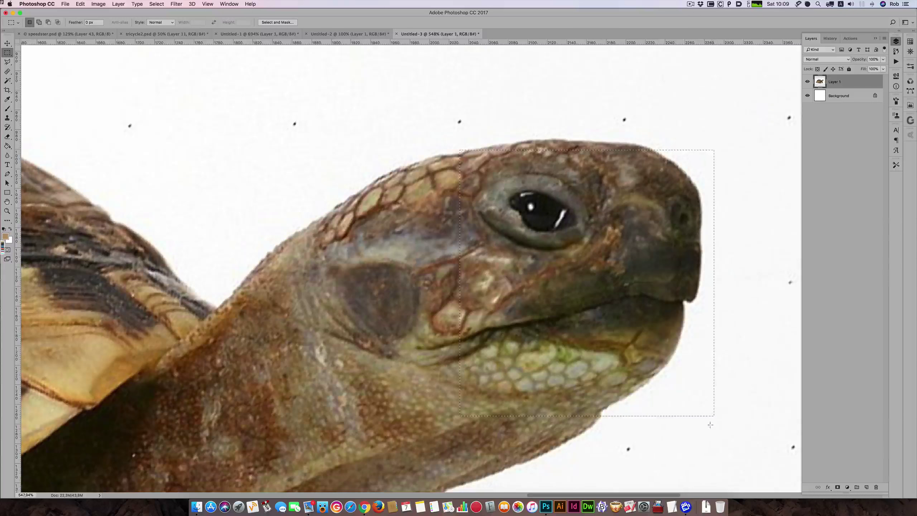
{"action": "left_click", "coordinate": [725, 456]}
{"action": "scroll", "coordinate": [679, 365], "scroll_direction": "down", "scroll_amount": 3}
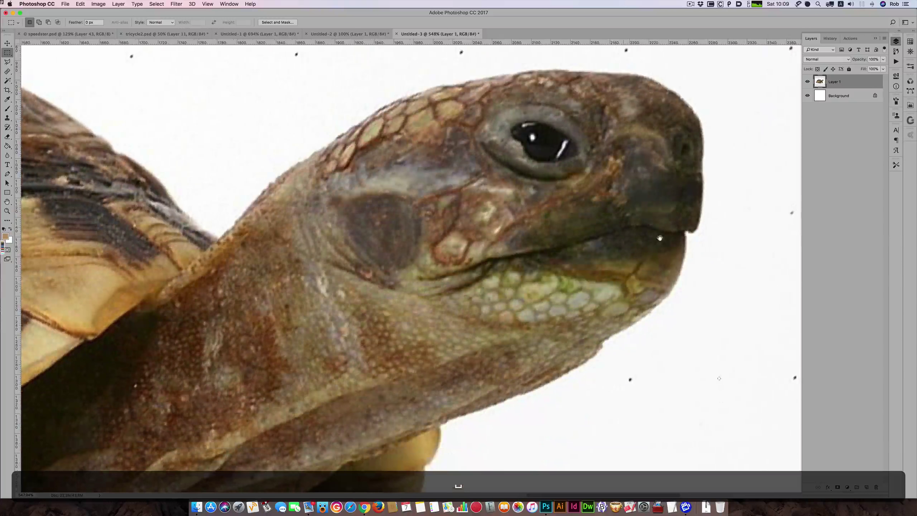
{"action": "scroll", "coordinate": [649, 168], "scroll_direction": "down", "scroll_amount": 2}
{"action": "left_click_drag", "start_coordinate": [698, 90], "coordinate": [390, 394]}
{"action": "key", "text": "super+c"}
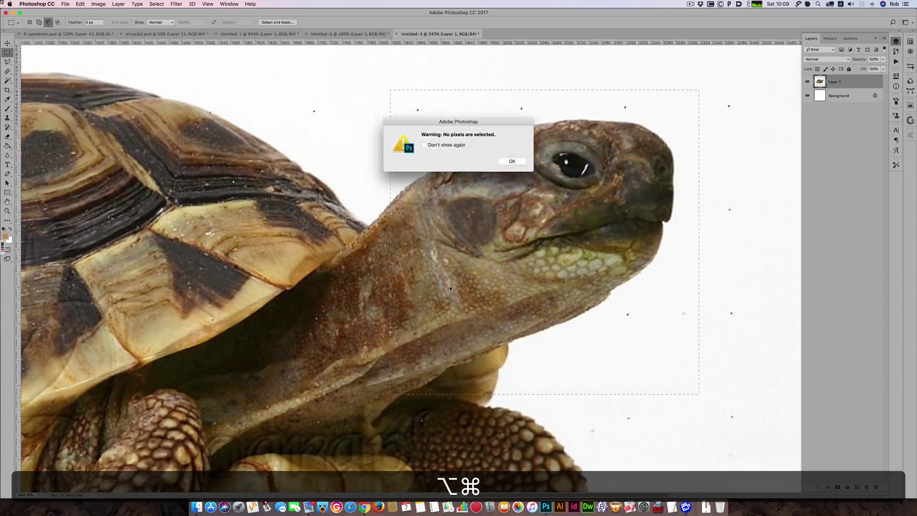
{"action": "key", "text": "Return"}
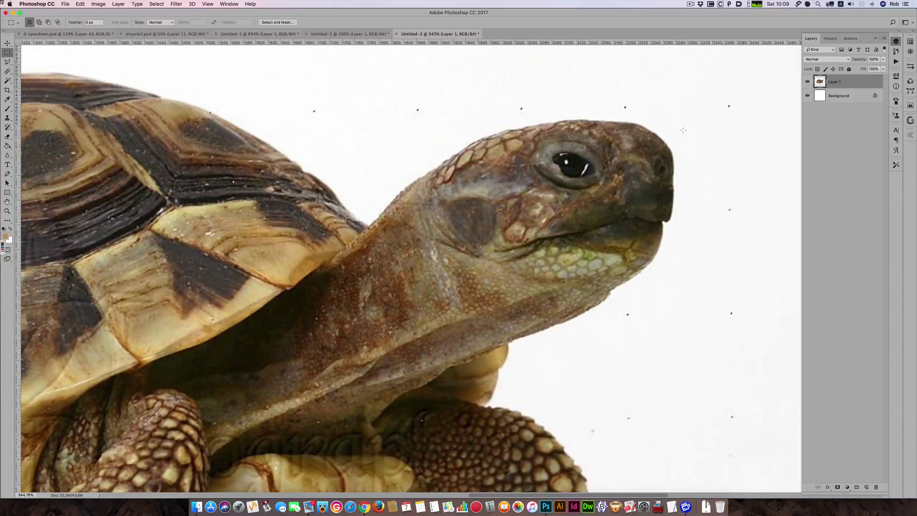
Copy a rectangular area around the turtle's head and neck in Untitled-3 and paste it into speedster.psd.
{"action": "left_click_drag", "start_coordinate": [699, 93], "coordinate": [368, 399]}
{"action": "key", "text": "super+c"}
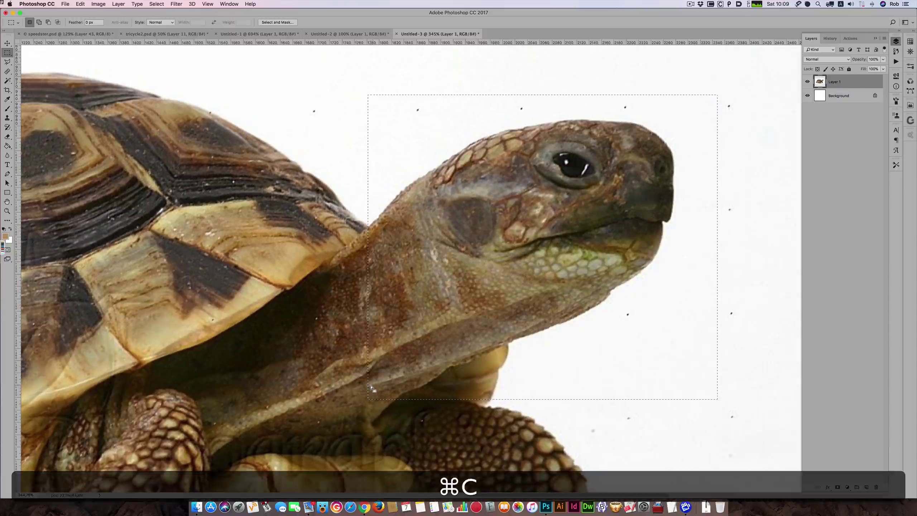
{"action": "left_click", "coordinate": [72, 34]}
{"action": "key", "text": "super+v"}
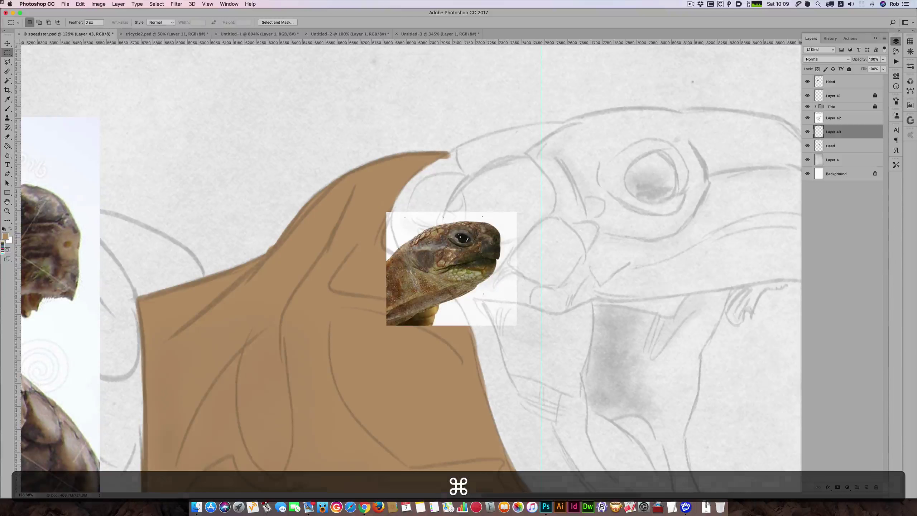
Enlarge the pasted head photo to about twice its size and place it on the empty background above the painted neck.
{"action": "scroll", "coordinate": [559, 243], "scroll_direction": "down", "scroll_amount": 5}
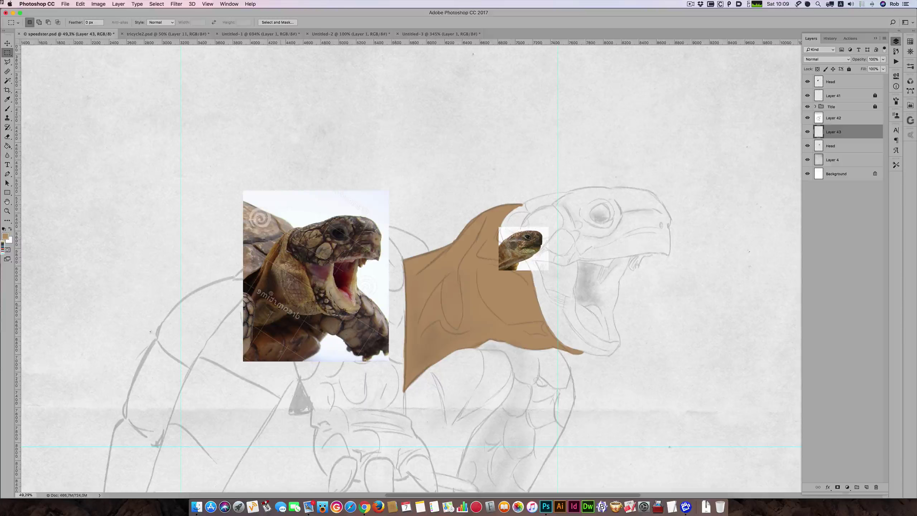
{"action": "key", "text": "super"}
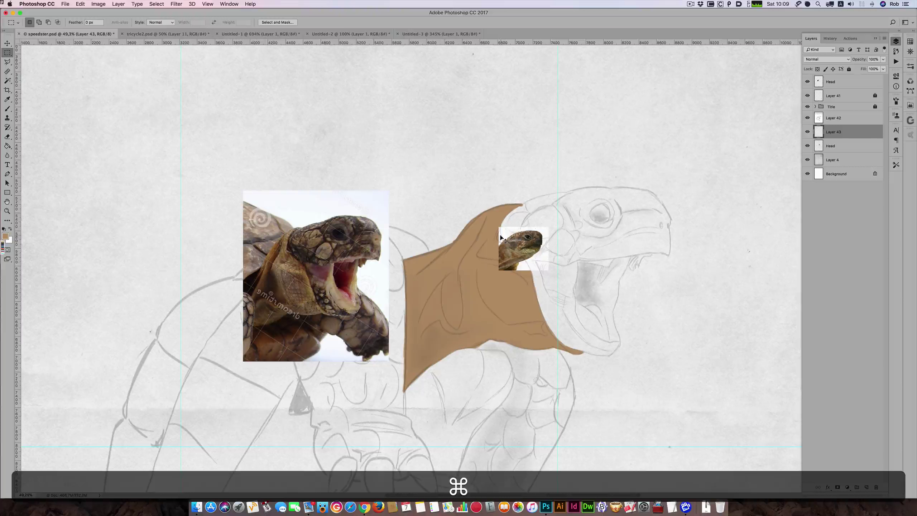
{"action": "key", "text": "super+t"}
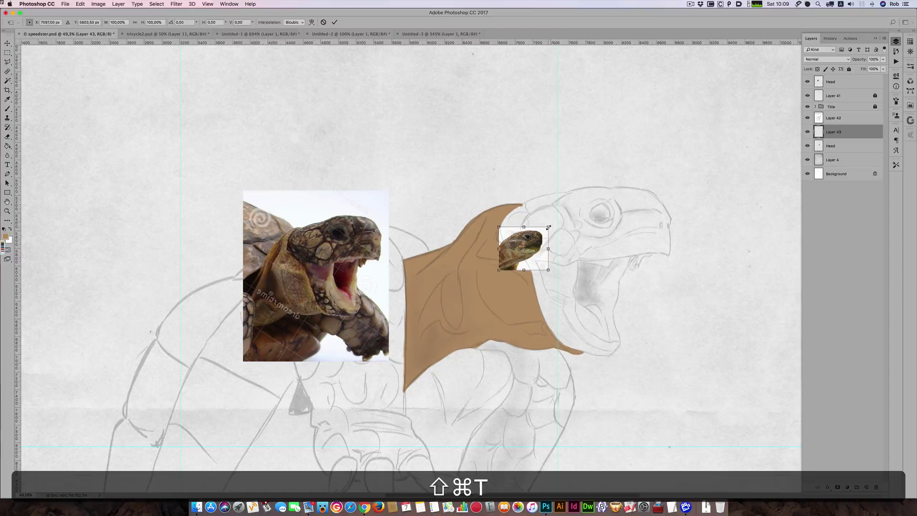
{"action": "left_click_drag", "start_coordinate": [549, 227], "coordinate": [608, 183]}
{"action": "left_click_drag", "start_coordinate": [588, 243], "coordinate": [498, 175]}
{"action": "key", "text": "Return"}
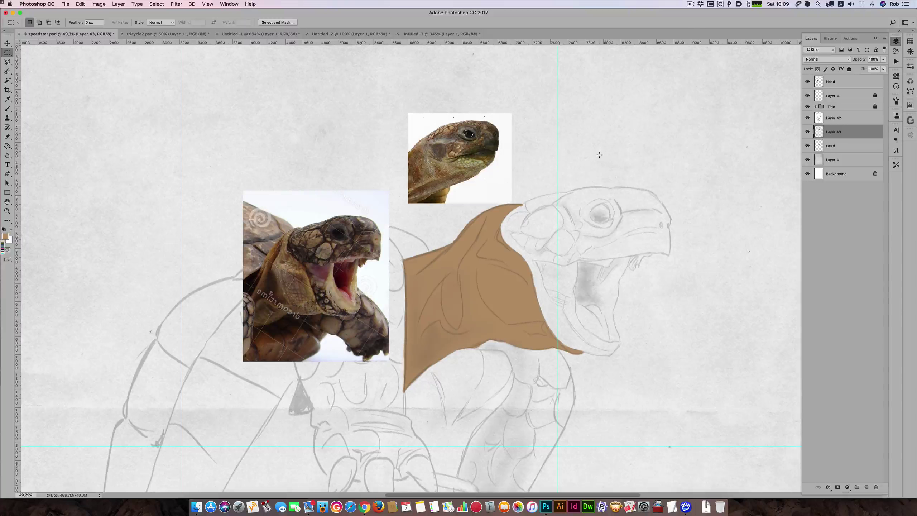
Create a new layer directly above the lower Head layer and name it Eye.
{"action": "mouse_move", "coordinate": [616, 180]}
{"action": "left_mouse_down"}
{"action": "mouse_move", "coordinate": [675, 197]}
{"action": "mouse_move", "coordinate": [564, 267]}
{"action": "left_mouse_up"}
{"action": "left_click", "coordinate": [827, 149]}
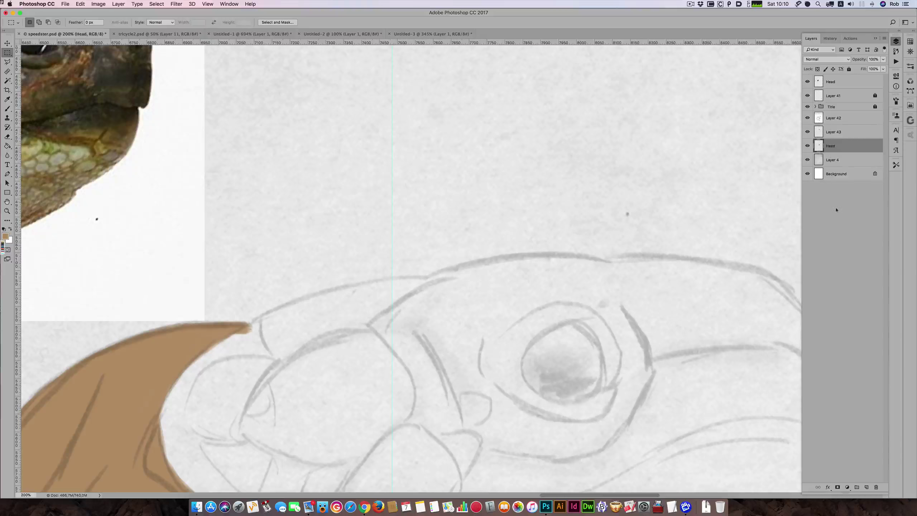
{"action": "left_click", "coordinate": [867, 487]}
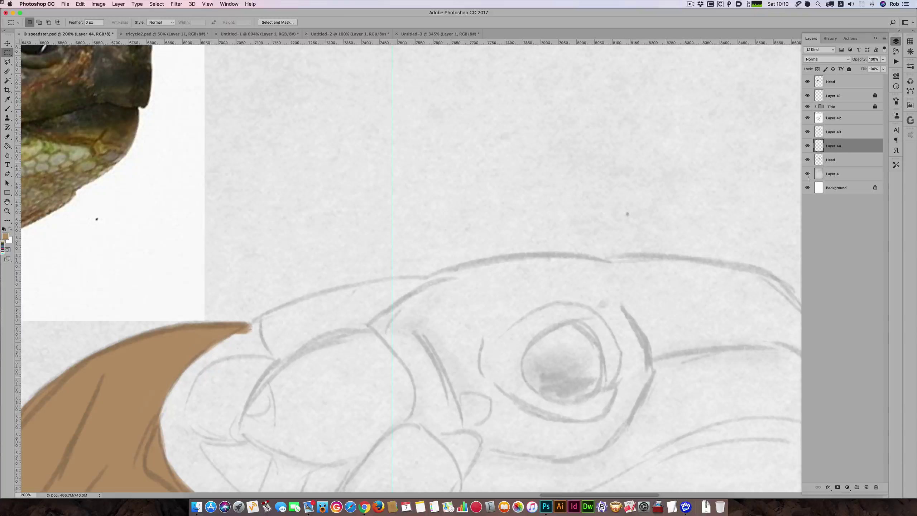
{"action": "key", "text": "shift"}
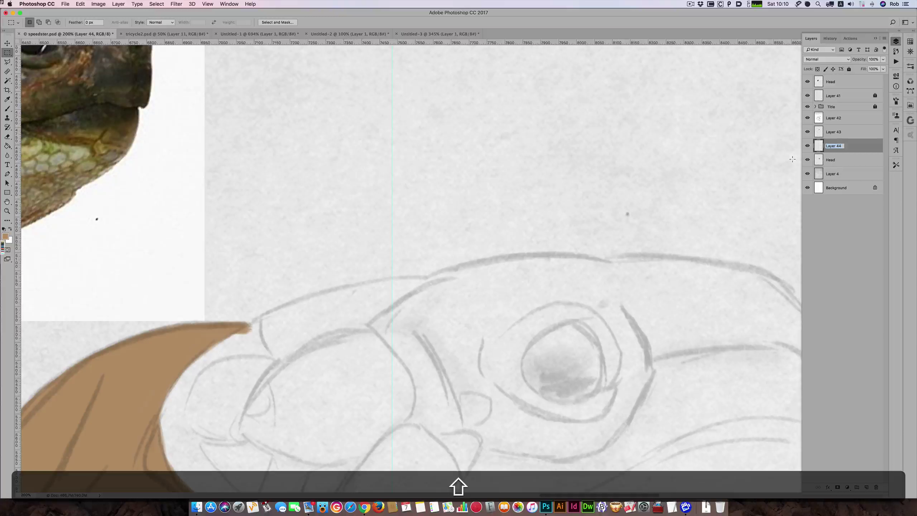
{"action": "type", "text": "Eye"}
{"action": "key", "text": "Return"}
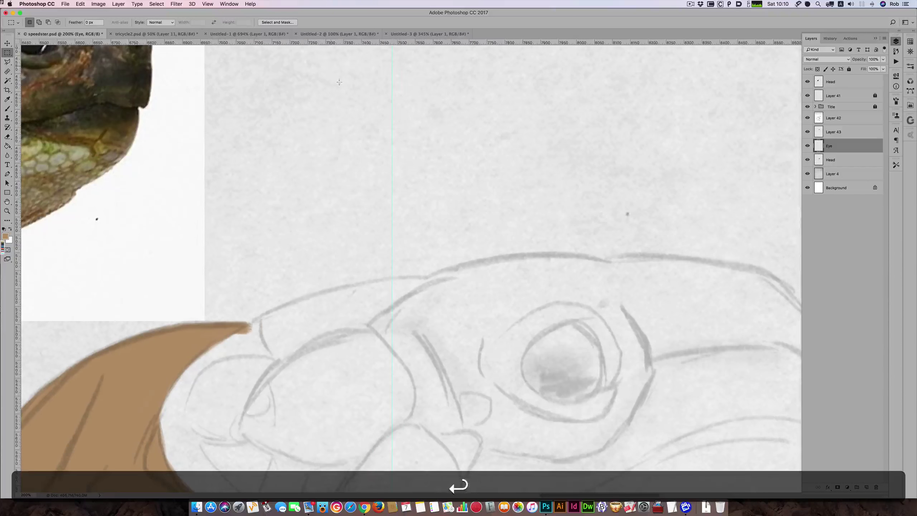
Move the pasted photo on Layer 43 close beside the sketched eye and restack that layer directly above Layer 41.
{"action": "scroll", "coordinate": [331, 77], "scroll_direction": "left", "scroll_amount": 3}
{"action": "scroll", "coordinate": [331, 77], "scroll_direction": "up", "scroll_amount": 2}
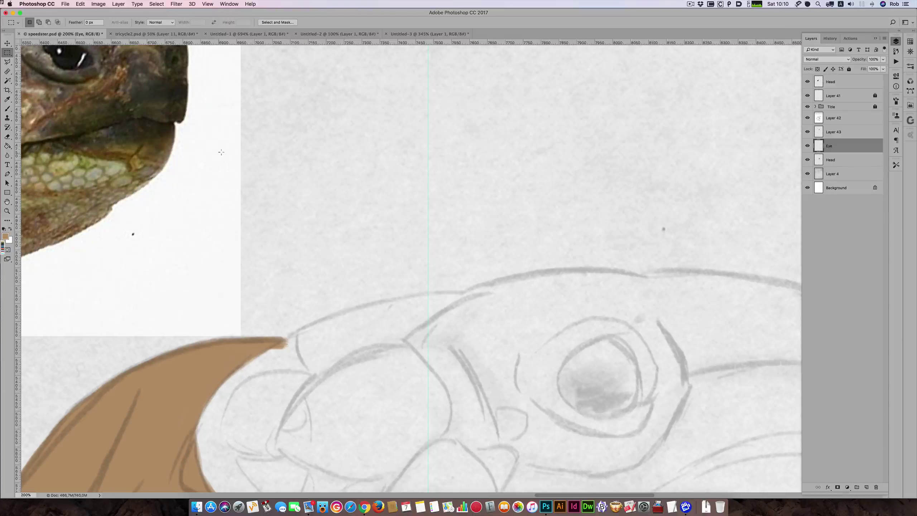
{"action": "left_click", "coordinate": [837, 133]}
{"action": "left_click_drag", "start_coordinate": [217, 156], "coordinate": [340, 345]}
{"action": "left_click_drag", "start_coordinate": [839, 132], "coordinate": [853, 93]}
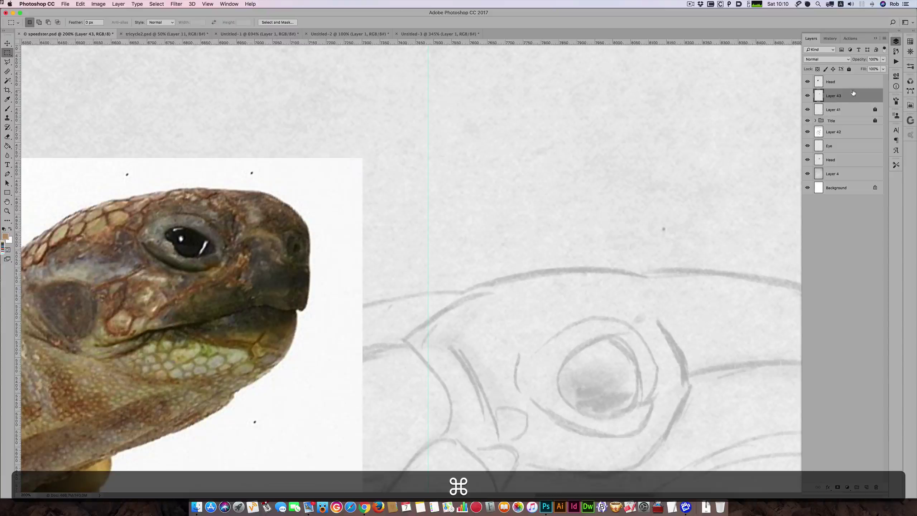
Choose the Brush tool for the Eye layer and sample the near-black of the reference turtle's eye as the paint colour.
{"action": "left_click", "coordinate": [10, 112]}
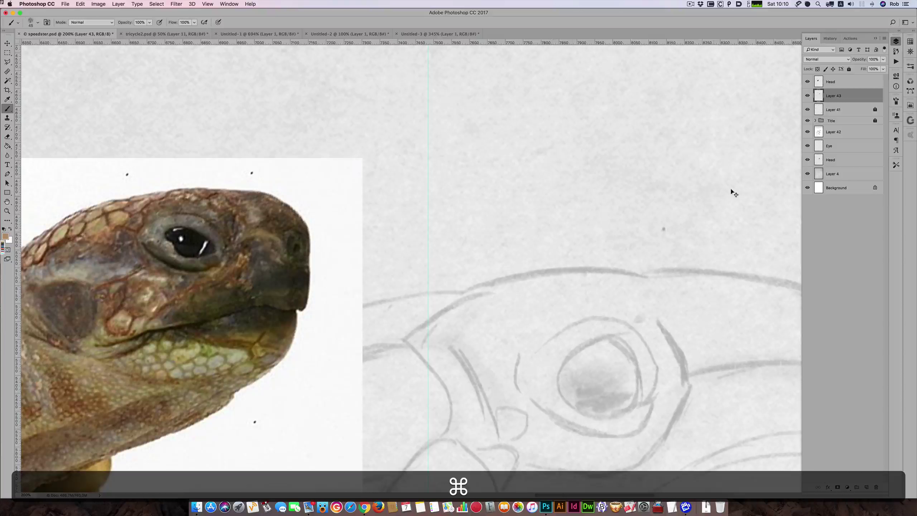
{"action": "left_click", "coordinate": [844, 147], "text": "super"}
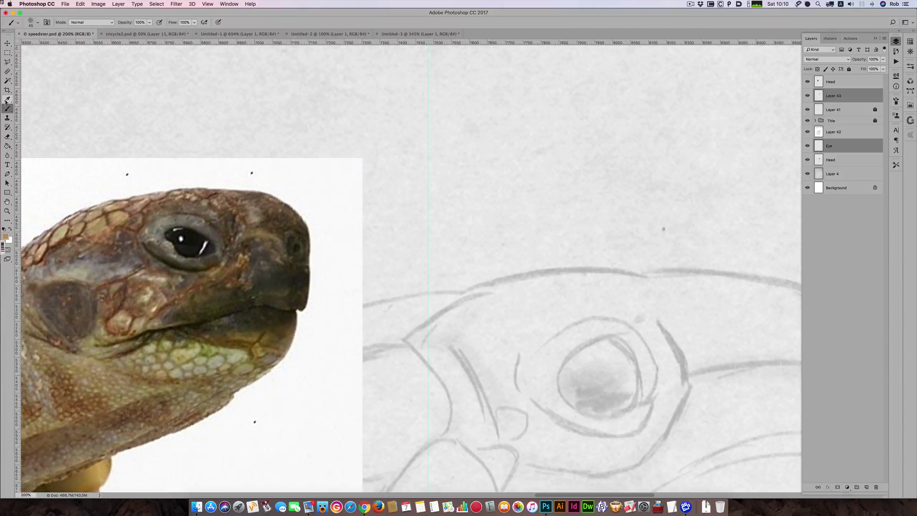
{"action": "key", "text": "bracketright"}
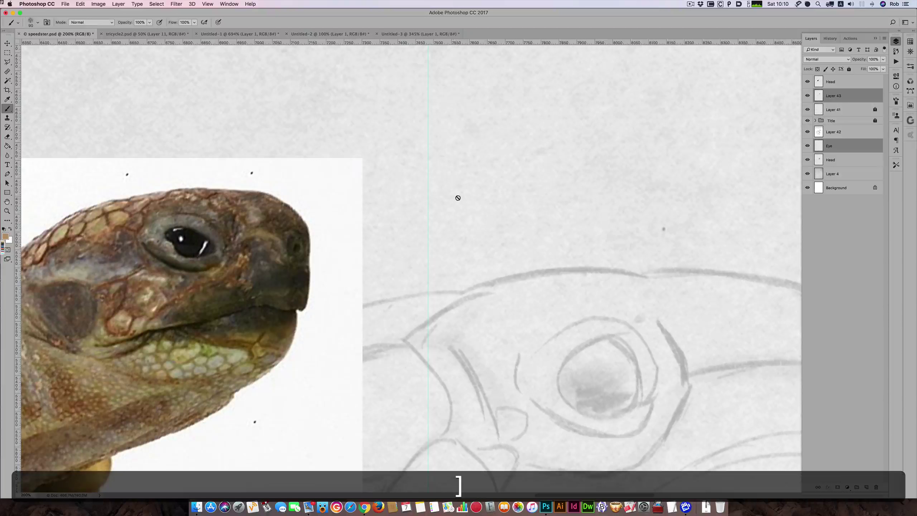
{"action": "left_click", "coordinate": [831, 145]}
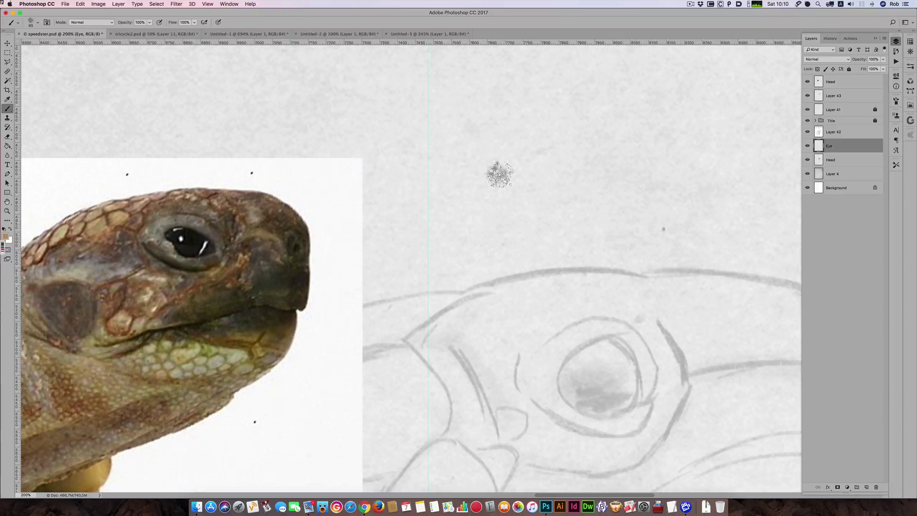
{"action": "key", "text": "bracketleft"}
{"action": "key", "text": "bracketleft"}
{"action": "key", "text": "bracketleft"}
{"action": "key", "text": "bracketleft"}
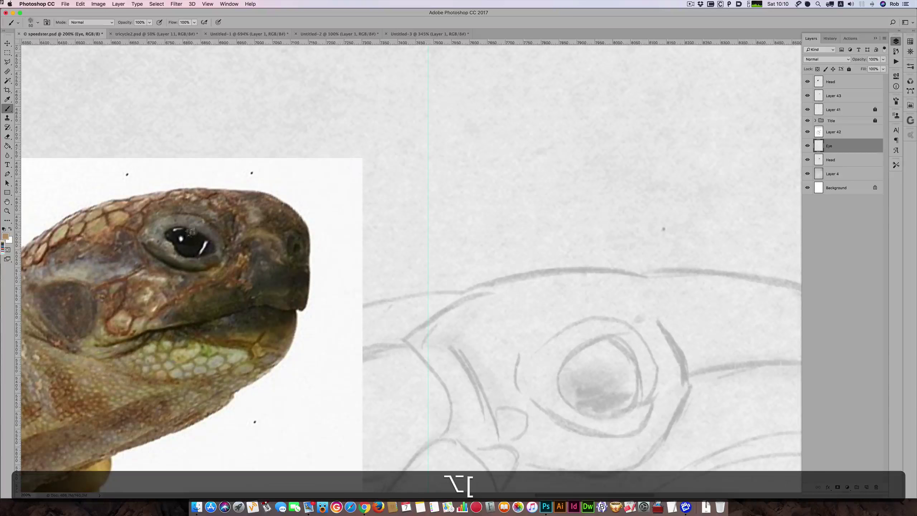
{"action": "left_click", "coordinate": [188, 240], "text": "alt"}
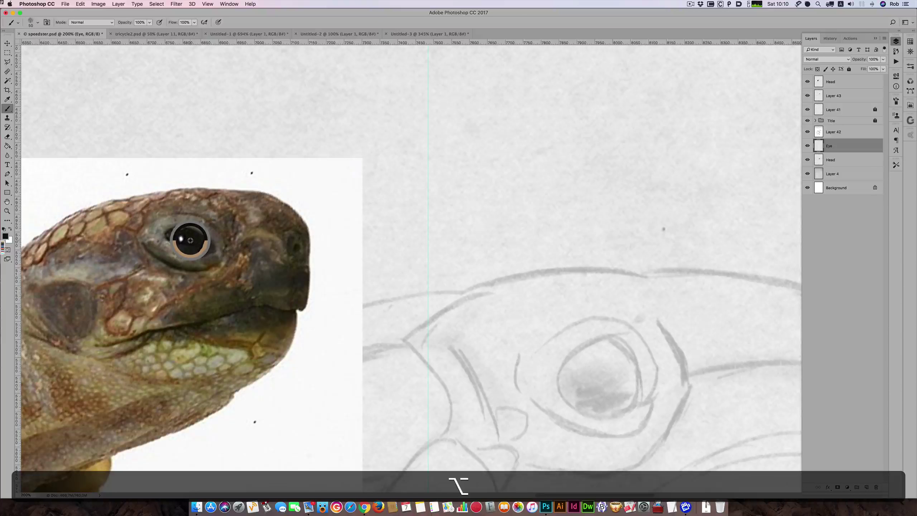
Paint the inside of the sketched eyeball solid near-black up to its outline, varying the brush size for edges and centre.
{"action": "key", "text": "bracketleft"}
{"action": "key", "text": "bracketleft"}
{"action": "key", "text": "bracketleft"}
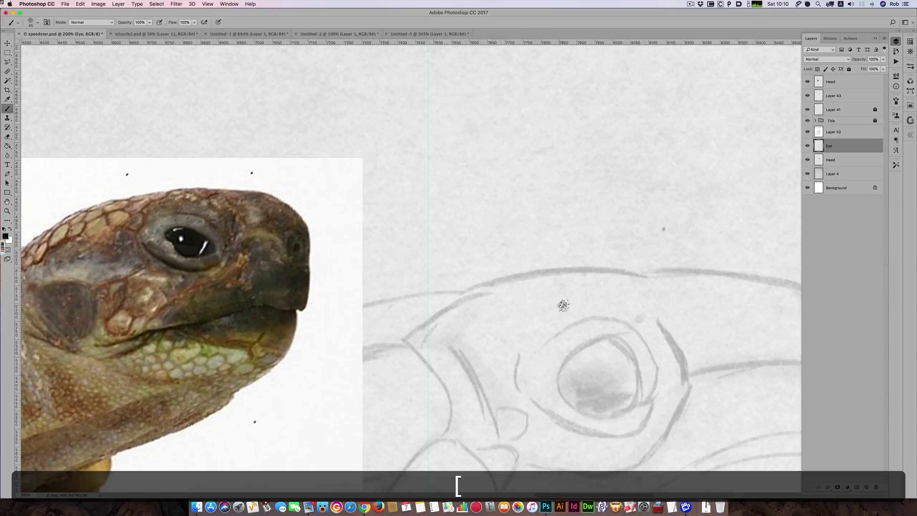
{"action": "key", "text": "bracketleft"}
{"action": "key", "text": "bracketleft"}
{"action": "key", "text": "bracketleft"}
{"action": "mouse_move", "coordinate": [587, 353]}
{"action": "left_mouse_down"}
{"action": "mouse_move", "coordinate": [609, 340]}
{"action": "mouse_move", "coordinate": [569, 361]}
{"action": "mouse_move", "coordinate": [578, 363]}
{"action": "mouse_move", "coordinate": [566, 390]}
{"action": "mouse_move", "coordinate": [578, 365]}
{"action": "mouse_move", "coordinate": [603, 357]}
{"action": "mouse_move", "coordinate": [578, 376]}
{"action": "mouse_move", "coordinate": [624, 361]}
{"action": "mouse_move", "coordinate": [610, 345]}
{"action": "mouse_move", "coordinate": [636, 376]}
{"action": "mouse_move", "coordinate": [632, 396]}
{"action": "mouse_move", "coordinate": [636, 379]}
{"action": "mouse_move", "coordinate": [642, 401]}
{"action": "mouse_move", "coordinate": [628, 358]}
{"action": "mouse_move", "coordinate": [602, 348]}
{"action": "mouse_move", "coordinate": [621, 401]}
{"action": "mouse_move", "coordinate": [636, 409]}
{"action": "mouse_move", "coordinate": [567, 394]}
{"action": "mouse_move", "coordinate": [592, 401]}
{"action": "mouse_move", "coordinate": [575, 395]}
{"action": "mouse_move", "coordinate": [586, 413]}
{"action": "mouse_move", "coordinate": [598, 397]}
{"action": "mouse_move", "coordinate": [630, 406]}
{"action": "mouse_move", "coordinate": [601, 419]}
{"action": "mouse_move", "coordinate": [589, 392]}
{"action": "left_mouse_up"}
{"action": "key", "text": "bracketright"}
{"action": "key", "text": "bracketright"}
{"action": "key", "text": "bracketright"}
{"action": "key", "text": "bracketleft"}
{"action": "key", "text": "bracketright"}
{"action": "key", "text": "bracketleft"}
{"action": "key", "text": "bracketleft"}
{"action": "key", "text": "bracketleft"}
{"action": "key", "text": "bracketleft"}
{"action": "key", "text": "bracketright"}
{"action": "key", "text": "bracketright"}
{"action": "key", "text": "bracketleft"}
{"action": "key", "text": "bracketright"}
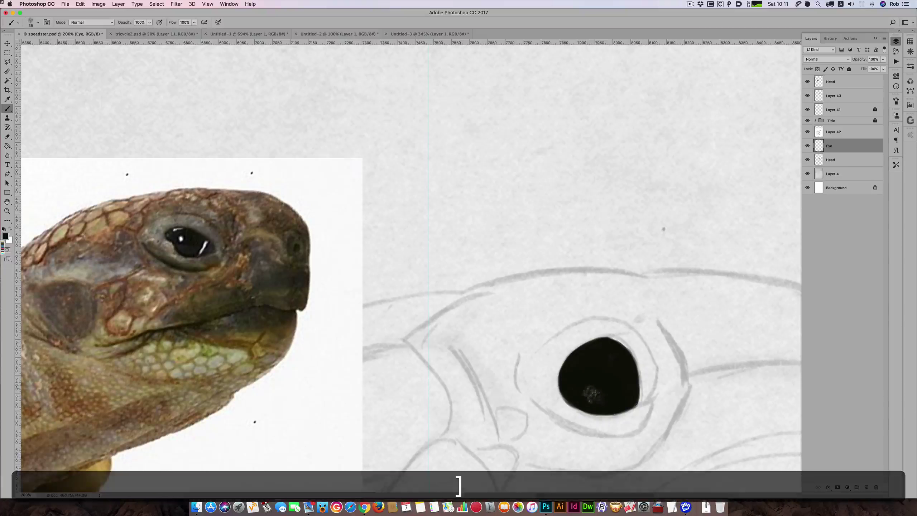
Brush a subtle dark grey reflection, sampled from the reference eye, across the lower half of the black eyeball.
{"action": "key", "text": "alt"}
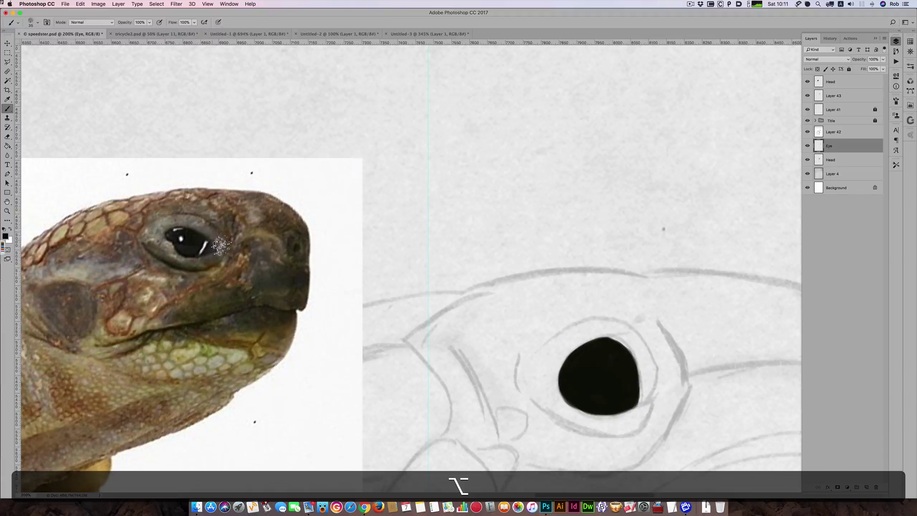
{"action": "left_click", "coordinate": [190, 248], "text": "alt"}
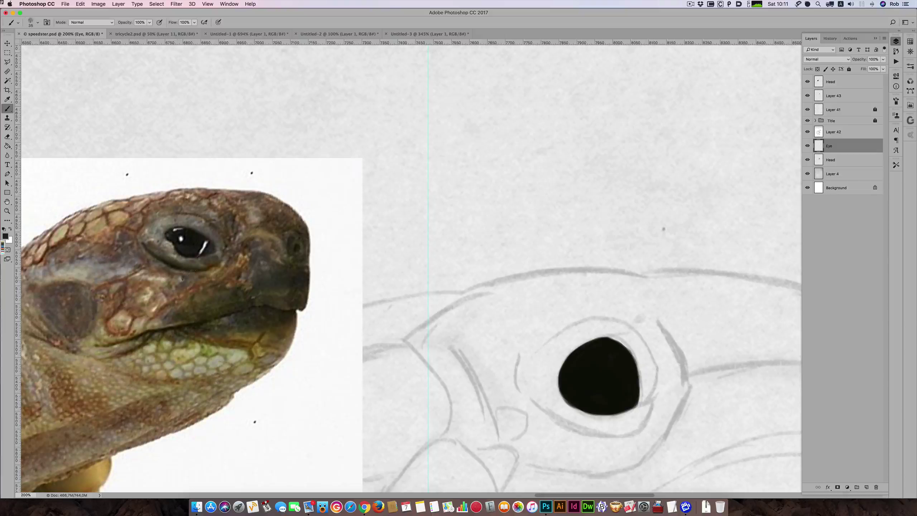
{"action": "key", "text": "bracketleft"}
{"action": "key", "text": "bracketright"}
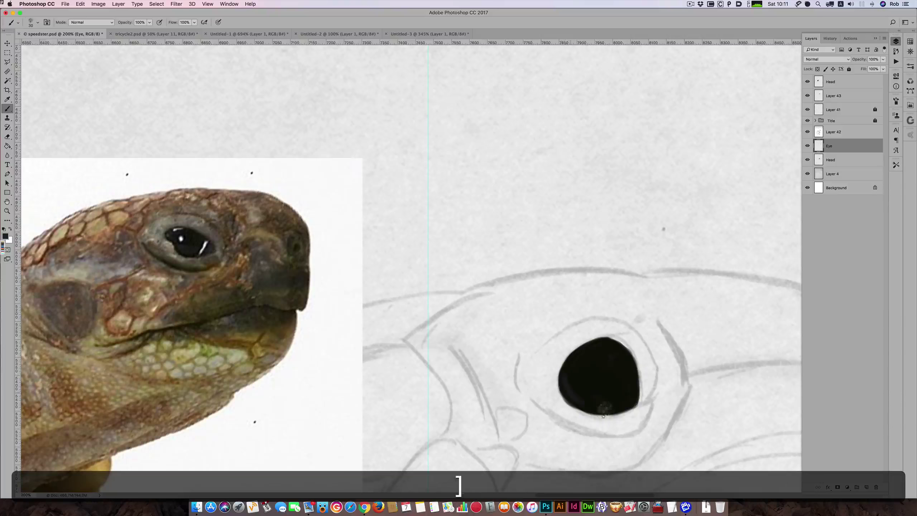
{"action": "key", "text": "bracketright"}
{"action": "key", "text": "bracketright"}
{"action": "key", "text": "bracketright"}
{"action": "key", "text": "bracketright"}
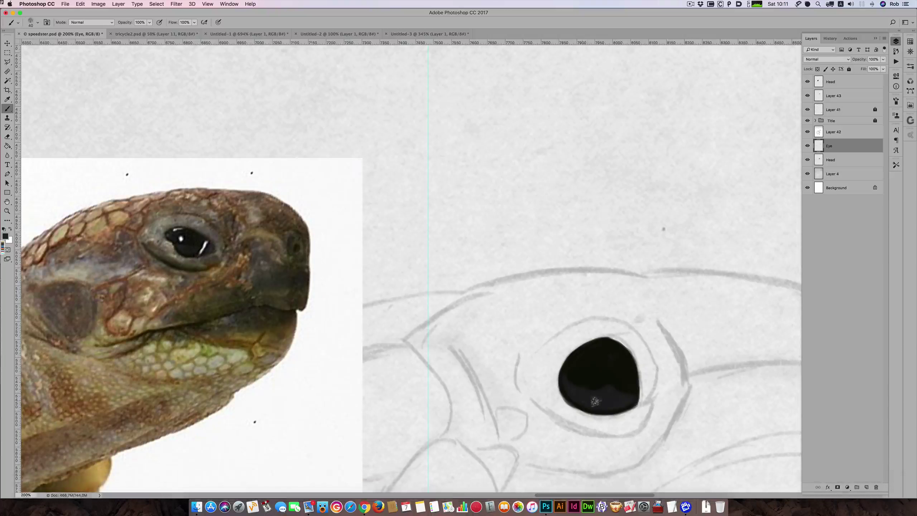
{"action": "key", "text": "bracketright"}
{"action": "key", "text": "alt"}
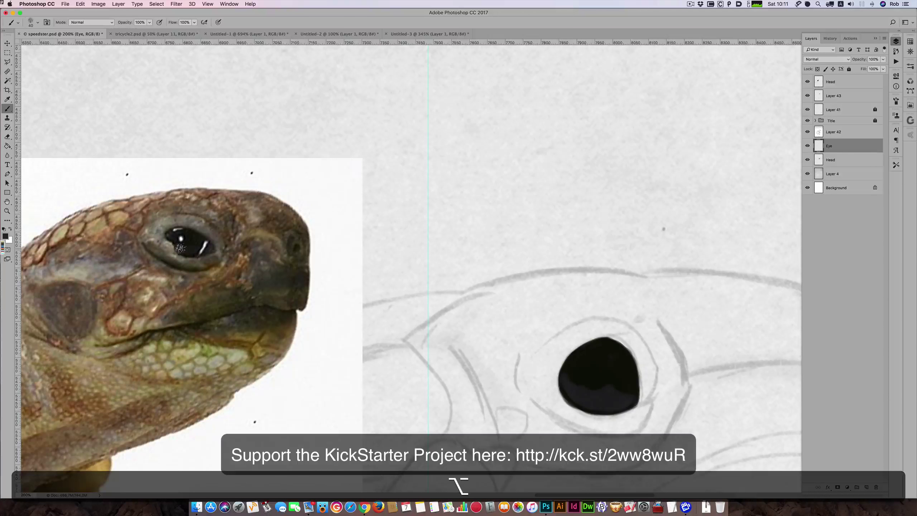
{"action": "left_click", "coordinate": [5, 236]}
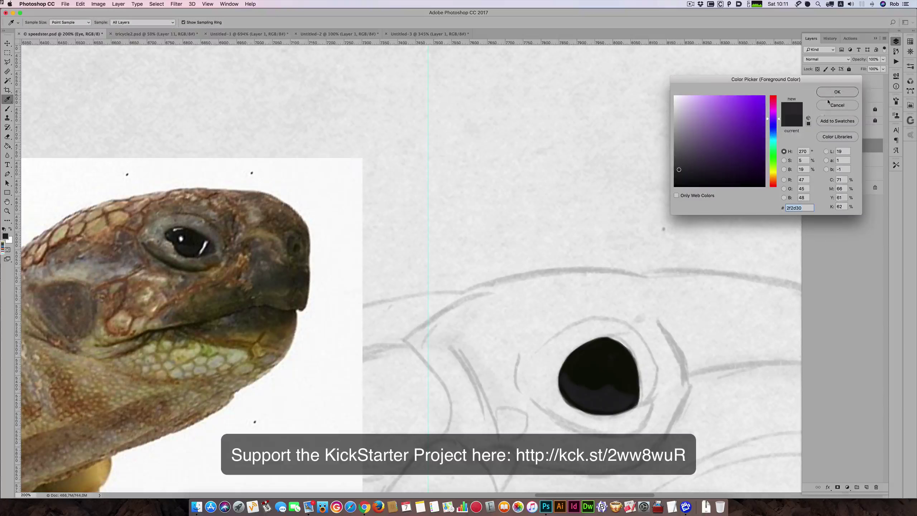
{"action": "left_click", "coordinate": [831, 93]}
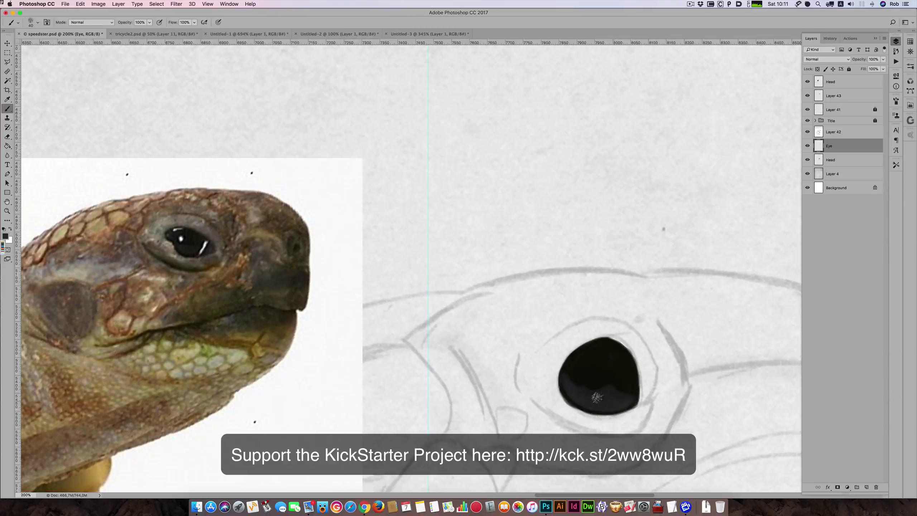
Sample the reference eye's highlight and paint a small white glint on the eyeball's upper left and a thin reflection along its lower right edge.
{"action": "left_click", "coordinate": [180, 239], "text": "alt"}
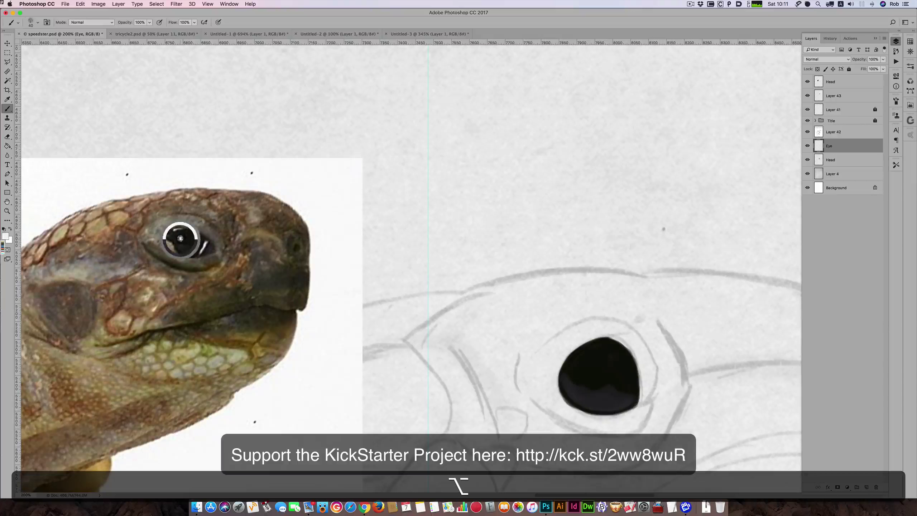
{"action": "key", "text": "bracketleft"}
{"action": "key", "text": "bracketleft"}
{"action": "key", "text": "bracketleft"}
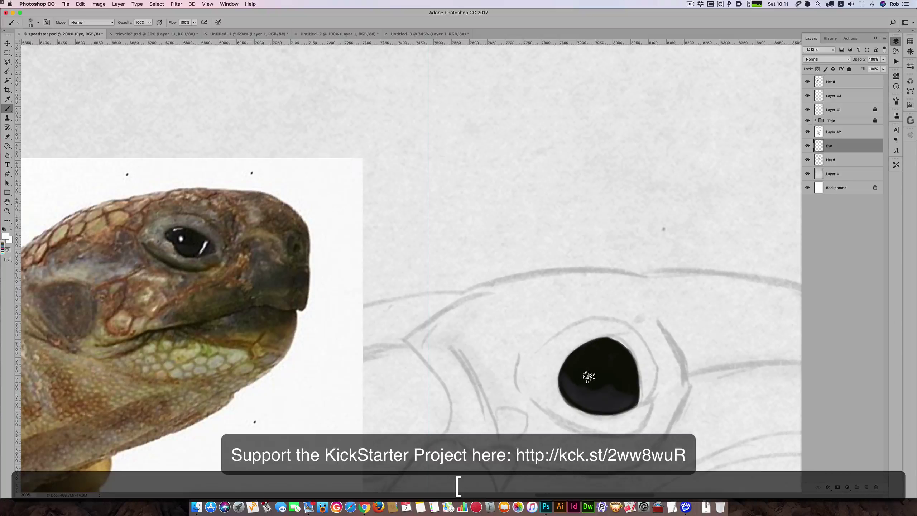
{"action": "left_click", "coordinate": [586, 370]}
{"action": "key", "text": "bracketleft"}
{"action": "key", "text": "bracketleft"}
{"action": "left_click", "coordinate": [587, 371]}
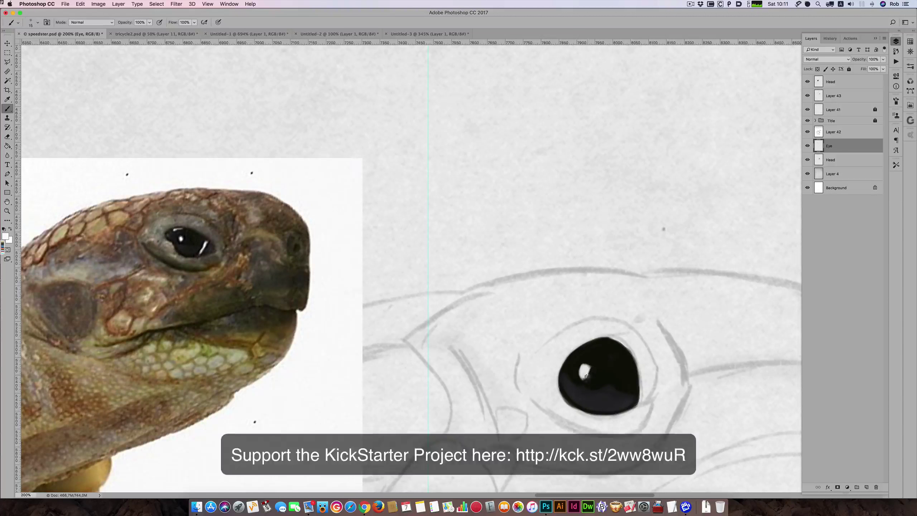
{"action": "left_click", "coordinate": [182, 239], "text": "alt"}
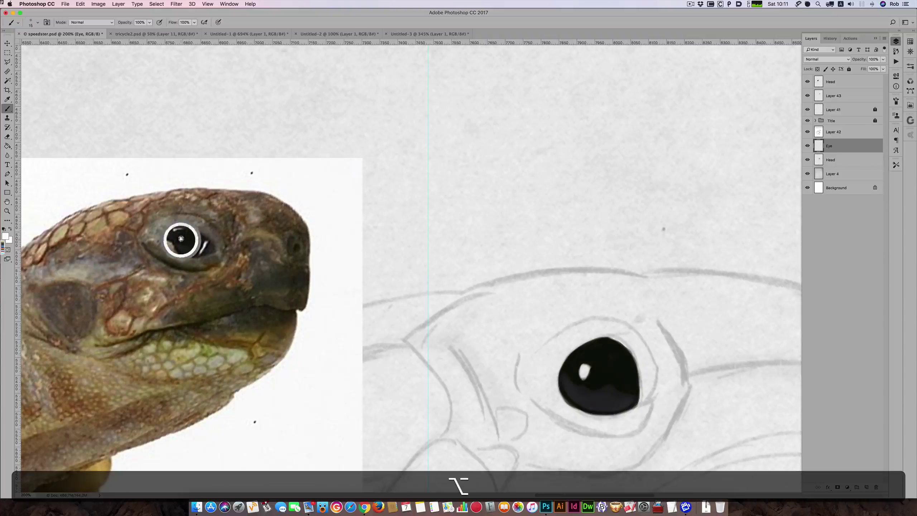
{"action": "left_click_drag", "start_coordinate": [182, 239], "coordinate": [182, 238]}
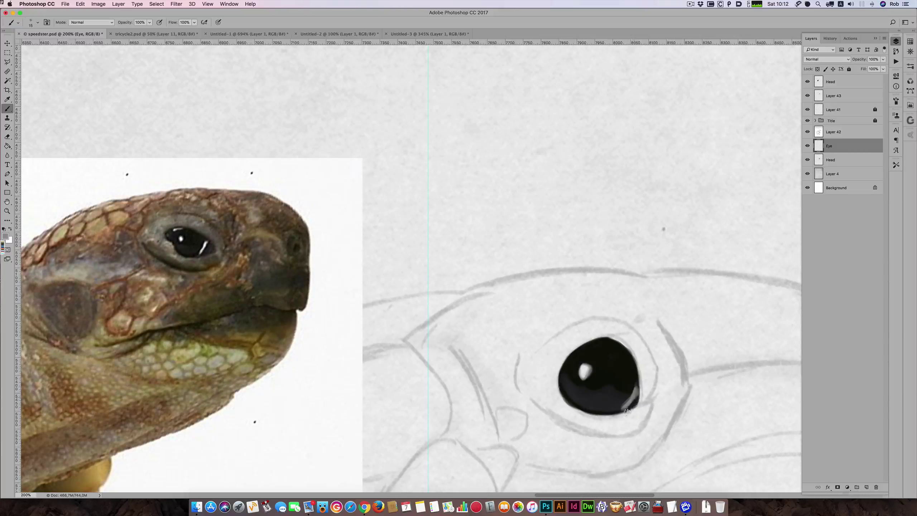
Sample light tones from the reference eye, refine the eyeball's lower-right reflection and paint a thin pale reflection along its upper-left edge.
{"action": "left_click", "coordinate": [211, 251], "text": "alt"}
{"action": "key", "text": "alt"}
{"action": "left_click", "coordinate": [206, 246], "text": "alt"}
{"action": "key", "text": "bracketleft"}
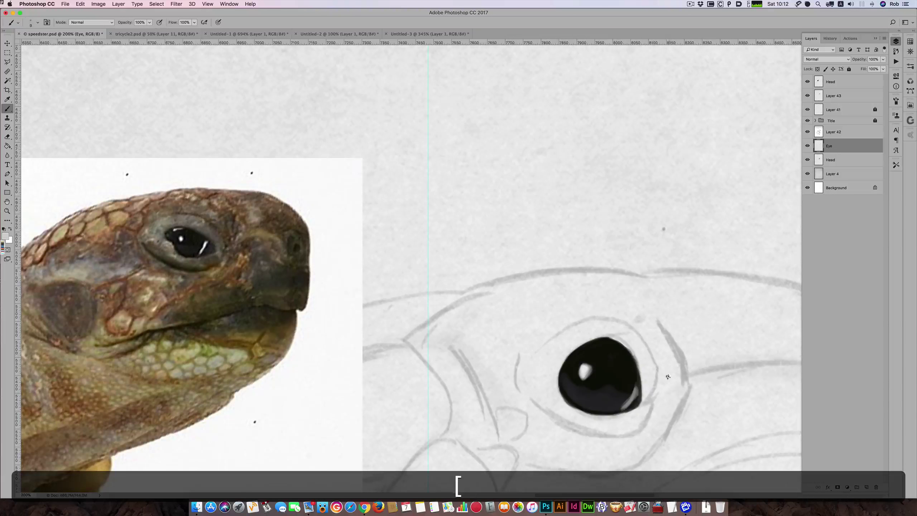
{"action": "key", "text": "bracketright"}
{"action": "key", "text": "bracketright"}
{"action": "key", "text": "alt"}
{"action": "left_click", "coordinate": [174, 231], "text": "alt"}
{"action": "mouse_move", "coordinate": [567, 368]}
{"action": "left_mouse_down"}
{"action": "mouse_move", "coordinate": [606, 344]}
{"action": "mouse_move", "coordinate": [590, 352]}
{"action": "mouse_move", "coordinate": [597, 347]}
{"action": "left_mouse_up"}
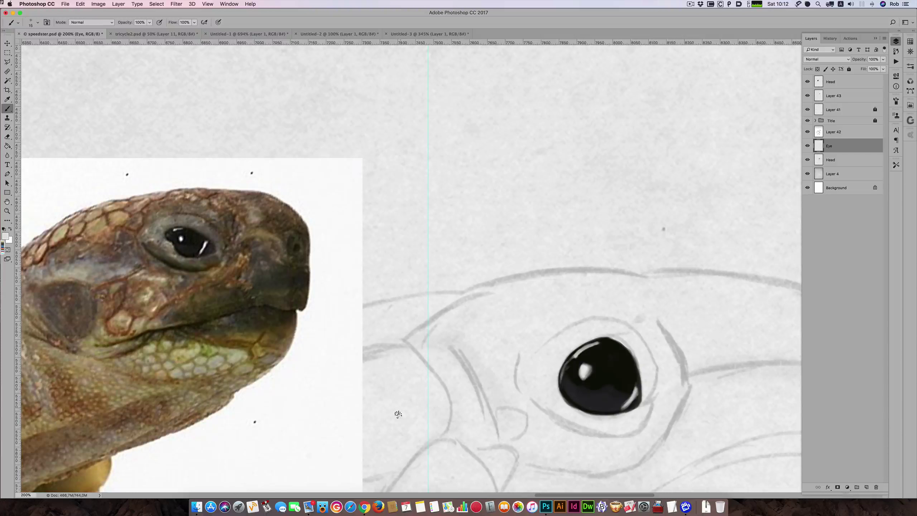
{"action": "mouse_move", "coordinate": [720, 175]}
{"action": "left_mouse_down"}
{"action": "mouse_move", "coordinate": [524, 256]}
{"action": "mouse_move", "coordinate": [529, 279]}
{"action": "left_mouse_up"}
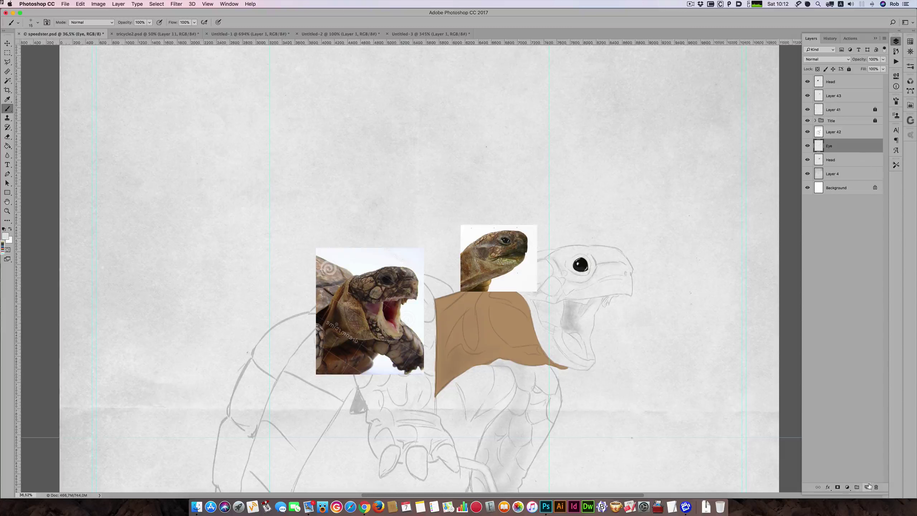
Create a new layer directly above the lower Head layer and sample a brown from the small reference tortoise's skin.
{"action": "left_click", "coordinate": [856, 158]}
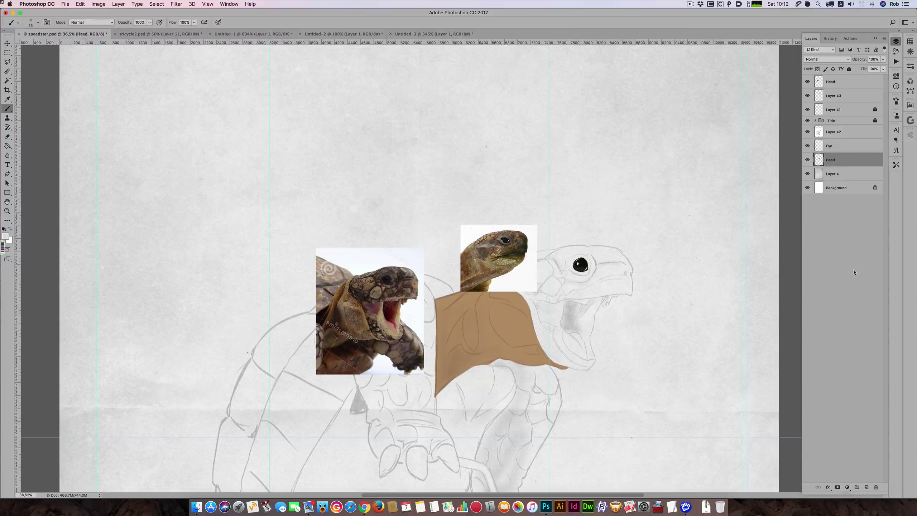
{"action": "left_click", "coordinate": [868, 488]}
{"action": "key", "text": "super+space"}
{"action": "left_click_drag", "start_coordinate": [625, 270], "coordinate": [625, 269]}
{"action": "left_click_drag", "start_coordinate": [325, 156], "coordinate": [275, 184]}
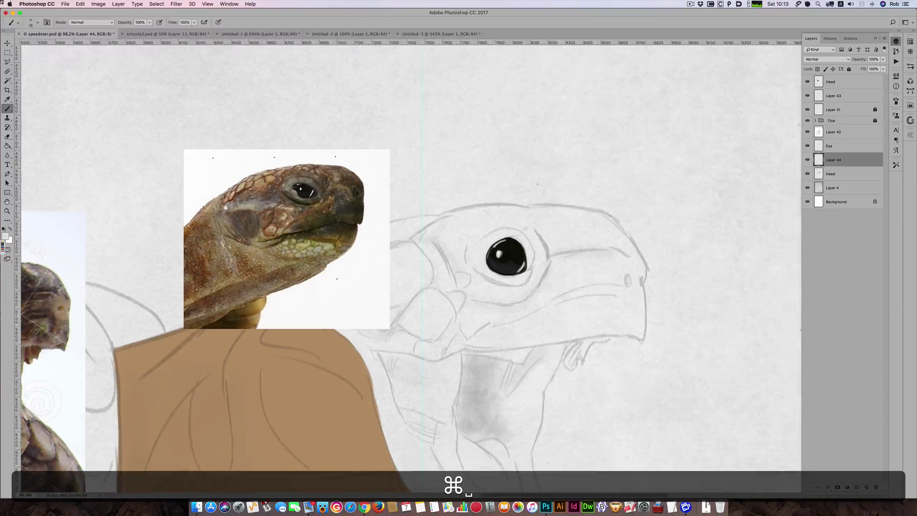
{"action": "scroll", "coordinate": [53, 272], "scroll_direction": "left", "scroll_amount": 5}
{"action": "scroll", "coordinate": [52, 272], "scroll_direction": "down", "scroll_amount": 2}
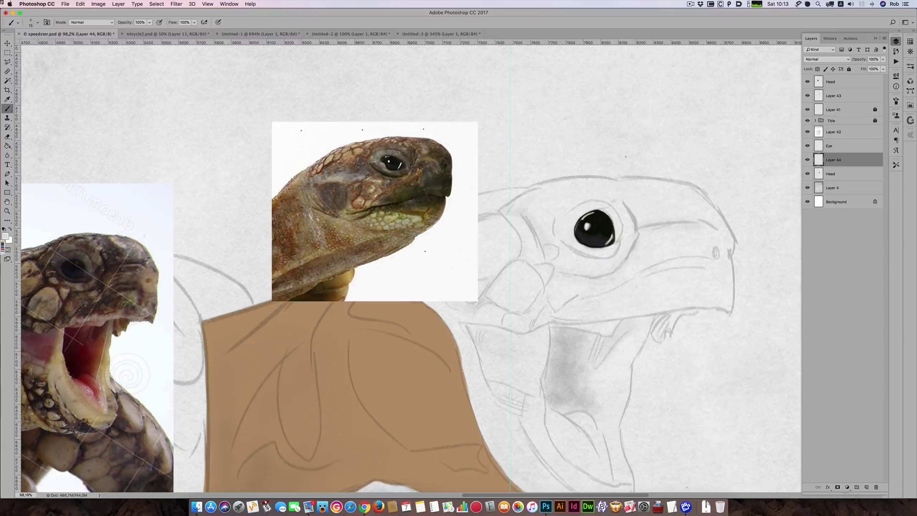
{"action": "key", "text": "alt"}
{"action": "left_click", "coordinate": [358, 191], "text": "alt"}
Paint a thick brown outline along the top of the turtle's head with an enlarged brush.
{"action": "key", "text": "bracketright"}
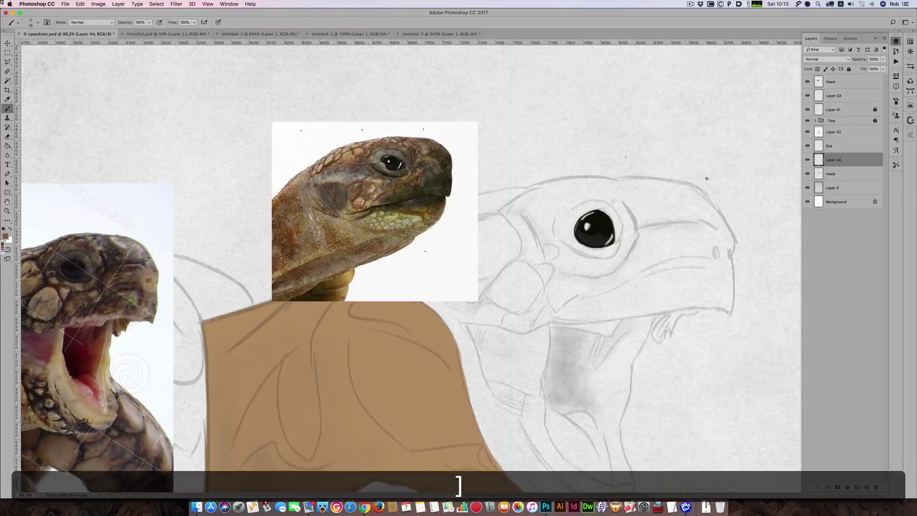
{"action": "key", "text": "bracketright"}
{"action": "mouse_move", "coordinate": [708, 203]}
{"action": "left_mouse_down"}
{"action": "mouse_move", "coordinate": [674, 186]}
{"action": "mouse_move", "coordinate": [691, 187]}
{"action": "mouse_move", "coordinate": [634, 184]}
{"action": "mouse_move", "coordinate": [686, 188]}
{"action": "mouse_move", "coordinate": [669, 183]}
{"action": "mouse_move", "coordinate": [659, 184]}
{"action": "mouse_move", "coordinate": [677, 186]}
{"action": "mouse_move", "coordinate": [616, 188]}
{"action": "mouse_move", "coordinate": [669, 187]}
{"action": "mouse_move", "coordinate": [641, 182]}
{"action": "mouse_move", "coordinate": [614, 188]}
{"action": "mouse_move", "coordinate": [697, 193]}
{"action": "mouse_move", "coordinate": [577, 184]}
{"action": "mouse_move", "coordinate": [531, 195]}
{"action": "mouse_move", "coordinate": [622, 188]}
{"action": "mouse_move", "coordinate": [493, 196]}
{"action": "left_mouse_up"}
{"action": "key", "text": "bracketright"}
{"action": "key", "text": "bracketright"}
{"action": "key", "text": "bracketright"}
{"action": "key", "text": "bracketleft"}
{"action": "key", "text": "bracketright"}
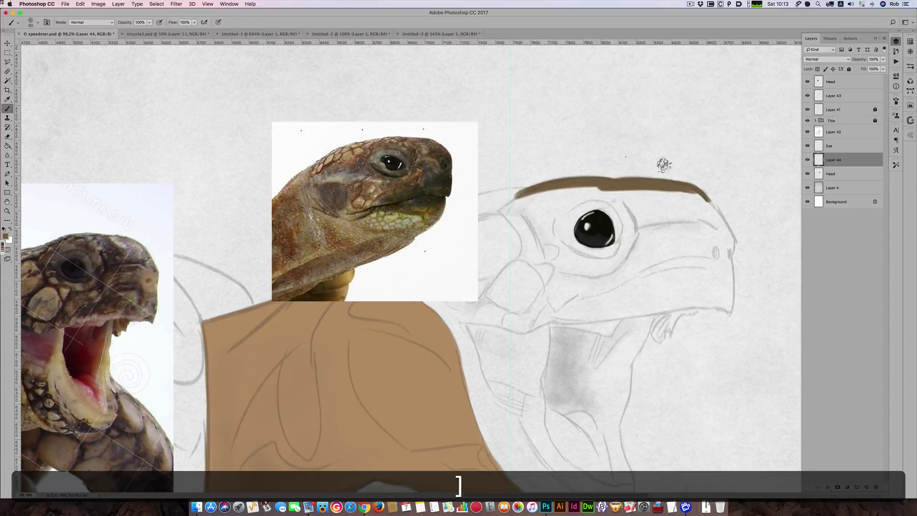
Hide the Layer 43 reference photo and continue the brown outline around the back of the head and down the throat.
{"action": "left_click", "coordinate": [808, 96]}
{"action": "key", "text": "bracketleft"}
{"action": "key", "text": "bracketleft"}
{"action": "mouse_move", "coordinate": [531, 193]}
{"action": "left_mouse_down"}
{"action": "mouse_move", "coordinate": [470, 201]}
{"action": "mouse_move", "coordinate": [450, 214]}
{"action": "mouse_move", "coordinate": [503, 194]}
{"action": "mouse_move", "coordinate": [445, 215]}
{"action": "mouse_move", "coordinate": [468, 207]}
{"action": "mouse_move", "coordinate": [457, 209]}
{"action": "mouse_move", "coordinate": [408, 242]}
{"action": "mouse_move", "coordinate": [428, 224]}
{"action": "mouse_move", "coordinate": [402, 259]}
{"action": "mouse_move", "coordinate": [402, 248]}
{"action": "mouse_move", "coordinate": [410, 244]}
{"action": "mouse_move", "coordinate": [401, 262]}
{"action": "mouse_move", "coordinate": [412, 240]}
{"action": "mouse_move", "coordinate": [406, 277]}
{"action": "mouse_move", "coordinate": [402, 255]}
{"action": "mouse_move", "coordinate": [540, 232]}
{"action": "mouse_move", "coordinate": [516, 234]}
{"action": "mouse_move", "coordinate": [542, 258]}
{"action": "mouse_move", "coordinate": [542, 241]}
{"action": "mouse_move", "coordinate": [547, 260]}
{"action": "mouse_move", "coordinate": [586, 293]}
{"action": "mouse_move", "coordinate": [610, 361]}
{"action": "left_mouse_up"}
{"action": "key", "text": "bracketright"}
{"action": "key", "text": "bracketright"}
{"action": "key", "text": "space"}
{"action": "mouse_move", "coordinate": [603, 321]}
{"action": "left_mouse_down"}
{"action": "mouse_move", "coordinate": [615, 398]}
{"action": "mouse_move", "coordinate": [631, 418]}
{"action": "left_mouse_up"}
{"action": "left_click_drag", "start_coordinate": [616, 387], "coordinate": [636, 432]}
{"action": "scroll", "coordinate": [644, 417], "scroll_direction": "down", "scroll_amount": 3}
{"action": "scroll", "coordinate": [644, 417], "scroll_direction": "right", "scroll_amount": 2}
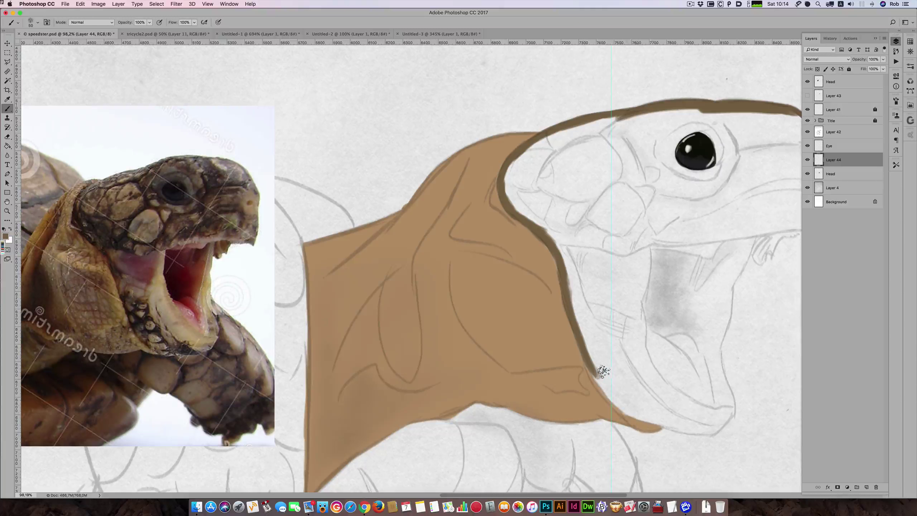
Extend the brown outline along the underside of the lower jaw to its tip, using a smaller brush at the chin.
{"action": "mouse_move", "coordinate": [601, 374]}
{"action": "left_mouse_down"}
{"action": "mouse_move", "coordinate": [642, 421]}
{"action": "mouse_move", "coordinate": [627, 413]}
{"action": "mouse_move", "coordinate": [648, 422]}
{"action": "mouse_move", "coordinate": [630, 413]}
{"action": "mouse_move", "coordinate": [644, 411]}
{"action": "mouse_move", "coordinate": [611, 402]}
{"action": "mouse_move", "coordinate": [664, 415]}
{"action": "mouse_move", "coordinate": [634, 419]}
{"action": "mouse_move", "coordinate": [656, 425]}
{"action": "mouse_move", "coordinate": [638, 420]}
{"action": "mouse_move", "coordinate": [683, 415]}
{"action": "mouse_move", "coordinate": [640, 417]}
{"action": "mouse_move", "coordinate": [665, 424]}
{"action": "mouse_move", "coordinate": [635, 418]}
{"action": "mouse_move", "coordinate": [694, 431]}
{"action": "left_mouse_up"}
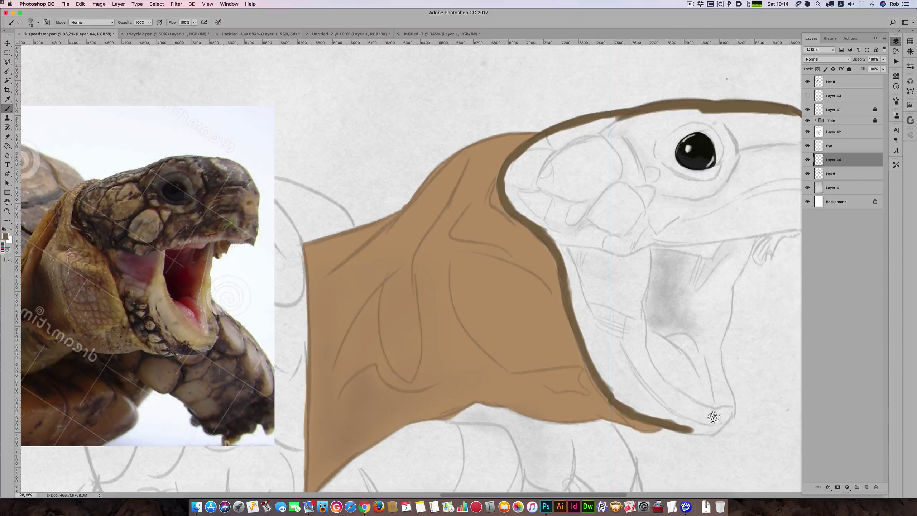
{"action": "key", "text": "bracketleft"}
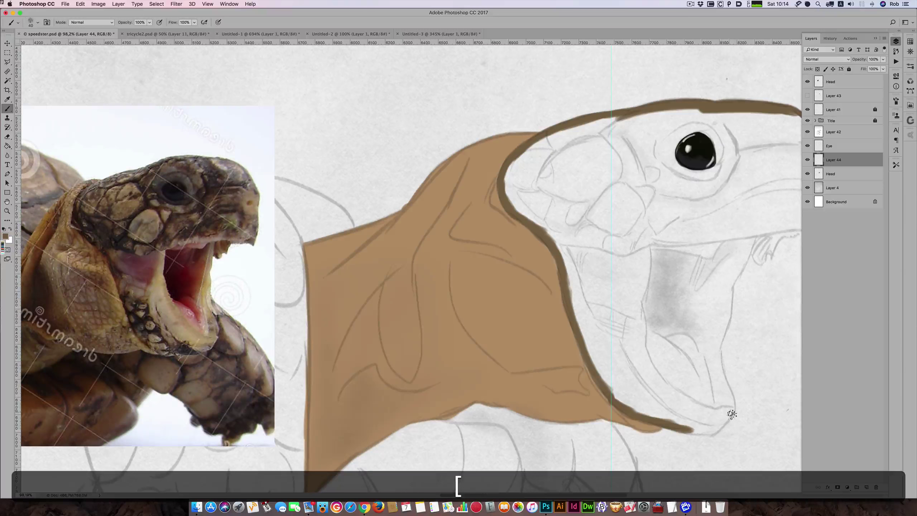
{"action": "key", "text": "bracketleft"}
{"action": "key", "text": "bracketleft"}
{"action": "left_click_drag", "start_coordinate": [733, 414], "coordinate": [696, 434]}
Outline the front edge of the open mouth in brown from the upper jaw down to the tip of the lower jaw.
{"action": "key", "text": "bracketright"}
{"action": "key", "text": "bracketright"}
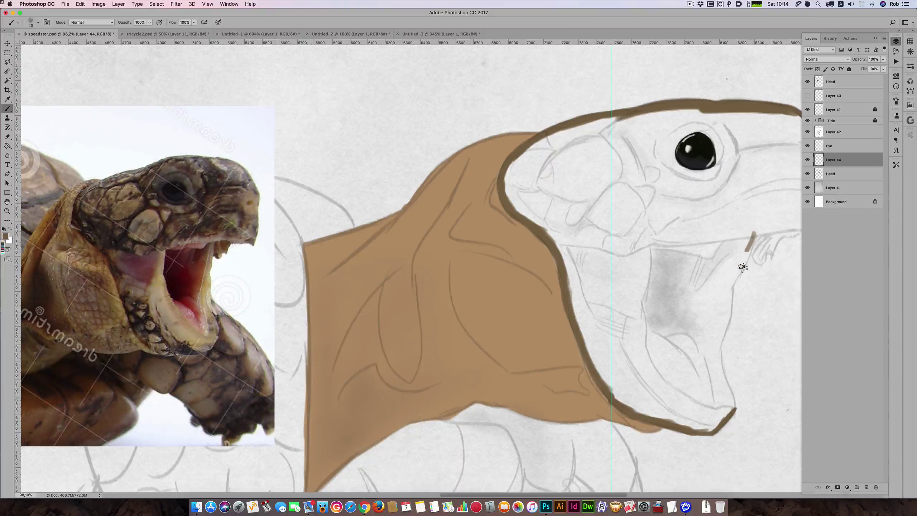
{"action": "key", "text": "bracketright"}
{"action": "mouse_move", "coordinate": [754, 233]}
{"action": "left_mouse_down"}
{"action": "mouse_move", "coordinate": [729, 283]}
{"action": "mouse_move", "coordinate": [751, 250]}
{"action": "mouse_move", "coordinate": [730, 285]}
{"action": "mouse_move", "coordinate": [721, 338]}
{"action": "left_mouse_up"}
{"action": "key", "text": "bracketleft"}
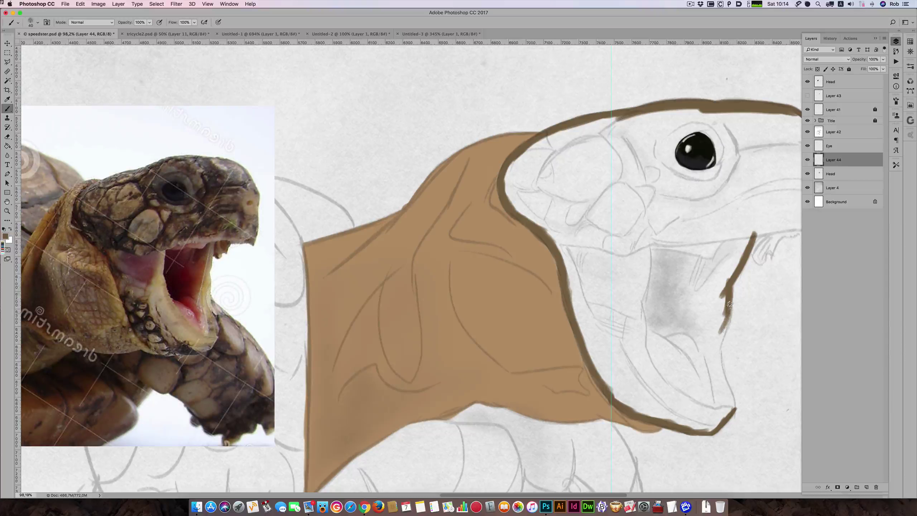
{"action": "left_click_drag", "start_coordinate": [730, 300], "coordinate": [716, 366]}
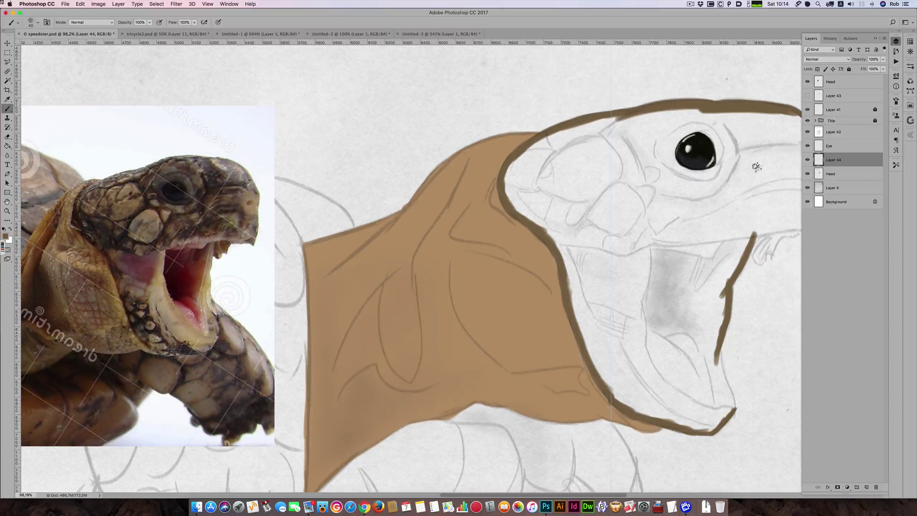
{"action": "key", "text": "bracketright"}
{"action": "mouse_move", "coordinate": [721, 353]}
{"action": "left_mouse_down"}
{"action": "mouse_move", "coordinate": [718, 378]}
{"action": "mouse_move", "coordinate": [734, 410]}
{"action": "left_mouse_up"}
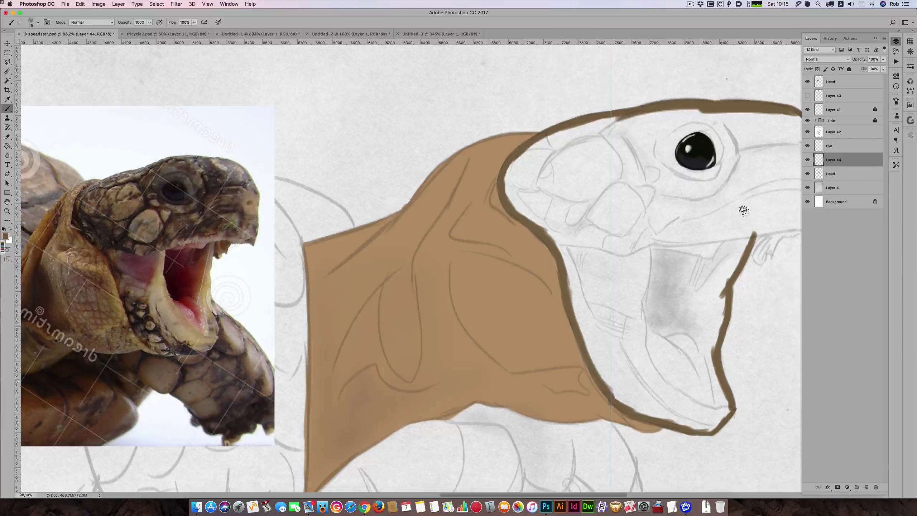
Outline the underside of the upper jaw in brown from the beak tip back to the mouth opening.
{"action": "mouse_move", "coordinate": [643, 226]}
{"action": "left_mouse_down"}
{"action": "mouse_move", "coordinate": [443, 272]}
{"action": "mouse_move", "coordinate": [527, 268]}
{"action": "left_mouse_up"}
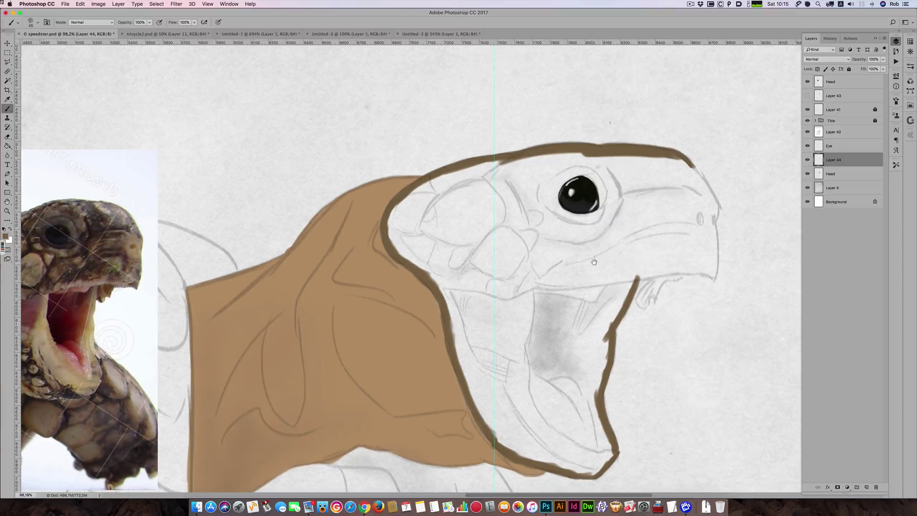
{"action": "key", "text": "bracketleft"}
{"action": "key", "text": "bracketleft"}
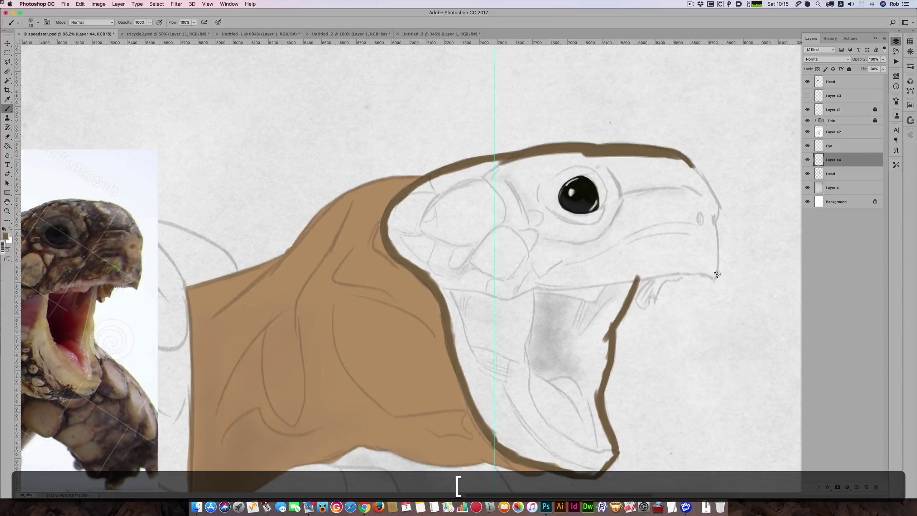
{"action": "mouse_move", "coordinate": [716, 279]}
{"action": "left_mouse_down"}
{"action": "mouse_move", "coordinate": [663, 276]}
{"action": "mouse_move", "coordinate": [688, 269]}
{"action": "mouse_move", "coordinate": [633, 282]}
{"action": "left_mouse_up"}
{"action": "key", "text": "bracketright"}
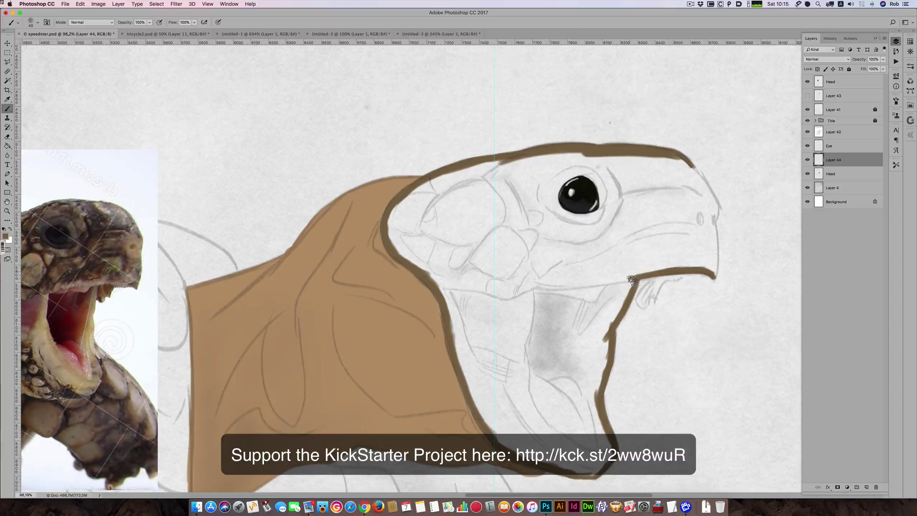
Close the brown head outline down the front of the snout to the beak tip, thickening it near the nostril.
{"action": "key", "text": "bracketleft"}
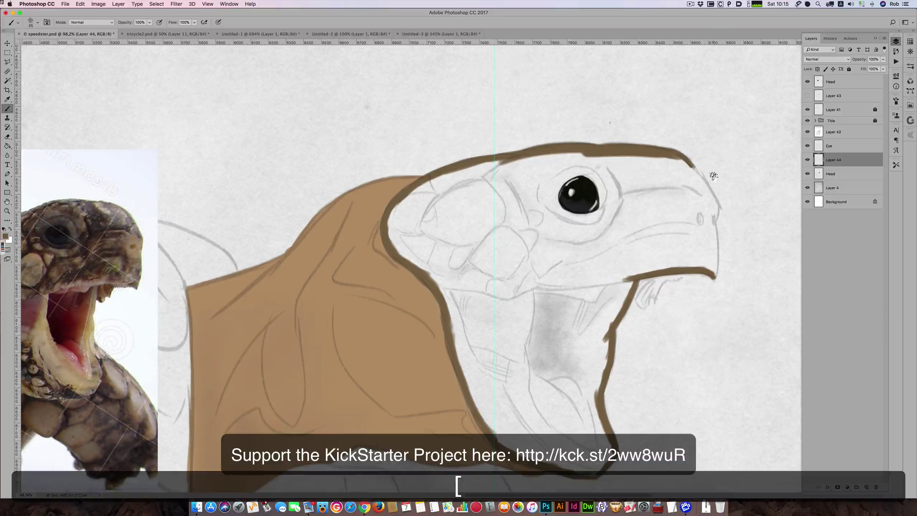
{"action": "key", "text": "bracketright"}
{"action": "left_click_drag", "start_coordinate": [688, 163], "coordinate": [720, 207]}
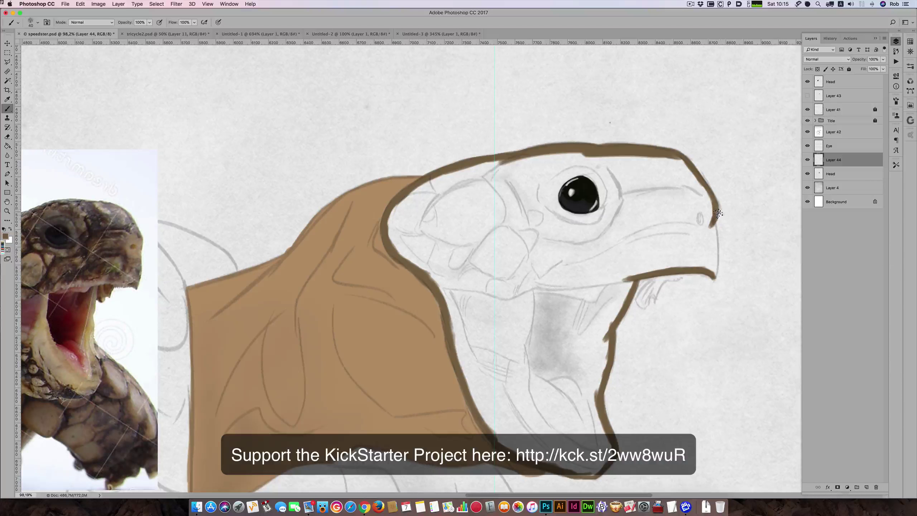
{"action": "mouse_move", "coordinate": [718, 207]}
{"action": "left_mouse_down"}
{"action": "mouse_move", "coordinate": [705, 196]}
{"action": "mouse_move", "coordinate": [717, 259]}
{"action": "left_mouse_up"}
{"action": "key", "text": "["}
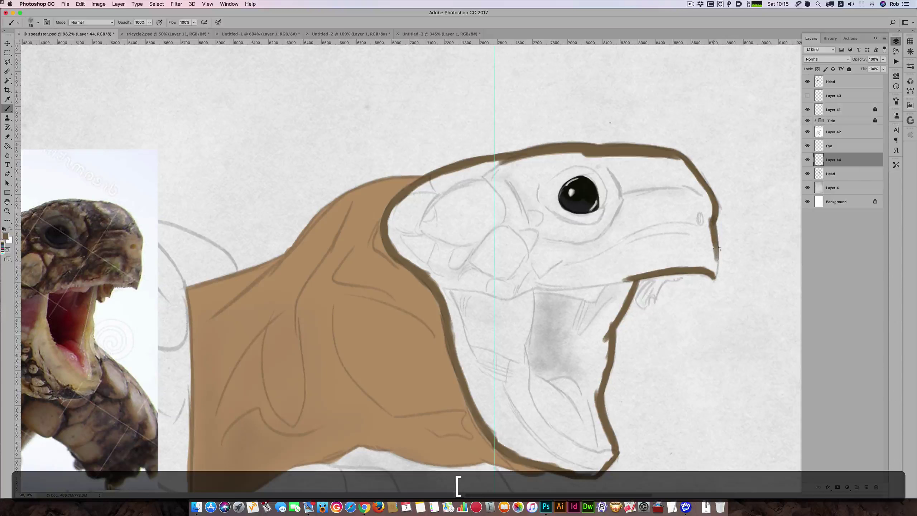
{"action": "key", "text": "["}
{"action": "key", "text": "["}
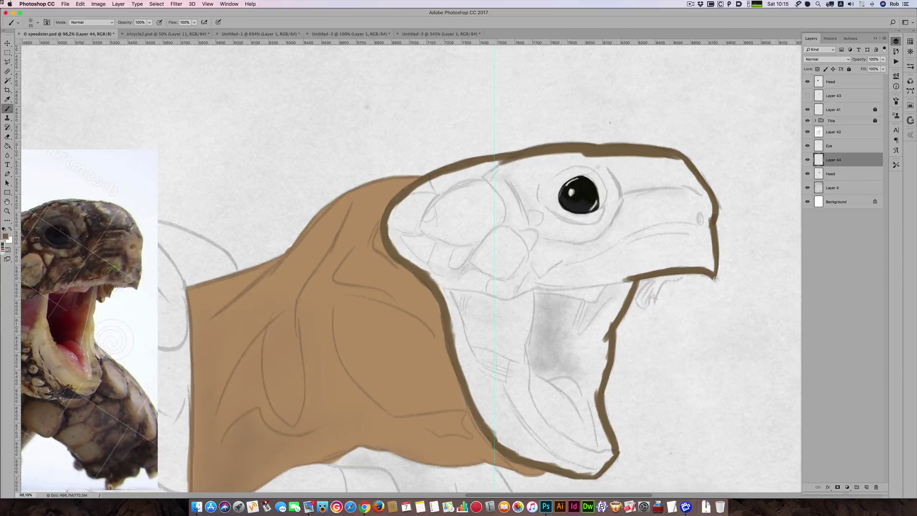
{"action": "key", "text": "bracketright"}
{"action": "mouse_move", "coordinate": [714, 254]}
{"action": "left_mouse_down"}
{"action": "mouse_move", "coordinate": [709, 209]}
{"action": "mouse_move", "coordinate": [727, 204]}
{"action": "mouse_move", "coordinate": [706, 202]}
{"action": "left_mouse_up"}
{"action": "key", "text": "bracketright"}
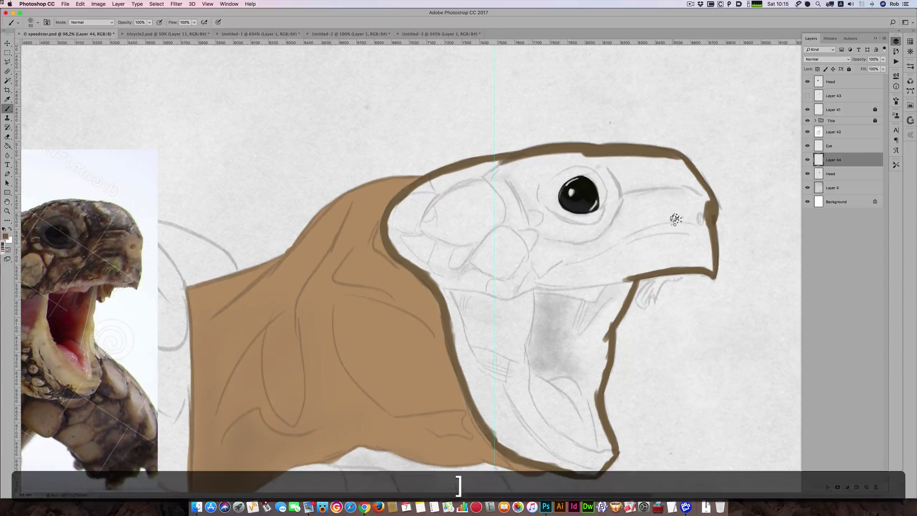
Fill the outlined head with brown using the Paint Bucket and brush over the gaps along the crown, back of head and throat.
{"action": "left_click", "coordinate": [7, 146]}
{"action": "left_click", "coordinate": [545, 246]}
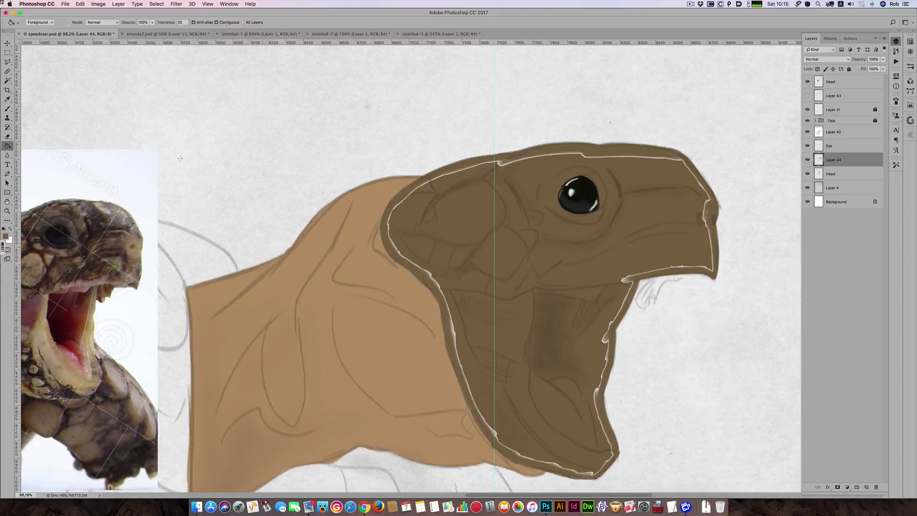
{"action": "key", "text": "b"}
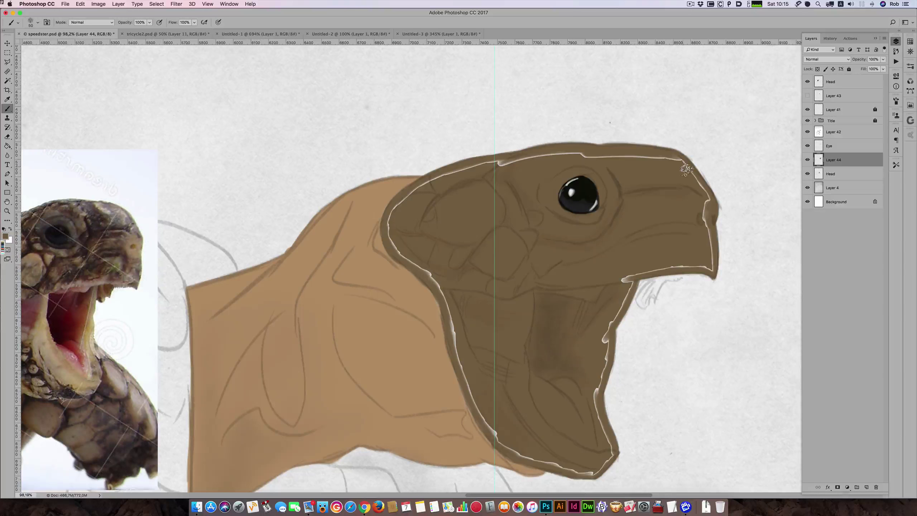
{"action": "left_click_drag", "start_coordinate": [688, 165], "coordinate": [568, 156]}
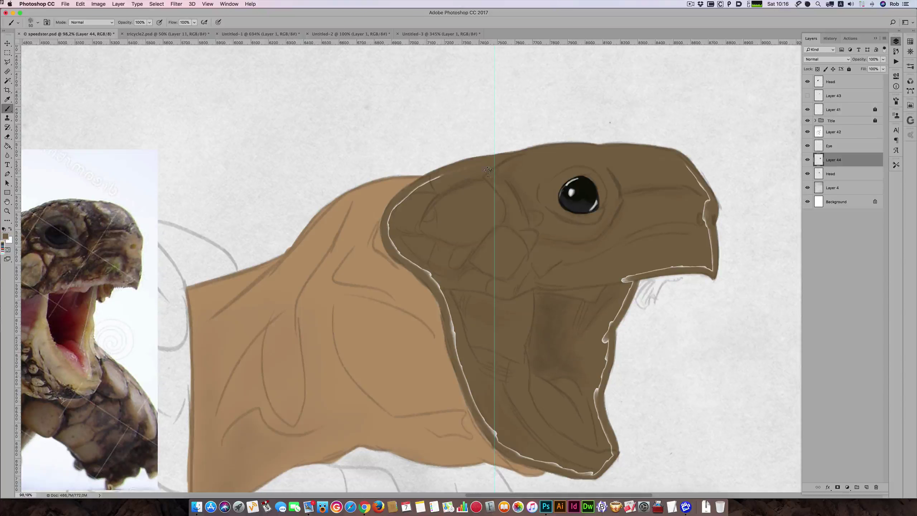
{"action": "mouse_move", "coordinate": [443, 180]}
{"action": "left_mouse_down"}
{"action": "mouse_move", "coordinate": [414, 197]}
{"action": "mouse_move", "coordinate": [395, 236]}
{"action": "mouse_move", "coordinate": [404, 206]}
{"action": "mouse_move", "coordinate": [393, 234]}
{"action": "mouse_move", "coordinate": [400, 220]}
{"action": "mouse_move", "coordinate": [396, 245]}
{"action": "mouse_move", "coordinate": [399, 229]}
{"action": "mouse_move", "coordinate": [409, 261]}
{"action": "left_mouse_up"}
{"action": "mouse_move", "coordinate": [419, 267]}
{"action": "left_mouse_down"}
{"action": "mouse_move", "coordinate": [456, 308]}
{"action": "mouse_move", "coordinate": [438, 283]}
{"action": "mouse_move", "coordinate": [442, 296]}
{"action": "left_mouse_up"}
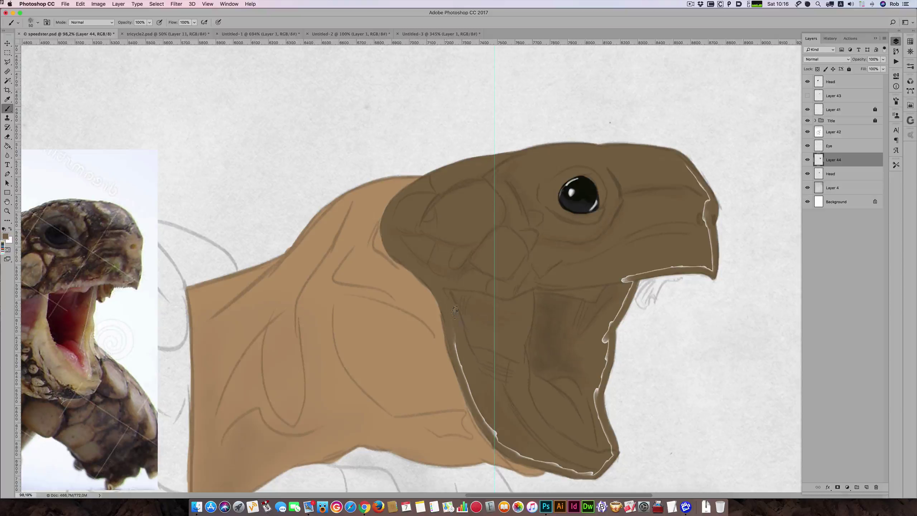
{"action": "left_click_drag", "start_coordinate": [456, 321], "coordinate": [458, 321]}
{"action": "left_click_drag", "start_coordinate": [509, 449], "coordinate": [502, 428]}
Brush brown over the remaining gaps along the chin, mouth edge, upper jaw and snout.
{"action": "key", "text": "bracketright"}
{"action": "left_click_drag", "start_coordinate": [567, 468], "coordinate": [601, 471]}
{"action": "key", "text": "bracketleft"}
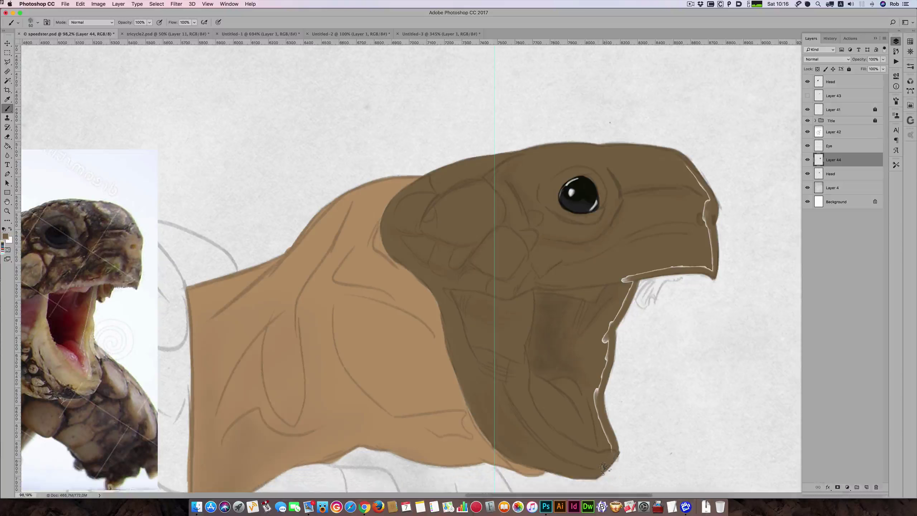
{"action": "left_click_drag", "start_coordinate": [614, 458], "coordinate": [610, 419]}
{"action": "left_click_drag", "start_coordinate": [613, 452], "coordinate": [599, 412]}
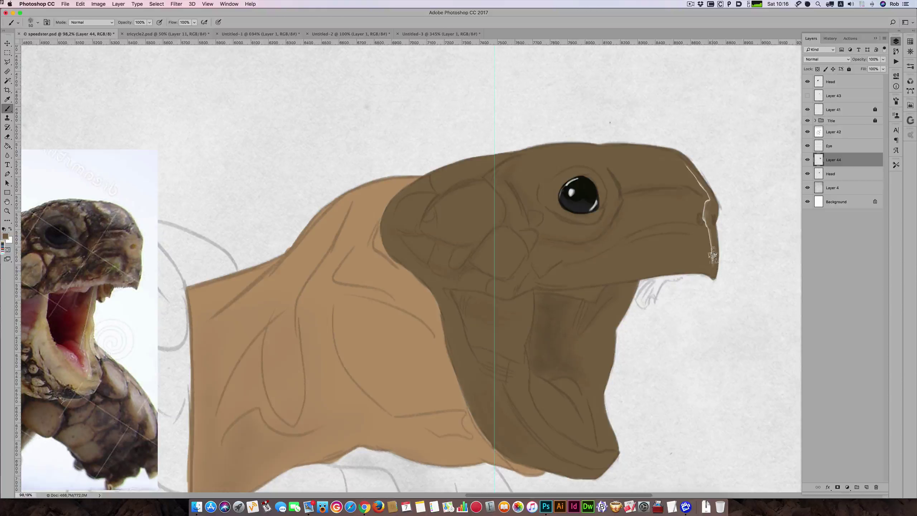
{"action": "left_click_drag", "start_coordinate": [715, 256], "coordinate": [710, 269]}
{"action": "mouse_move", "coordinate": [705, 221]}
{"action": "left_mouse_down"}
{"action": "mouse_move", "coordinate": [704, 231]}
{"action": "mouse_move", "coordinate": [709, 215]}
{"action": "left_mouse_up"}
{"action": "mouse_move", "coordinate": [681, 165]}
{"action": "left_mouse_down"}
{"action": "mouse_move", "coordinate": [693, 178]}
{"action": "mouse_move", "coordinate": [675, 160]}
{"action": "mouse_move", "coordinate": [710, 203]}
{"action": "mouse_move", "coordinate": [666, 159]}
{"action": "left_mouse_up"}
{"action": "scroll", "coordinate": [543, 204], "scroll_direction": "up", "scroll_amount": 3}
{"action": "scroll", "coordinate": [542, 204], "scroll_direction": "left", "scroll_amount": 1}
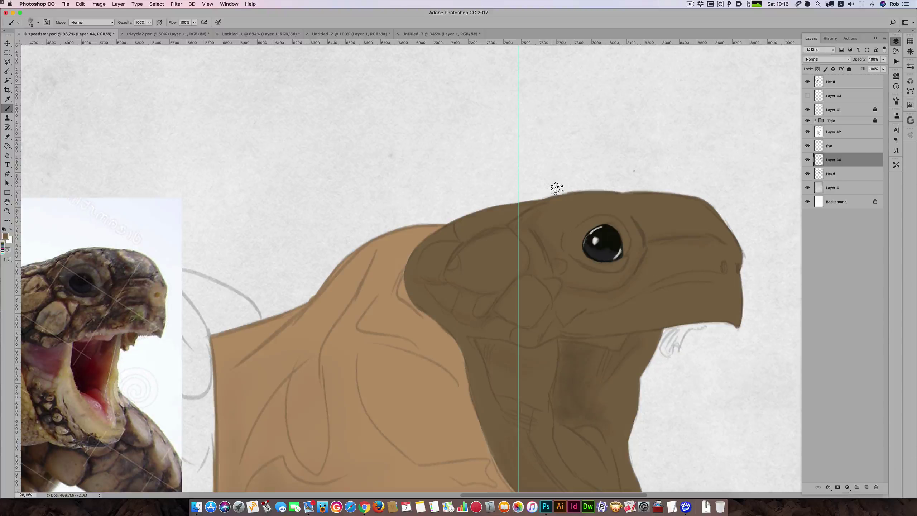
Show the Layer 43 reference photo again and sample its eyelid colour for a smaller brush.
{"action": "left_click", "coordinate": [808, 95]}
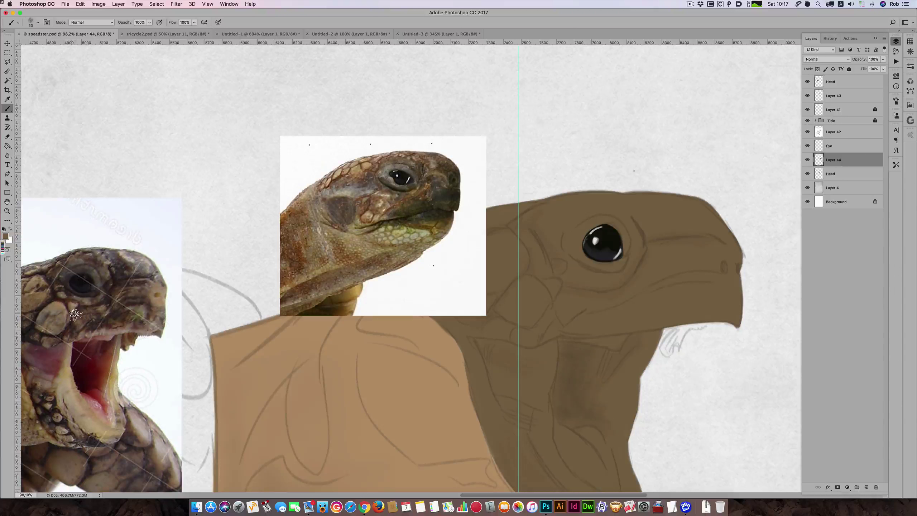
{"action": "key", "text": "space"}
{"action": "left_click_drag", "start_coordinate": [79, 313], "coordinate": [147, 293]}
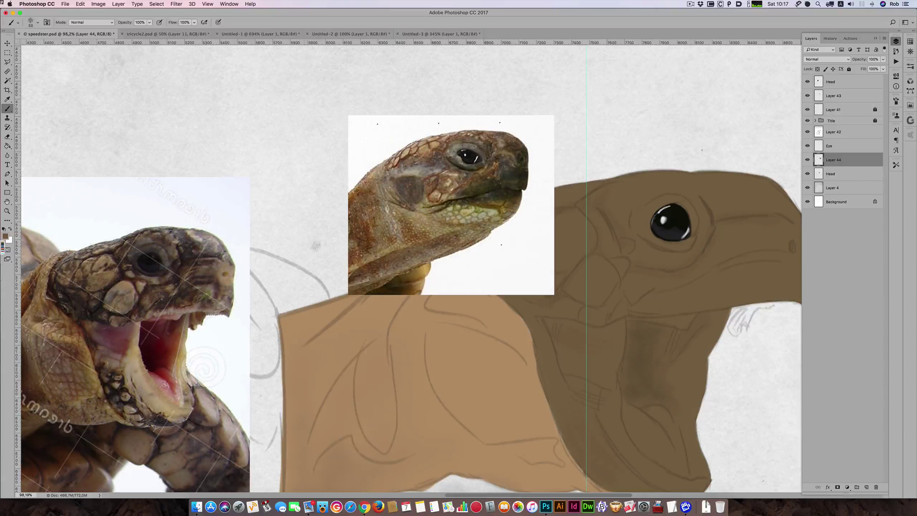
{"action": "key", "text": "space"}
{"action": "left_click_drag", "start_coordinate": [607, 161], "coordinate": [552, 171]}
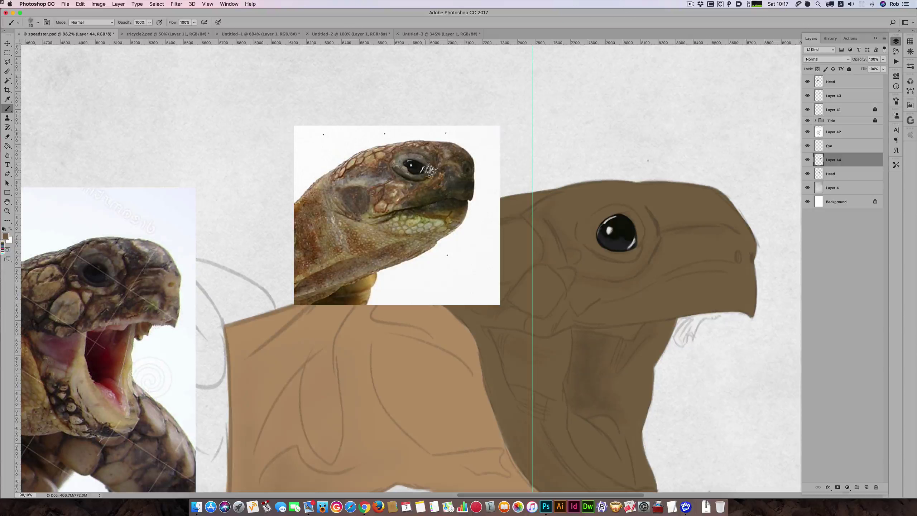
{"action": "key", "text": "alt"}
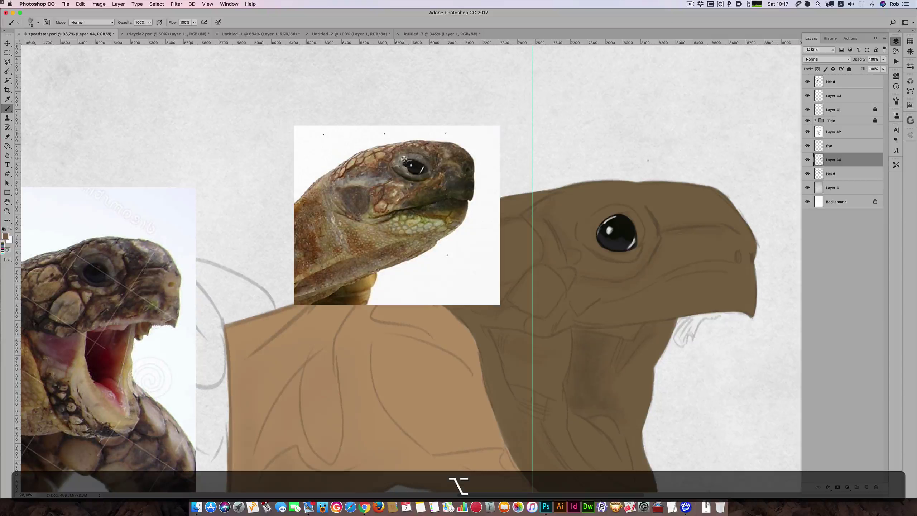
{"action": "left_click", "coordinate": [404, 160], "text": "alt"}
{"action": "key", "text": "bracketleft"}
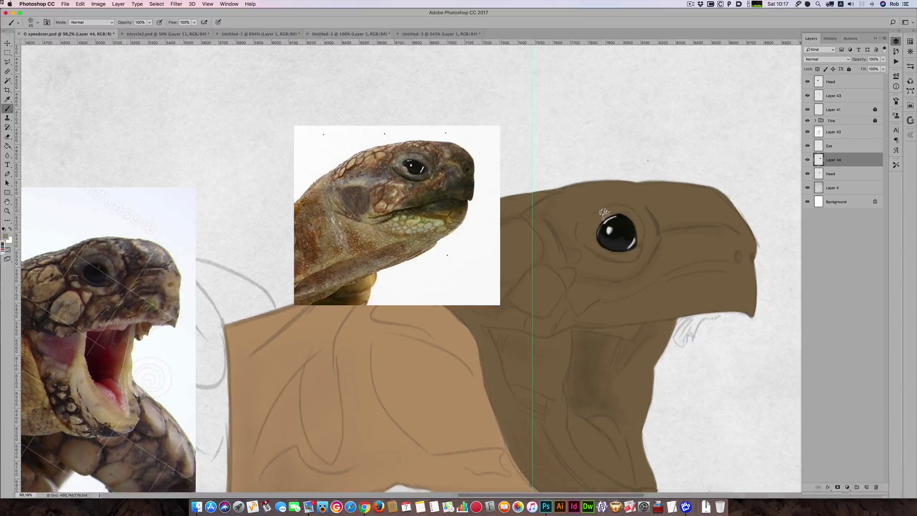
Paint a grey-green eyelid band over the top of the eye, down its front edge and underneath it.
{"action": "key", "text": "bracketright"}
{"action": "left_click_drag", "start_coordinate": [584, 226], "coordinate": [618, 211]}
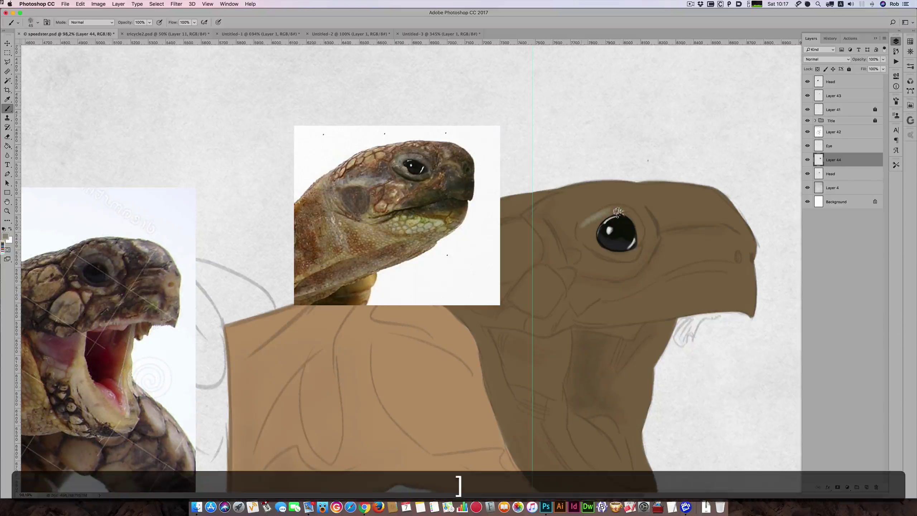
{"action": "key", "text": "bracketright"}
{"action": "key", "text": "bracketright"}
{"action": "left_click_drag", "start_coordinate": [618, 210], "coordinate": [644, 237]}
{"action": "key", "text": "bracketright"}
{"action": "key", "text": "bracketleft"}
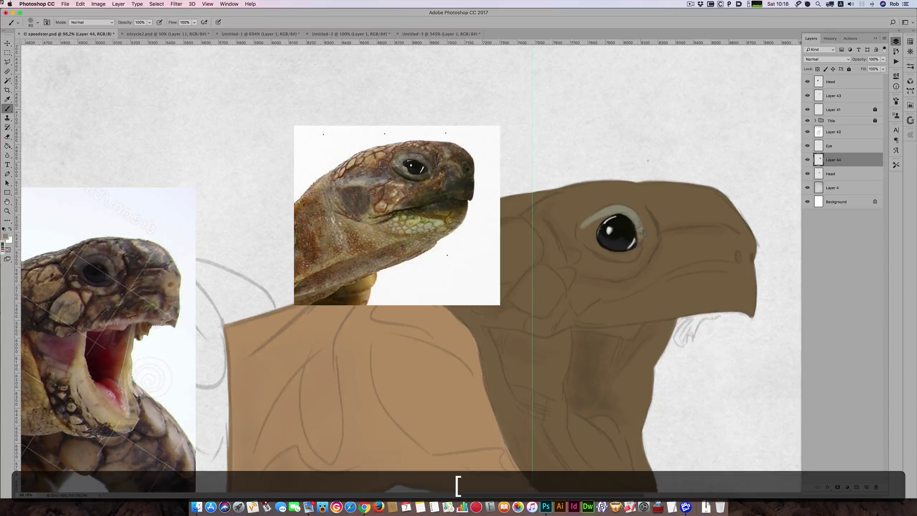
{"action": "mouse_move", "coordinate": [644, 237]}
{"action": "left_mouse_down"}
{"action": "mouse_move", "coordinate": [638, 260]}
{"action": "mouse_move", "coordinate": [641, 250]}
{"action": "mouse_move", "coordinate": [619, 253]}
{"action": "mouse_move", "coordinate": [634, 261]}
{"action": "mouse_move", "coordinate": [600, 249]}
{"action": "left_mouse_up"}
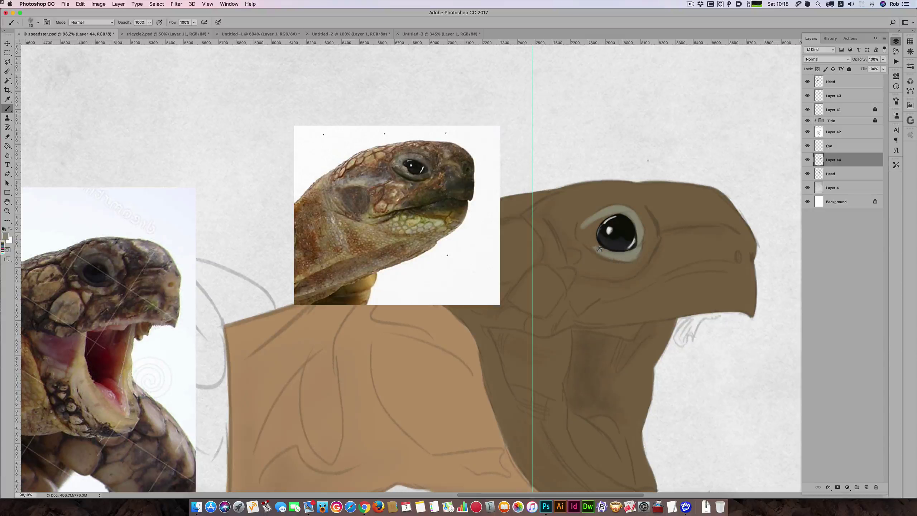
Extend the grey-green eyelid to a pointed rear corner and fill the area between it and the eyeball.
{"action": "key", "text": "bracketleft"}
{"action": "key", "text": "bracketright"}
{"action": "key", "text": "bracketright"}
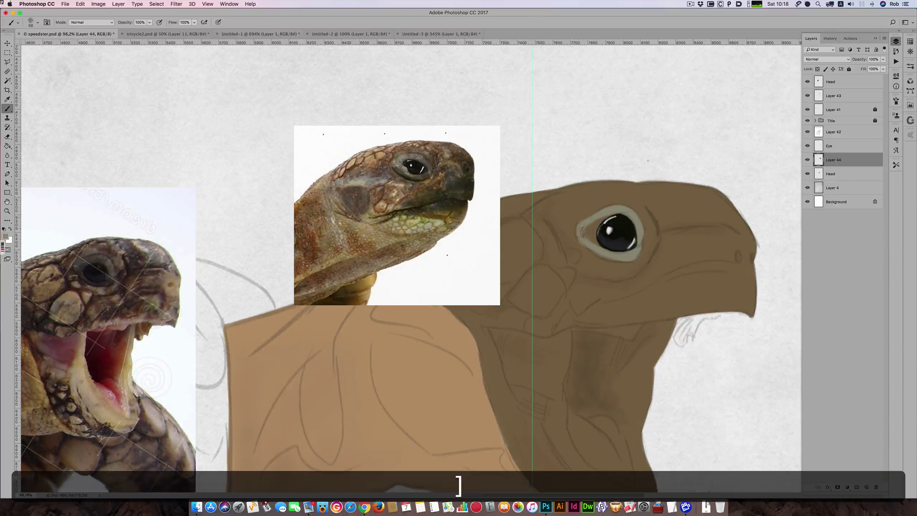
{"action": "key", "text": "bracketright"}
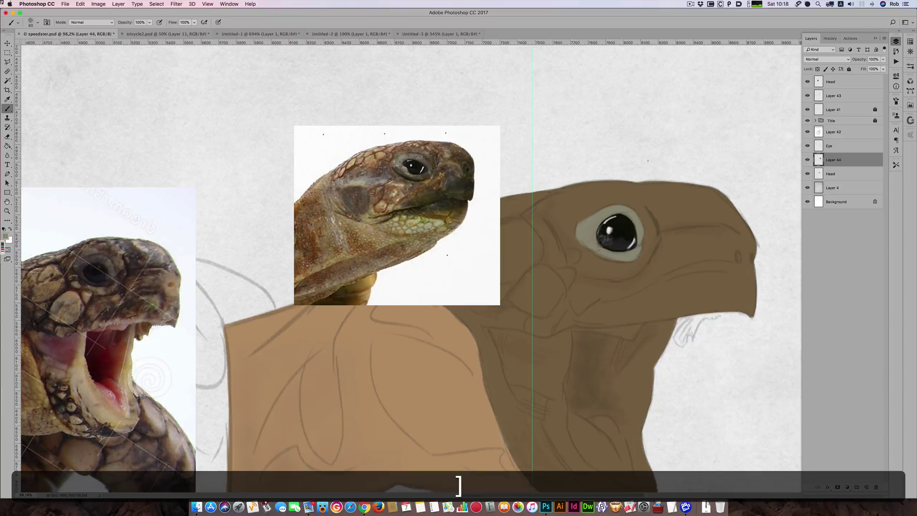
Shrink the brush and sample the darker eyelid shade just above the front of the reference tortoise's eye.
{"action": "key", "text": "space"}
{"action": "scroll", "coordinate": [651, 201], "scroll_direction": "up", "scroll_amount": 5}
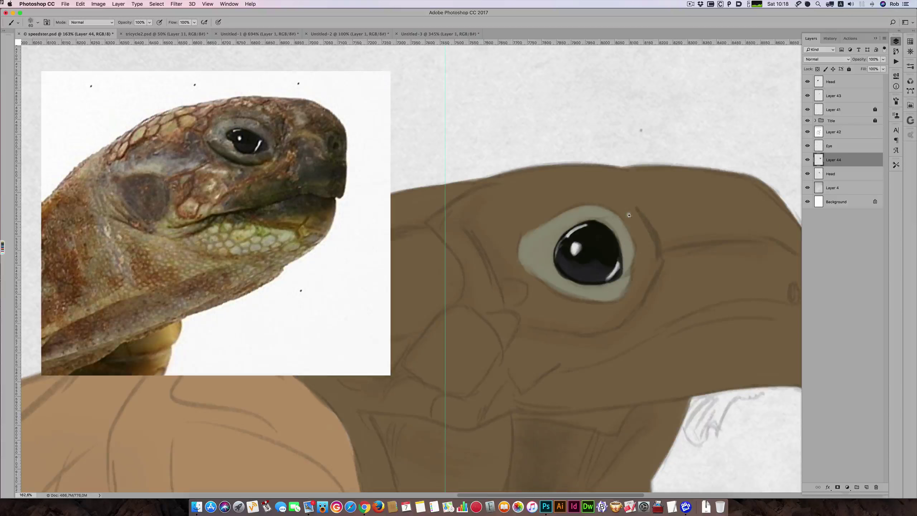
{"action": "scroll", "coordinate": [640, 252], "scroll_direction": "up", "scroll_amount": 2}
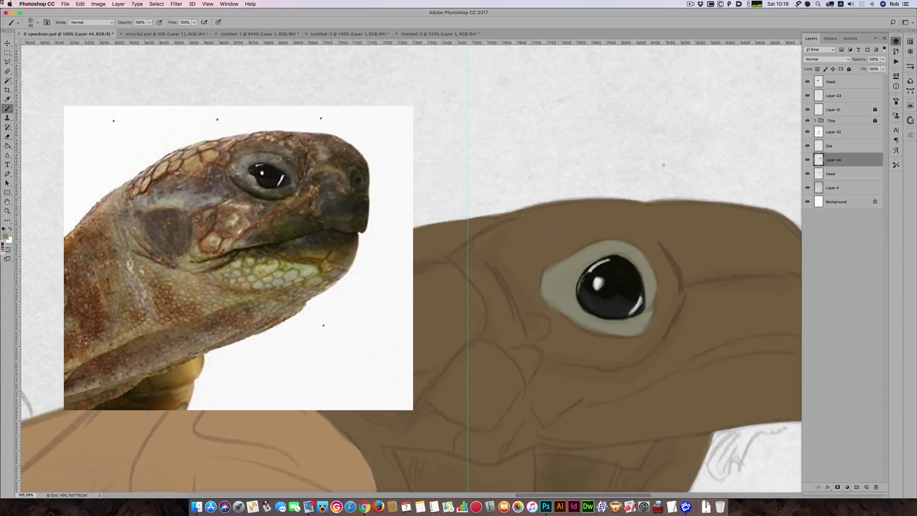
{"action": "key", "text": "bracketleft"}
{"action": "key", "text": "bracketleft"}
{"action": "key", "text": "bracketleft"}
{"action": "key", "text": "bracketleft"}
{"action": "key", "text": "bracketleft"}
{"action": "key", "text": "bracketleft"}
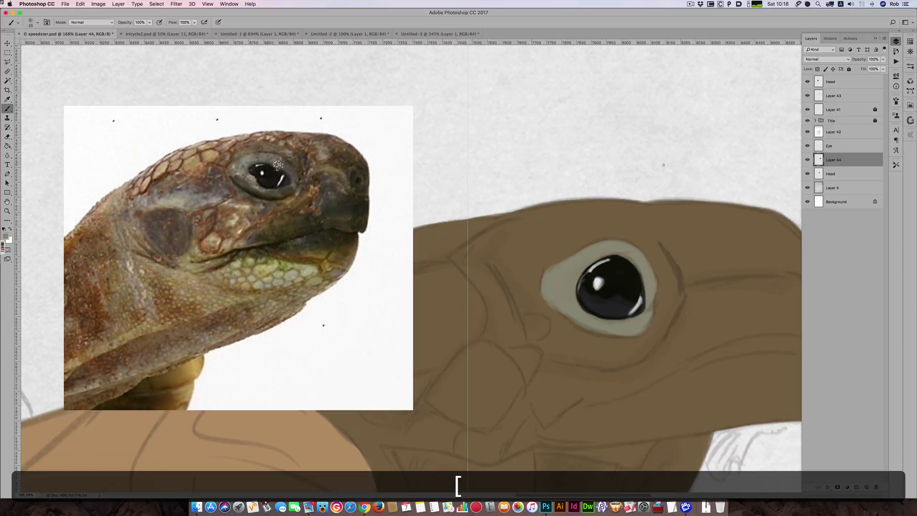
{"action": "left_click", "coordinate": [278, 167], "text": "alt"}
Lower the brush flow to 71% and the brush opacity to 73%.
{"action": "left_click", "coordinate": [194, 23]}
{"action": "left_click_drag", "start_coordinate": [189, 31], "coordinate": [184, 33]}
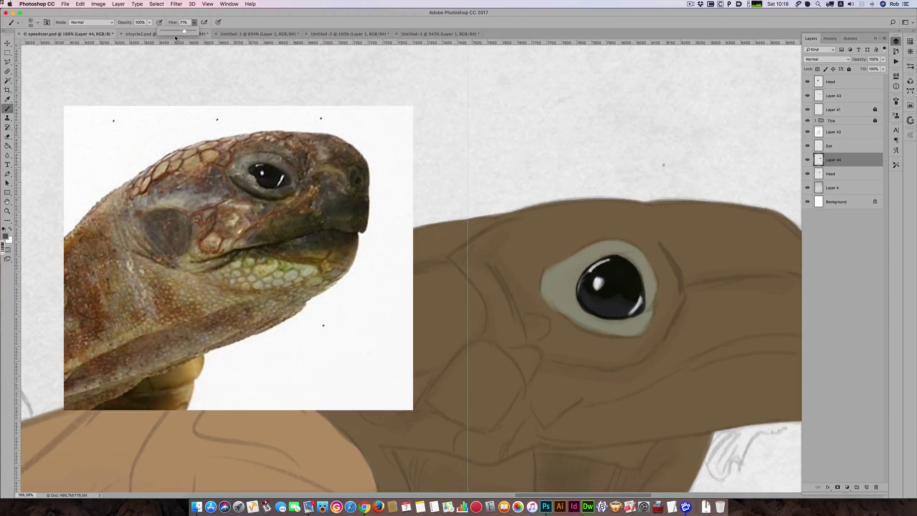
{"action": "left_click", "coordinate": [150, 22]}
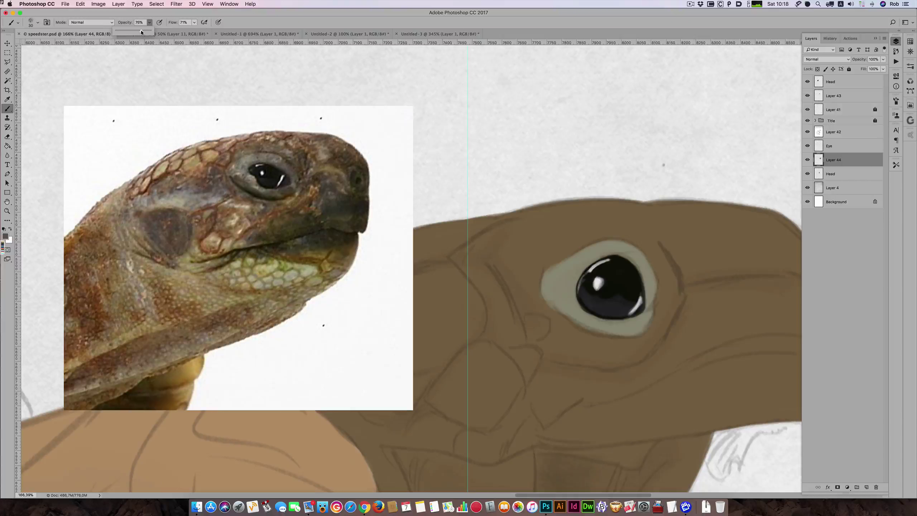
{"action": "left_click_drag", "start_coordinate": [141, 31], "coordinate": [140, 32]}
{"action": "key", "text": "super"}
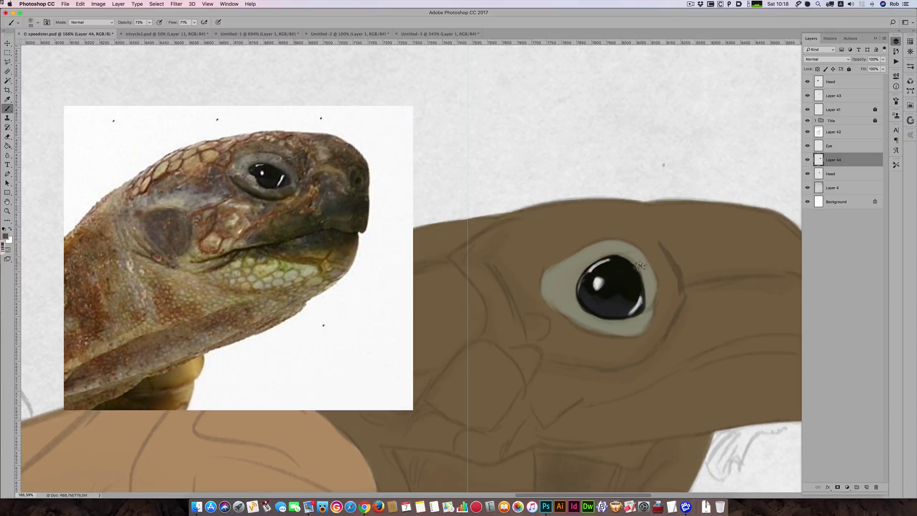
Shade the front upper part of the eyelid with the darker sampled colour, varying the brush size.
{"action": "key", "text": "bracketleft"}
{"action": "key", "text": "bracketright"}
{"action": "key", "text": "bracketright"}
{"action": "key", "text": "bracketright"}
{"action": "key", "text": "bracketleft"}
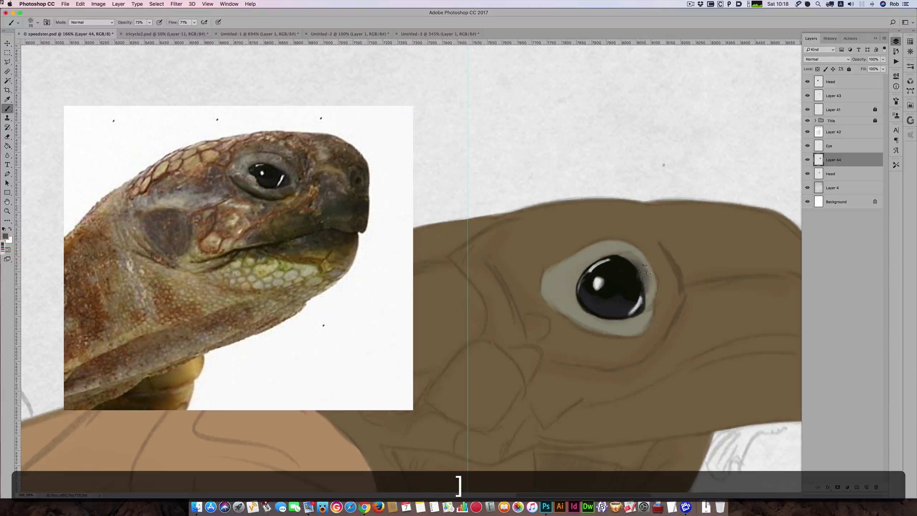
{"action": "key", "text": "bracketleft"}
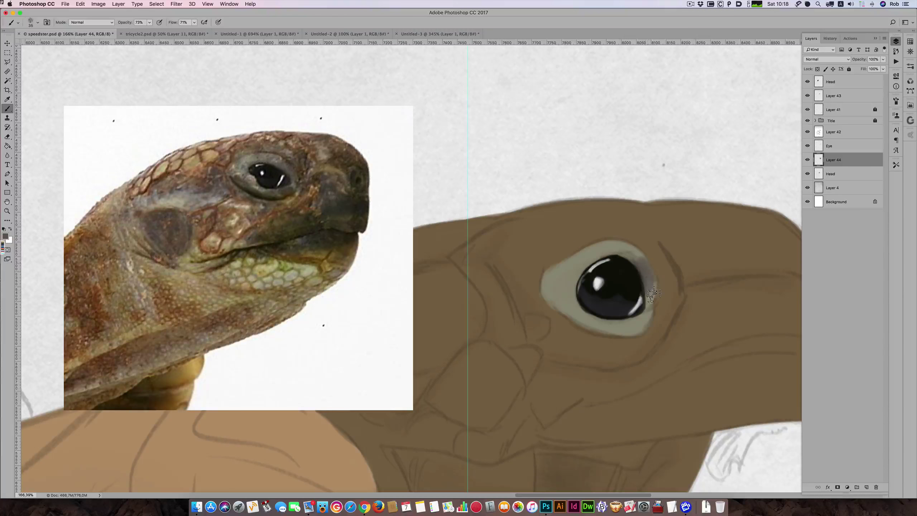
{"action": "key", "text": "bracketleft"}
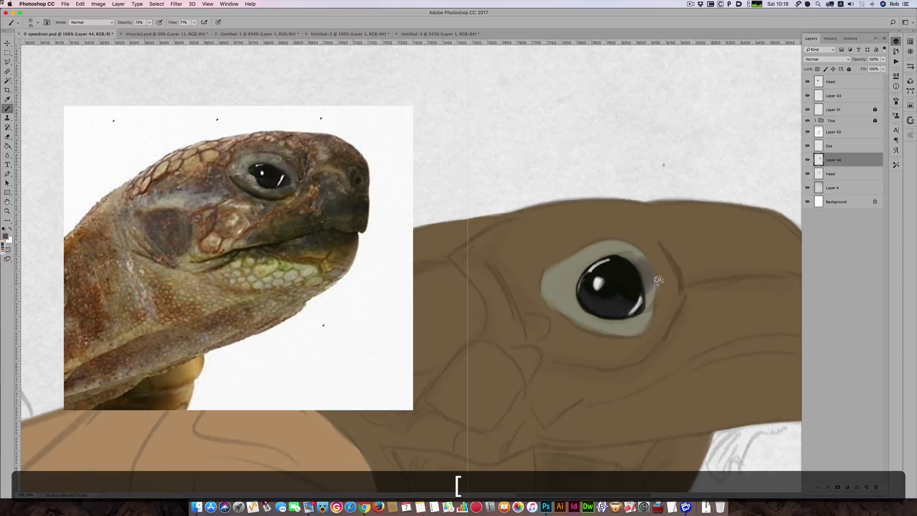
{"action": "key", "text": "bracketright"}
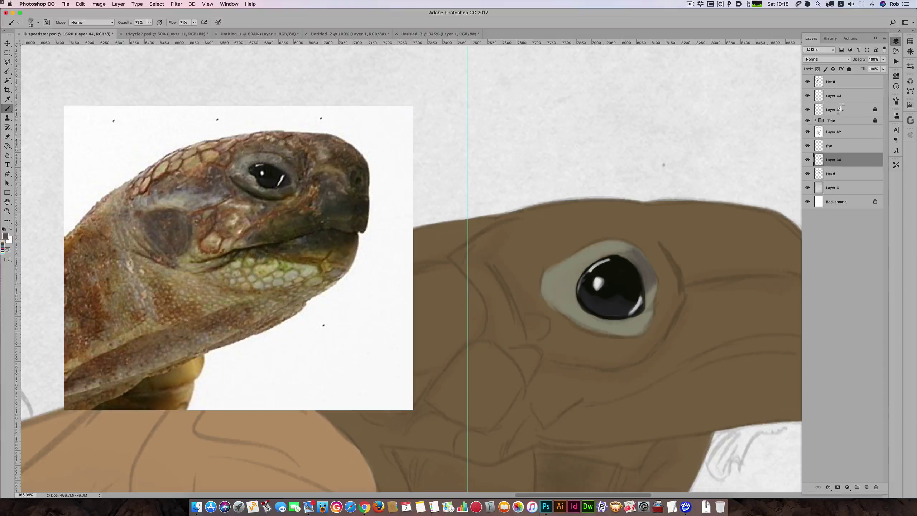
Sample greys from the reference tortoise's upper eyelid and paint them along the top of the turtle's eyelid.
{"action": "left_click", "coordinate": [807, 135]}
{"action": "key", "text": "alt"}
{"action": "left_click", "coordinate": [269, 159], "text": "alt"}
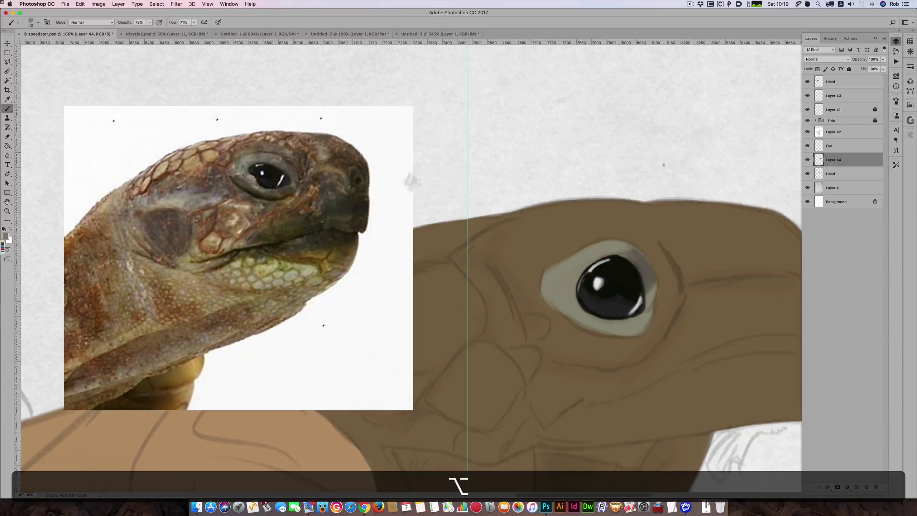
{"action": "key", "text": "bracketleft"}
{"action": "key", "text": "bracketright"}
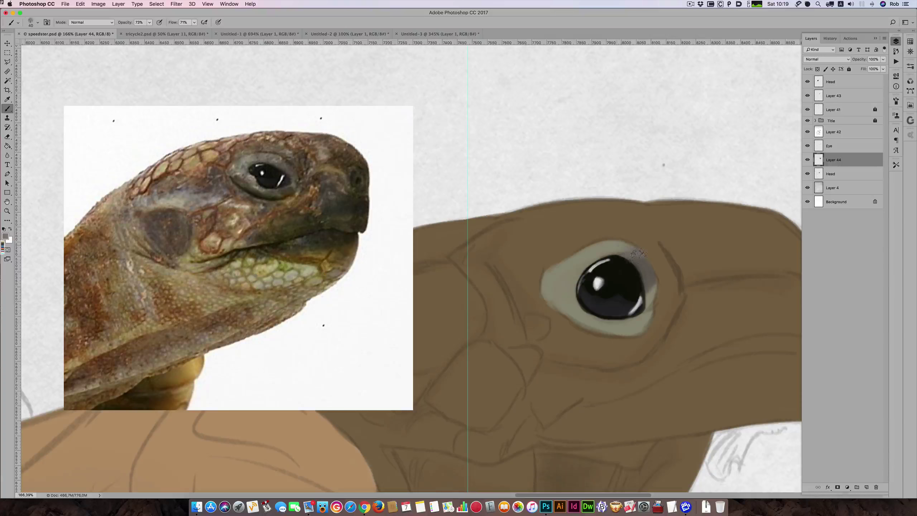
{"action": "key", "text": "bracketright"}
{"action": "left_click", "coordinate": [265, 159], "text": "alt"}
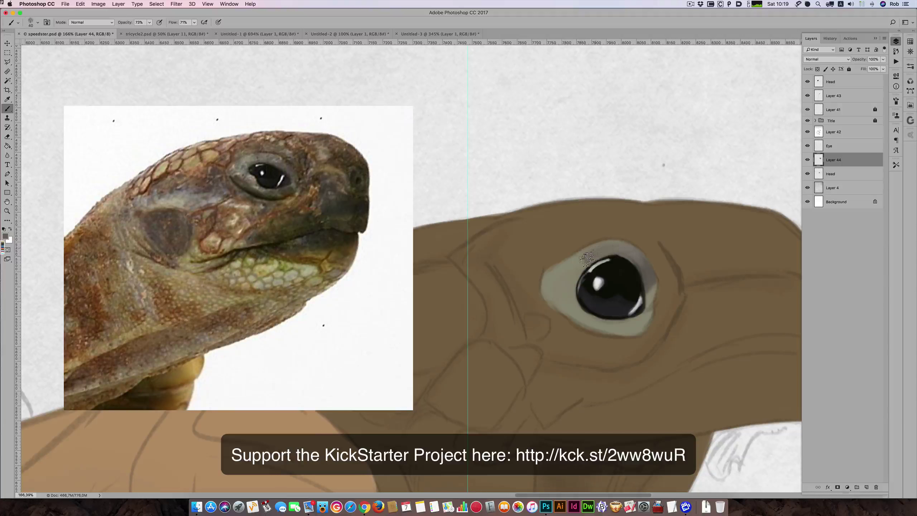
{"action": "mouse_move", "coordinate": [630, 249]}
{"action": "left_mouse_down"}
{"action": "mouse_move", "coordinate": [598, 253]}
{"action": "mouse_move", "coordinate": [648, 266]}
{"action": "left_mouse_up"}
Sample the reference's rear upper eyelid colour and refine the lid edge above the eyeball with a small brush.
{"action": "left_click", "coordinate": [249, 164], "text": "alt"}
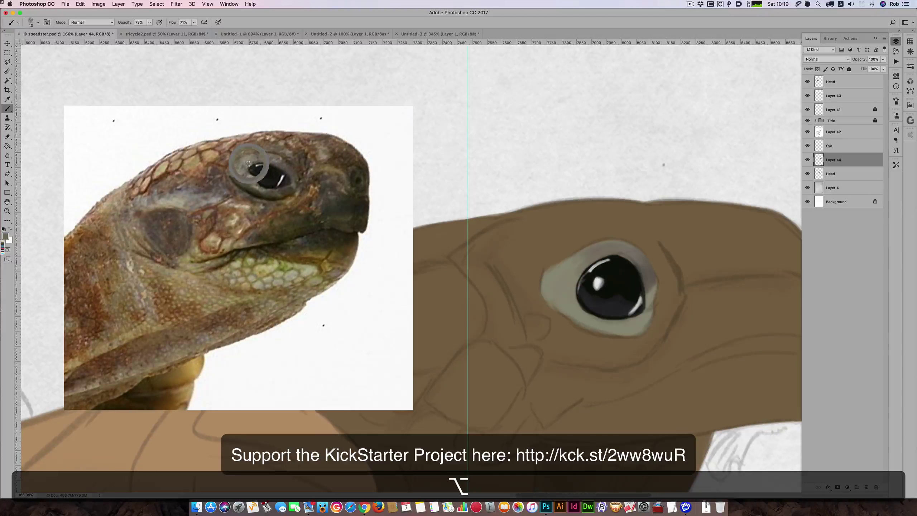
{"action": "key", "text": "bracketleft"}
{"action": "key", "text": "bracketleft"}
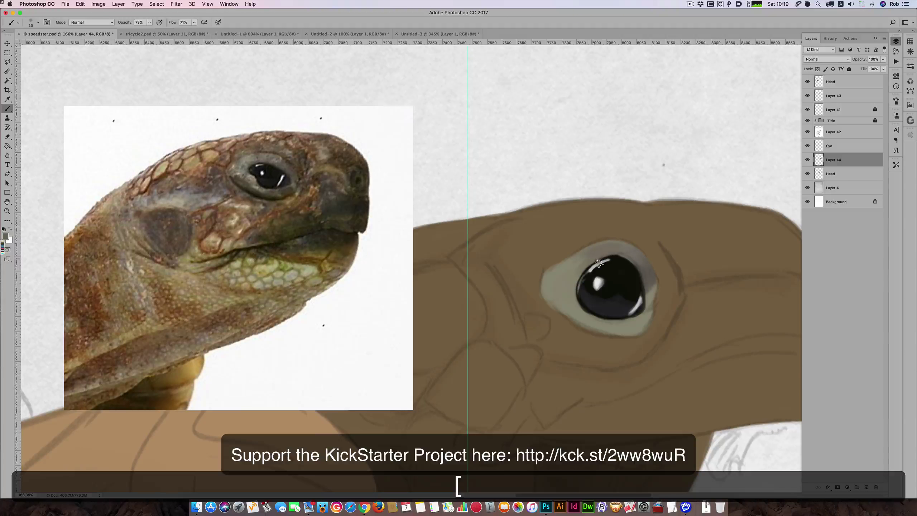
{"action": "key", "text": "bracketleft"}
{"action": "key", "text": "bracketright"}
{"action": "key", "text": "bracketright"}
{"action": "key", "text": "bracketright"}
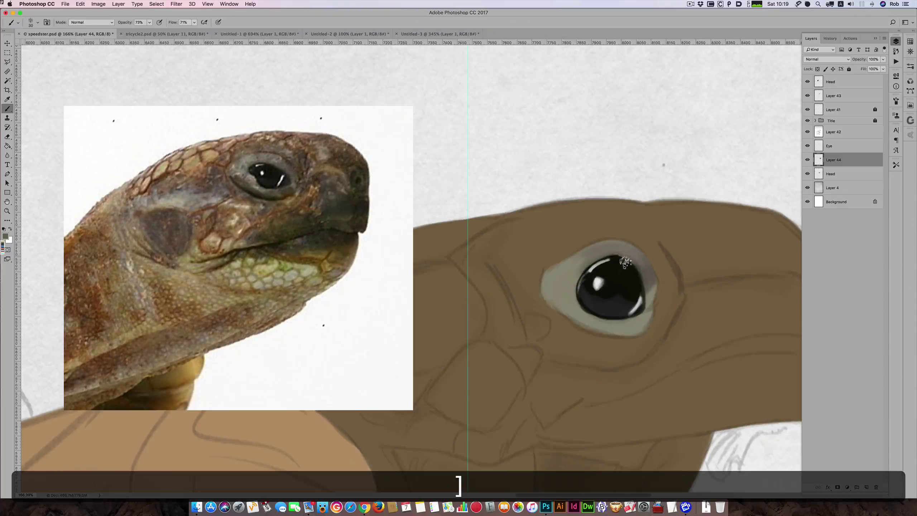
Sample greys from the rear corner of the reference eyelid and shade the turtle's rear upper eyelid.
{"action": "key", "text": "alt"}
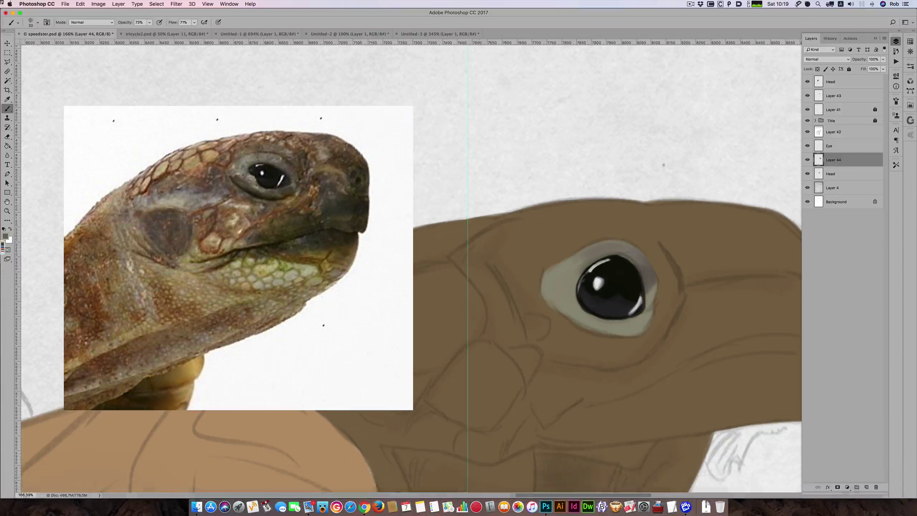
{"action": "left_click", "coordinate": [239, 162], "text": "alt"}
{"action": "key", "text": "alt"}
{"action": "left_click", "coordinate": [239, 166], "text": "alt"}
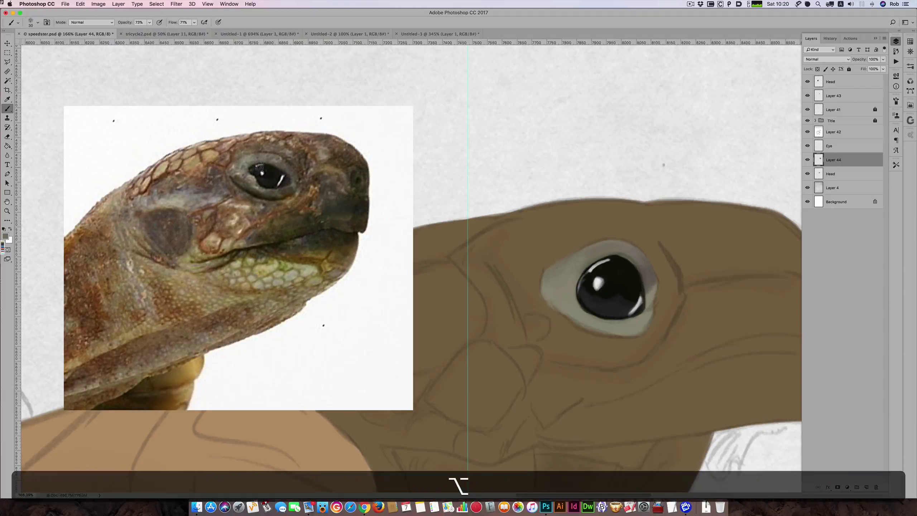
Sample the darker lid tone behind the reference eye and paint a shadow along the eyeball's rear edge.
{"action": "left_click", "coordinate": [251, 164], "text": "alt"}
{"action": "key", "text": "bracketleft"}
{"action": "key", "text": "bracketright"}
{"action": "key", "text": "bracketright"}
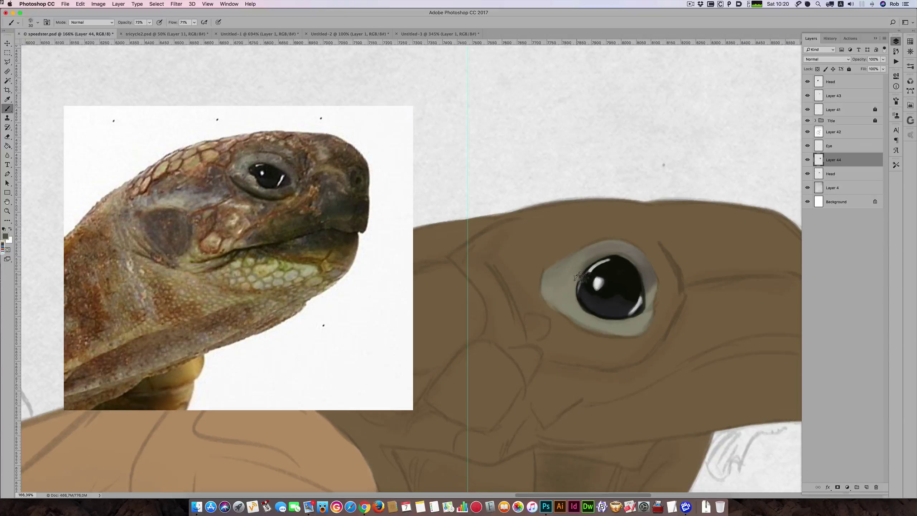
{"action": "mouse_move", "coordinate": [586, 281]}
{"action": "left_mouse_down"}
{"action": "mouse_move", "coordinate": [579, 287]}
{"action": "mouse_move", "coordinate": [587, 279]}
{"action": "left_mouse_up"}
{"action": "key", "text": "bracketright"}
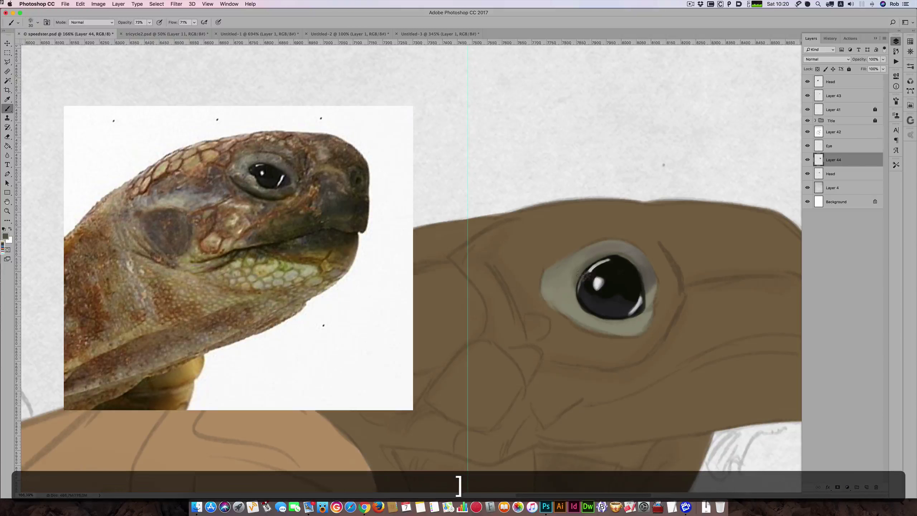
{"action": "key", "text": "bracketright"}
Blend the rear upper eyelid shading using colours sampled from the painted lid and the reference photo.
{"action": "key", "text": "alt"}
{"action": "left_click", "coordinate": [586, 260], "text": "alt"}
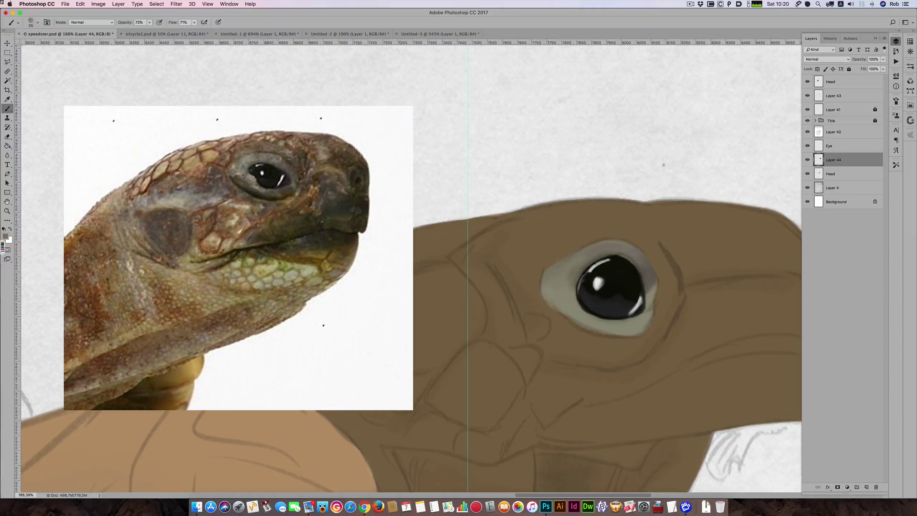
{"action": "key", "text": "alt"}
{"action": "left_click", "coordinate": [251, 166], "text": "alt"}
{"action": "key", "text": "bracketleft"}
{"action": "key", "text": "bracketleft"}
{"action": "key", "text": "bracketright"}
Darken the lid edge at the eyeball's upper front and paint the front corner with a sampled purple-grey.
{"action": "key", "text": "alt"}
{"action": "left_click", "coordinate": [280, 167], "text": "alt"}
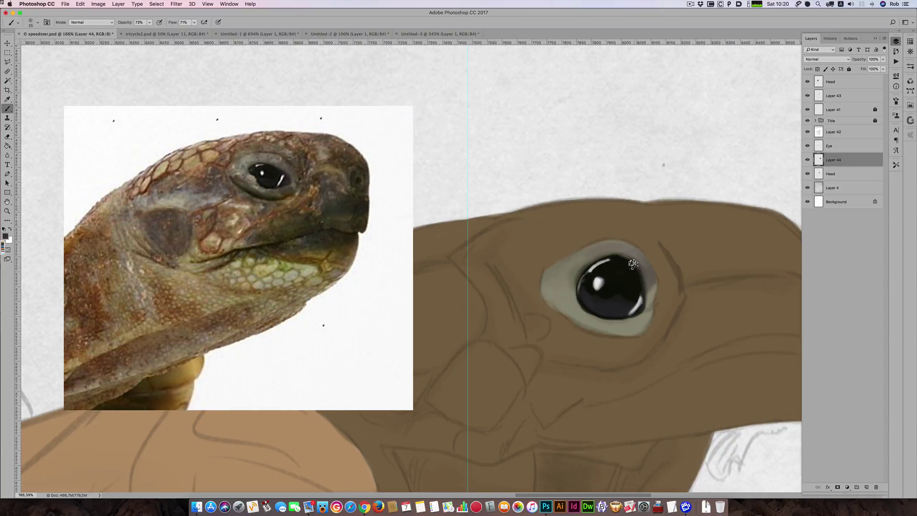
{"action": "key", "text": "alt"}
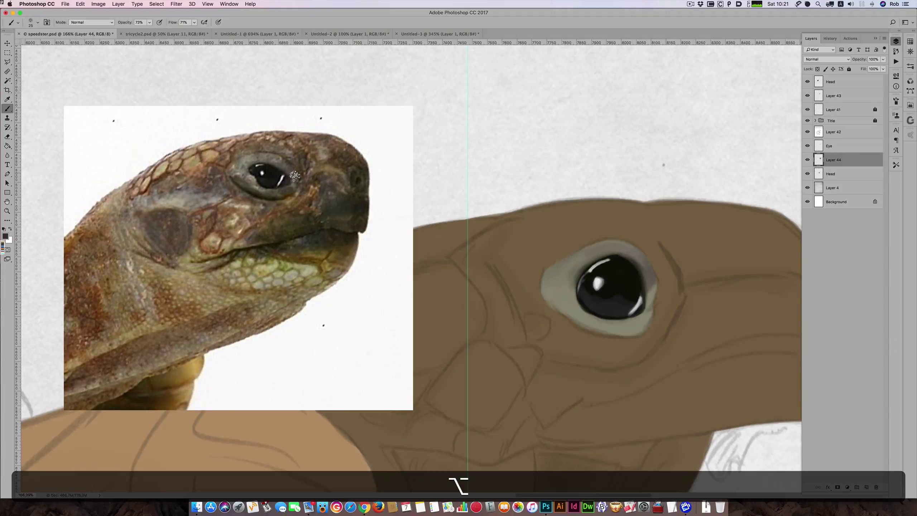
{"action": "left_click", "coordinate": [291, 173], "text": "alt"}
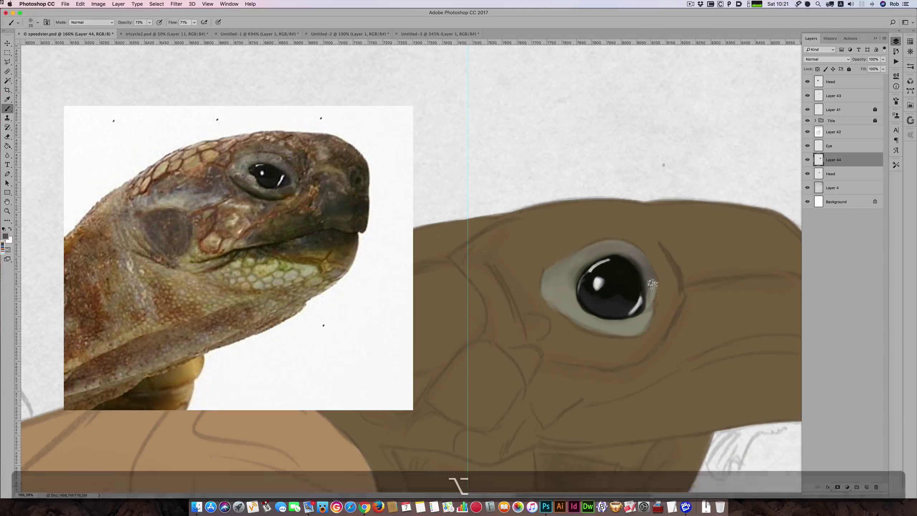
{"action": "mouse_move", "coordinate": [650, 303]}
{"action": "left_mouse_down"}
{"action": "mouse_move", "coordinate": [654, 289]}
{"action": "mouse_move", "coordinate": [656, 304]}
{"action": "left_mouse_up"}
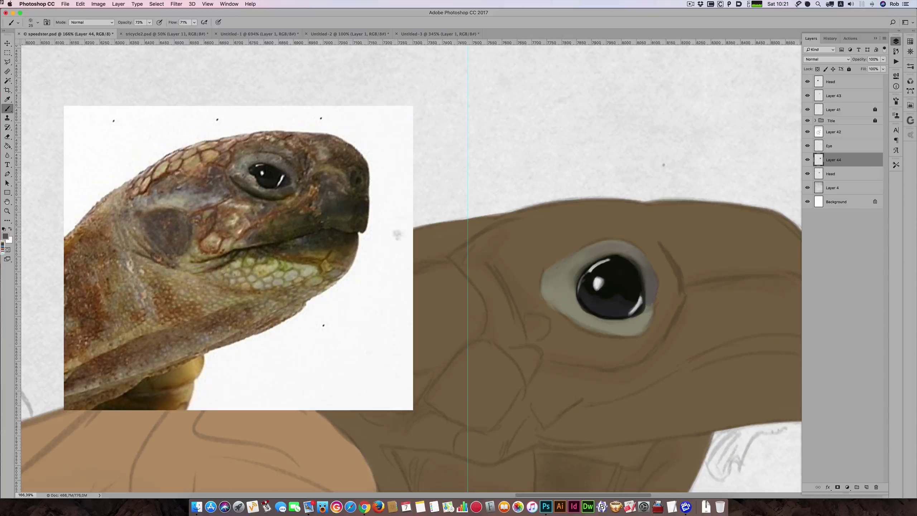
Deepen the front corner shadow and blend the upper front eyelid with tones sampled from the reference eyelid.
{"action": "key", "text": "alt"}
{"action": "left_click", "coordinate": [291, 170], "text": "alt"}
{"action": "left_click", "coordinate": [290, 176], "text": "alt"}
{"action": "key", "text": "alt"}
{"action": "key", "text": "alt"}
{"action": "left_click", "coordinate": [275, 155], "text": "alt"}
{"action": "key", "text": "alt"}
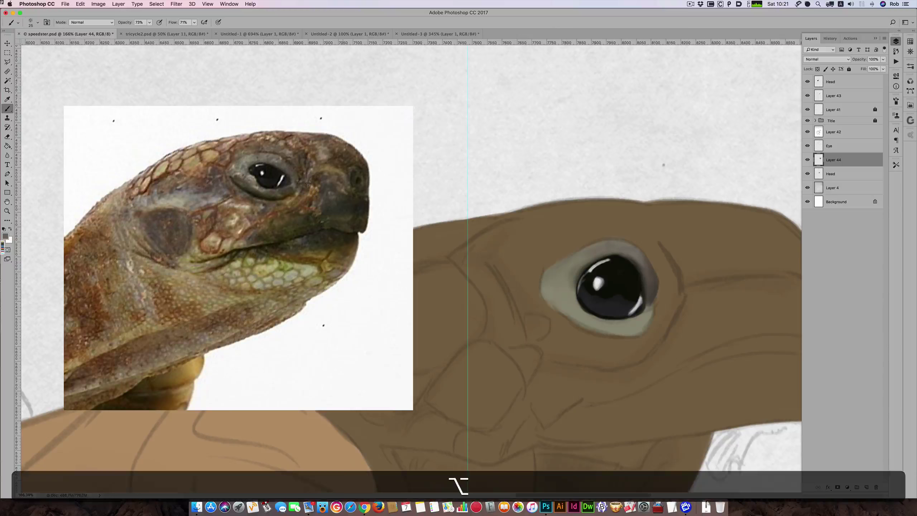
{"action": "left_click", "coordinate": [280, 160], "text": "alt"}
{"action": "left_click", "coordinate": [282, 161], "text": "alt"}
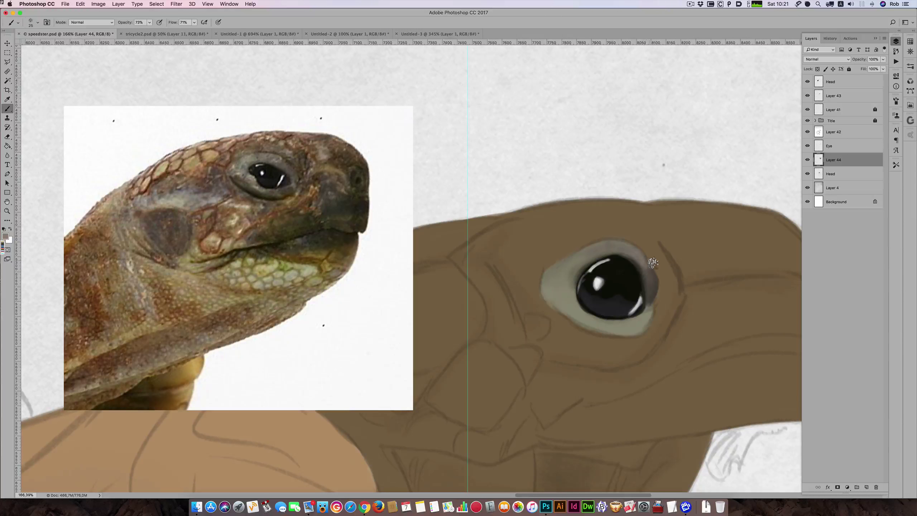
Sample a dark tone in front of the reference eye and paint brown shading across the lower front eyelid.
{"action": "key", "text": "alt"}
{"action": "left_click", "coordinate": [288, 172], "text": "alt"}
{"action": "key", "text": "alt"}
{"action": "mouse_move", "coordinate": [620, 325]}
{"action": "left_mouse_down"}
{"action": "mouse_move", "coordinate": [651, 311]}
{"action": "mouse_move", "coordinate": [640, 334]}
{"action": "mouse_move", "coordinate": [653, 311]}
{"action": "mouse_move", "coordinate": [636, 336]}
{"action": "mouse_move", "coordinate": [625, 334]}
{"action": "mouse_move", "coordinate": [644, 333]}
{"action": "mouse_move", "coordinate": [612, 331]}
{"action": "mouse_move", "coordinate": [641, 331]}
{"action": "mouse_move", "coordinate": [623, 334]}
{"action": "mouse_move", "coordinate": [615, 309]}
{"action": "left_mouse_up"}
Sample a grey-green tone below the reference eye and blend it along the painted lower eyelid.
{"action": "key", "text": "alt"}
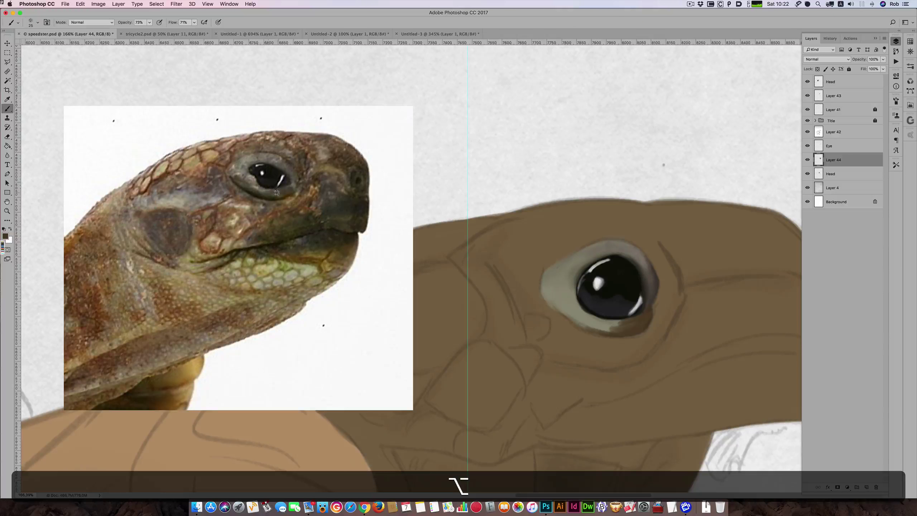
{"action": "left_click", "coordinate": [277, 192], "text": "alt"}
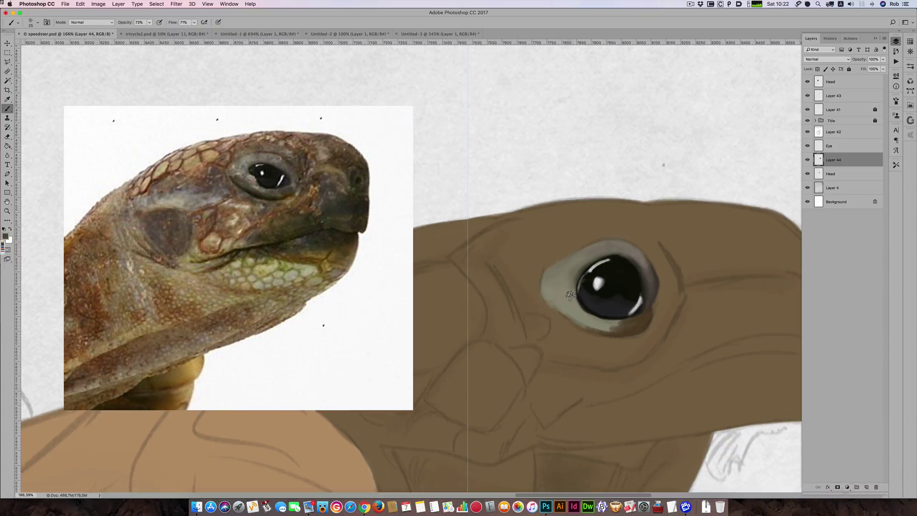
{"action": "key", "text": "bracketright"}
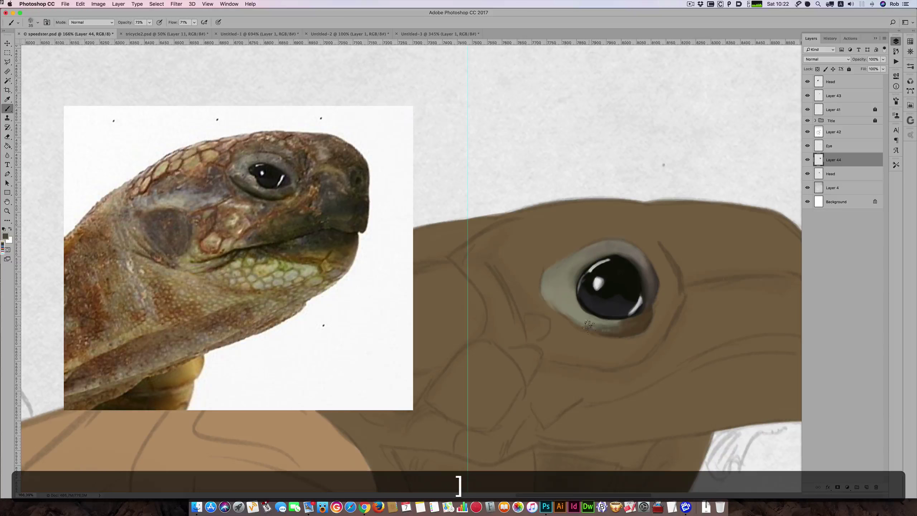
{"action": "key", "text": "bracketleft"}
{"action": "key", "text": "bracketleft"}
{"action": "key", "text": "bracketright"}
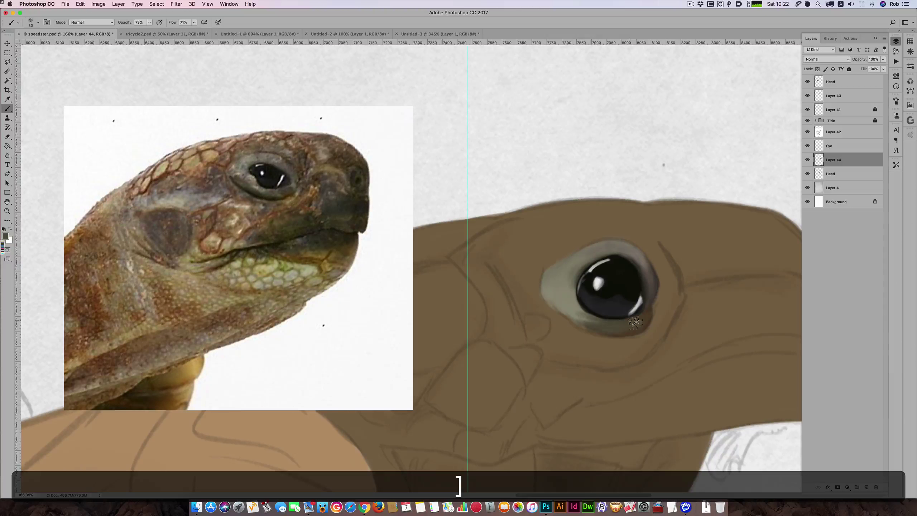
{"action": "key", "text": "bracketright"}
Sample a dark tone from the reference's lower lid and paint a thin dark line along the lower rear eyelid edge.
{"action": "left_click", "coordinate": [256, 193], "text": "alt"}
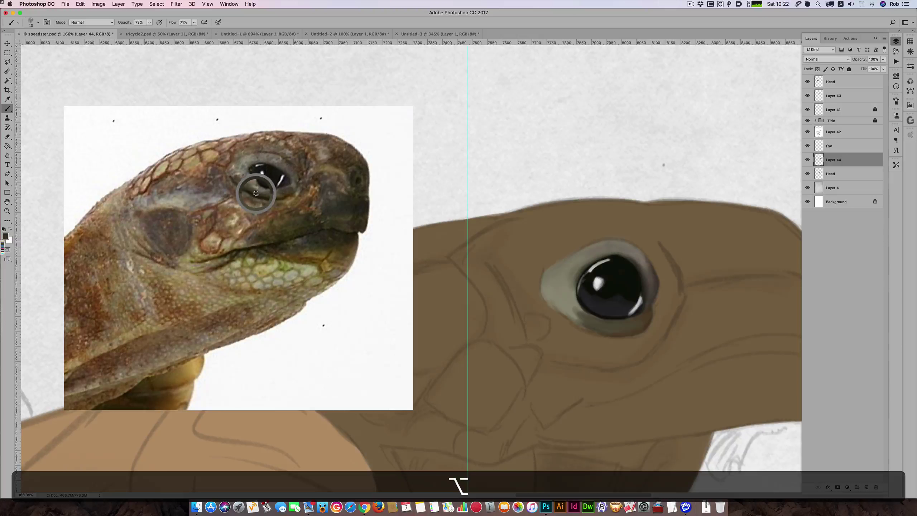
{"action": "key", "text": "bracketleft"}
{"action": "key", "text": "bracketleft"}
{"action": "key", "text": "bracketleft"}
{"action": "key", "text": "bracketleft"}
{"action": "key", "text": "bracketleft"}
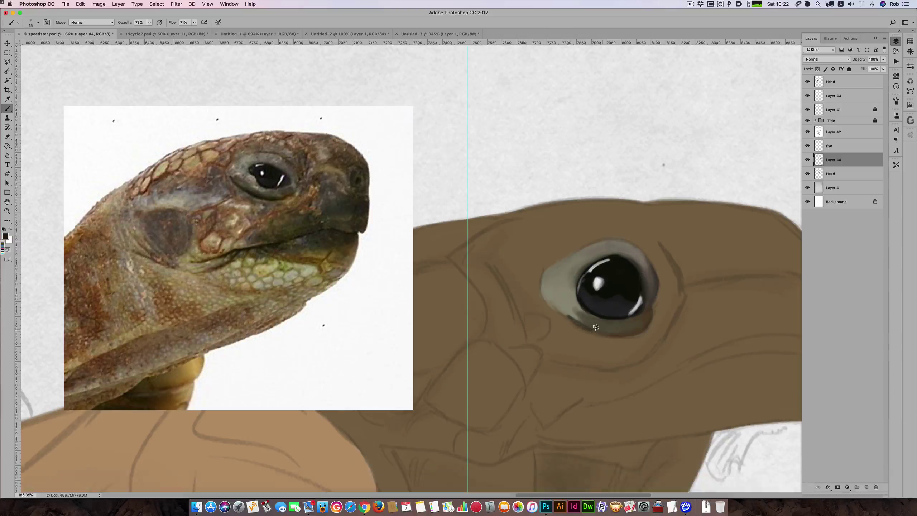
Extend the dark shading along the underside of the lower eyelid toward the front corner, using varied brush sizes.
{"action": "key", "text": "bracketright"}
{"action": "key", "text": "bracketright"}
{"action": "key", "text": "bracketright"}
{"action": "key", "text": "bracketleft"}
{"action": "key", "text": "bracketleft"}
{"action": "key", "text": "bracketright"}
{"action": "key", "text": "bracketright"}
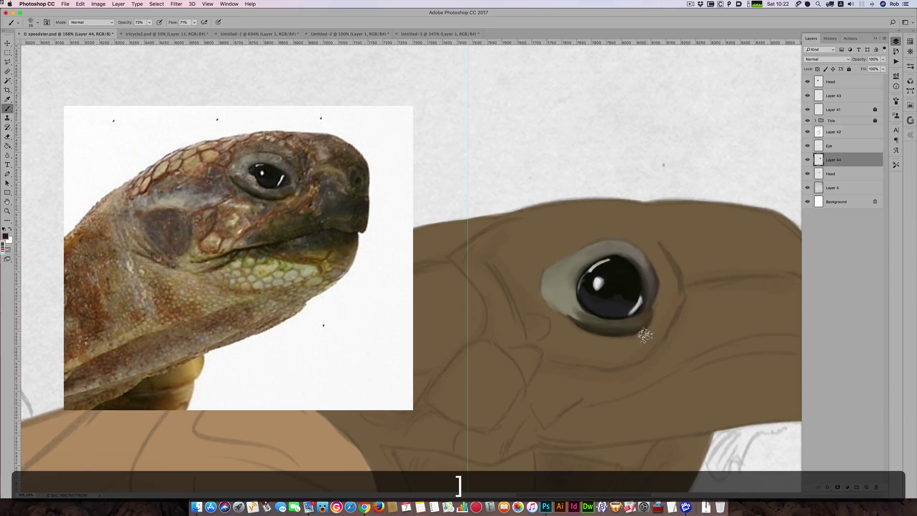
{"action": "key", "text": "bracketleft"}
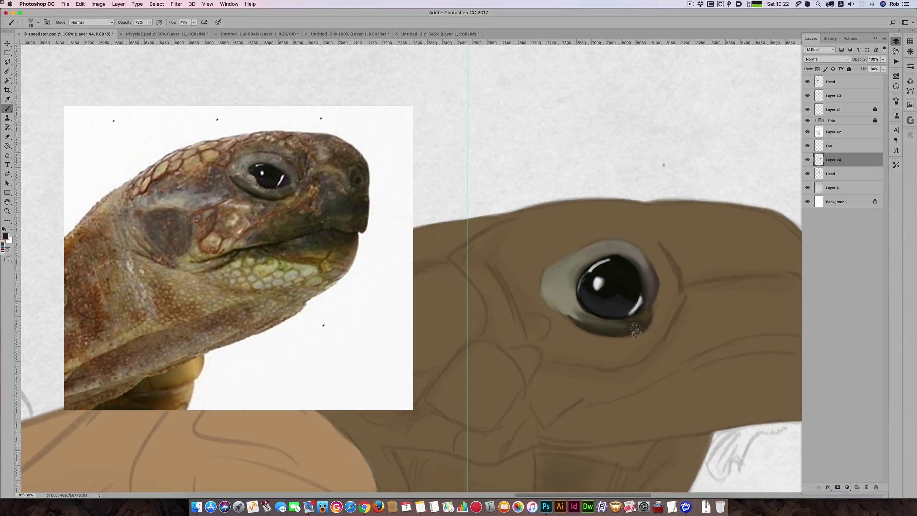
{"action": "key", "text": "bracketleft"}
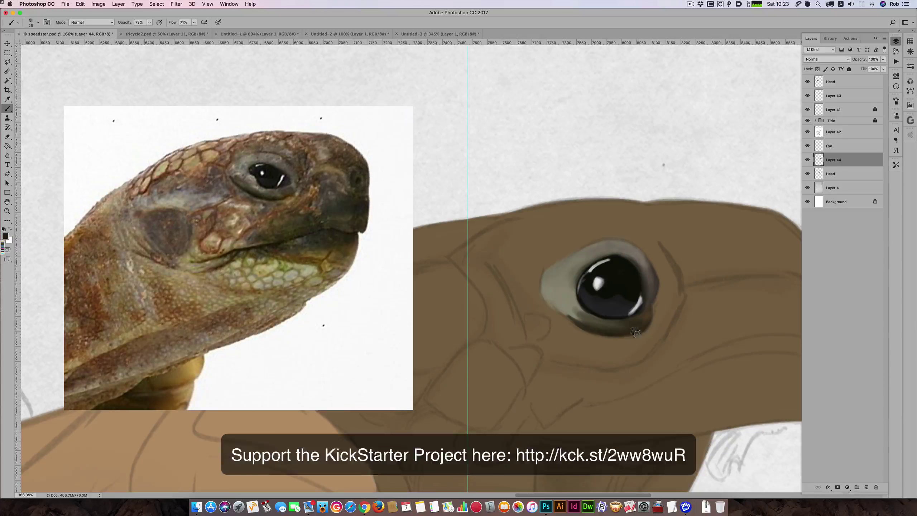
{"action": "key", "text": "bracketleft"}
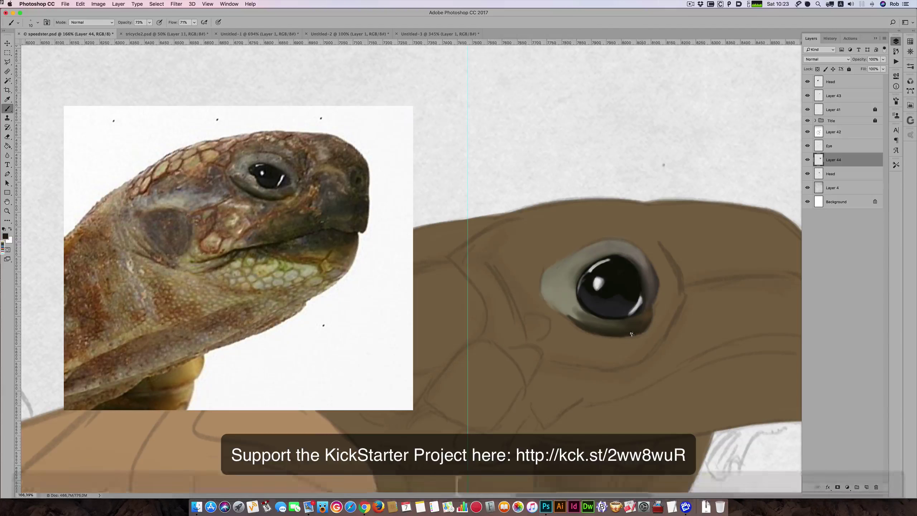
Sample a darker tone beneath the reference eye and deepen the shadow along the lower eyelid's outer edge.
{"action": "left_click", "coordinate": [253, 195], "text": "alt"}
{"action": "key", "text": "bracketleft"}
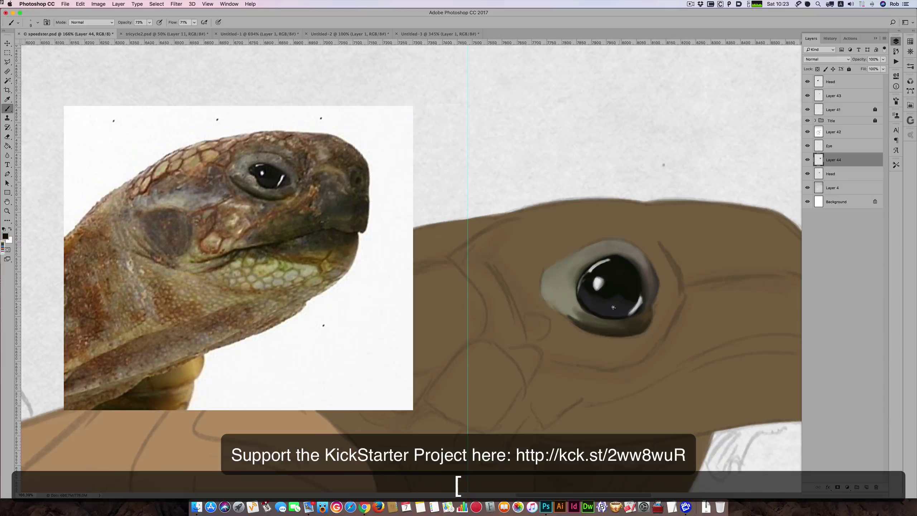
{"action": "key", "text": "bracketright"}
{"action": "key", "text": "bracketright"}
{"action": "key", "text": "bracketleft"}
{"action": "key", "text": "bracketright"}
{"action": "key", "text": "bracketright"}
{"action": "key", "text": "bracketright"}
{"action": "key", "text": "bracketleft"}
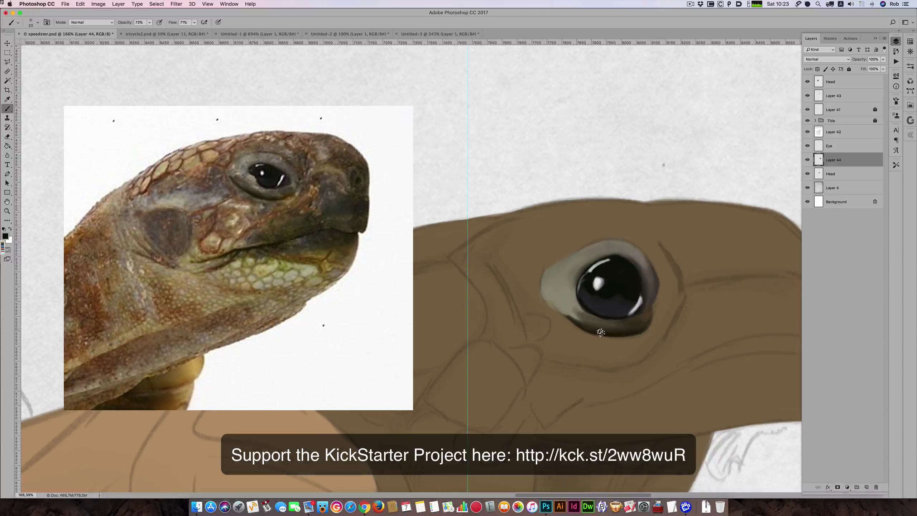
{"action": "key", "text": "bracketright"}
{"action": "key", "text": "bracketright"}
{"action": "key", "text": "bracketright"}
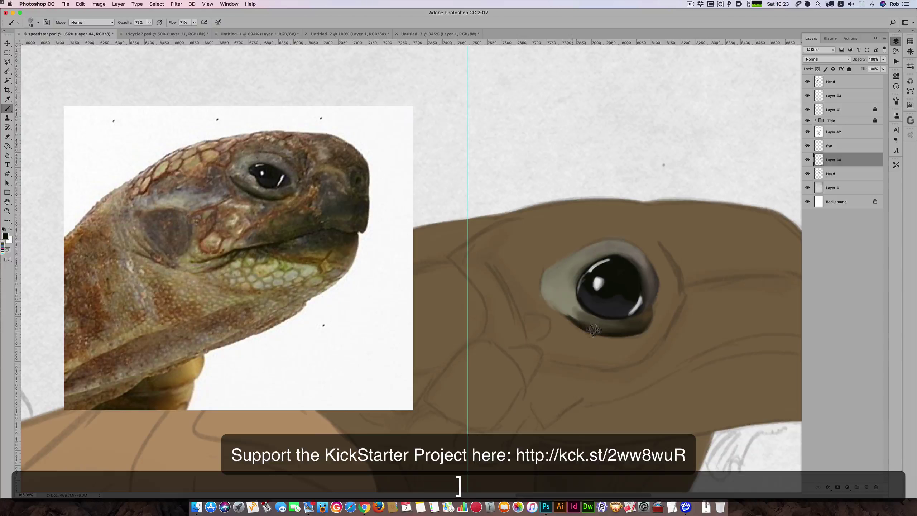
Blend the lower rear eyelid and shade its edge up to the rear corner with tones sampled behind the reference eye.
{"action": "left_click", "coordinate": [245, 186], "text": "alt"}
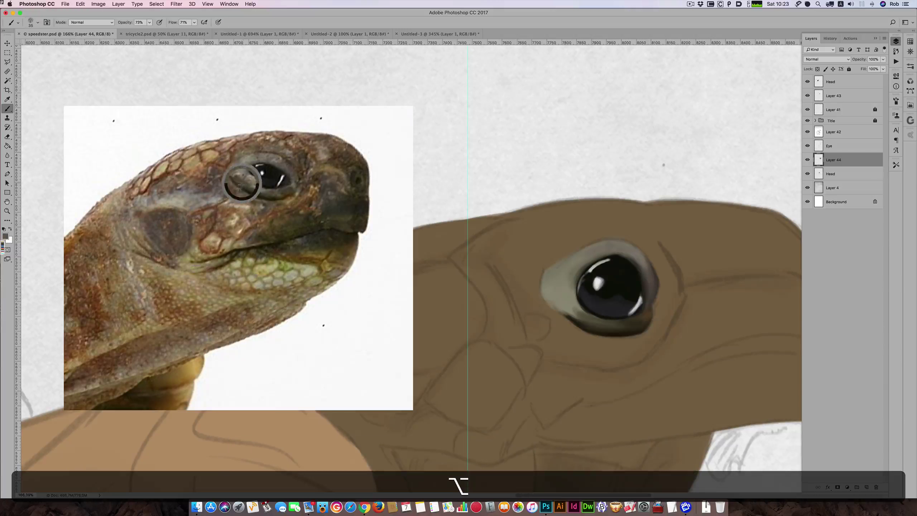
{"action": "left_click_drag", "start_coordinate": [582, 316], "coordinate": [572, 311]}
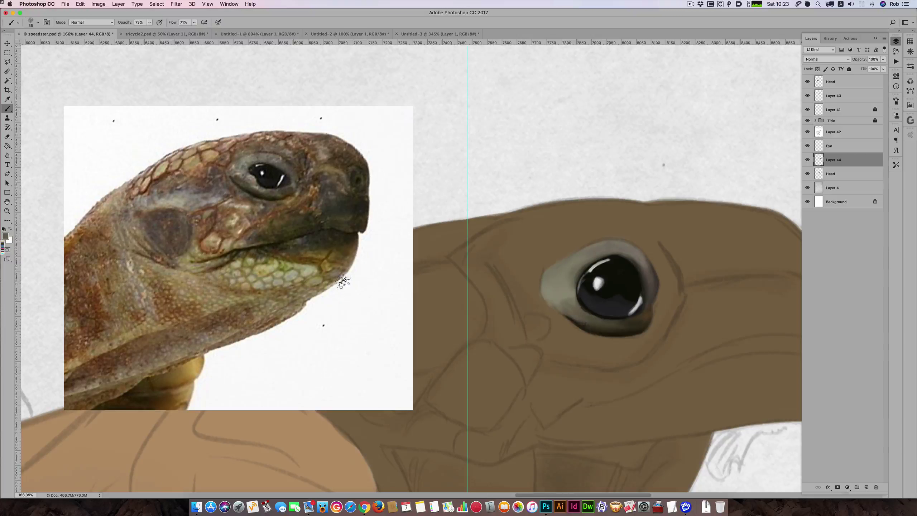
{"action": "left_click", "coordinate": [236, 182], "text": "alt"}
{"action": "left_click", "coordinate": [241, 180], "text": "alt"}
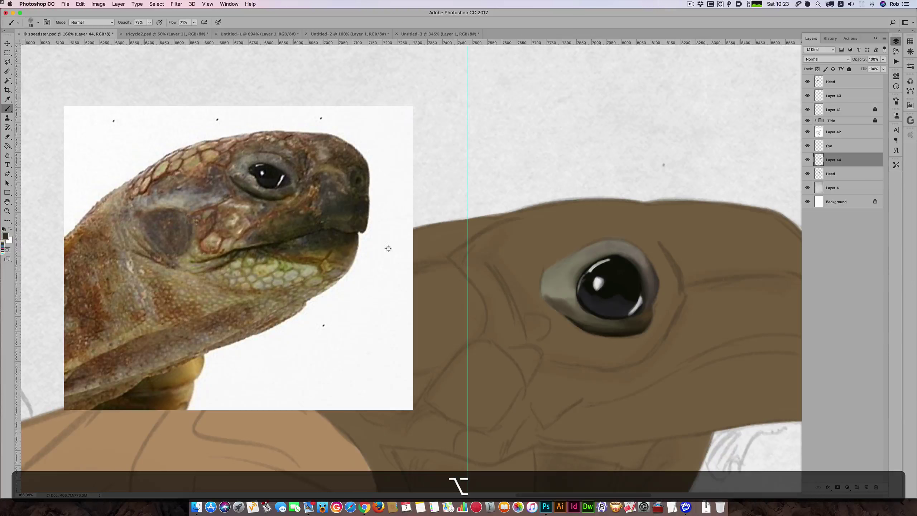
{"action": "key", "text": "bracketleft"}
{"action": "key", "text": "bracketright"}
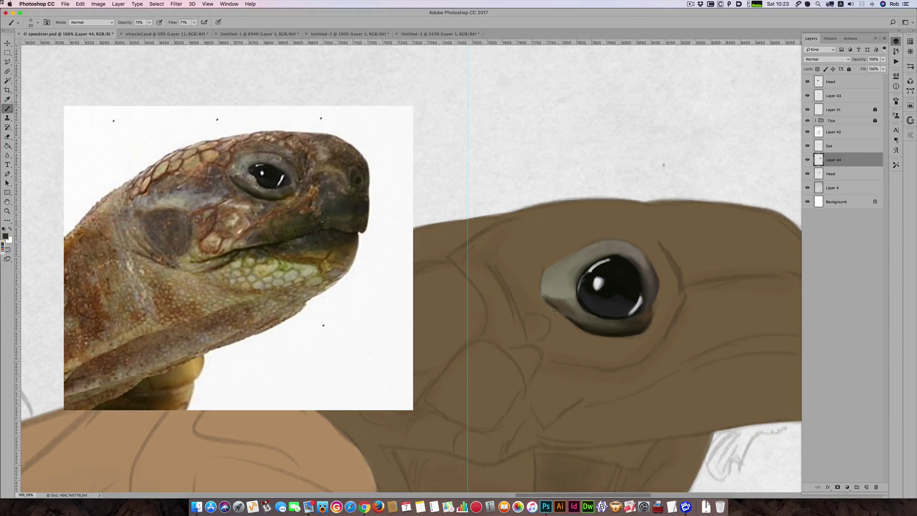
{"action": "key", "text": "bracketleft"}
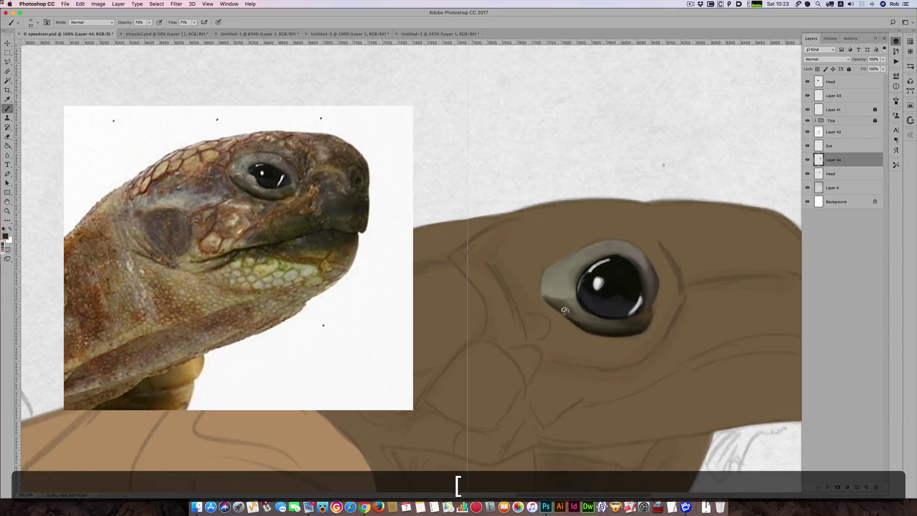
{"action": "key", "text": "bracketright"}
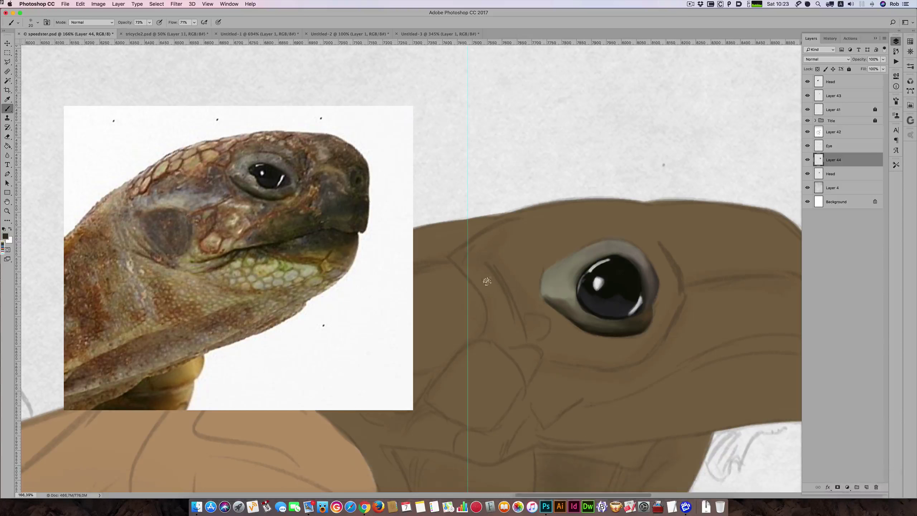
Lighten the lid beside the eyeball's rear and soften the rear eyelid with warm greys sampled from the reference.
{"action": "left_click", "coordinate": [248, 177], "text": "alt"}
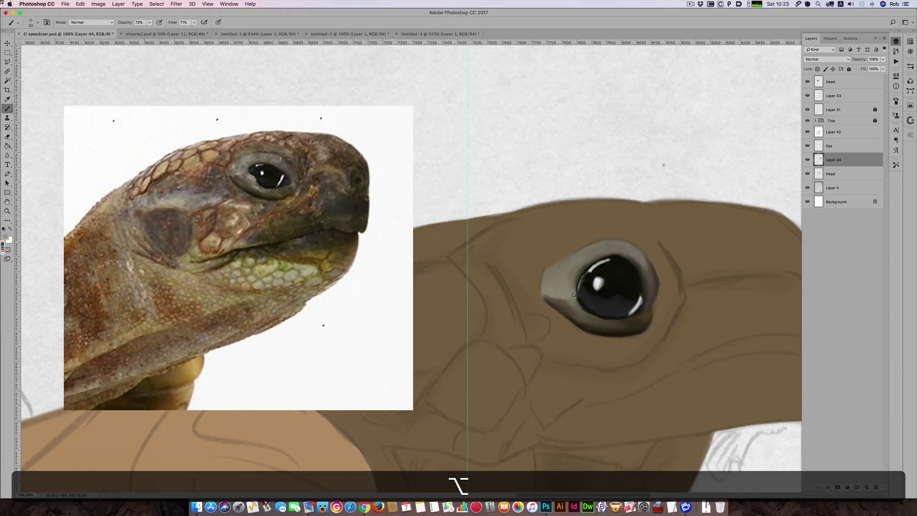
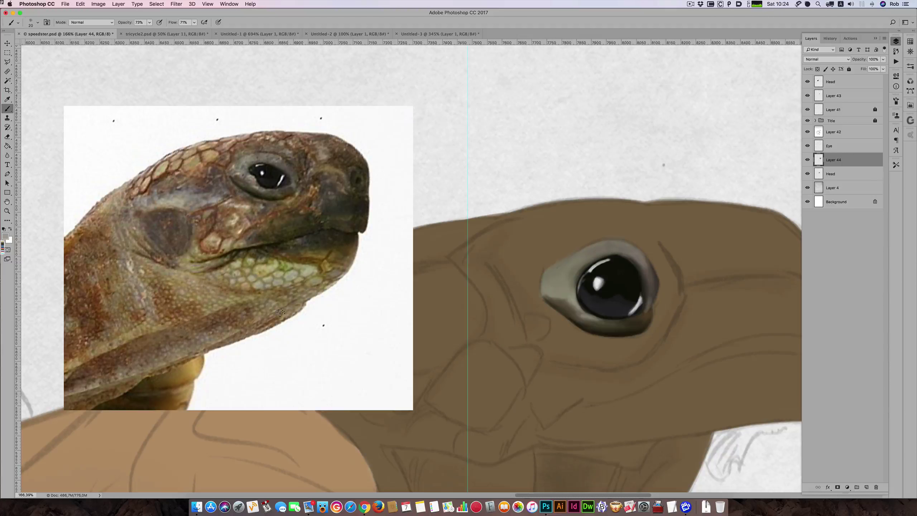
{"action": "key", "text": "alt"}
{"action": "left_click", "coordinate": [239, 170], "text": "alt"}
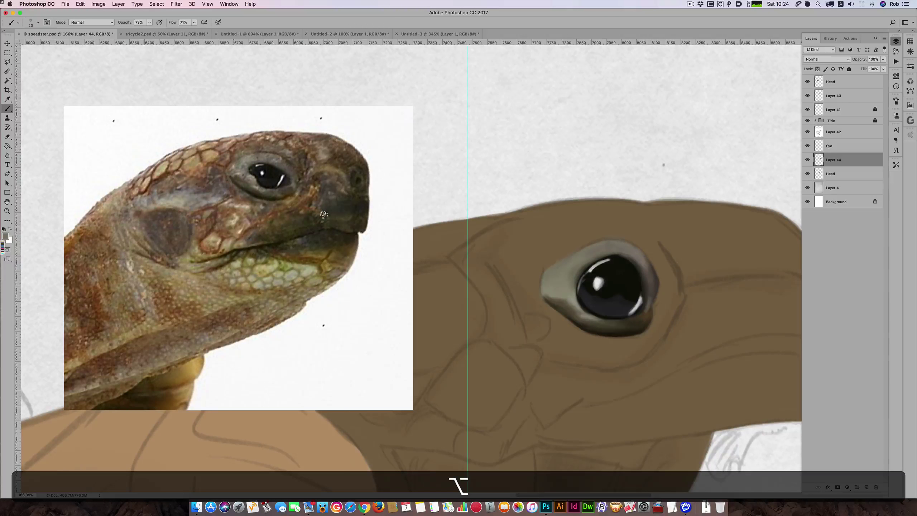
{"action": "key", "text": "bracketright"}
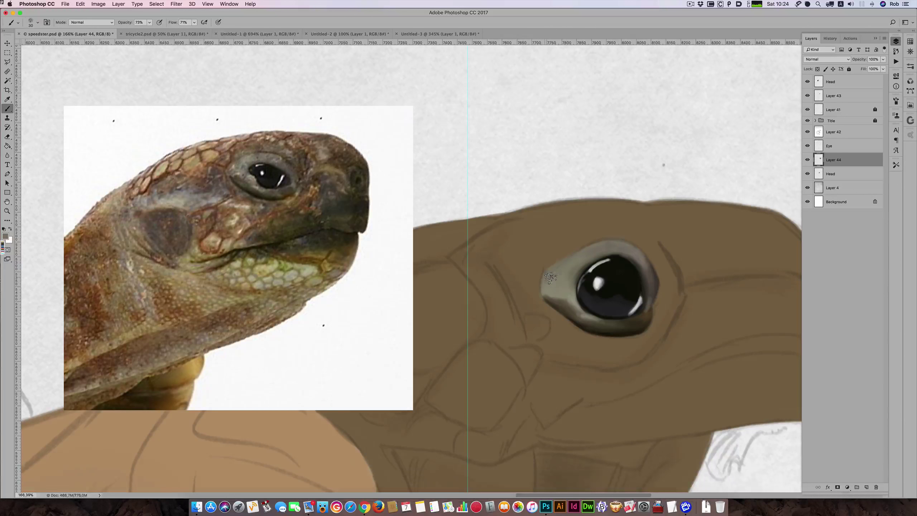
{"action": "key", "text": "bracketright"}
{"action": "left_click", "coordinate": [231, 173], "text": "alt"}
Sample a dark grey beside the reference eyeball and shade the crease between the painted eyeball and the rear corner.
{"action": "key", "text": "alt"}
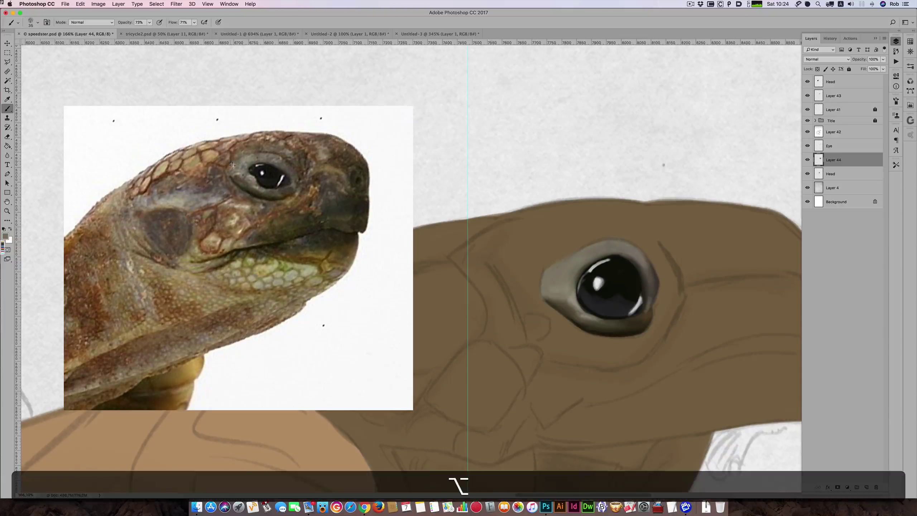
{"action": "left_click", "coordinate": [247, 174], "text": "alt"}
{"action": "key", "text": "bracketleft"}
{"action": "key", "text": "bracketleft"}
{"action": "key", "text": "bracketleft"}
{"action": "key", "text": "bracketleft"}
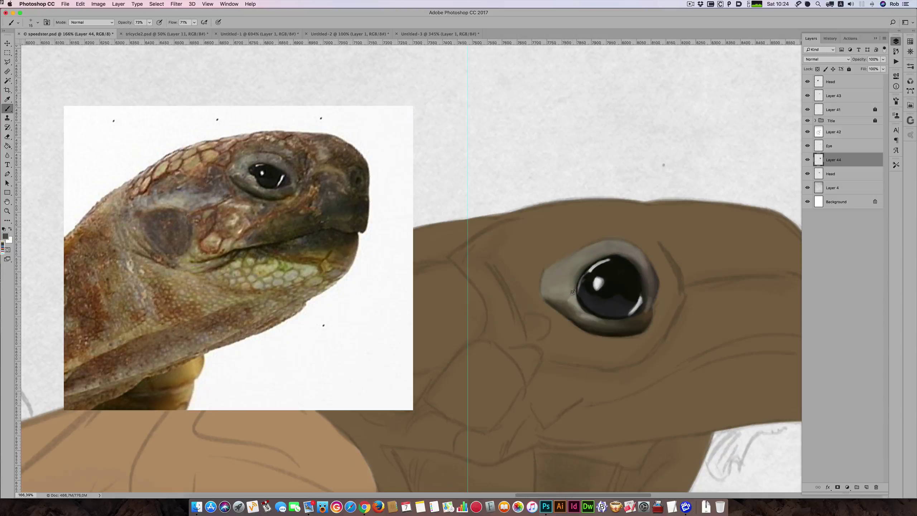
{"action": "key", "text": "bracketleft"}
{"action": "key", "text": "bracketright"}
{"action": "key", "text": "bracketright"}
Sample a dark tone from the reference eye's rear corner and paint the shadow in the painted rear corner.
{"action": "key", "text": "alt"}
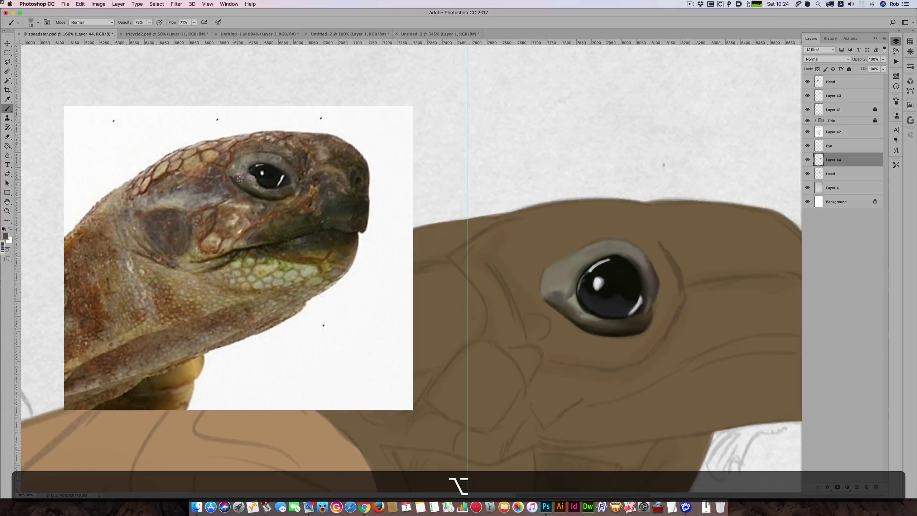
{"action": "left_click", "coordinate": [231, 178], "text": "alt"}
{"action": "key", "text": "bracketleft"}
{"action": "key", "text": "bracketleft"}
{"action": "key", "text": "bracketleft"}
{"action": "key", "text": "bracketright"}
{"action": "key", "text": "bracketright"}
{"action": "key", "text": "bracketright"}
{"action": "key", "text": "bracketright"}
{"action": "left_click_drag", "start_coordinate": [558, 298], "coordinate": [573, 309]}
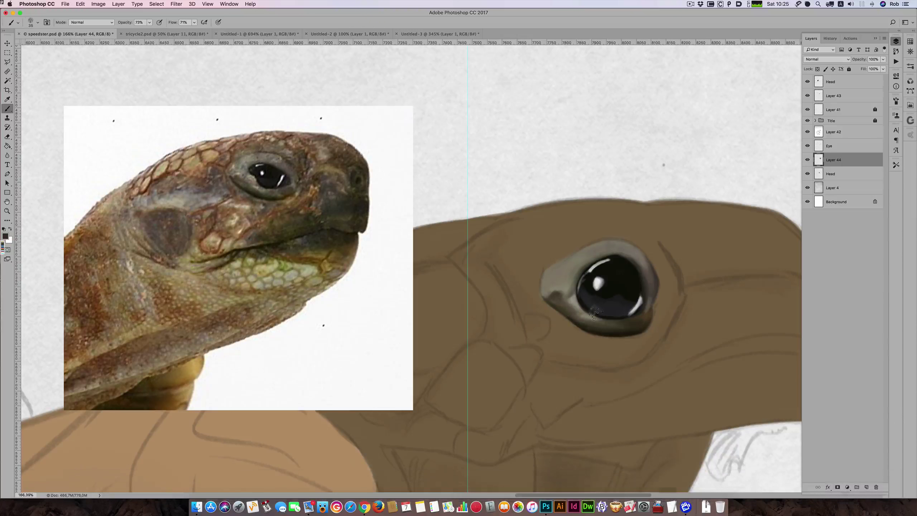
Refine the dark crease from the rear corner to the eyeball with a smaller brush.
{"action": "key", "text": "bracketleft"}
{"action": "key", "text": "bracketleft"}
{"action": "key", "text": "bracketleft"}
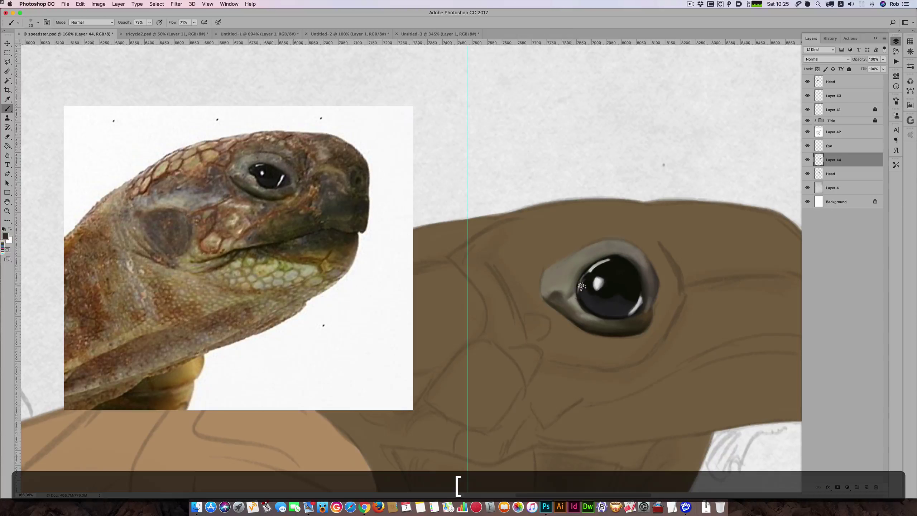
{"action": "key", "text": "bracketleft"}
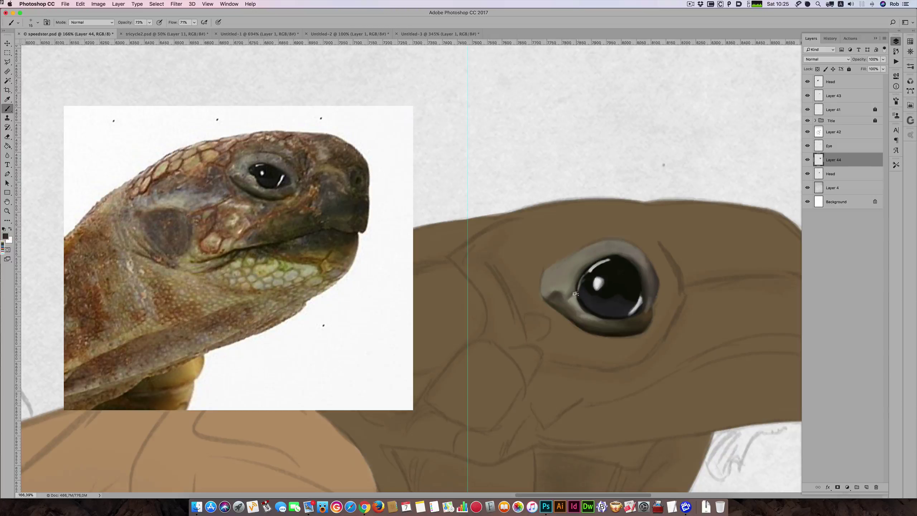
{"action": "key", "text": "bracketright"}
Sample a light beige from the reference's rear eyelid and paint soft highlights on the rear lid.
{"action": "left_click", "coordinate": [234, 168], "text": "alt"}
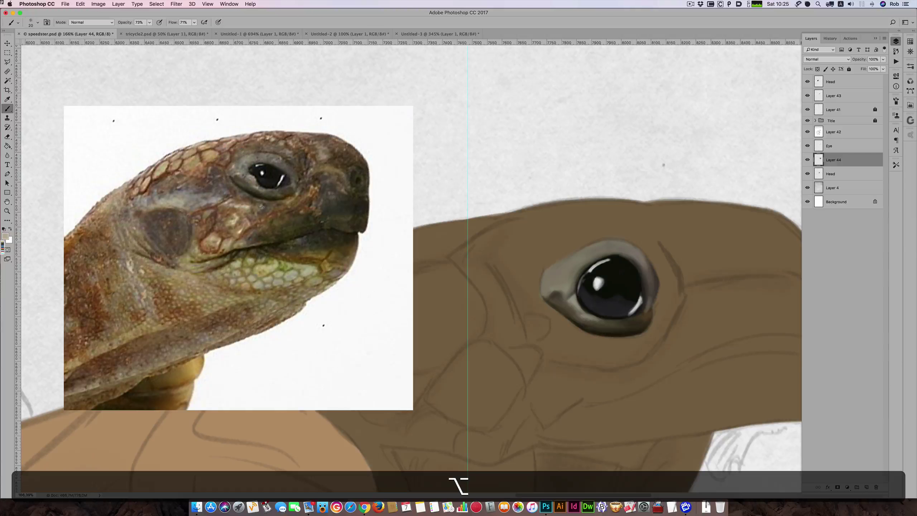
{"action": "key", "text": "bracketleft"}
{"action": "key", "text": "bracketright"}
{"action": "key", "text": "bracketright"}
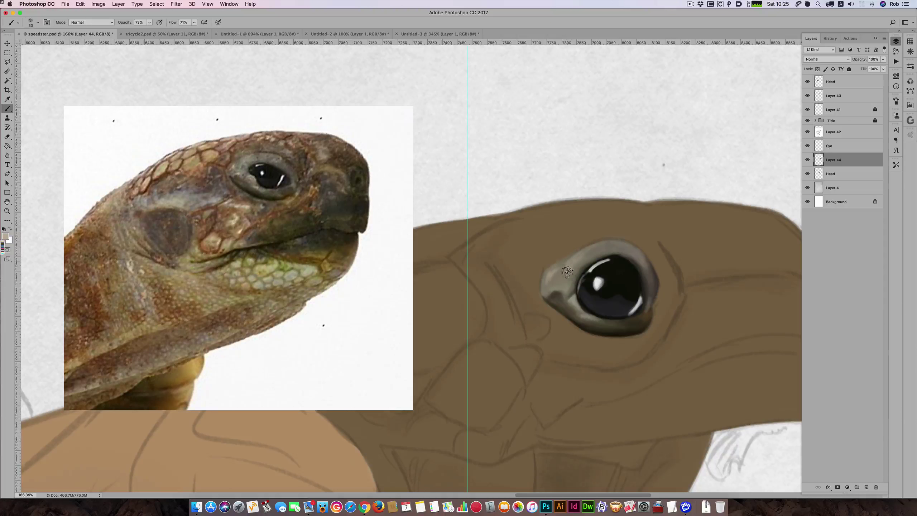
{"action": "key", "text": "bracketright"}
{"action": "key", "text": "bracketleft"}
Blend the rear eyelid's outer edge and folds with brown and grey tones sampled behind the reference eye.
{"action": "left_click", "coordinate": [231, 172], "text": "alt"}
{"action": "left_click_drag", "start_coordinate": [556, 289], "coordinate": [561, 280]}
{"action": "key", "text": "alt"}
{"action": "left_click", "coordinate": [232, 165], "text": "alt"}
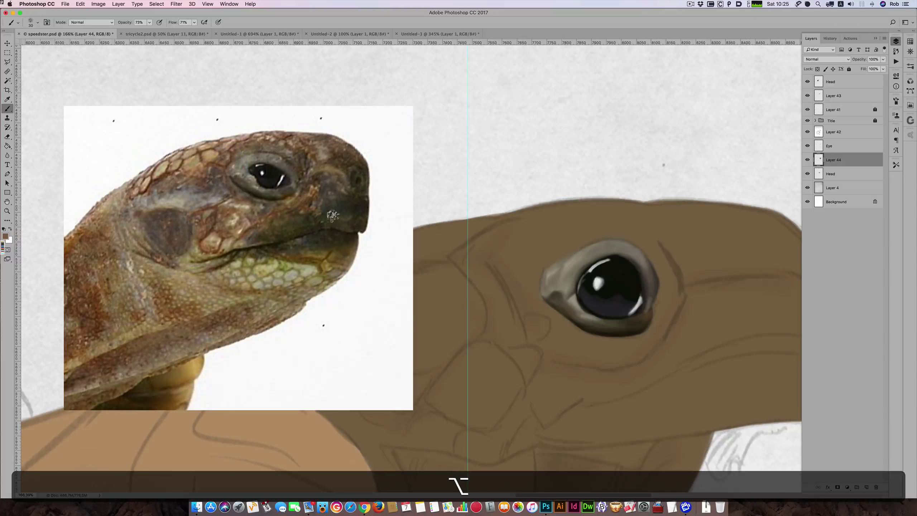
{"action": "left_click_drag", "start_coordinate": [549, 278], "coordinate": [549, 287]}
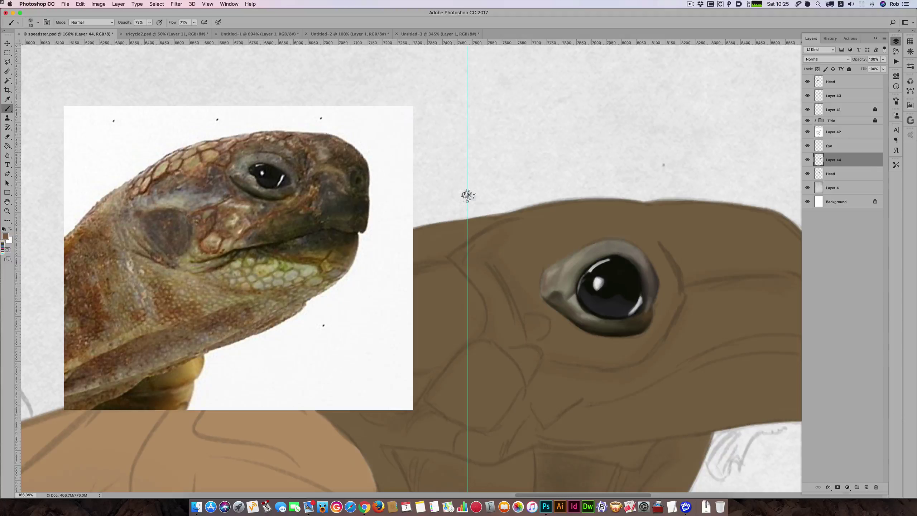
{"action": "left_click_drag", "start_coordinate": [562, 277], "coordinate": [552, 290]}
Sample a near-black from the reference eyeball and darken the lower rear eyelid edge.
{"action": "left_click", "coordinate": [267, 177], "text": "alt"}
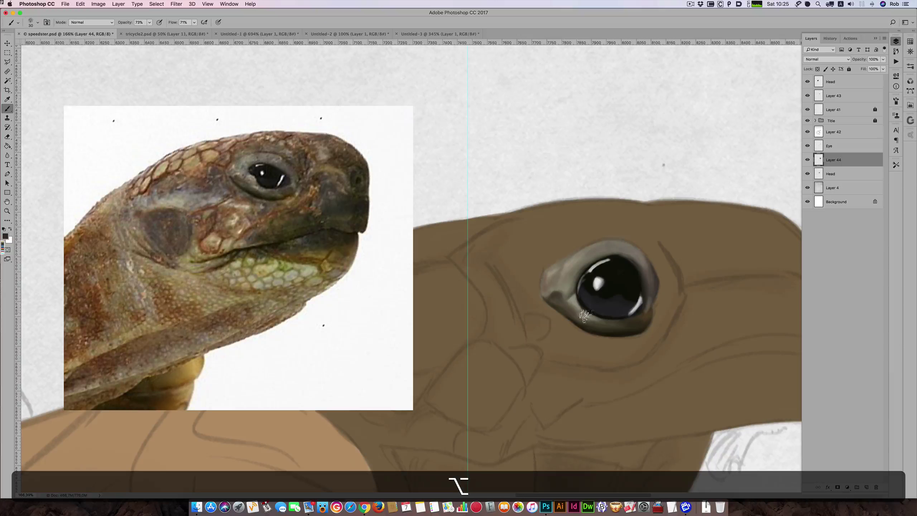
{"action": "left_click_drag", "start_coordinate": [557, 307], "coordinate": [552, 301]}
{"action": "left_click_drag", "start_coordinate": [664, 303], "coordinate": [609, 352]}
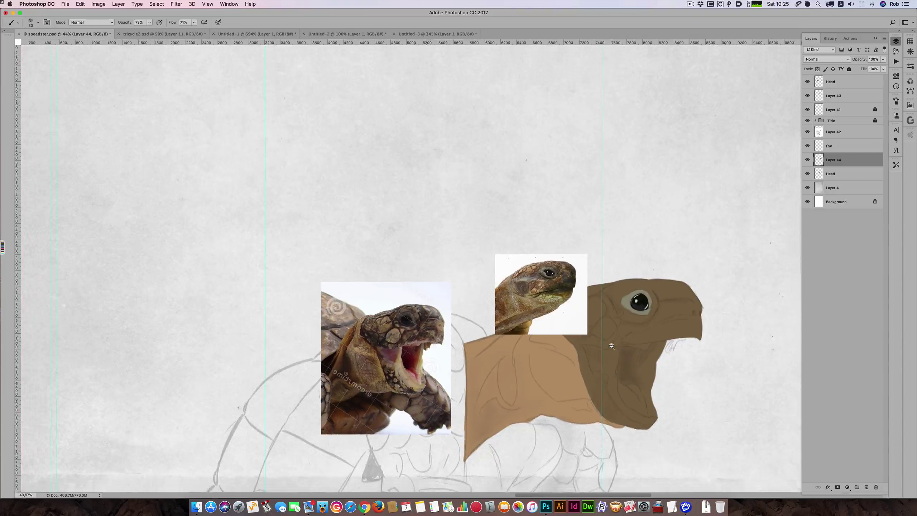
Hide the two tortoise reference photos, the uppermost Head layer and Layer 43, to view the painted eye on the head alone.
{"action": "left_click_drag", "start_coordinate": [578, 313], "coordinate": [566, 296]}
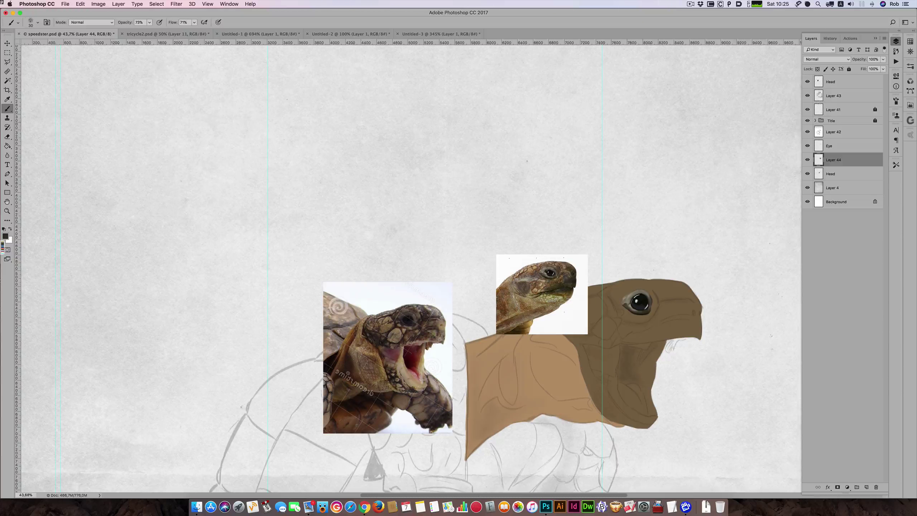
{"action": "left_click", "coordinate": [808, 95]}
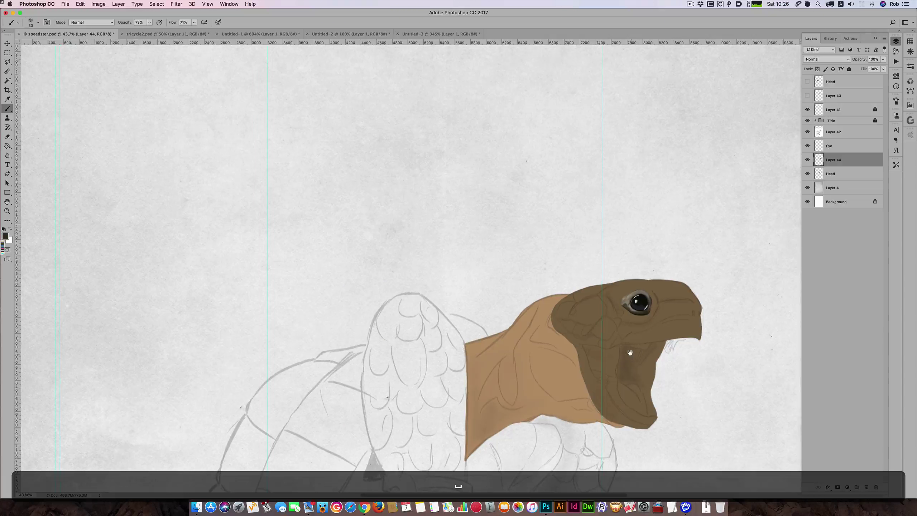
{"action": "left_click_drag", "start_coordinate": [620, 348], "coordinate": [490, 260]}
{"action": "scroll", "coordinate": [514, 231], "scroll_direction": "down", "scroll_amount": 1}
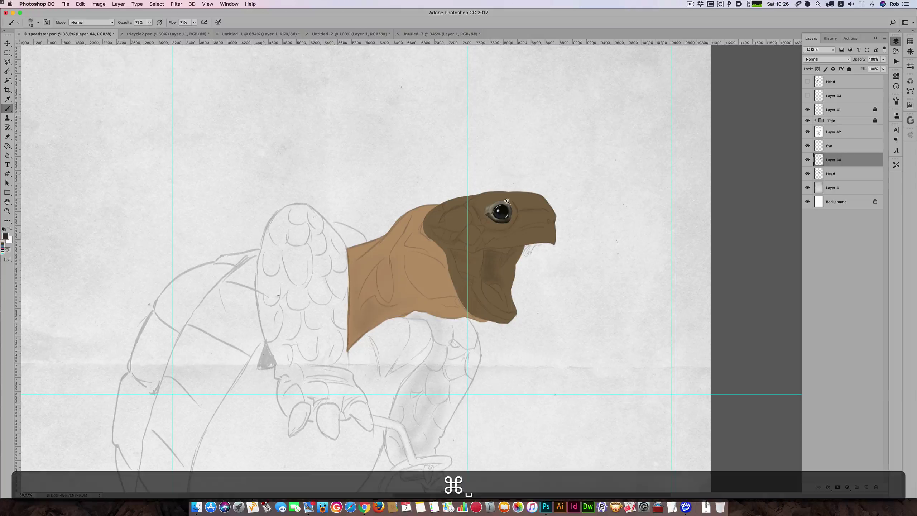
Sample dark tones from the lower eyelid and the eyeball and touch up the eyelid's lower edge on Layer 44.
{"action": "left_click_drag", "start_coordinate": [507, 209], "coordinate": [584, 213]}
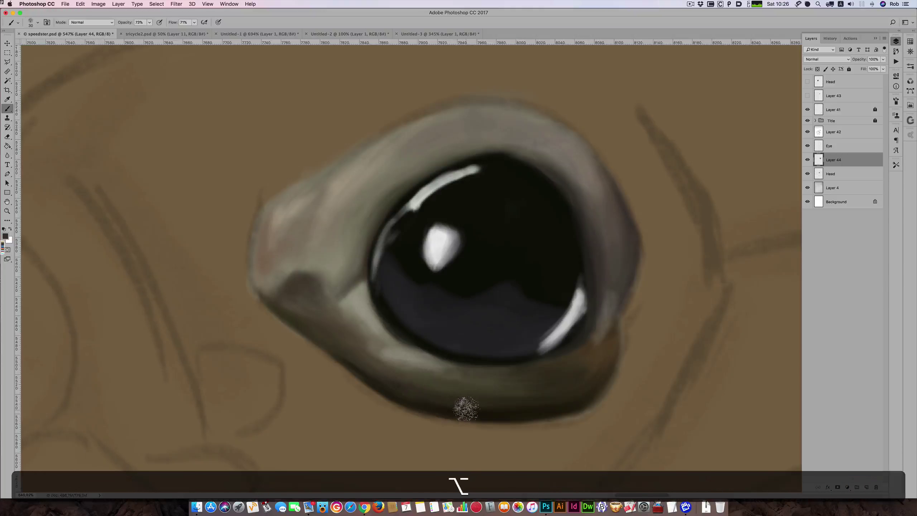
{"action": "left_click", "coordinate": [476, 408], "text": "alt"}
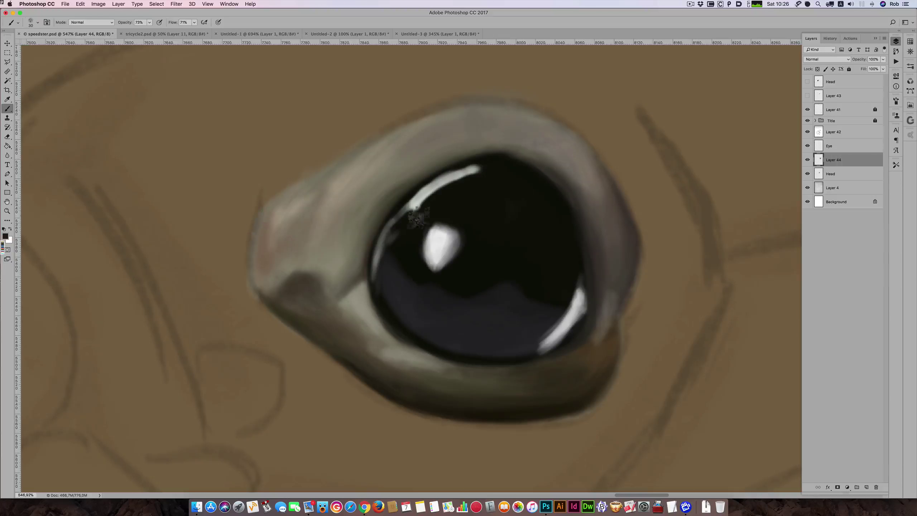
{"action": "left_click", "coordinate": [389, 249], "text": "alt"}
{"action": "left_click", "coordinate": [349, 283], "text": "alt"}
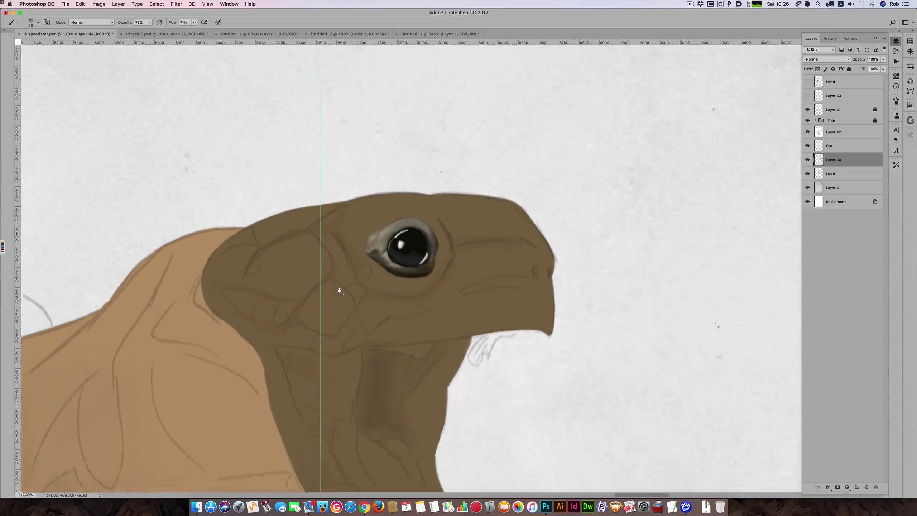
{"action": "mouse_move", "coordinate": [317, 325]}
{"action": "left_mouse_down"}
{"action": "mouse_move", "coordinate": [440, 266]}
{"action": "mouse_move", "coordinate": [443, 253]}
{"action": "left_mouse_up"}
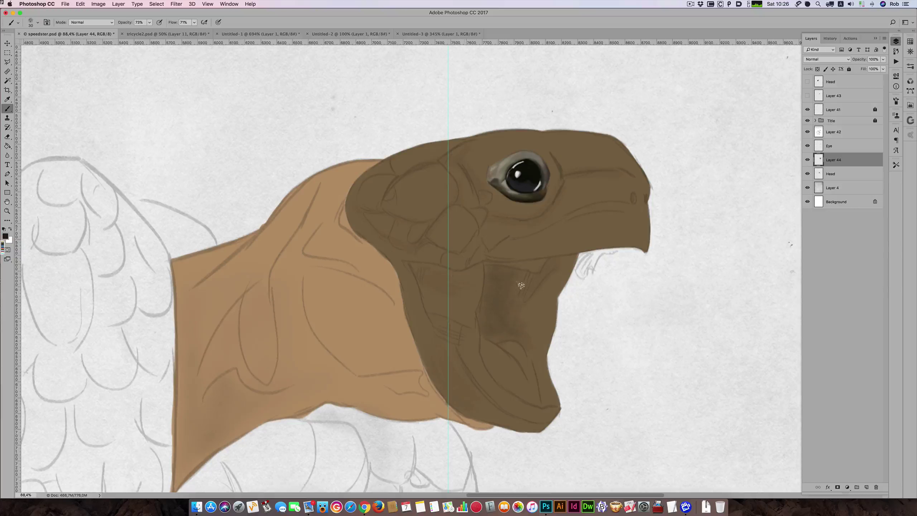
{"action": "left_click", "coordinate": [691, 4]}
{"action": "left_click", "coordinate": [708, 24]}
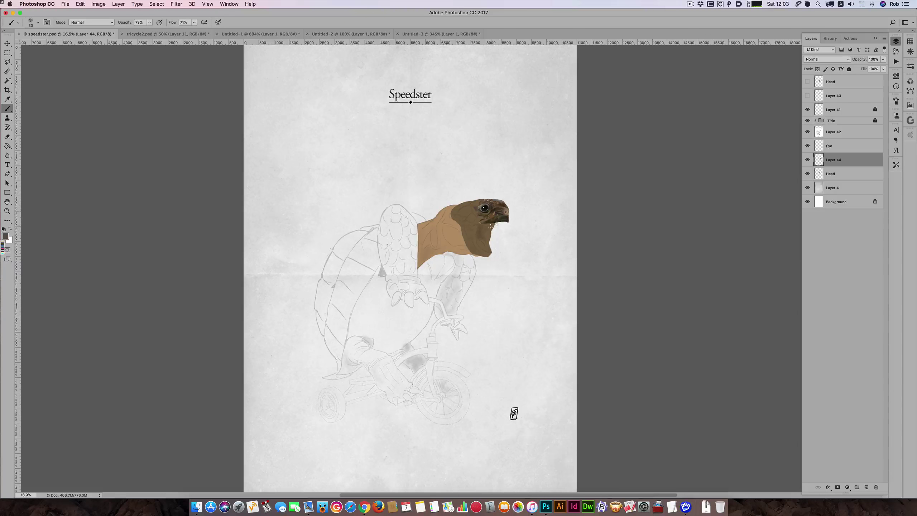
Examine the painted face around the eye and beak with the Layer 42 sketch lines hidden and shown again.
{"action": "key", "text": "super+space"}
{"action": "left_click_drag", "start_coordinate": [494, 212], "coordinate": [555, 213]}
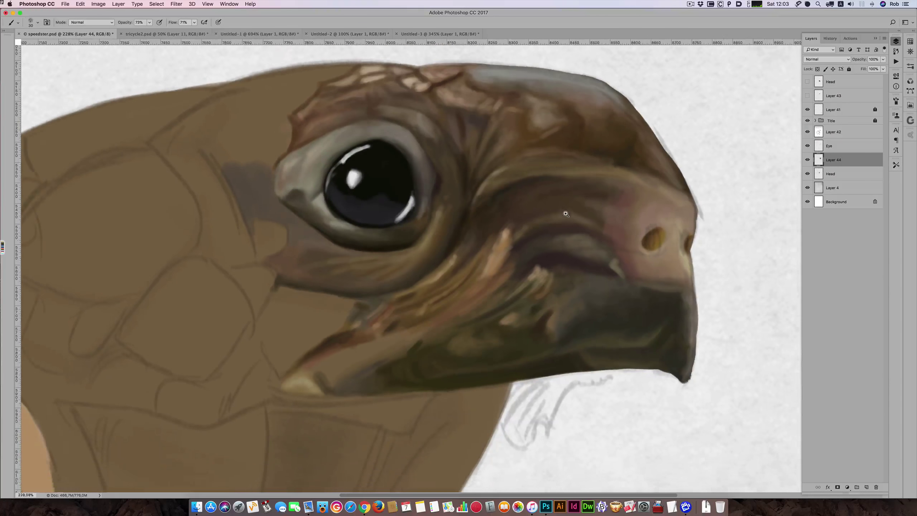
{"action": "left_click", "coordinate": [808, 132]}
{"action": "left_click_drag", "start_coordinate": [689, 153], "coordinate": [771, 110]}
{"action": "left_click", "coordinate": [808, 133]}
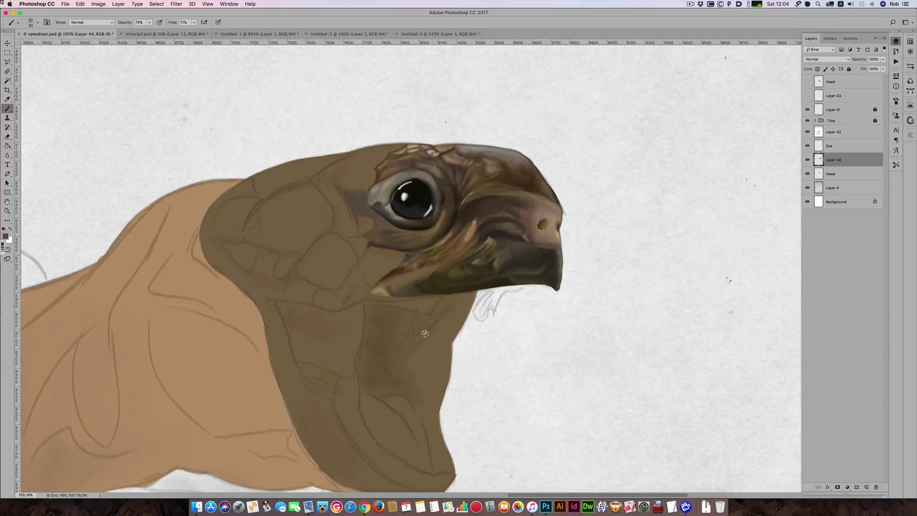
Show the upper Head layer's tortoise reference photo and move it beside the painted eye and beak for comparison.
{"action": "scroll", "coordinate": [426, 331], "scroll_direction": "down", "scroll_amount": 5}
{"action": "scroll", "coordinate": [426, 331], "scroll_direction": "left", "scroll_amount": 5}
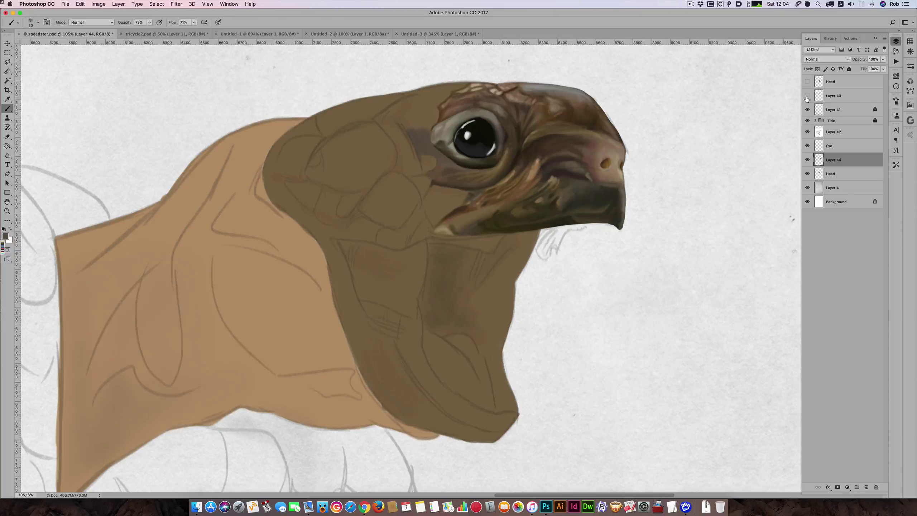
{"action": "left_click", "coordinate": [808, 96]}
{"action": "left_click", "coordinate": [807, 96]}
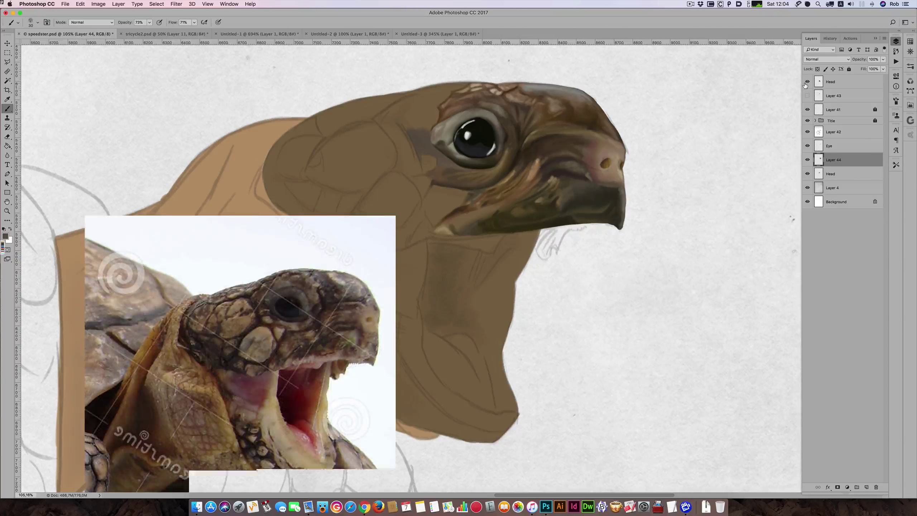
{"action": "left_click", "coordinate": [836, 83]}
{"action": "mouse_move", "coordinate": [304, 311]}
{"action": "left_mouse_down"}
{"action": "mouse_move", "coordinate": [294, 184]}
{"action": "mouse_move", "coordinate": [238, 193]}
{"action": "left_mouse_up"}
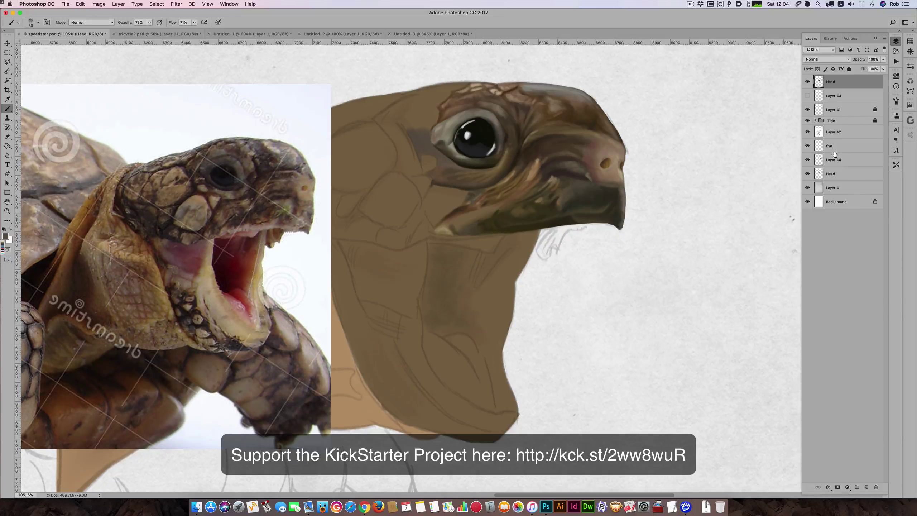
Make Layer 44 active and sample the cream colour of the open mouth's rim from the reference photo.
{"action": "left_click", "coordinate": [808, 161]}
{"action": "left_click", "coordinate": [808, 161]}
{"action": "left_click", "coordinate": [840, 161]}
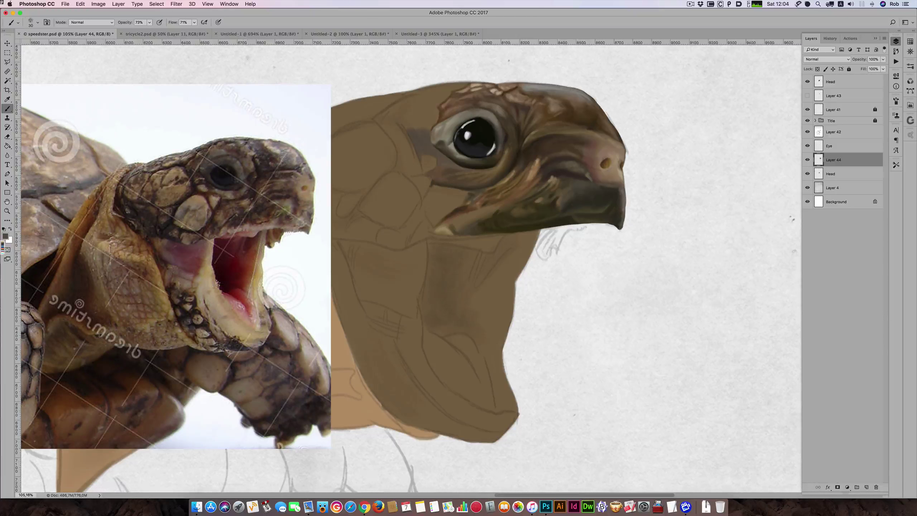
{"action": "key", "text": "alt"}
{"action": "left_click", "coordinate": [211, 285], "text": "alt"}
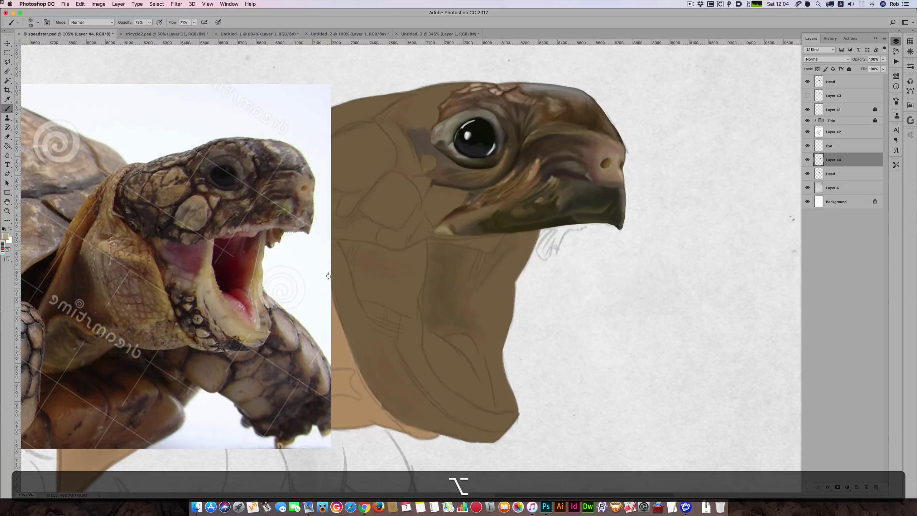
Load Layer 44's painted area as a selection and hide the selection edges.
{"action": "key", "text": "super"}
{"action": "left_click", "coordinate": [820, 162], "text": "super"}
{"action": "key", "text": "super+h"}
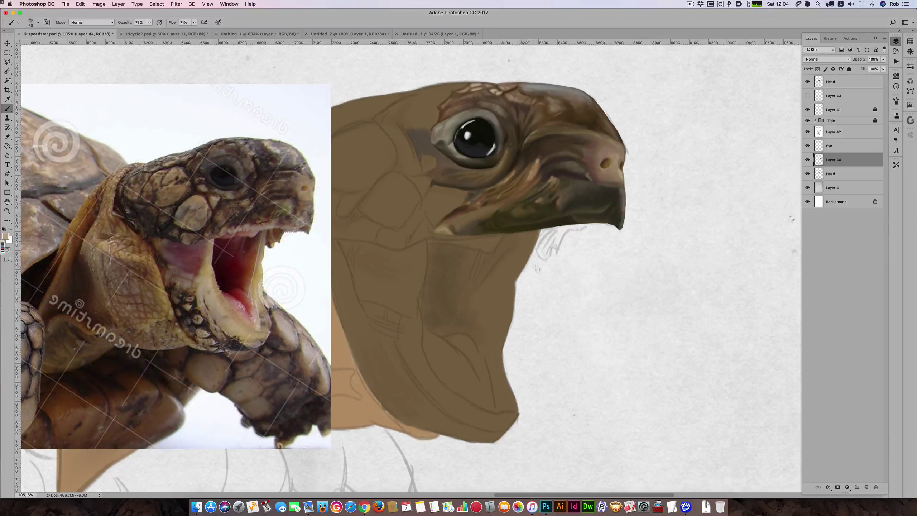
Brush the first cream strokes down the inner mouth edge, the middle of the mouth and the throat's front edge.
{"action": "key", "text": "]"}
{"action": "left_click_drag", "start_coordinate": [513, 287], "coordinate": [492, 296]}
{"action": "mouse_move", "coordinate": [427, 240]}
{"action": "left_mouse_down"}
{"action": "mouse_move", "coordinate": [407, 334]}
{"action": "mouse_move", "coordinate": [415, 303]}
{"action": "mouse_move", "coordinate": [427, 312]}
{"action": "mouse_move", "coordinate": [433, 286]}
{"action": "mouse_move", "coordinate": [466, 286]}
{"action": "mouse_move", "coordinate": [448, 300]}
{"action": "left_mouse_up"}
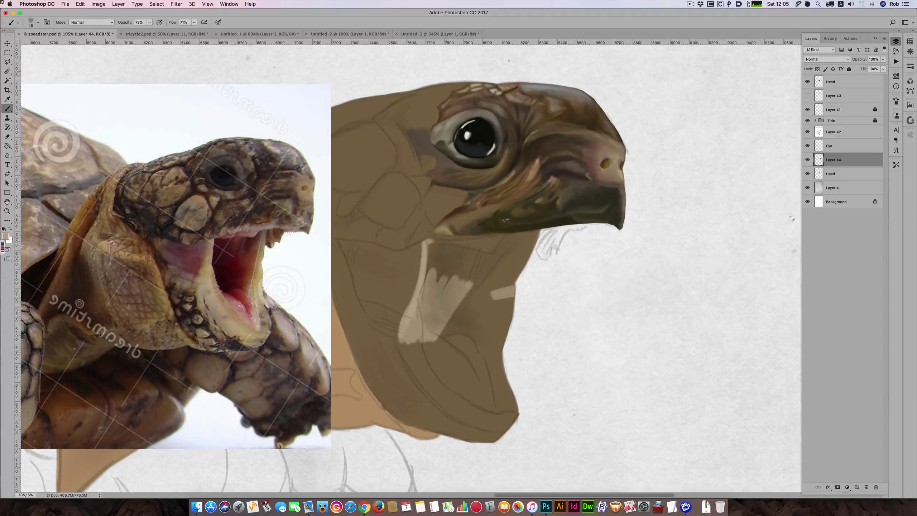
Block in the lower mouth area with cream, following the sketched inner curve and varying the brush size.
{"action": "key", "text": "bracketright"}
{"action": "key", "text": "bracketright"}
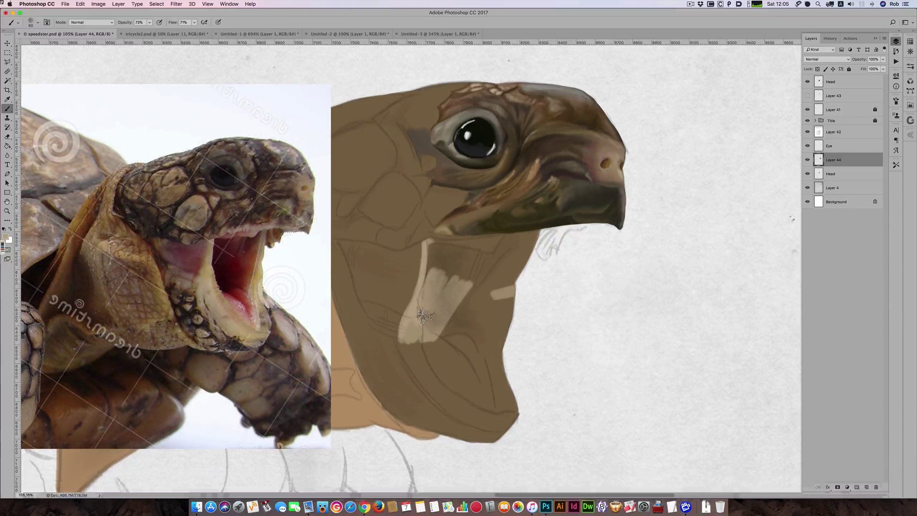
{"action": "key", "text": "bracketright"}
{"action": "key", "text": "bracketright"}
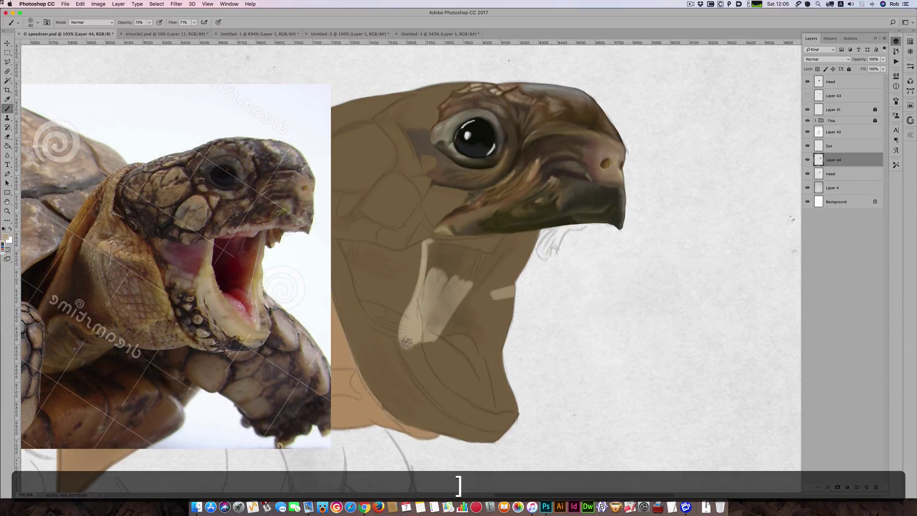
{"action": "key", "text": "bracketleft"}
{"action": "key", "text": "bracketleft"}
{"action": "mouse_move", "coordinate": [407, 345]}
{"action": "left_mouse_down"}
{"action": "mouse_move", "coordinate": [423, 387]}
{"action": "mouse_move", "coordinate": [409, 351]}
{"action": "mouse_move", "coordinate": [434, 385]}
{"action": "mouse_move", "coordinate": [423, 355]}
{"action": "mouse_move", "coordinate": [434, 386]}
{"action": "mouse_move", "coordinate": [420, 341]}
{"action": "mouse_move", "coordinate": [430, 362]}
{"action": "mouse_move", "coordinate": [415, 355]}
{"action": "mouse_move", "coordinate": [450, 396]}
{"action": "mouse_move", "coordinate": [425, 348]}
{"action": "mouse_move", "coordinate": [414, 346]}
{"action": "mouse_move", "coordinate": [442, 356]}
{"action": "mouse_move", "coordinate": [449, 331]}
{"action": "mouse_move", "coordinate": [522, 297]}
{"action": "mouse_move", "coordinate": [523, 281]}
{"action": "mouse_move", "coordinate": [513, 301]}
{"action": "mouse_move", "coordinate": [532, 301]}
{"action": "mouse_move", "coordinate": [450, 353]}
{"action": "mouse_move", "coordinate": [505, 319]}
{"action": "mouse_move", "coordinate": [516, 326]}
{"action": "mouse_move", "coordinate": [448, 352]}
{"action": "mouse_move", "coordinate": [493, 332]}
{"action": "mouse_move", "coordinate": [470, 324]}
{"action": "mouse_move", "coordinate": [433, 348]}
{"action": "mouse_move", "coordinate": [440, 366]}
{"action": "mouse_move", "coordinate": [502, 357]}
{"action": "left_mouse_up"}
{"action": "key", "text": "bracketright"}
{"action": "key", "text": "bracketright"}
{"action": "key", "text": "bracketright"}
{"action": "key", "text": "bracketright"}
Paint a thin cream line along the underside of the upper jaw with a small brush.
{"action": "key", "text": "bracketleft"}
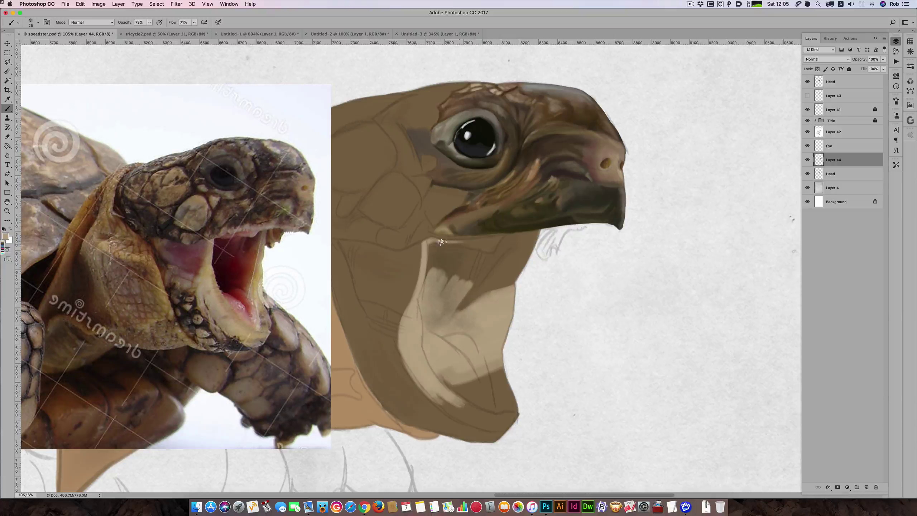
{"action": "key", "text": "bracketright"}
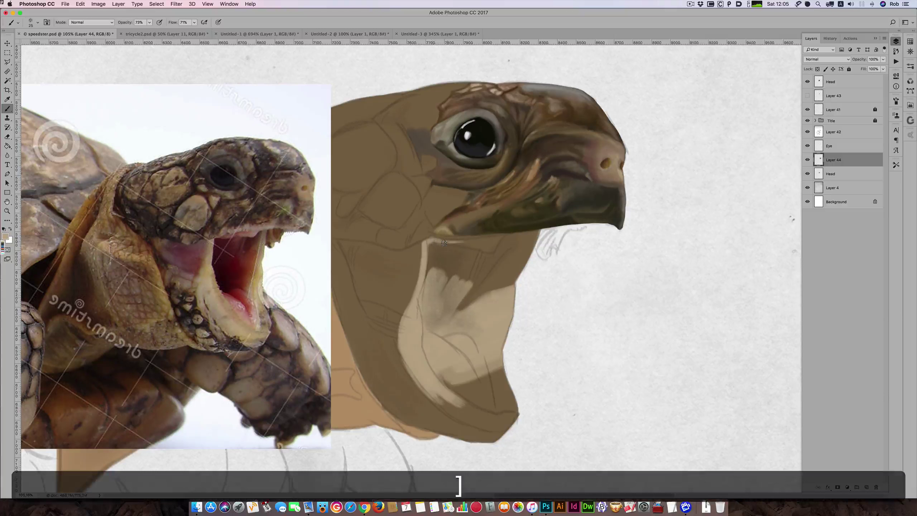
{"action": "left_click_drag", "start_coordinate": [429, 240], "coordinate": [547, 234]}
{"action": "key", "text": "bracketleft"}
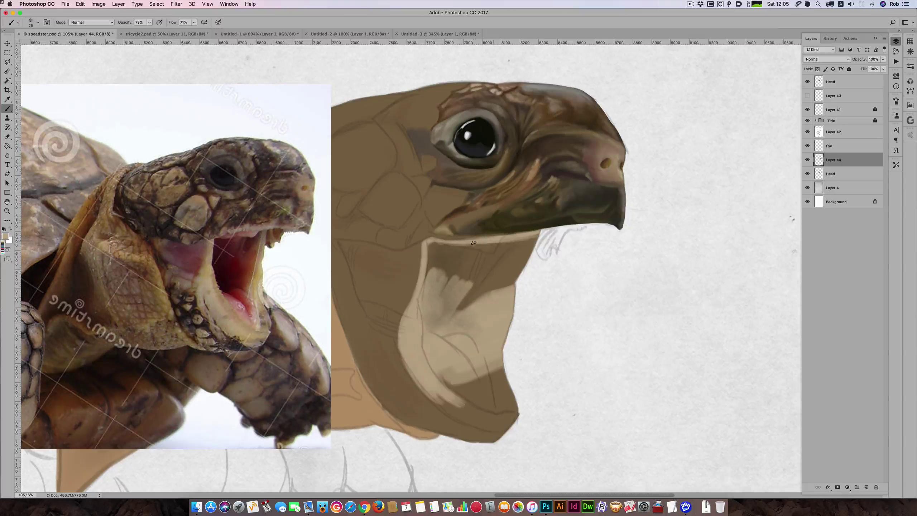
Fill the remaining brown in the upper mouth area below the jaw with cream, using a larger brush.
{"action": "key", "text": "bracketright"}
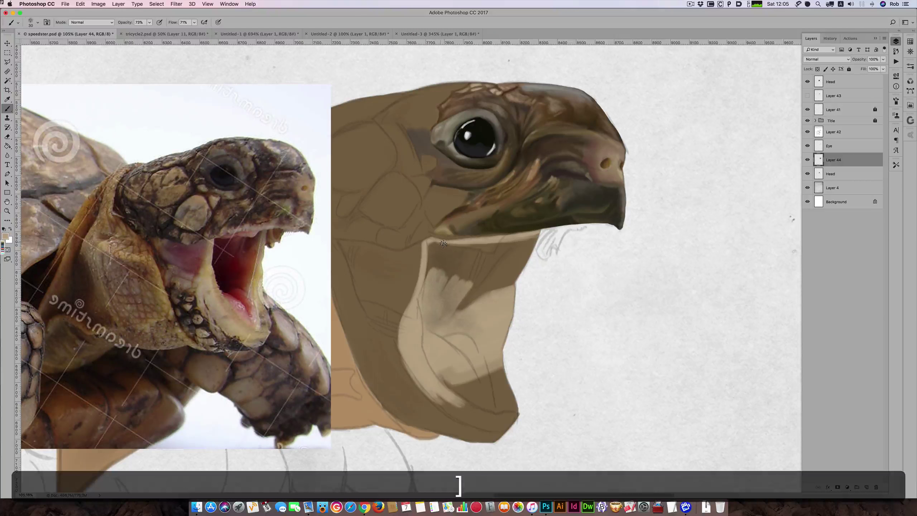
{"action": "key", "text": "bracketright"}
{"action": "key", "text": "bracketright"}
{"action": "left_click_drag", "start_coordinate": [438, 252], "coordinate": [534, 245]}
{"action": "key", "text": "bracketright"}
{"action": "key", "text": "bracketright"}
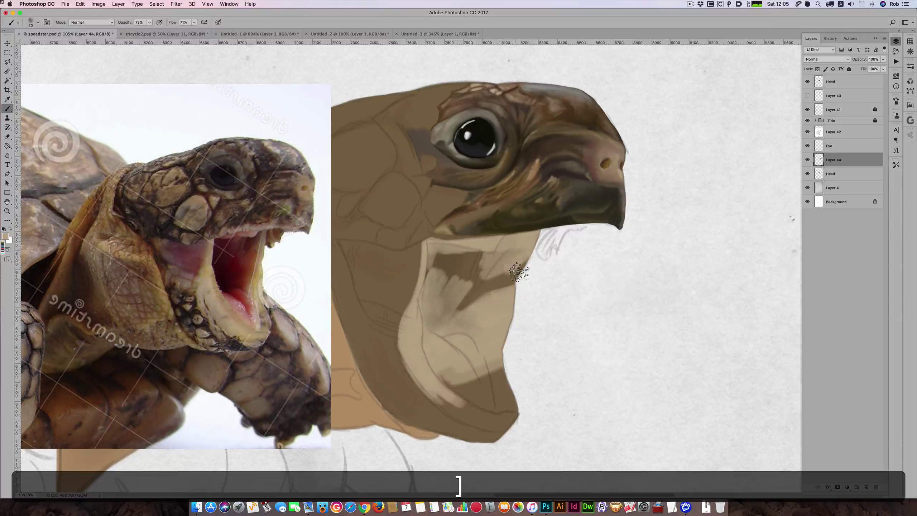
{"action": "key", "text": "bracketright"}
{"action": "mouse_move", "coordinate": [495, 282]}
{"action": "left_mouse_down"}
{"action": "mouse_move", "coordinate": [519, 259]}
{"action": "mouse_move", "coordinate": [489, 277]}
{"action": "mouse_move", "coordinate": [512, 246]}
{"action": "mouse_move", "coordinate": [524, 248]}
{"action": "mouse_move", "coordinate": [463, 292]}
{"action": "mouse_move", "coordinate": [475, 304]}
{"action": "mouse_move", "coordinate": [489, 264]}
{"action": "mouse_move", "coordinate": [451, 260]}
{"action": "mouse_move", "coordinate": [492, 250]}
{"action": "left_mouse_up"}
{"action": "key", "text": "bracketleft"}
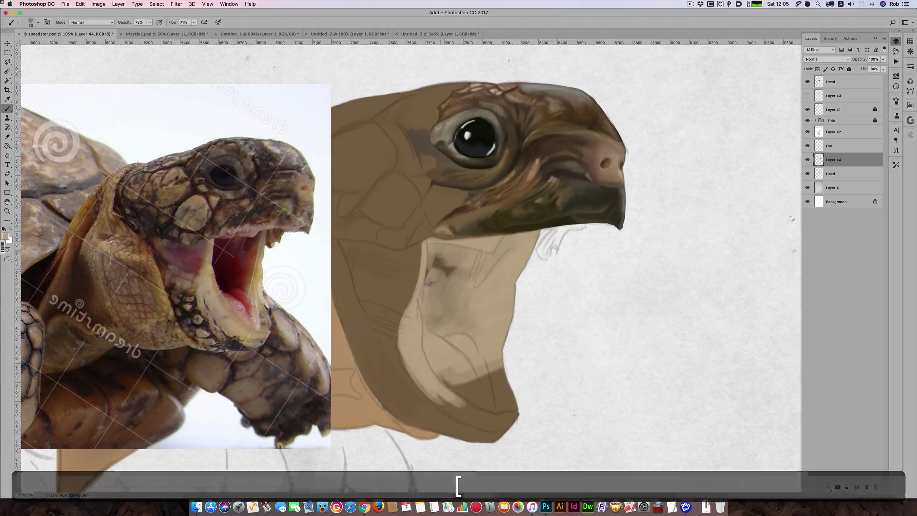
{"action": "key", "text": "bracketleft"}
{"action": "key", "text": "bracketright"}
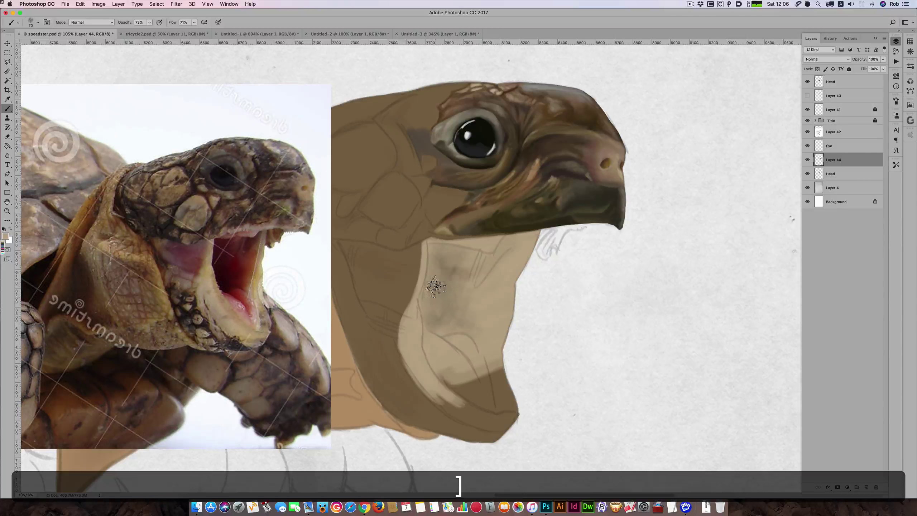
{"action": "key", "text": "bracketright"}
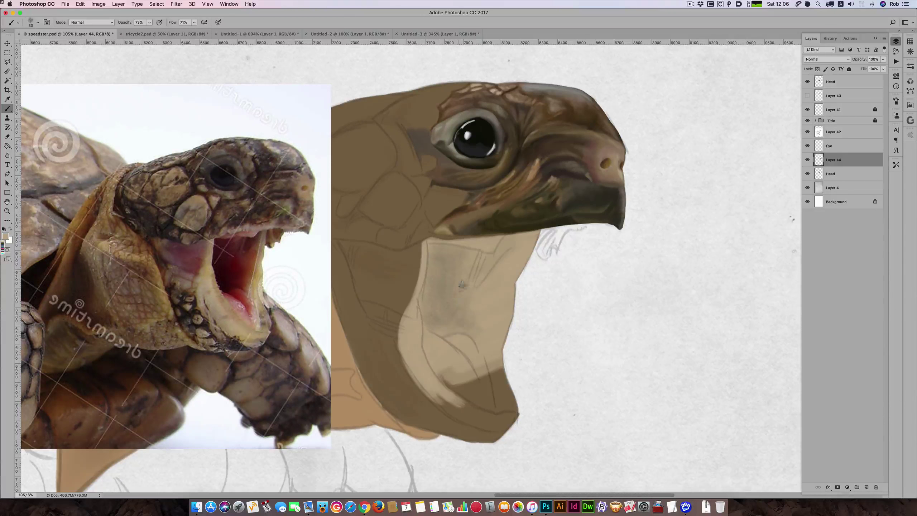
Extend the cream colour down through the lower jaw's inner surface to its tip, covering the remaining brown patches.
{"action": "key", "text": "bracketright"}
{"action": "key", "text": "]"}
{"action": "mouse_move", "coordinate": [480, 365]}
{"action": "left_mouse_down"}
{"action": "mouse_move", "coordinate": [446, 365]}
{"action": "mouse_move", "coordinate": [460, 360]}
{"action": "mouse_move", "coordinate": [472, 376]}
{"action": "mouse_move", "coordinate": [438, 373]}
{"action": "mouse_move", "coordinate": [456, 392]}
{"action": "mouse_move", "coordinate": [434, 373]}
{"action": "mouse_move", "coordinate": [455, 375]}
{"action": "mouse_move", "coordinate": [465, 387]}
{"action": "mouse_move", "coordinate": [441, 383]}
{"action": "left_mouse_up"}
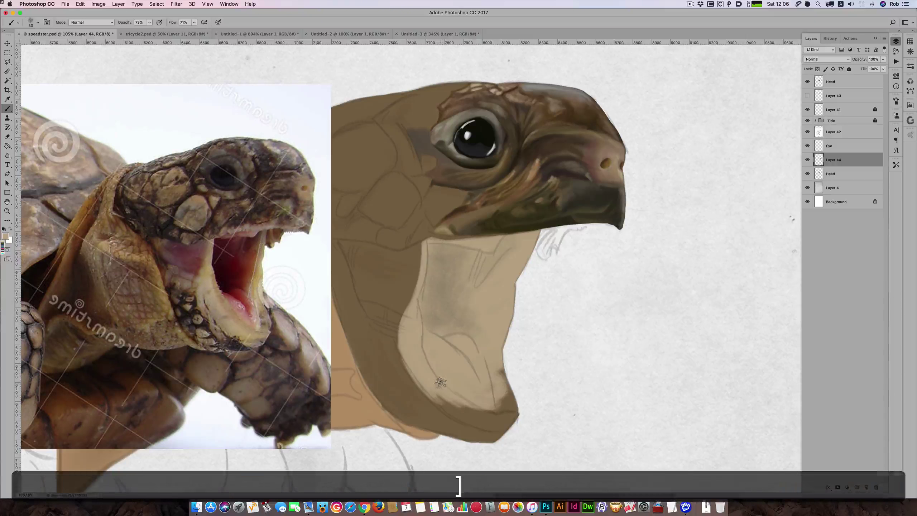
{"action": "key", "text": "["}
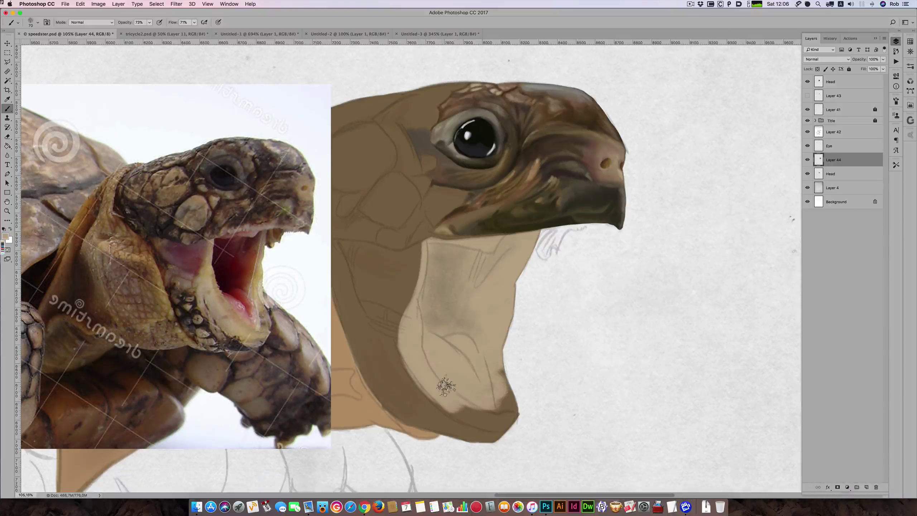
{"action": "key", "text": "bracketleft"}
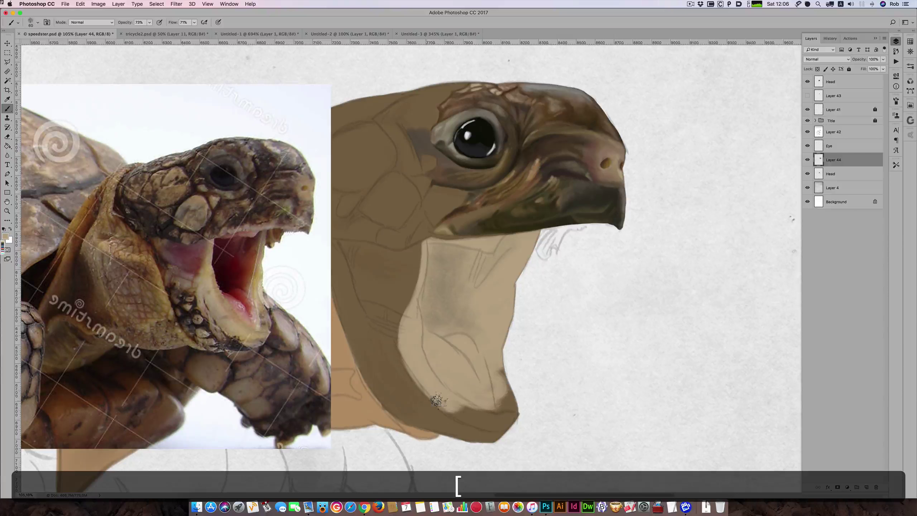
{"action": "key", "text": "bracketright"}
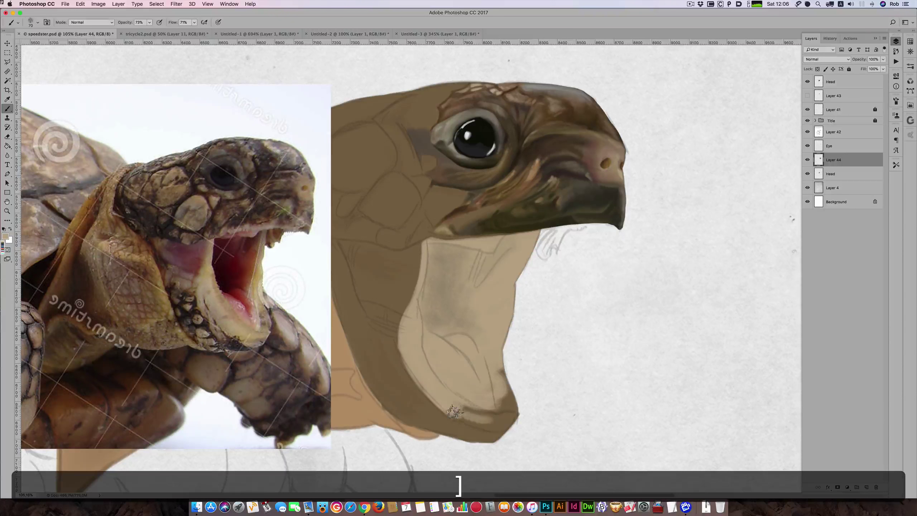
{"action": "key", "text": "bracketleft"}
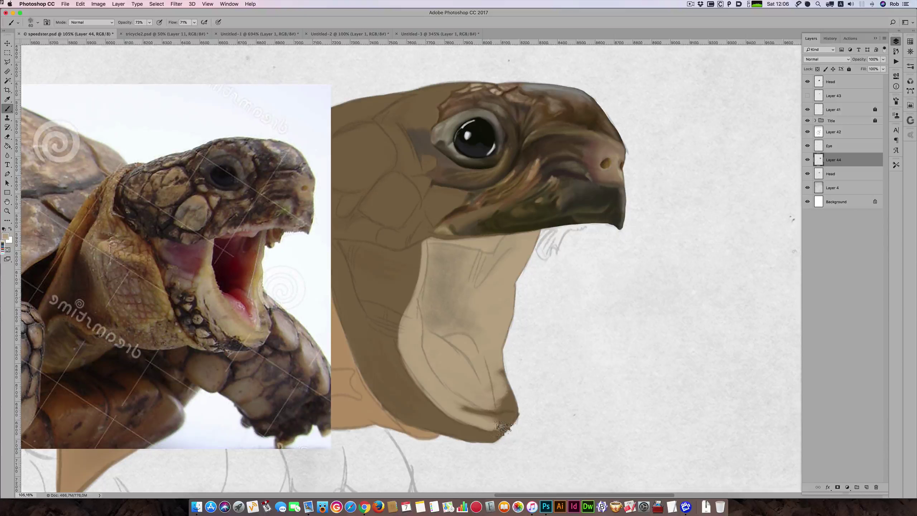
{"action": "key", "text": "bracketright"}
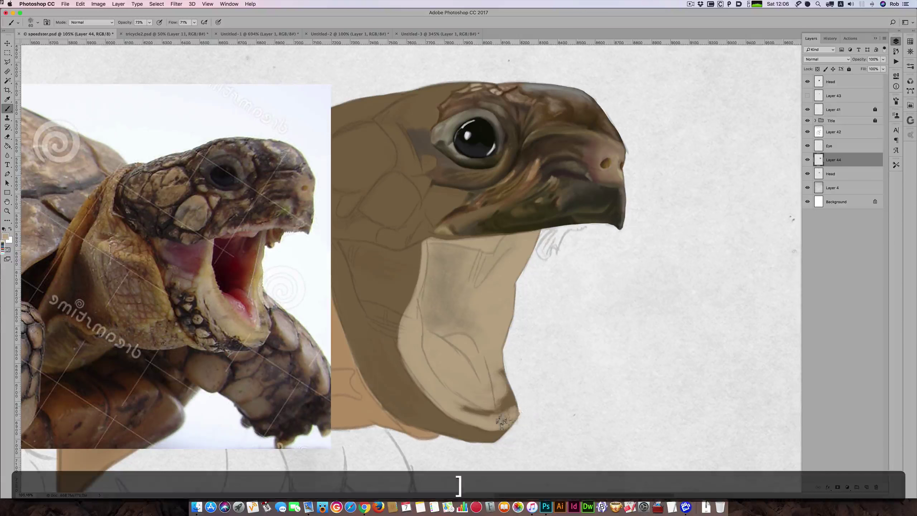
{"action": "mouse_move", "coordinate": [512, 416]}
{"action": "left_mouse_down"}
{"action": "mouse_move", "coordinate": [456, 405]}
{"action": "mouse_move", "coordinate": [503, 409]}
{"action": "left_mouse_up"}
{"action": "key", "text": "bracketright"}
{"action": "key", "text": "bracketright"}
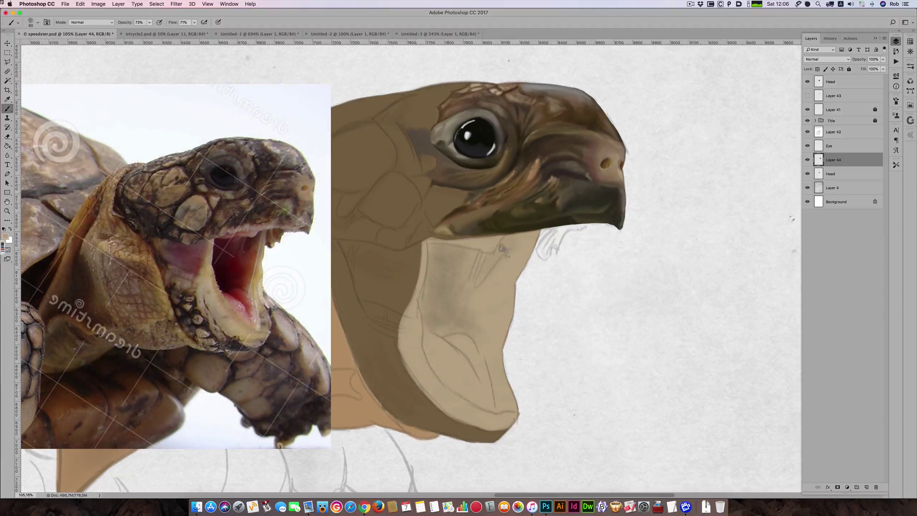
Sample the muted purple of the photo's cheek and paint a line along the upper edge of the cheek patch.
{"action": "left_click_drag", "start_coordinate": [457, 241], "coordinate": [459, 234]}
{"action": "key", "text": "alt"}
{"action": "left_click", "coordinate": [195, 251], "text": "alt"}
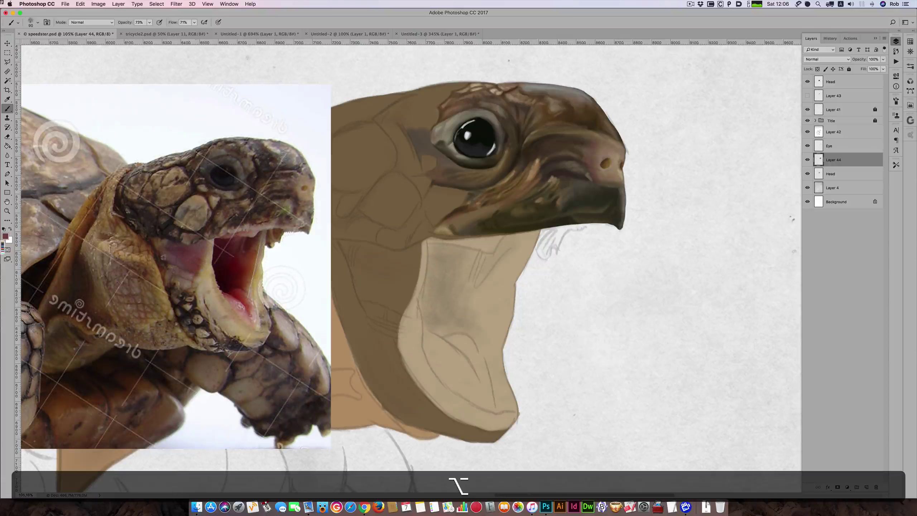
{"action": "left_click", "coordinate": [166, 256], "text": "alt"}
{"action": "key", "text": "bracketleft"}
{"action": "key", "text": "bracketright"}
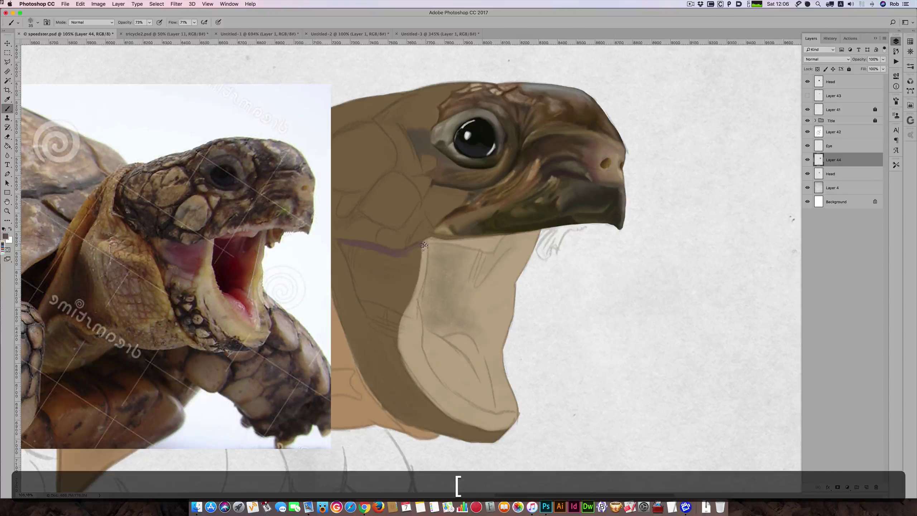
{"action": "key", "text": "bracketright"}
{"action": "key", "text": "bracketright"}
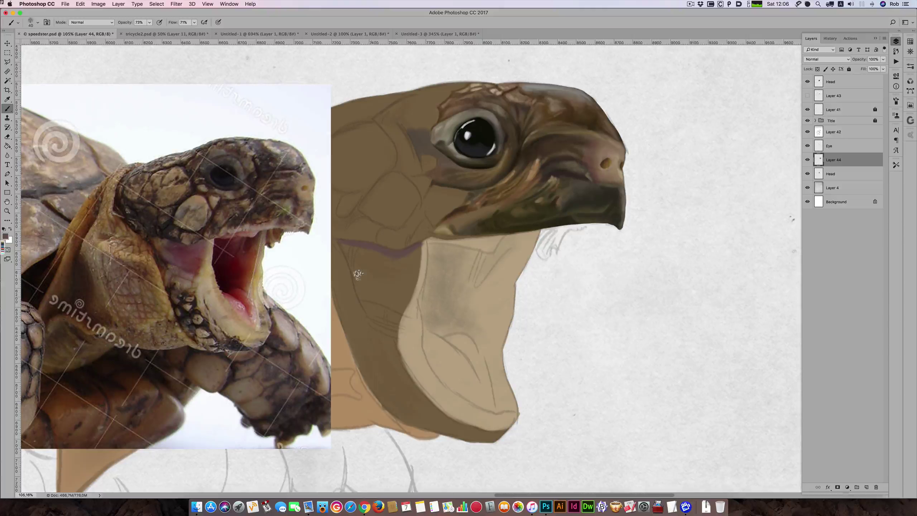
Continue the purple outline down the mouth side and around the bottom of the cheek patch.
{"action": "left_click_drag", "start_coordinate": [421, 248], "coordinate": [409, 290]}
{"action": "key", "text": "bracketleft"}
{"action": "key", "text": "bracketright"}
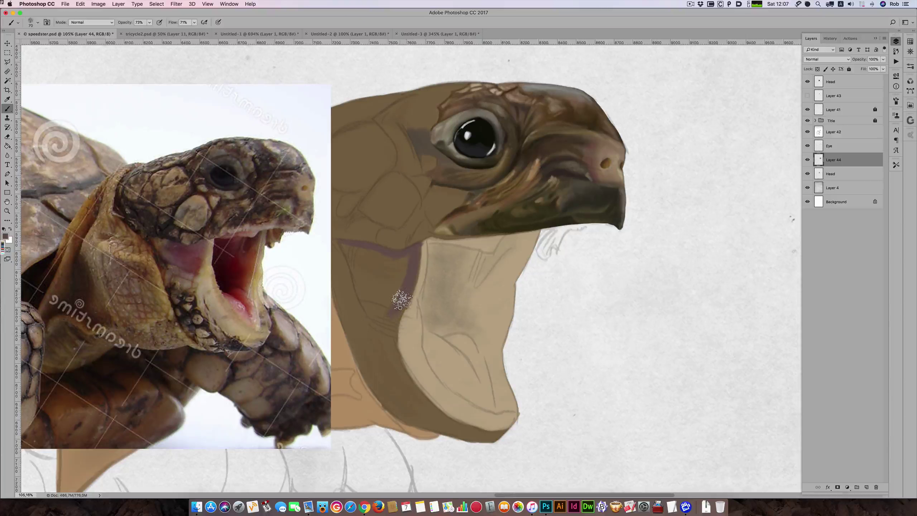
{"action": "key", "text": "bracketleft"}
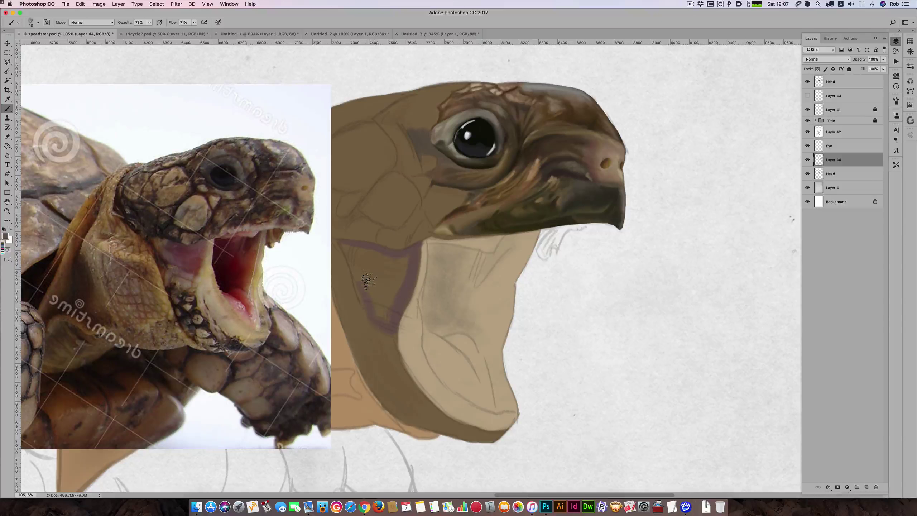
Fill the outlined cheek patch with solid purple, reducing the brush for its edges and corners.
{"action": "key", "text": "bracketleft"}
{"action": "key", "text": "bracketright"}
{"action": "mouse_move", "coordinate": [379, 317]}
{"action": "left_mouse_down"}
{"action": "mouse_move", "coordinate": [392, 290]}
{"action": "mouse_move", "coordinate": [384, 314]}
{"action": "left_mouse_up"}
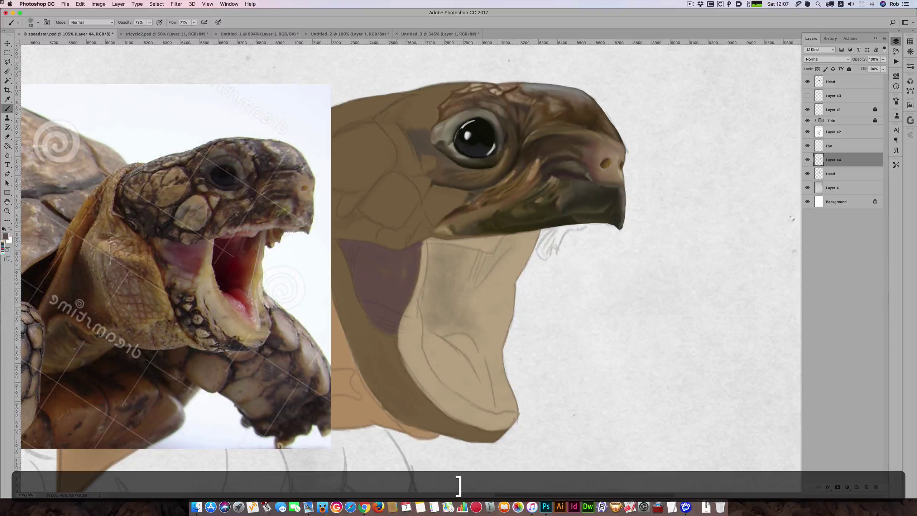
{"action": "key", "text": "bracketleft"}
{"action": "key", "text": "bracketleft"}
{"action": "key", "text": "bracketleft"}
{"action": "key", "text": "bracketleft"}
{"action": "key", "text": "bracketleft"}
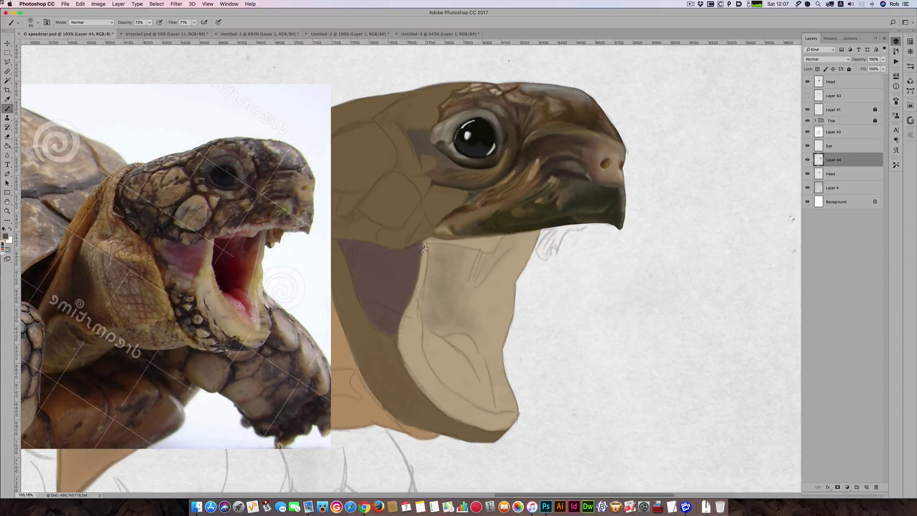
{"action": "key", "text": "bracketright"}
Sample a reddish brown and paint it with a small brush along the cheek patch's edge beside the mouth.
{"action": "key", "text": "alt"}
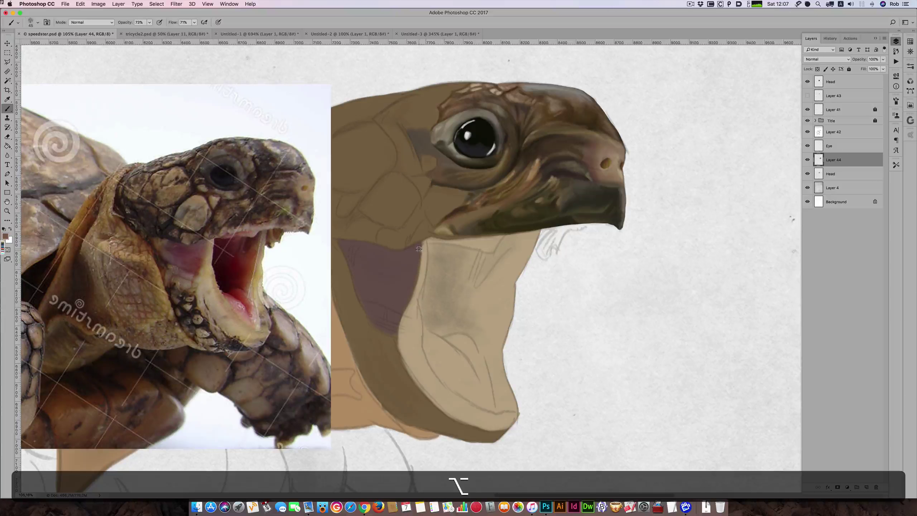
{"action": "key", "text": "bracketleft"}
{"action": "key", "text": "bracketright"}
{"action": "key", "text": "bracketleft"}
{"action": "key", "text": "bracketleft"}
{"action": "key", "text": "bracketleft"}
{"action": "key", "text": "bracketright"}
{"action": "key", "text": "bracketleft"}
{"action": "key", "text": "bracketright"}
{"action": "left_click_drag", "start_coordinate": [420, 259], "coordinate": [412, 292]}
{"action": "key", "text": "bracketleft"}
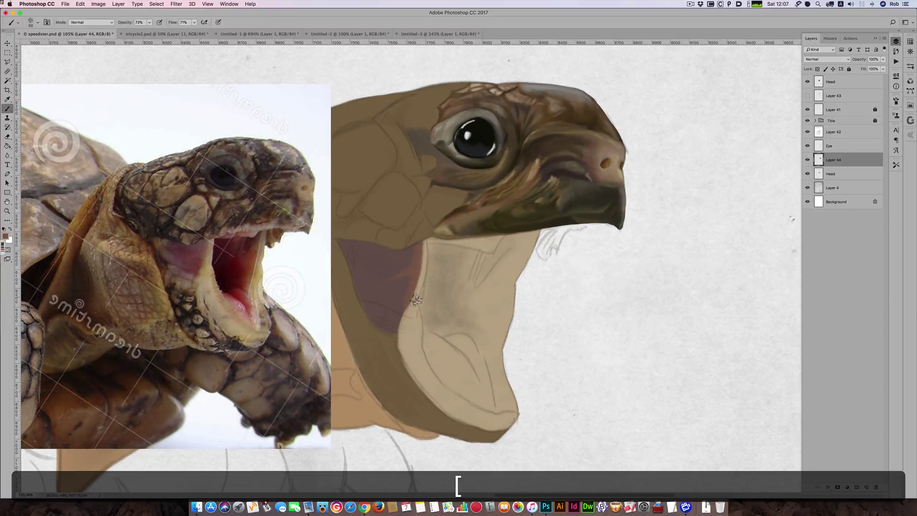
Sample the tan beside the cheek patch and paint it along the patch's mouth-side edge, varying the brush size.
{"action": "key", "text": "bracketright"}
{"action": "key", "text": "bracketright"}
{"action": "left_click", "coordinate": [415, 307], "text": "alt"}
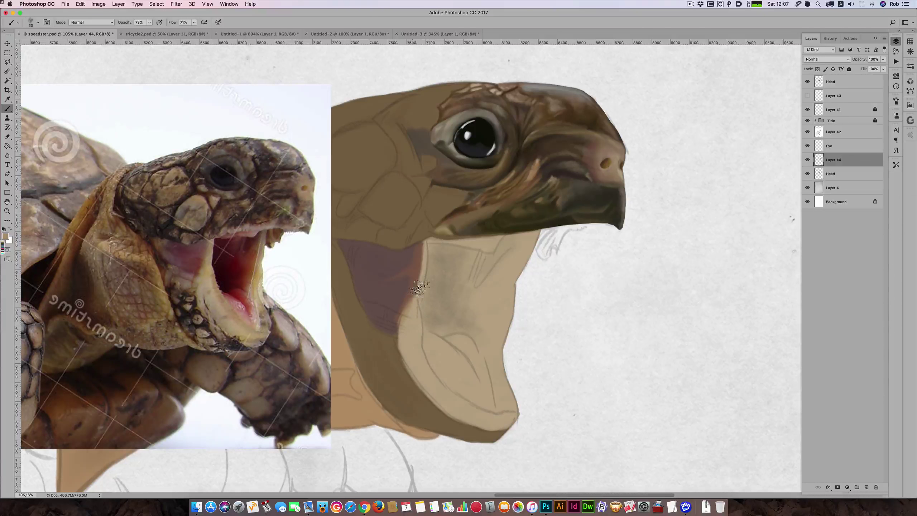
{"action": "key", "text": "bracketleft"}
{"action": "key", "text": "bracketleft"}
{"action": "key", "text": "bracketleft"}
{"action": "key", "text": "bracketright"}
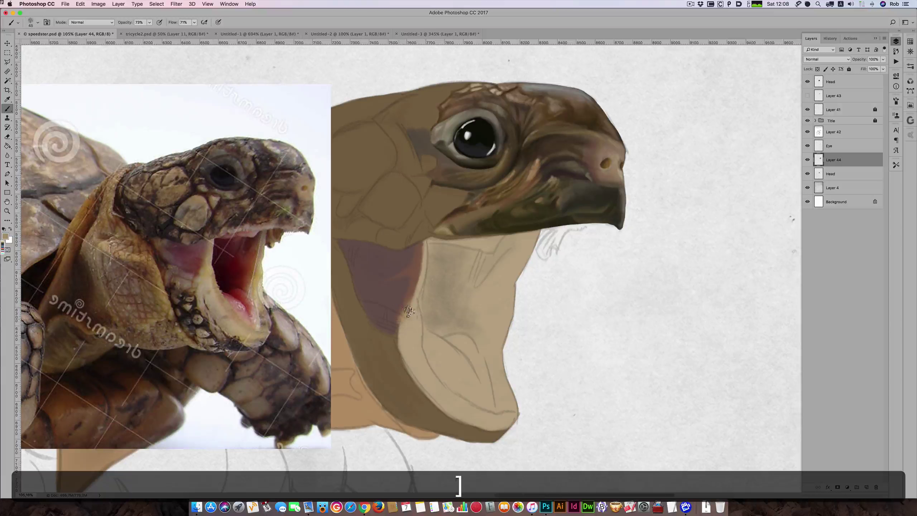
{"action": "key", "text": "bracketleft"}
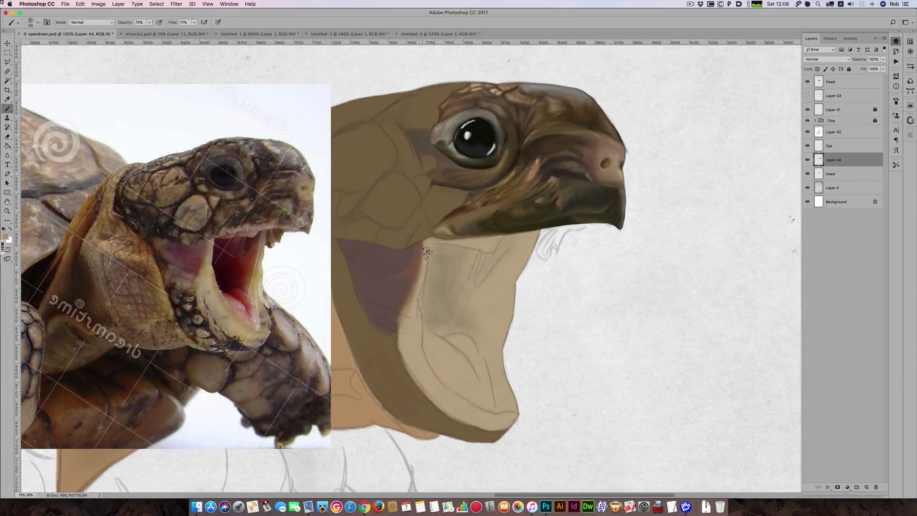
{"action": "key", "text": "bracketright"}
{"action": "key", "text": "bracketleft"}
{"action": "key", "text": "bracketright"}
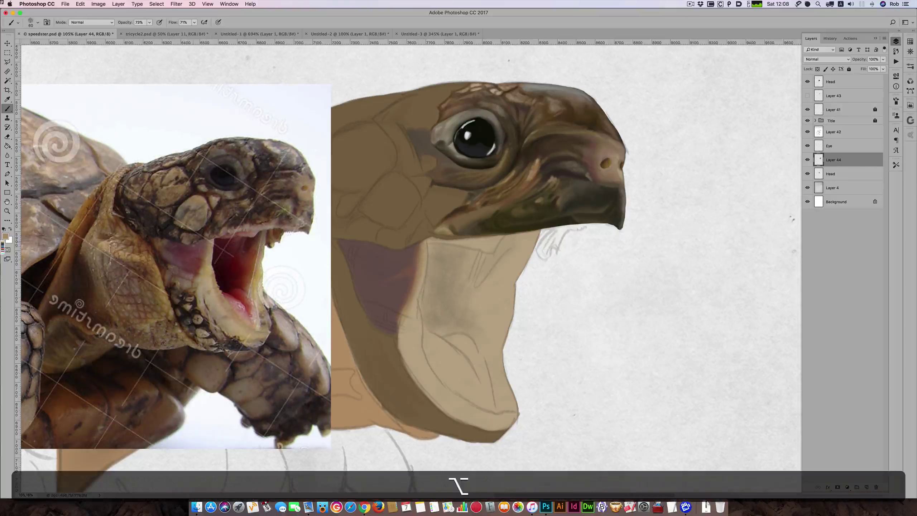
Sample the reddish tone of the photo's inner cheek and paint subtle streaks across the purple cheek patch.
{"action": "left_click", "coordinate": [204, 250], "text": "alt"}
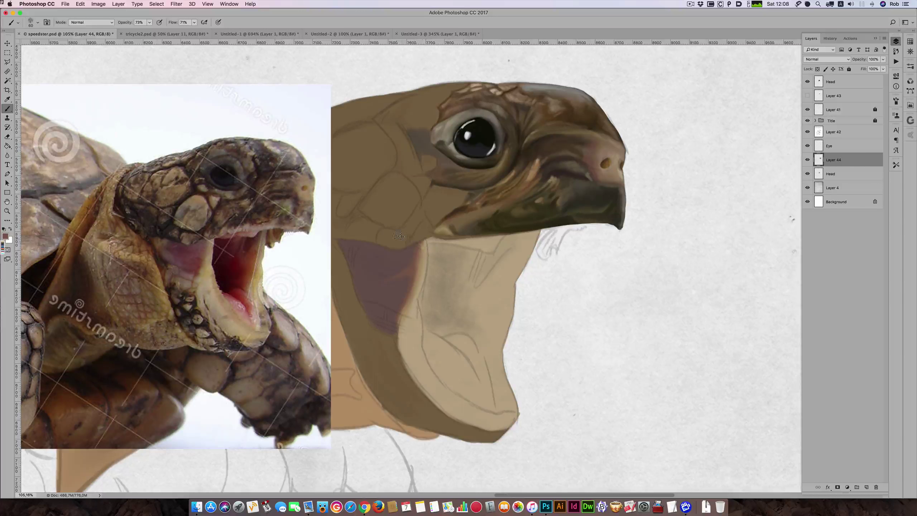
{"action": "key", "text": "bracketleft"}
{"action": "key", "text": "bracketright"}
{"action": "key", "text": "bracketright"}
{"action": "key", "text": "bracketright"}
{"action": "key", "text": "bracketright"}
{"action": "key", "text": "bracketright"}
{"action": "key", "text": "alt"}
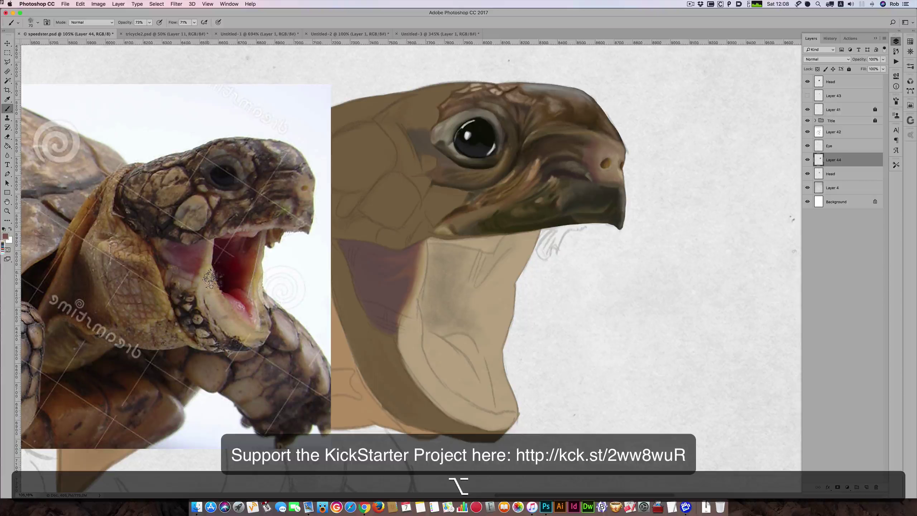
Sample orange-tan tones from the photo's lip and paint the mouth rim beside the cheek patch's lower end.
{"action": "left_click", "coordinate": [207, 273], "text": "alt"}
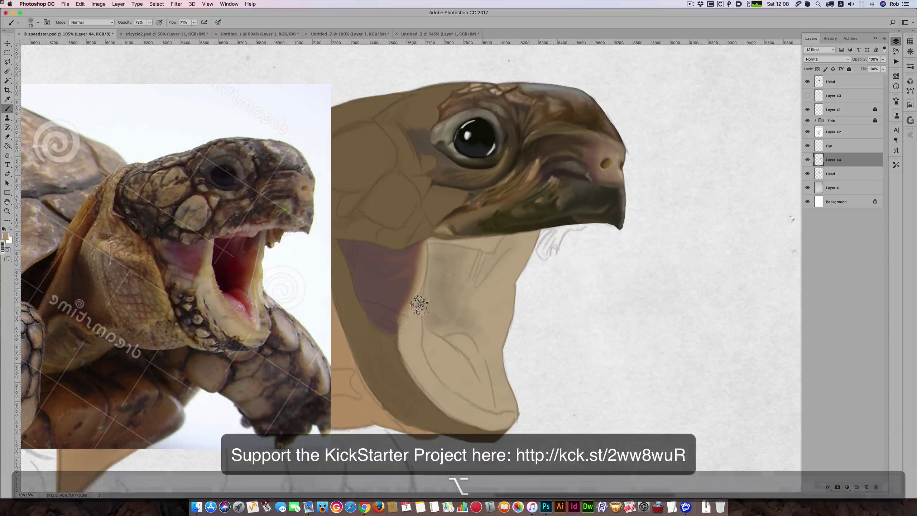
{"action": "mouse_move", "coordinate": [419, 304]}
{"action": "left_mouse_down"}
{"action": "mouse_move", "coordinate": [423, 293]}
{"action": "mouse_move", "coordinate": [416, 329]}
{"action": "left_mouse_up"}
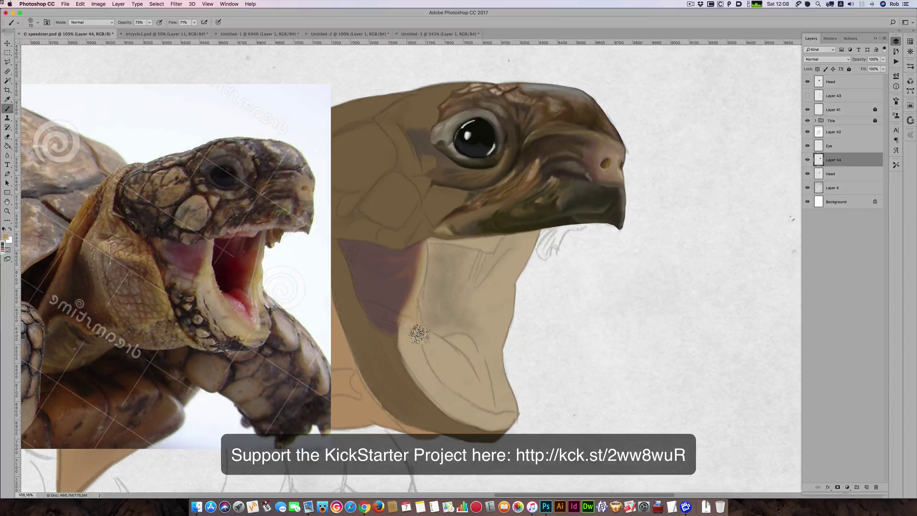
{"action": "left_click", "coordinate": [214, 284], "text": "alt"}
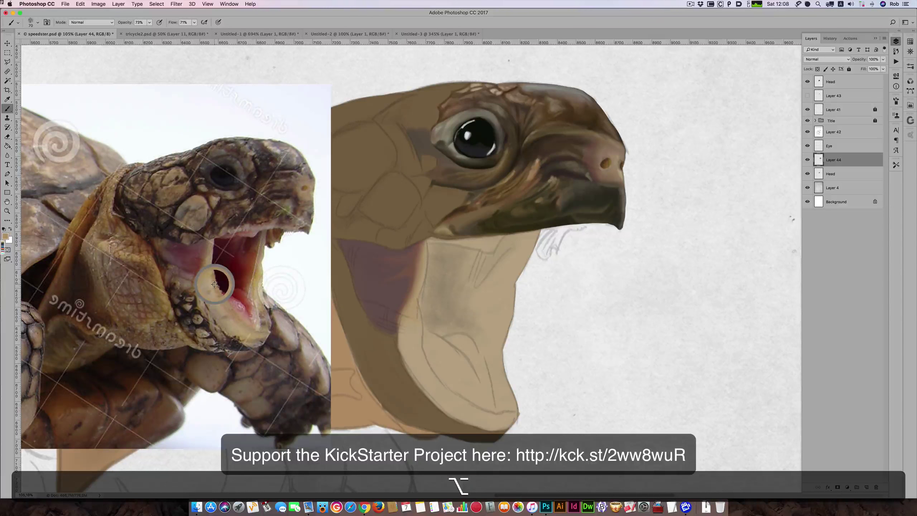
{"action": "key", "text": "bracketleft"}
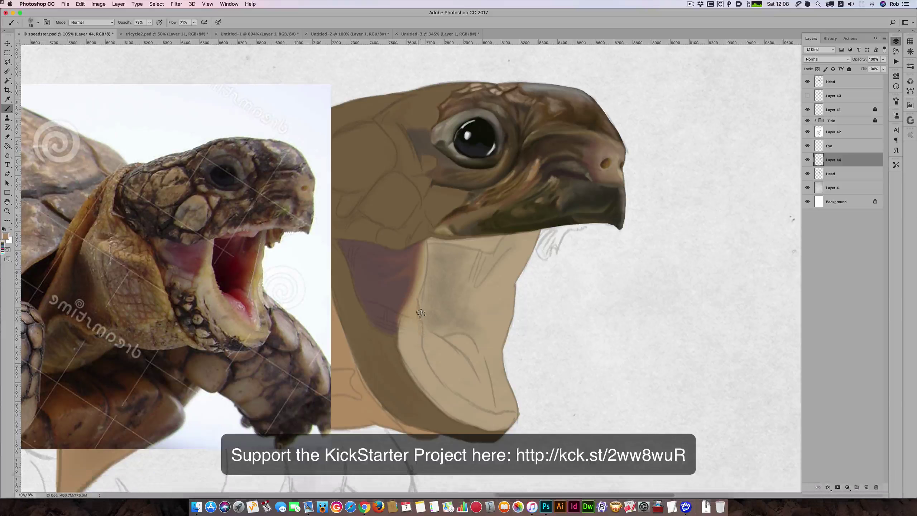
{"action": "key", "text": "bracketleft"}
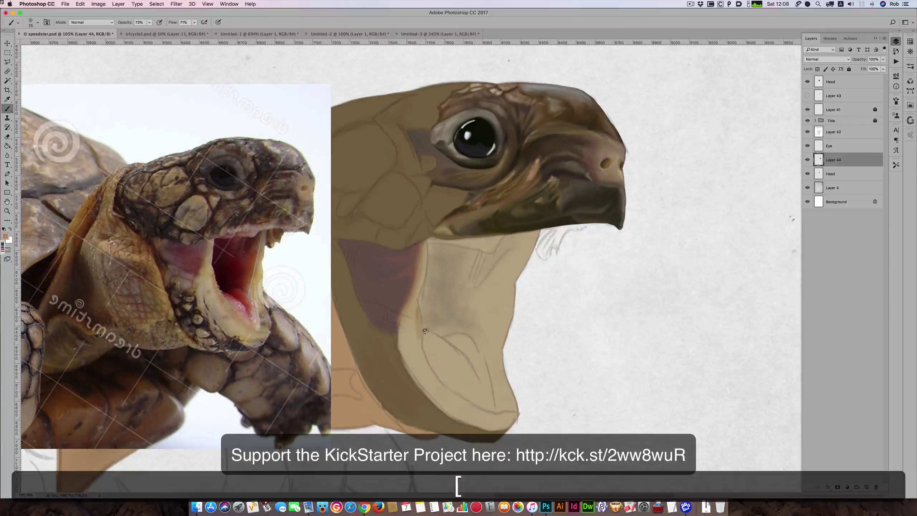
Extend the orange-tan line down the lower jaw's inner rim to its front with a larger brush.
{"action": "key", "text": "bracketright"}
{"action": "key", "text": "bracketright"}
{"action": "key", "text": "bracketright"}
{"action": "key", "text": "bracketright"}
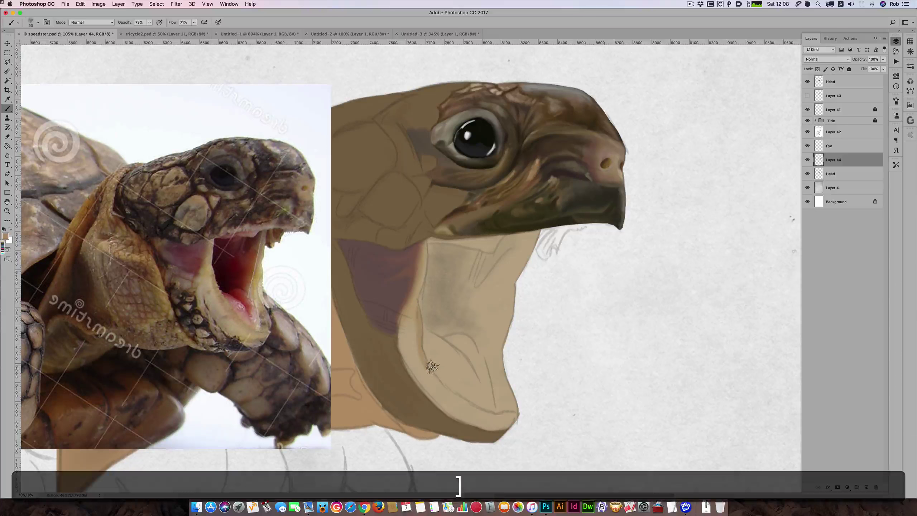
{"action": "key", "text": "bracketleft"}
{"action": "key", "text": "bracketright"}
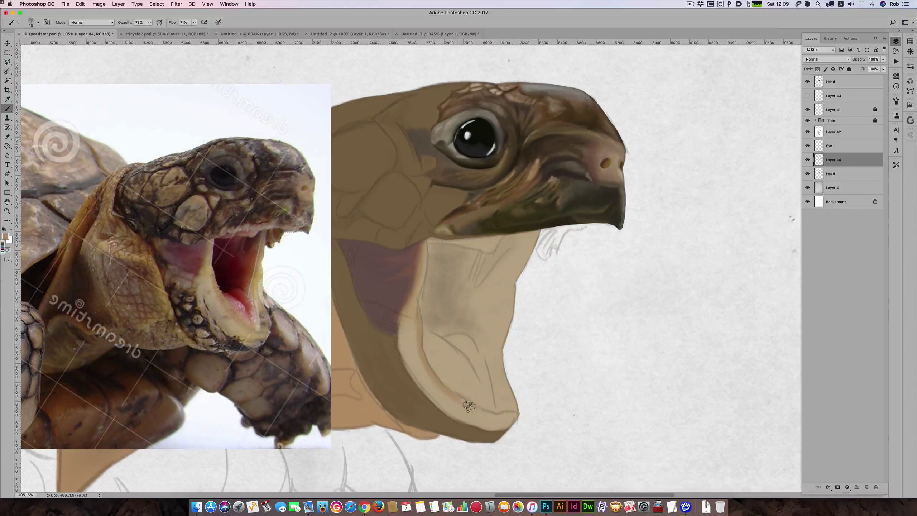
{"action": "key", "text": "bracketright"}
{"action": "key", "text": "bracketleft"}
Sample the near-black red of the photo's mouth and outline the mouth cavity's rear edge with a small brush.
{"action": "left_click", "coordinate": [218, 270], "text": "alt"}
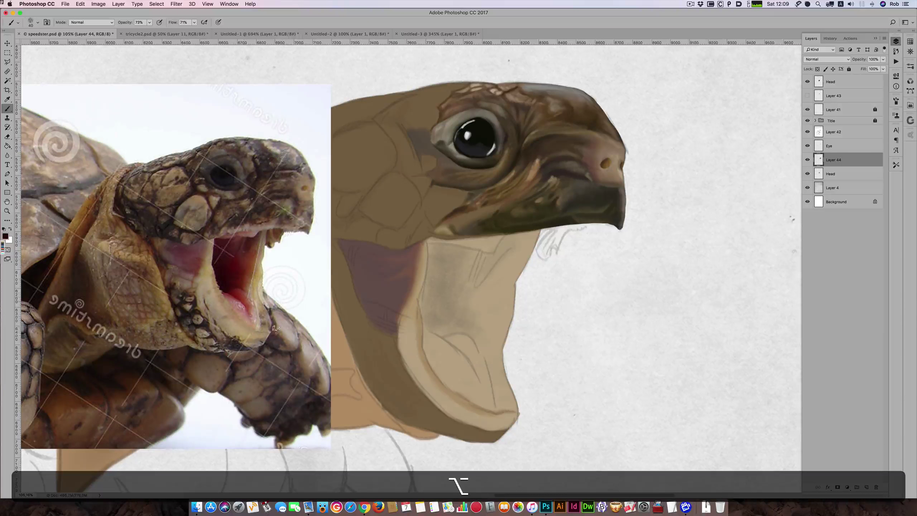
{"action": "key", "text": "bracketleft"}
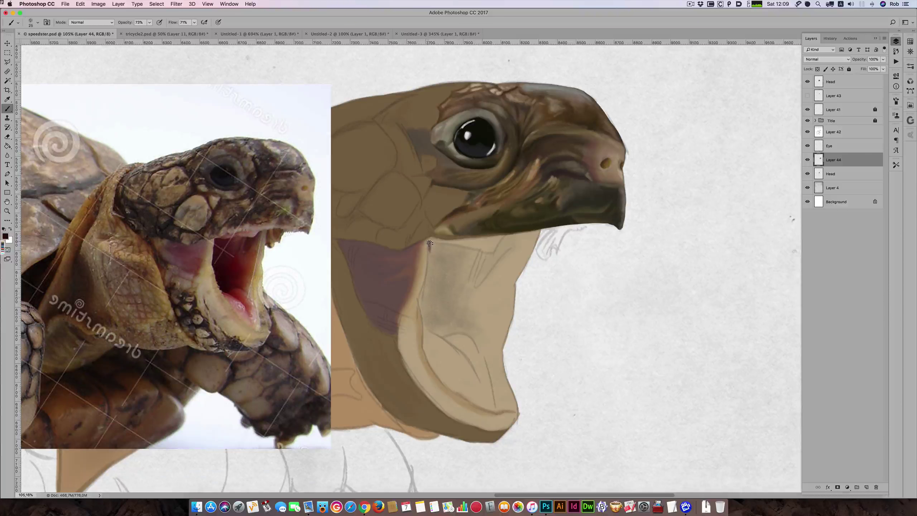
{"action": "key", "text": "bracketleft"}
{"action": "key", "text": "bracketright"}
{"action": "key", "text": "bracketright"}
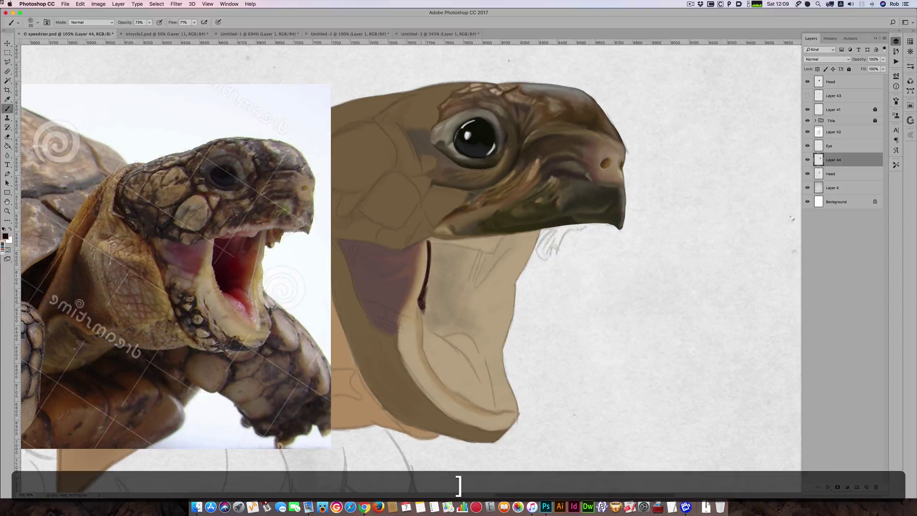
{"action": "key", "text": "bracketleft"}
{"action": "left_click_drag", "start_coordinate": [424, 311], "coordinate": [425, 323]}
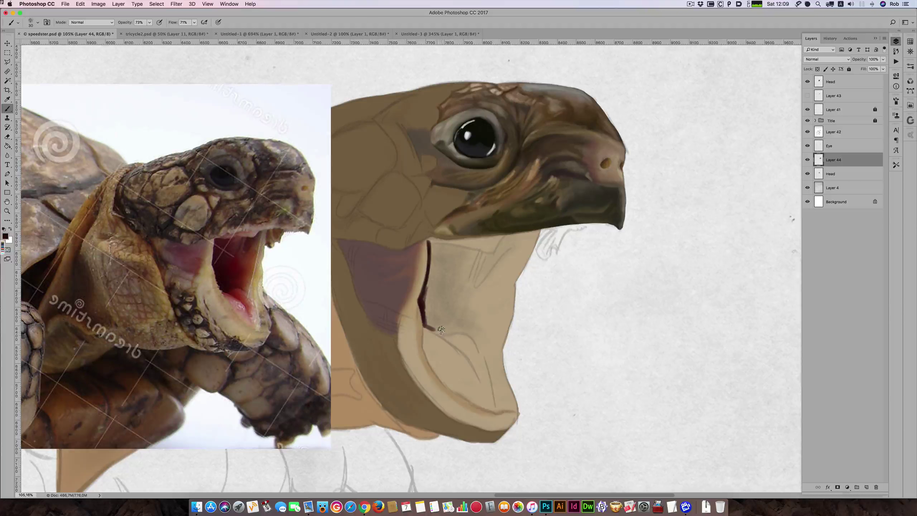
Fill the lower rear of the mouth cavity with the near-black red, enlarging the brush.
{"action": "key", "text": "bracketright"}
{"action": "key", "text": "bracketright"}
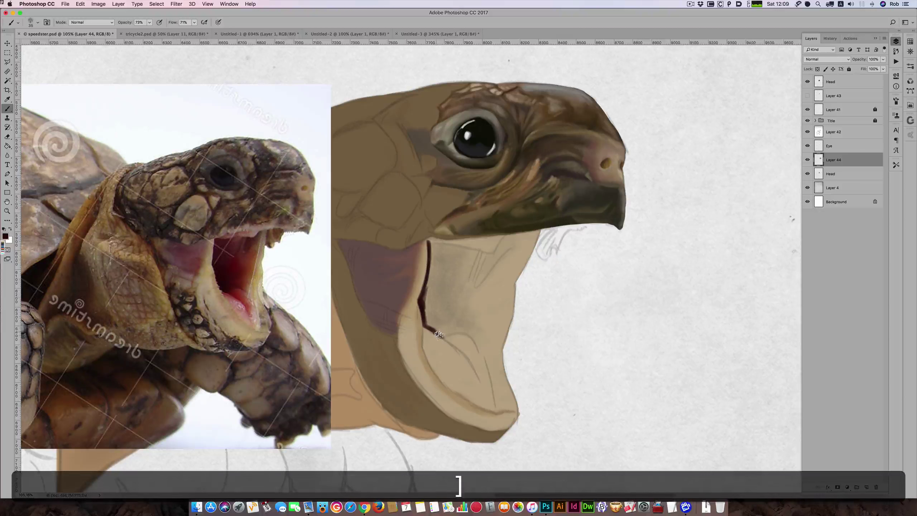
{"action": "key", "text": "bracketright"}
{"action": "key", "text": "bracketright"}
{"action": "mouse_move", "coordinate": [444, 337]}
{"action": "left_mouse_down"}
{"action": "mouse_move", "coordinate": [430, 330]}
{"action": "mouse_move", "coordinate": [435, 272]}
{"action": "mouse_move", "coordinate": [441, 327]}
{"action": "mouse_move", "coordinate": [443, 278]}
{"action": "left_mouse_up"}
{"action": "key", "text": "bracketleft"}
{"action": "key", "text": "bracketright"}
{"action": "key", "text": "bracketleft"}
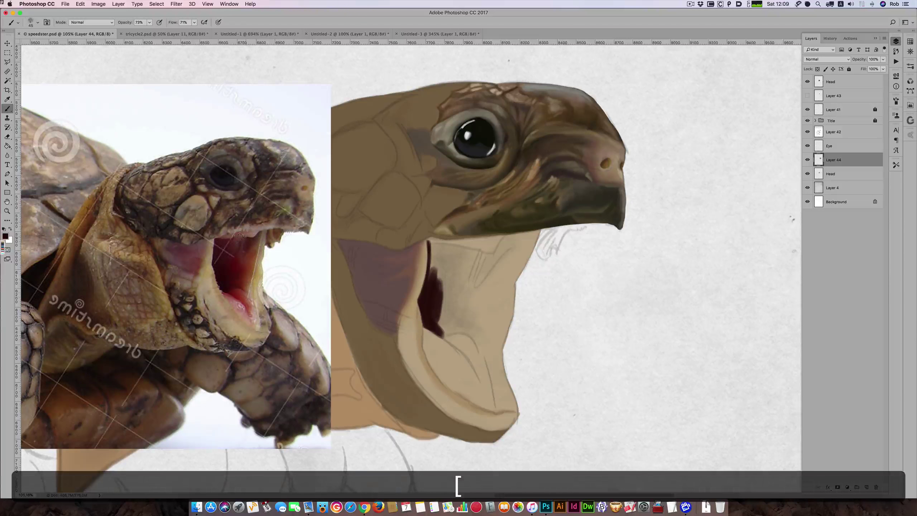
Sample a dark maroon from the photo's mouth and paint the upper rear of the cavity beneath the upper jaw.
{"action": "left_click", "coordinate": [247, 246], "text": "alt"}
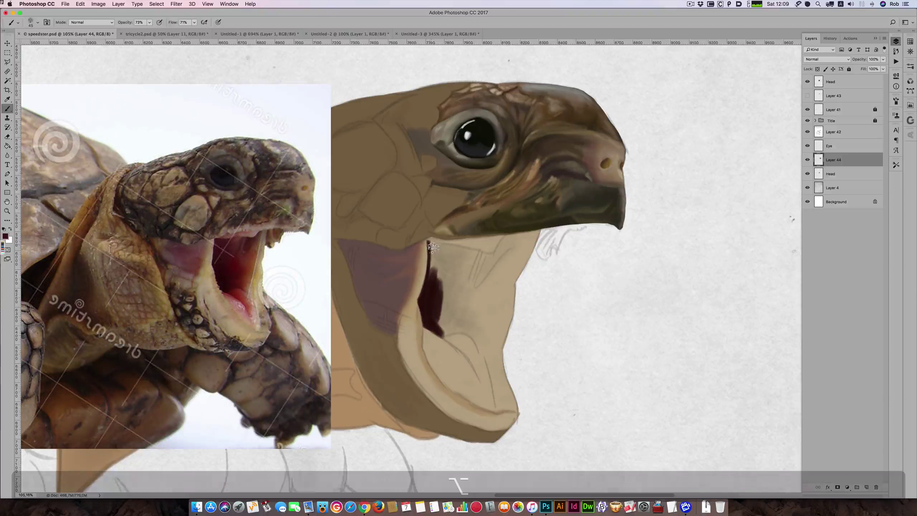
{"action": "key", "text": "bracketleft"}
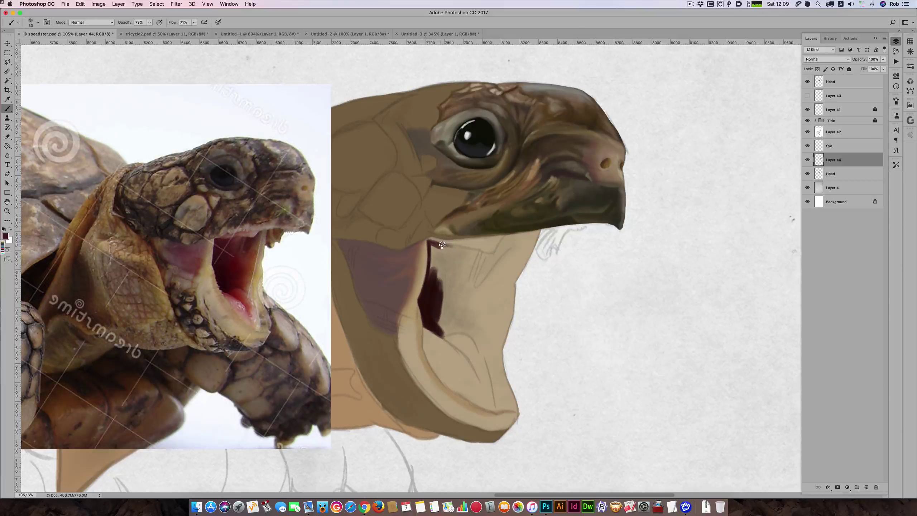
{"action": "key", "text": "bracketright"}
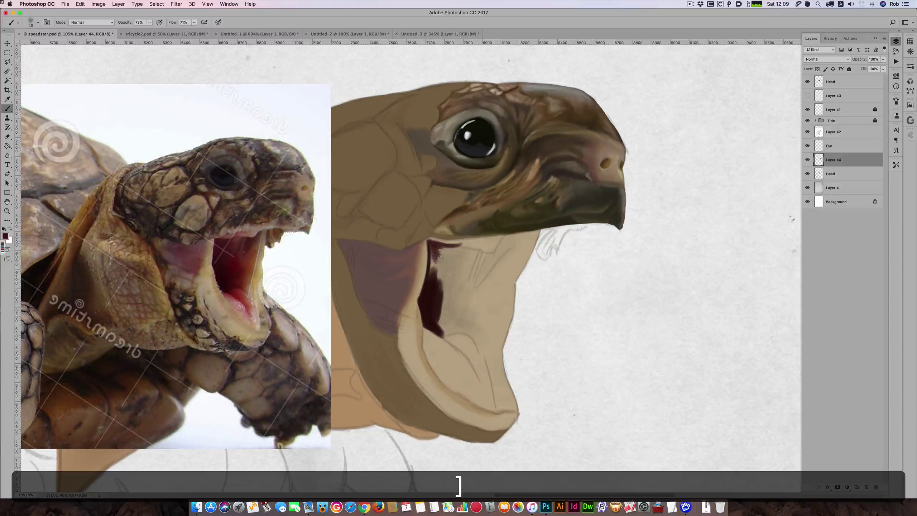
{"action": "mouse_move", "coordinate": [437, 255]}
{"action": "left_mouse_down"}
{"action": "mouse_move", "coordinate": [433, 277]}
{"action": "mouse_move", "coordinate": [435, 259]}
{"action": "mouse_move", "coordinate": [442, 255]}
{"action": "left_mouse_up"}
{"action": "key", "text": "bracketright"}
{"action": "key", "text": "bracketleft"}
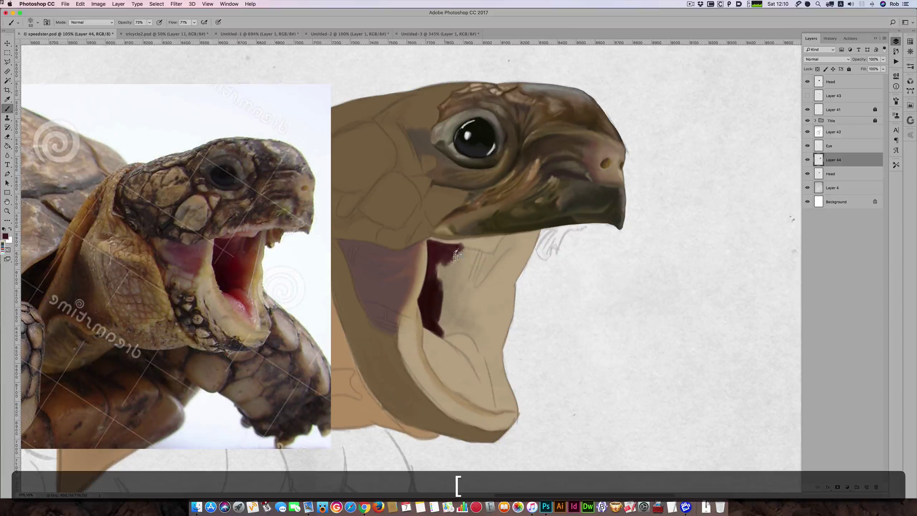
{"action": "key", "text": "bracketright"}
Sample deeper reds from the photo's mouth, then widen the throat area and blend over its pale gap.
{"action": "left_click", "coordinate": [233, 248], "text": "alt"}
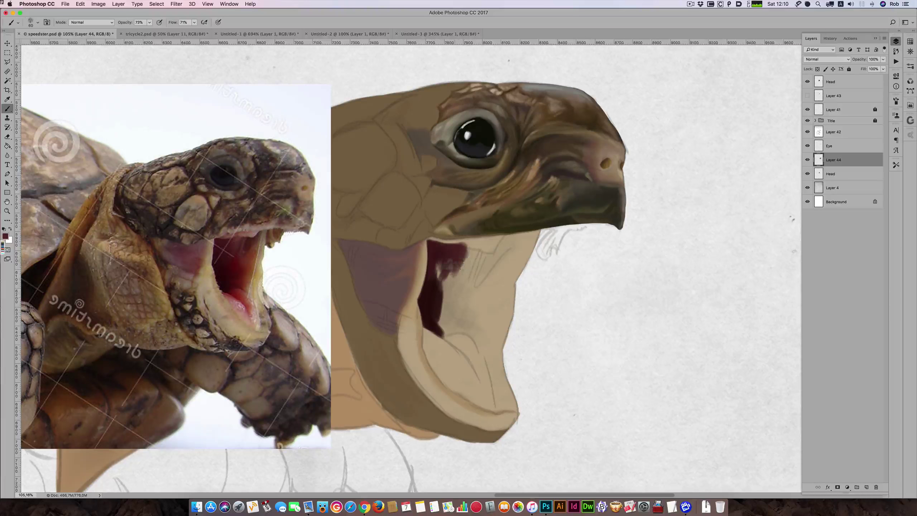
{"action": "mouse_move", "coordinate": [474, 257]}
{"action": "left_mouse_down"}
{"action": "mouse_move", "coordinate": [458, 282]}
{"action": "mouse_move", "coordinate": [459, 312]}
{"action": "mouse_move", "coordinate": [464, 284]}
{"action": "left_mouse_up"}
{"action": "left_click", "coordinate": [231, 262], "text": "alt"}
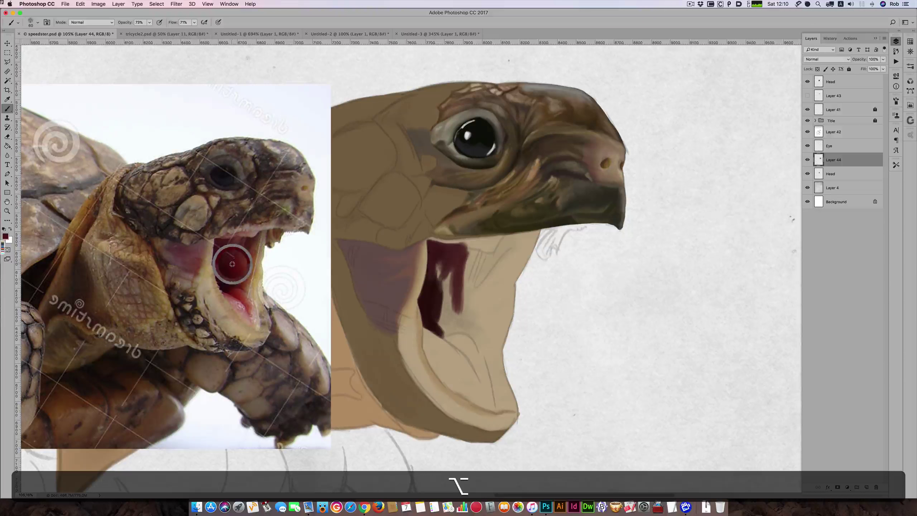
{"action": "left_click", "coordinate": [431, 291], "text": "alt"}
{"action": "left_click", "coordinate": [232, 268], "text": "alt"}
{"action": "mouse_move", "coordinate": [457, 309]}
{"action": "left_mouse_down"}
{"action": "mouse_move", "coordinate": [457, 279]}
{"action": "mouse_move", "coordinate": [449, 302]}
{"action": "left_mouse_up"}
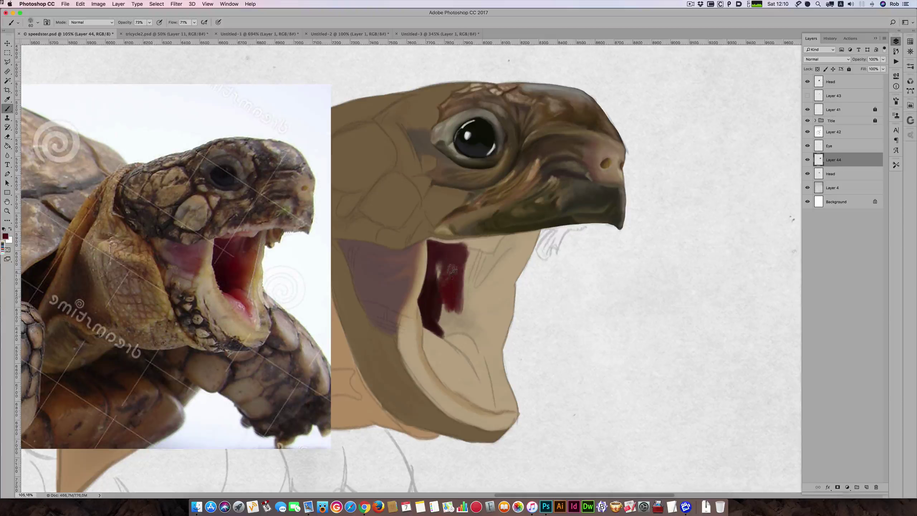
{"action": "left_click_drag", "start_coordinate": [456, 292], "coordinate": [450, 266]}
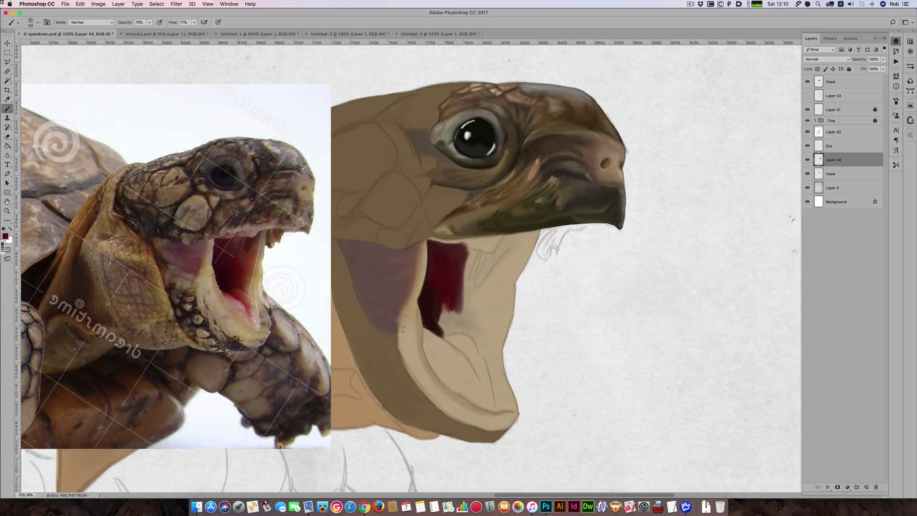
Pick up a darker maroon and extend the throat's lower end, blending it into the red above.
{"action": "key", "text": "alt"}
{"action": "left_click_drag", "start_coordinate": [443, 326], "coordinate": [450, 326]}
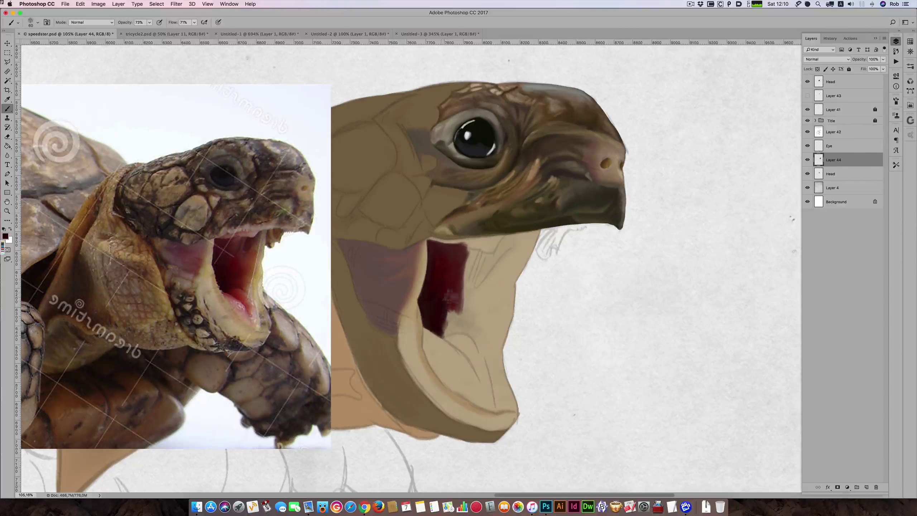
{"action": "key", "text": "alt"}
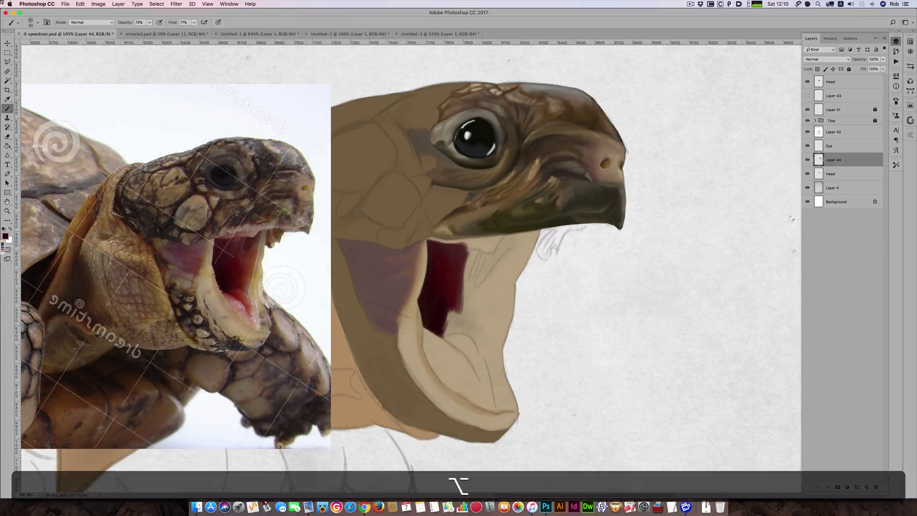
Paint the far inner cheek and the back of the tongue brownish red, softening the outer side with a sampled lighter brown.
{"action": "left_click", "coordinate": [247, 265], "text": "alt"}
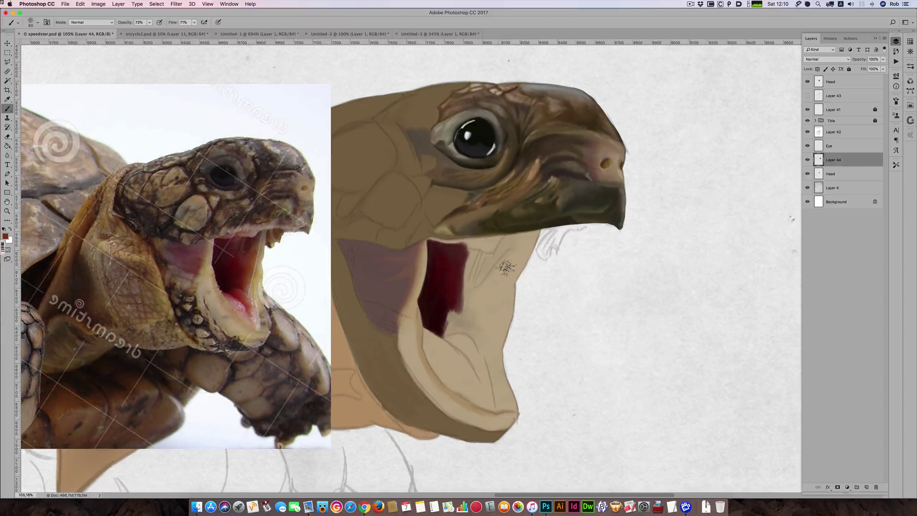
{"action": "mouse_move", "coordinate": [506, 269]}
{"action": "left_mouse_down"}
{"action": "mouse_move", "coordinate": [498, 296]}
{"action": "mouse_move", "coordinate": [519, 263]}
{"action": "mouse_move", "coordinate": [499, 294]}
{"action": "mouse_move", "coordinate": [496, 283]}
{"action": "mouse_move", "coordinate": [487, 289]}
{"action": "mouse_move", "coordinate": [514, 263]}
{"action": "mouse_move", "coordinate": [492, 317]}
{"action": "mouse_move", "coordinate": [445, 336]}
{"action": "mouse_move", "coordinate": [475, 334]}
{"action": "mouse_move", "coordinate": [447, 338]}
{"action": "mouse_move", "coordinate": [467, 334]}
{"action": "mouse_move", "coordinate": [450, 338]}
{"action": "mouse_move", "coordinate": [476, 340]}
{"action": "mouse_move", "coordinate": [468, 336]}
{"action": "mouse_move", "coordinate": [482, 349]}
{"action": "mouse_move", "coordinate": [479, 339]}
{"action": "mouse_move", "coordinate": [487, 356]}
{"action": "mouse_move", "coordinate": [483, 335]}
{"action": "mouse_move", "coordinate": [468, 324]}
{"action": "mouse_move", "coordinate": [477, 331]}
{"action": "mouse_move", "coordinate": [479, 321]}
{"action": "mouse_move", "coordinate": [478, 334]}
{"action": "mouse_move", "coordinate": [486, 300]}
{"action": "mouse_move", "coordinate": [478, 327]}
{"action": "left_mouse_up"}
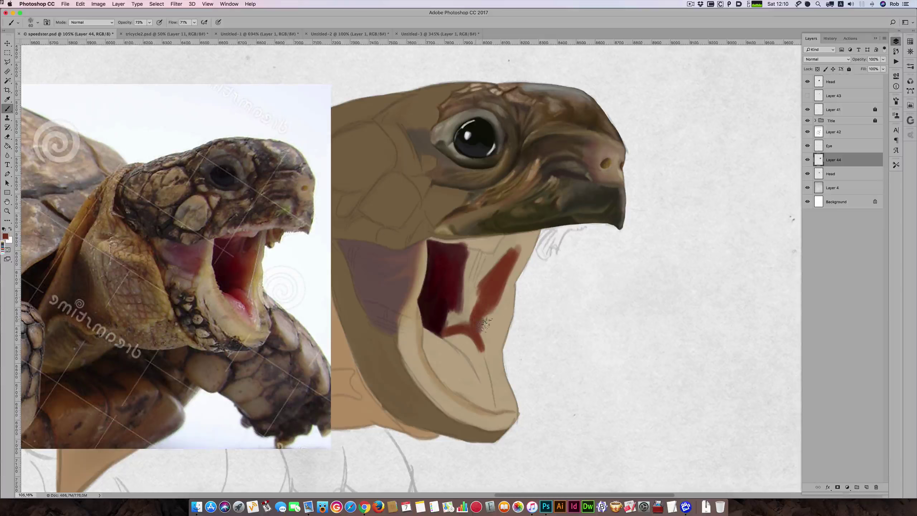
{"action": "left_click", "coordinate": [245, 288], "text": "alt"}
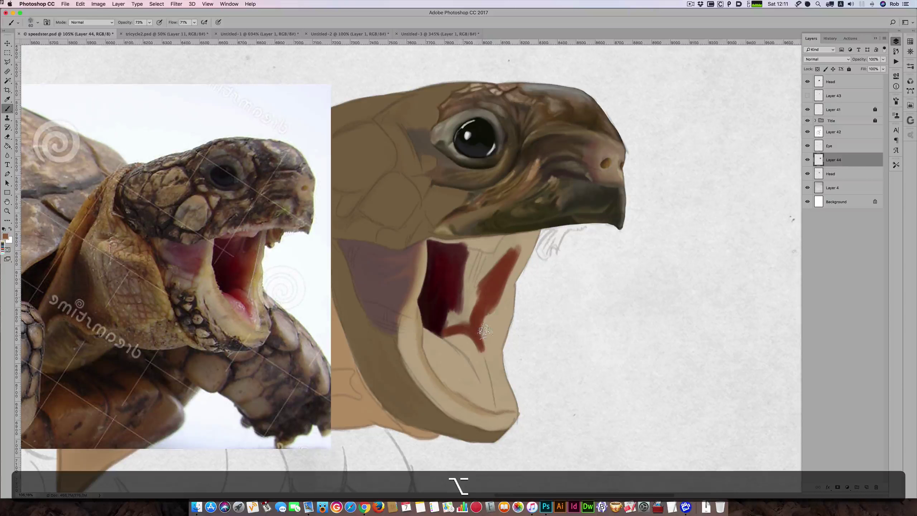
{"action": "mouse_move", "coordinate": [485, 331]}
{"action": "left_mouse_down"}
{"action": "mouse_move", "coordinate": [501, 308]}
{"action": "mouse_move", "coordinate": [490, 327]}
{"action": "mouse_move", "coordinate": [511, 284]}
{"action": "mouse_move", "coordinate": [485, 317]}
{"action": "mouse_move", "coordinate": [518, 275]}
{"action": "mouse_move", "coordinate": [511, 283]}
{"action": "mouse_move", "coordinate": [515, 264]}
{"action": "left_mouse_up"}
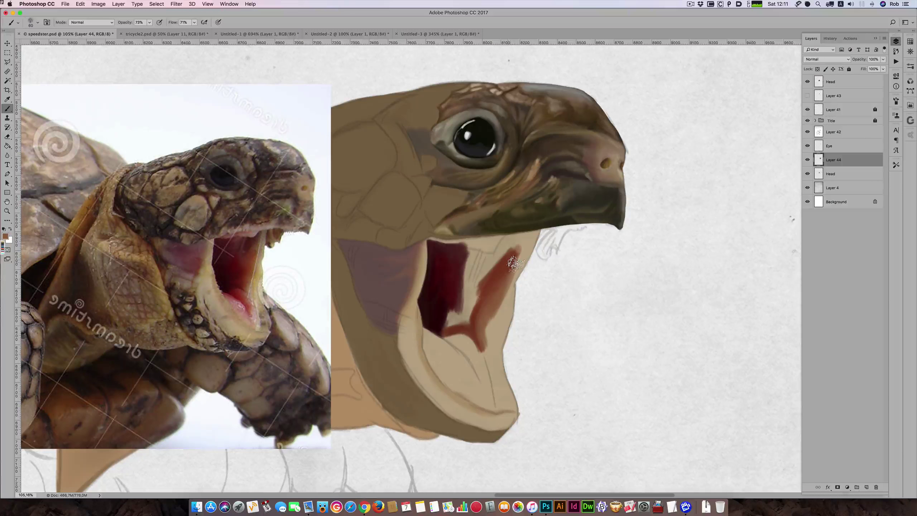
Sample dark maroons from the photo's mouth and paint a narrow shadow beside the upper inner cheek, beneath the upper jaw.
{"action": "left_click", "coordinate": [247, 242], "text": "alt"}
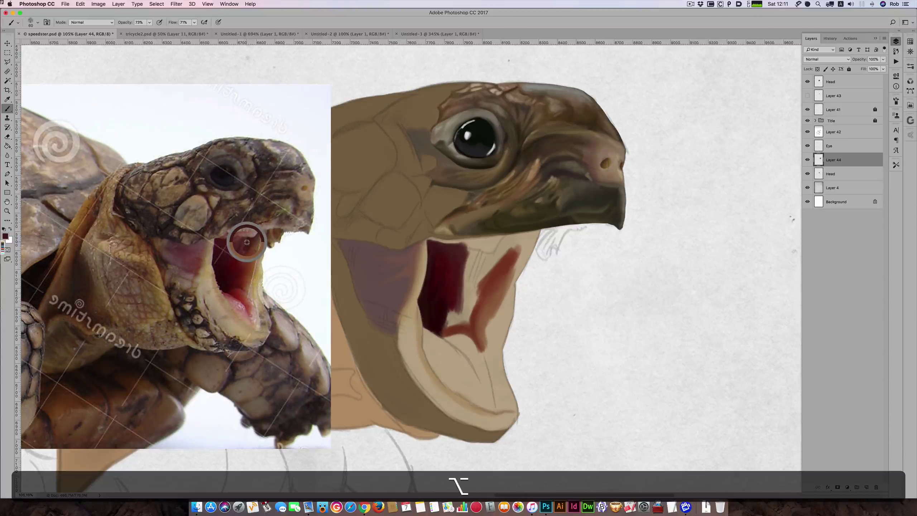
{"action": "key", "text": "bracketleft"}
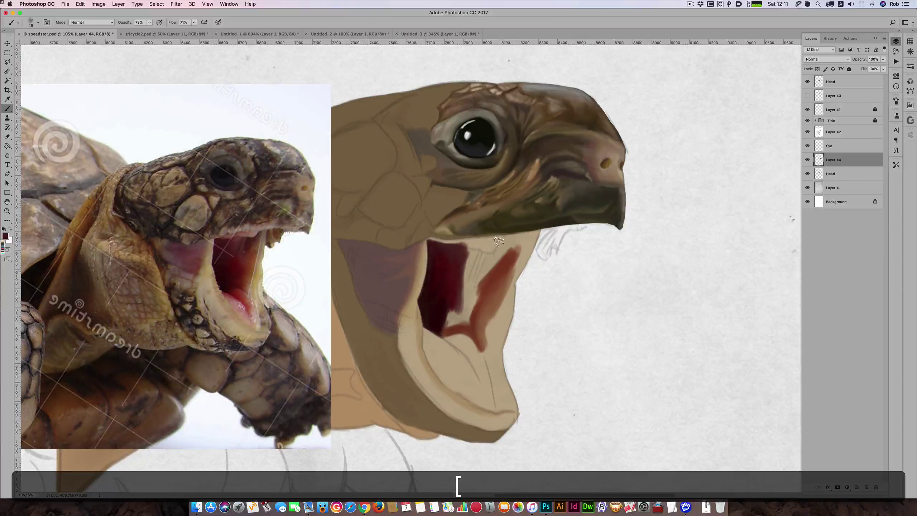
{"action": "key", "text": "bracketleft"}
{"action": "key", "text": "bracketright"}
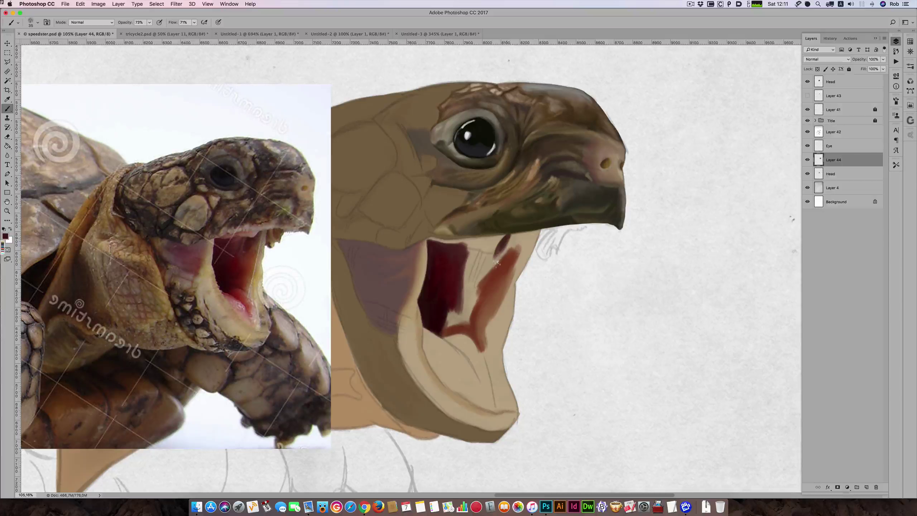
{"action": "key", "text": "bracketright"}
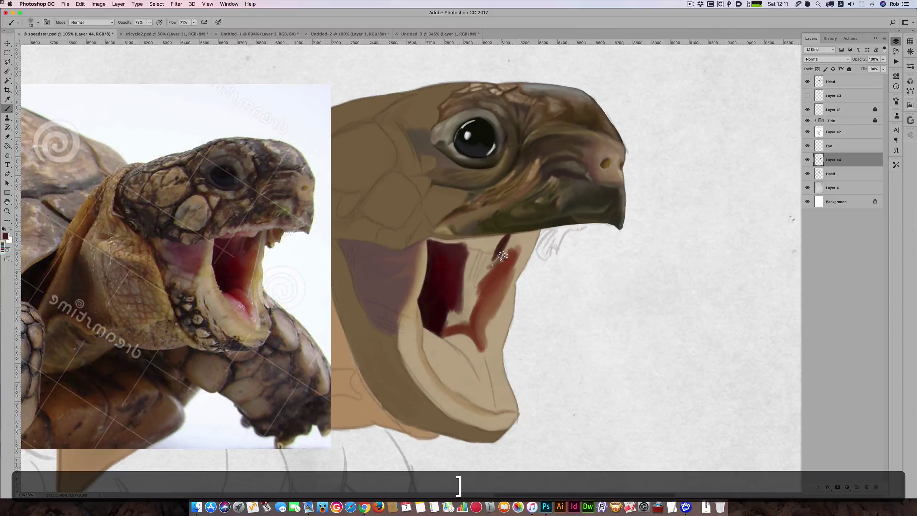
{"action": "key", "text": "bracketleft"}
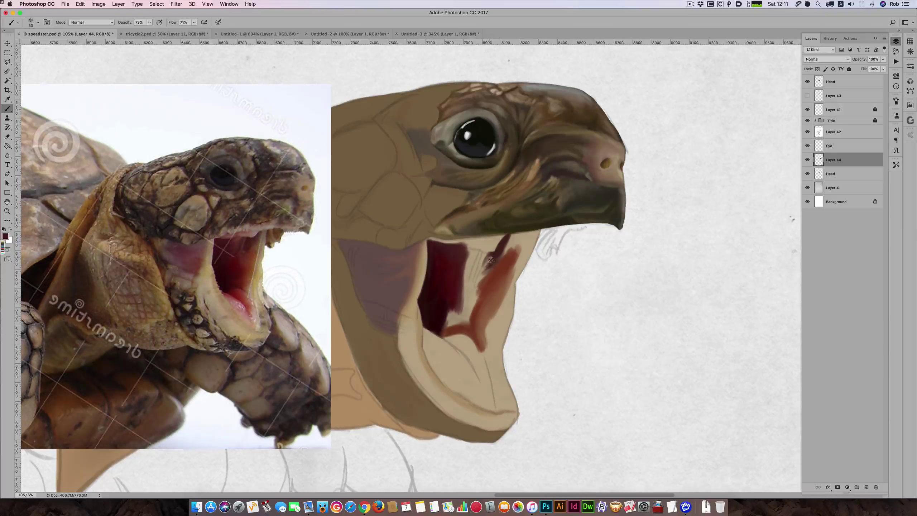
{"action": "key", "text": "bracketright"}
{"action": "key", "text": "bracketleft"}
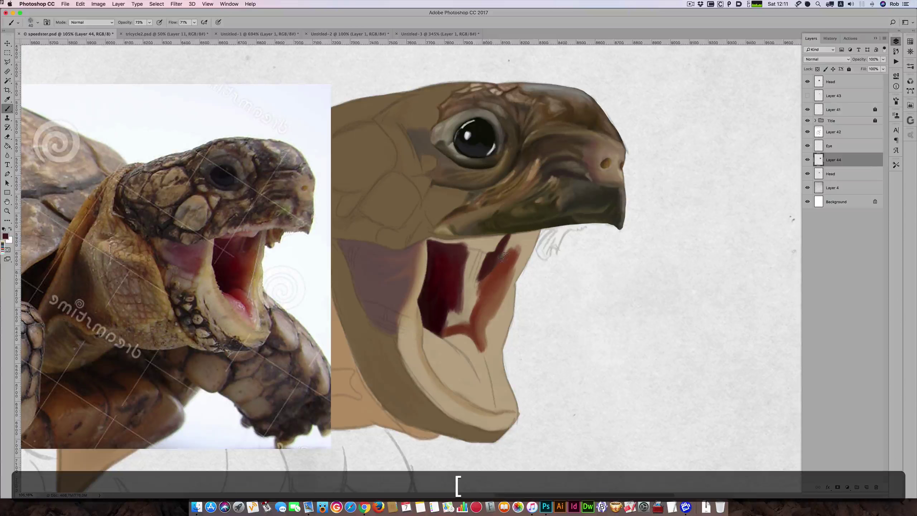
{"action": "left_click", "coordinate": [253, 243], "text": "alt"}
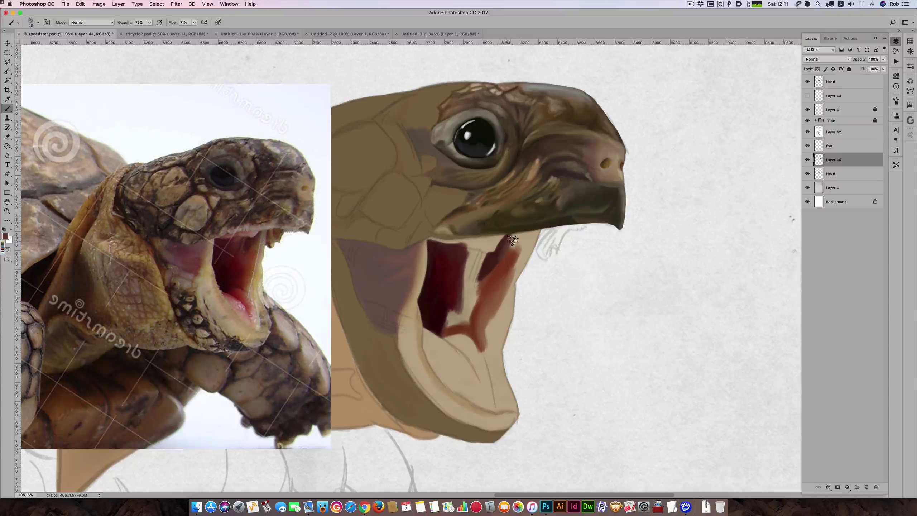
{"action": "left_click_drag", "start_coordinate": [514, 245], "coordinate": [498, 270]}
Sample browns from the photo's far lip and warm the upper outer edge of the far inner cheek.
{"action": "left_click", "coordinate": [263, 243], "text": "alt"}
{"action": "key", "text": "alt"}
{"action": "left_click", "coordinate": [260, 255], "text": "alt"}
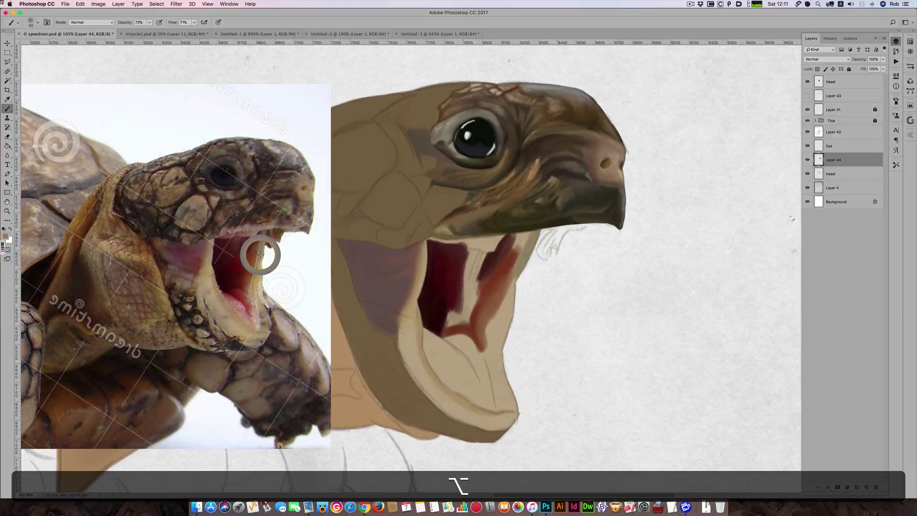
{"action": "left_click_drag", "start_coordinate": [260, 255], "coordinate": [260, 256]}
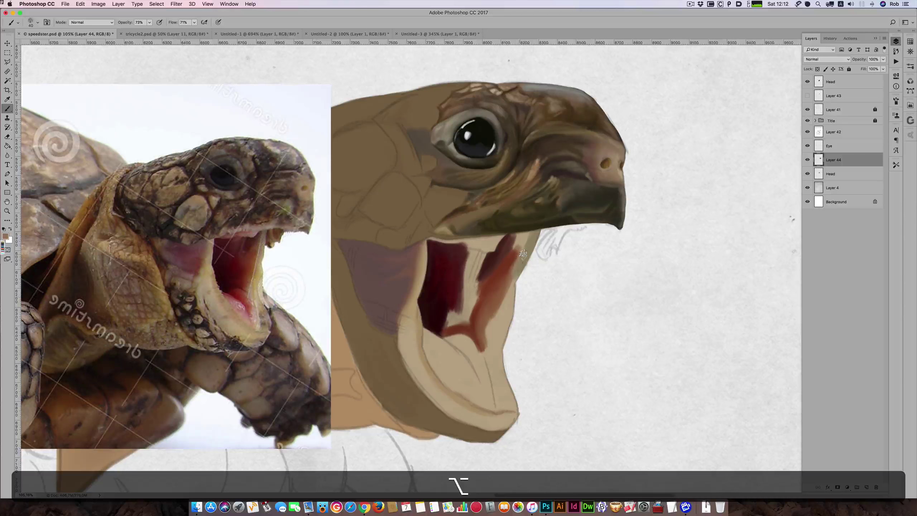
{"action": "left_click", "coordinate": [514, 255], "text": "alt"}
{"action": "left_click", "coordinate": [257, 248], "text": "alt"}
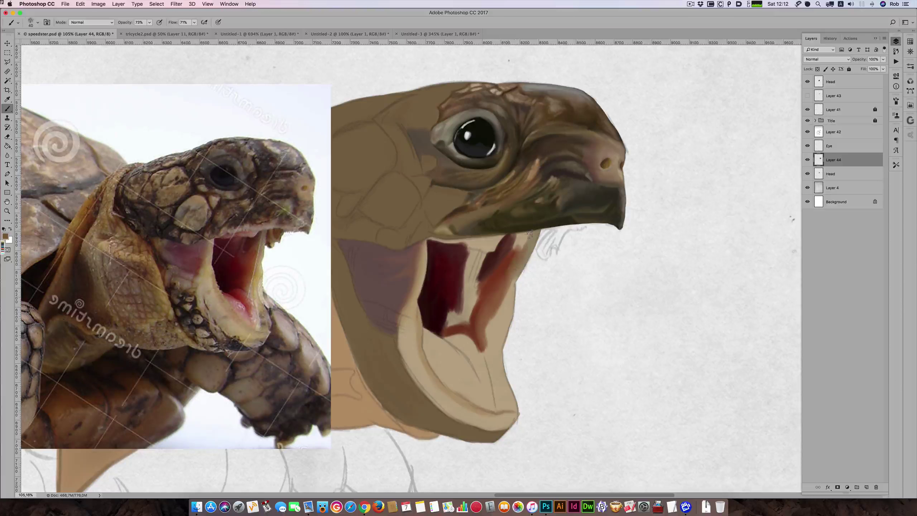
{"action": "key", "text": "bracketright"}
Shade the top of the far cheek up to the jaw corner with grey-brown and maroon sampled from photo and painting.
{"action": "left_click", "coordinate": [267, 234], "text": "alt"}
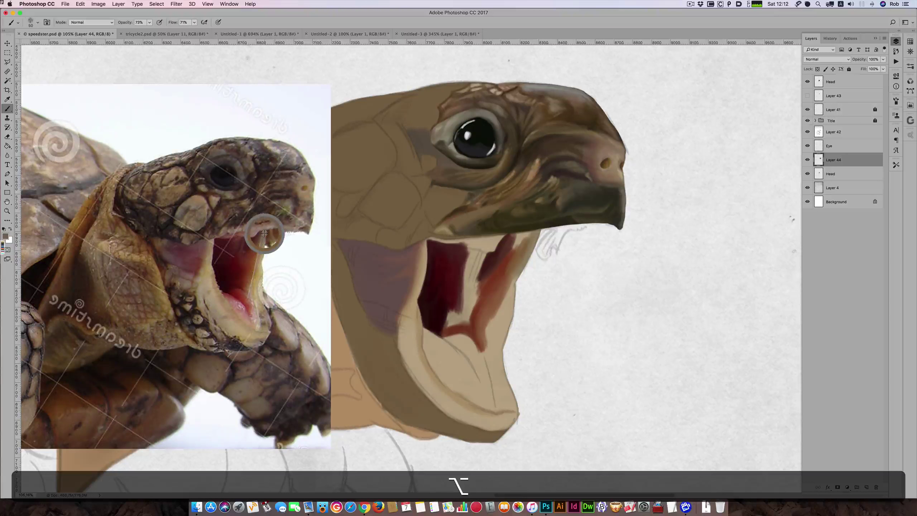
{"action": "key", "text": "bracketleft"}
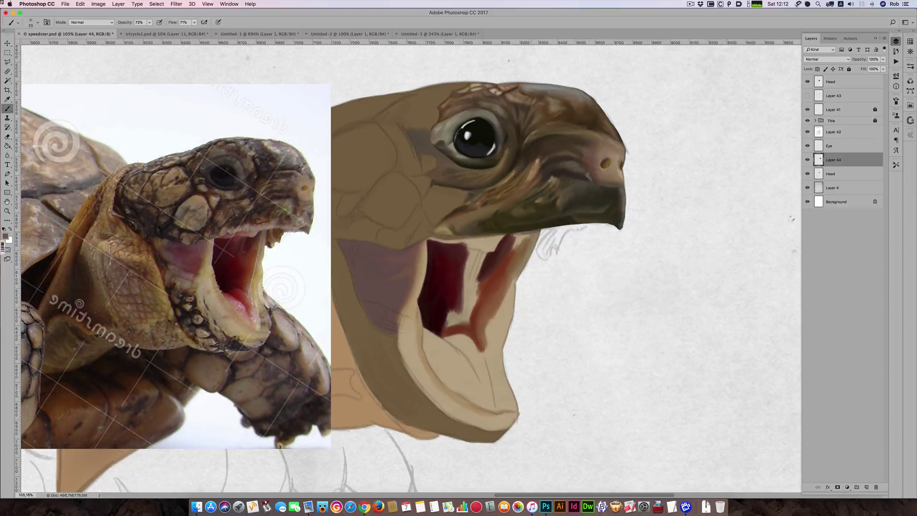
{"action": "key", "text": "bracketright"}
{"action": "left_click", "coordinate": [261, 236], "text": "alt"}
{"action": "left_click", "coordinate": [509, 246], "text": "alt"}
{"action": "left_click", "coordinate": [252, 239], "text": "alt"}
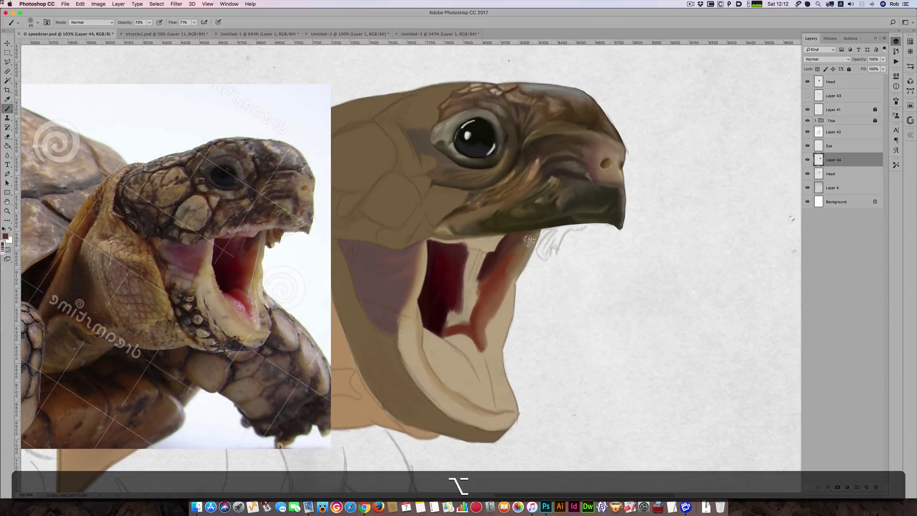
{"action": "left_click", "coordinate": [498, 251], "text": "alt"}
{"action": "left_click_drag", "start_coordinate": [515, 246], "coordinate": [531, 237]}
{"action": "key", "text": "bracketleft"}
{"action": "key", "text": "bracketleft"}
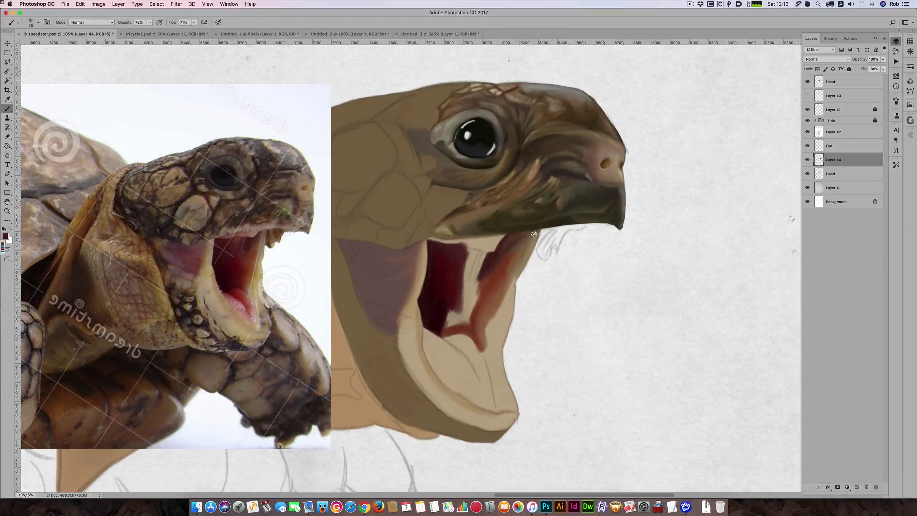
{"action": "key", "text": "bracketright"}
Sample pale tans from the photo's far lip and lighten the upper rim of the far mouth edge.
{"action": "key", "text": "alt"}
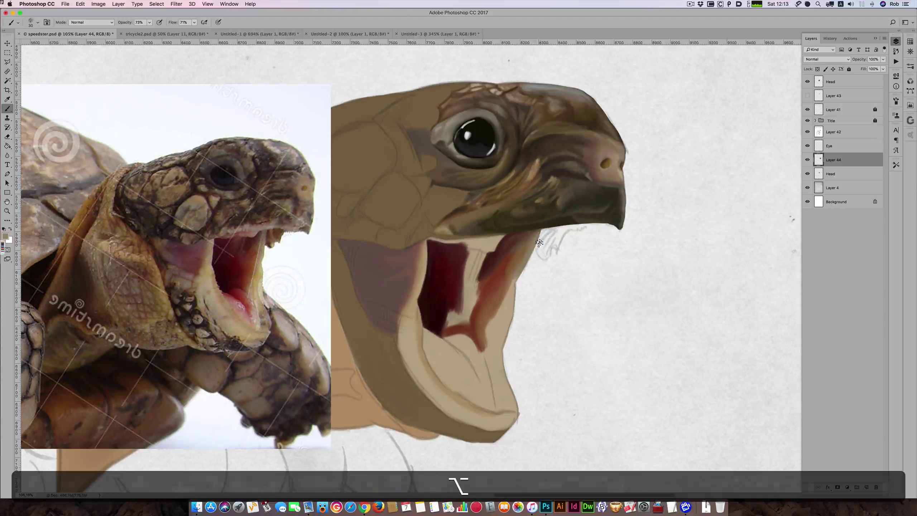
{"action": "key", "text": "alt"}
{"action": "left_click", "coordinate": [266, 259], "text": "alt"}
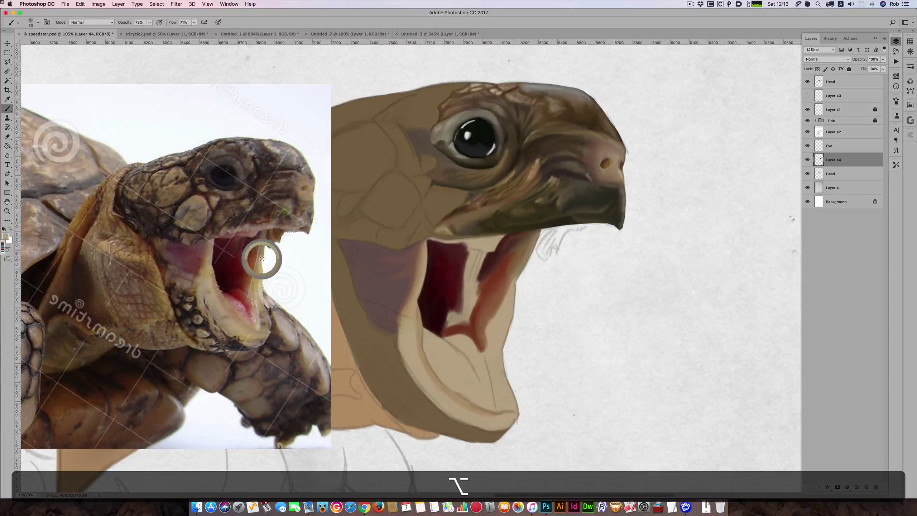
{"action": "key", "text": "bracketright"}
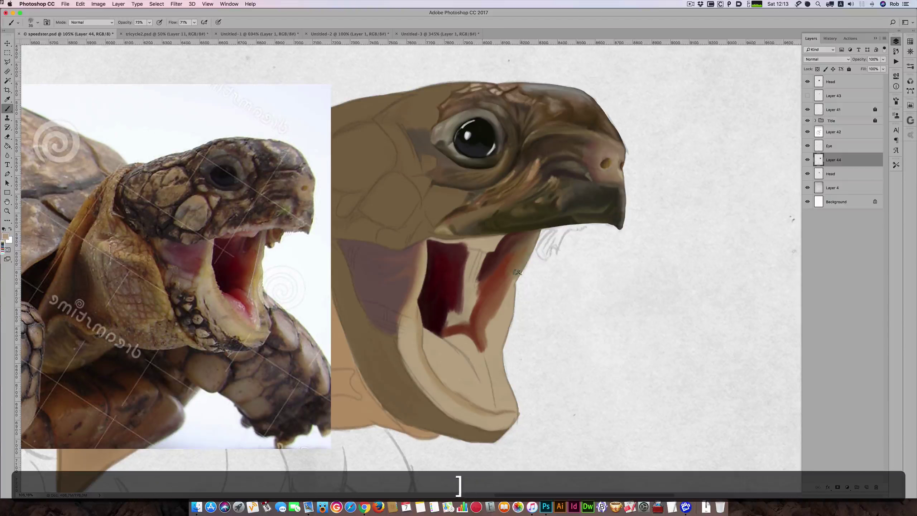
{"action": "key", "text": "bracketright"}
{"action": "key", "text": "bracketright"}
{"action": "key", "text": "bracketright"}
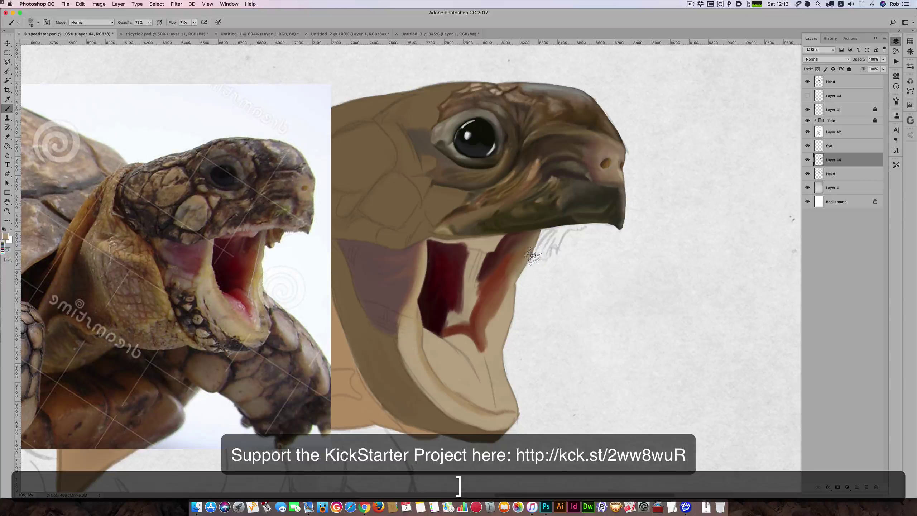
{"action": "left_click", "coordinate": [263, 242], "text": "alt"}
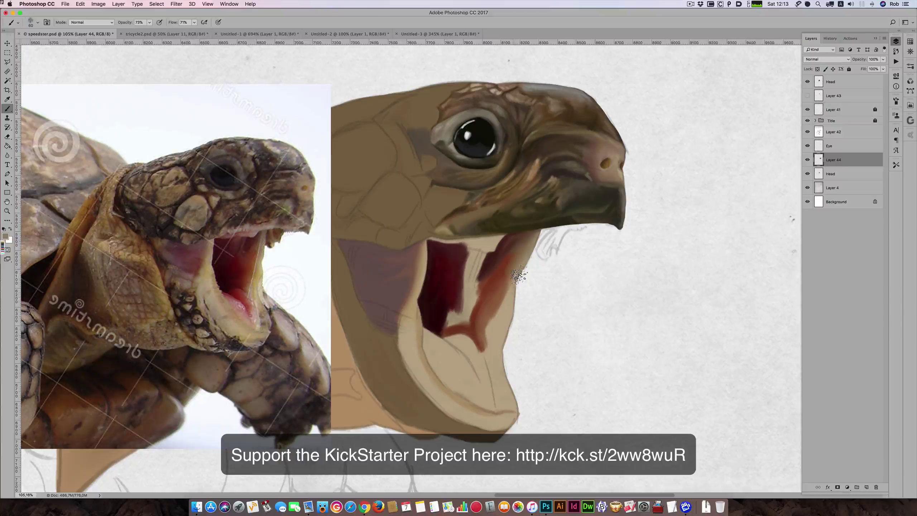
{"action": "key", "text": "alt"}
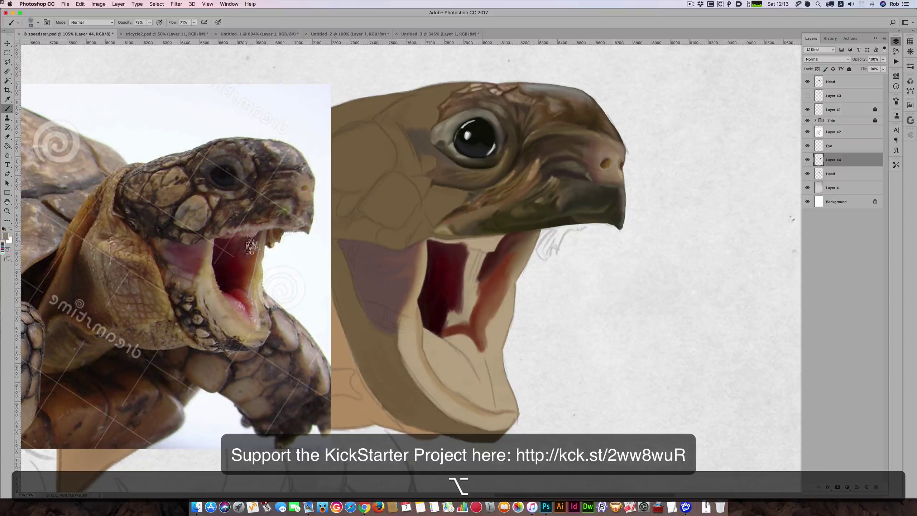
Sample a reddish brown from the photo's mouth and deepen the middle of the far inner cheek.
{"action": "left_click", "coordinate": [250, 250], "text": "alt"}
{"action": "key", "text": "bracketleft"}
{"action": "key", "text": "bracketleft"}
{"action": "key", "text": "bracketleft"}
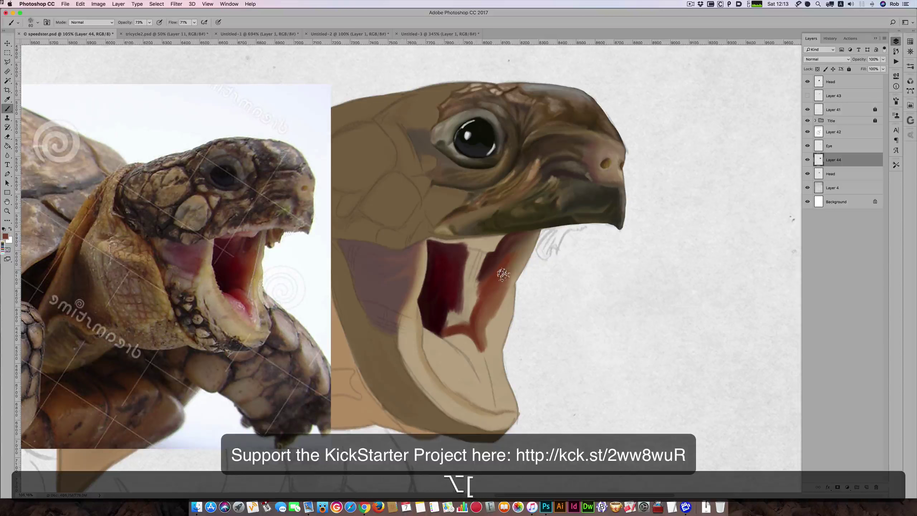
{"action": "key", "text": "bracketright"}
Sample a yellowish tan from the photo's far lip and paint the lower outer rim beside the inner cheek.
{"action": "left_click", "coordinate": [259, 270], "text": "alt"}
{"action": "key", "text": "bracketright"}
{"action": "key", "text": "bracketright"}
{"action": "key", "text": "bracketright"}
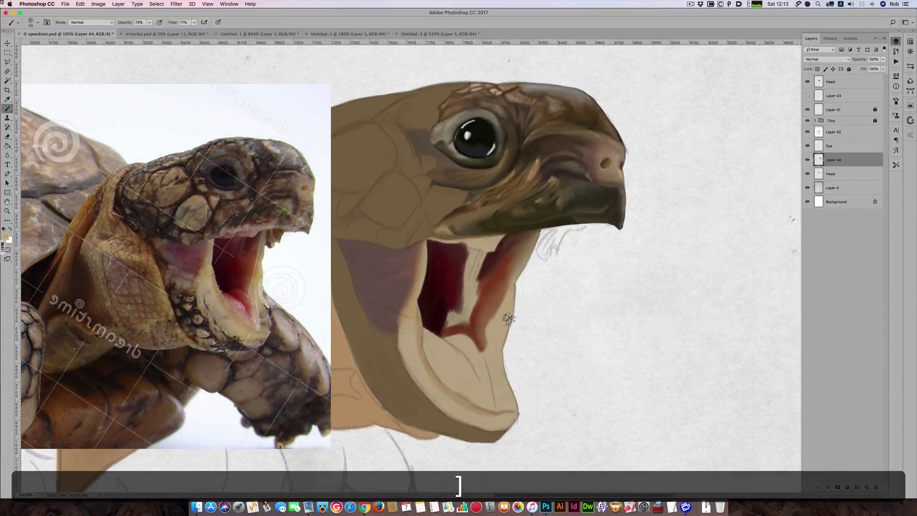
{"action": "key", "text": "bracketright"}
{"action": "key", "text": "bracketright"}
{"action": "mouse_move", "coordinate": [509, 319]}
{"action": "left_mouse_down"}
{"action": "mouse_move", "coordinate": [516, 293]}
{"action": "mouse_move", "coordinate": [507, 319]}
{"action": "mouse_move", "coordinate": [514, 290]}
{"action": "mouse_move", "coordinate": [498, 325]}
{"action": "left_mouse_up"}
{"action": "key", "text": "bracketright"}
{"action": "key", "text": "bracketright"}
Blend the reddish inner cheek into the yellowish rim with sampled orange-brown tones.
{"action": "left_click", "coordinate": [253, 266], "text": "alt"}
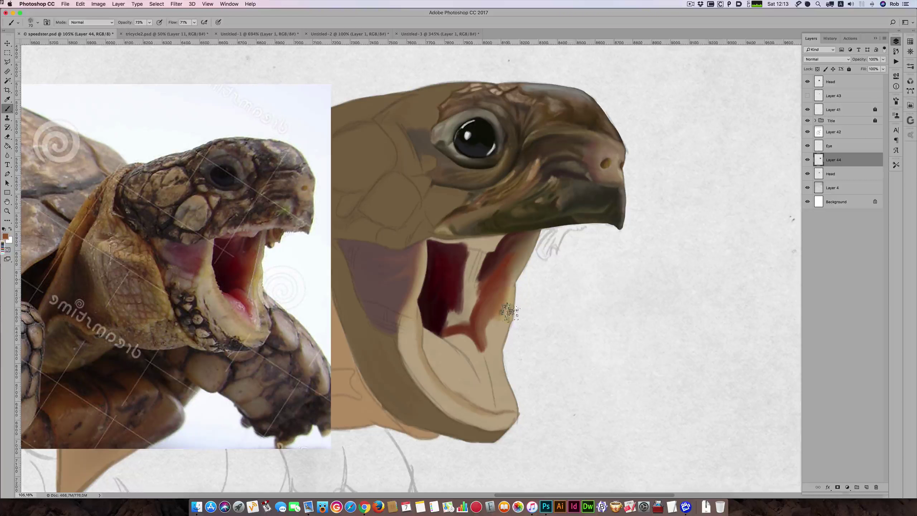
{"action": "left_click", "coordinate": [504, 329], "text": "alt"}
{"action": "left_click", "coordinate": [498, 324], "text": "alt"}
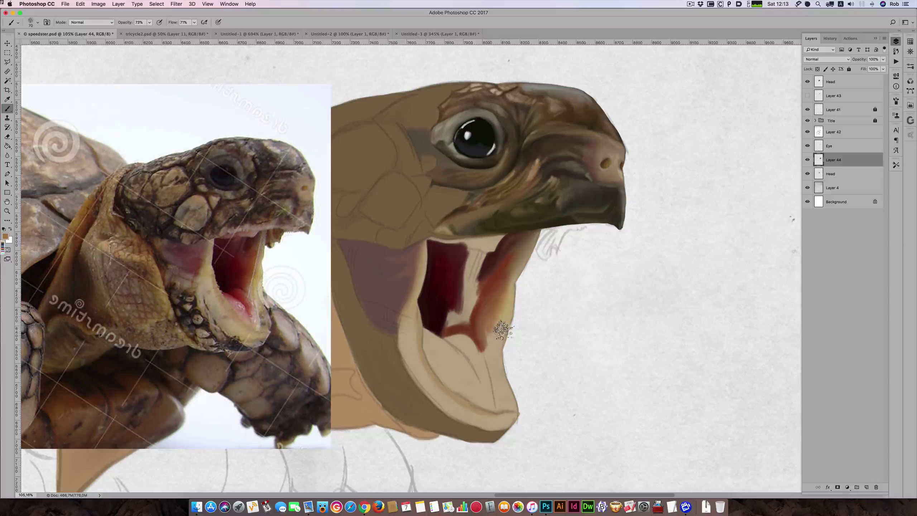
{"action": "key", "text": "alt"}
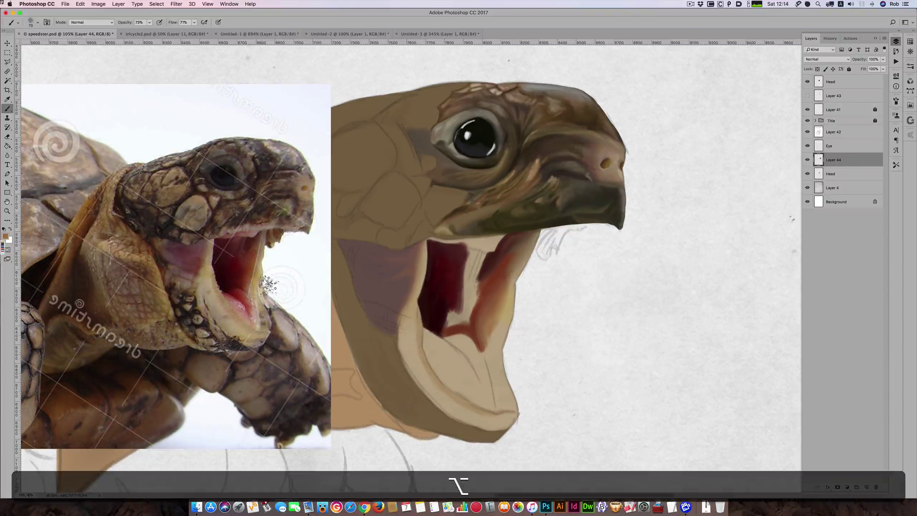
Sample a dark red from the photo's throat and darken the back of the tongue, joining it to the throat.
{"action": "left_click", "coordinate": [233, 287], "text": "alt"}
{"action": "left_click_drag", "start_coordinate": [435, 322], "coordinate": [464, 329]}
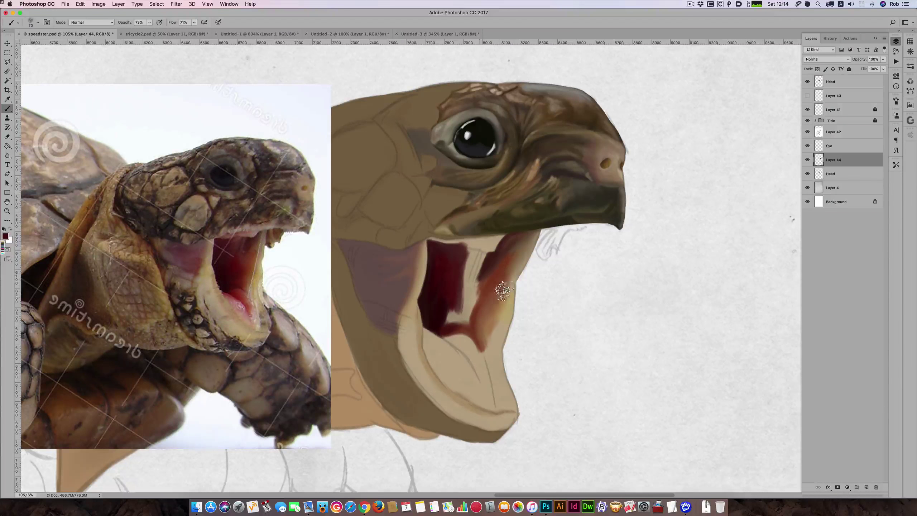
{"action": "key", "text": "bracketleft"}
{"action": "key", "text": "bracketleft"}
{"action": "key", "text": "bracketleft"}
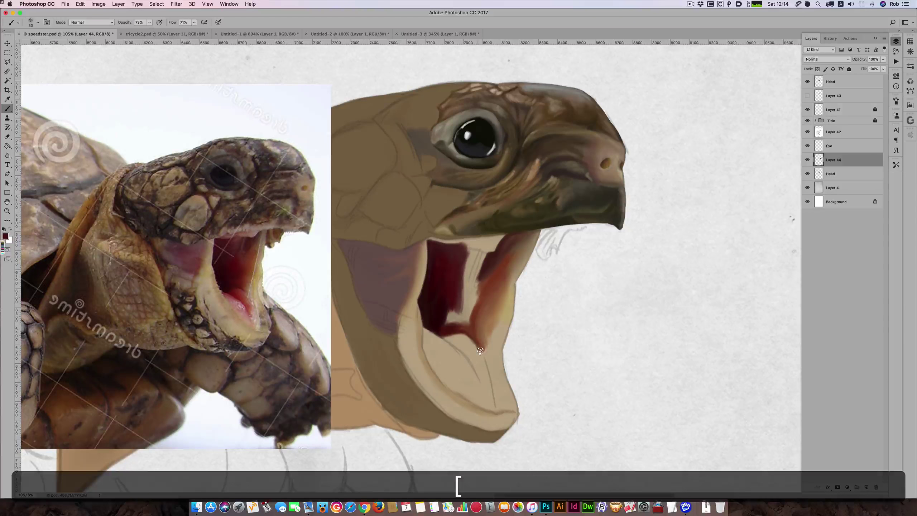
{"action": "key", "text": "bracketright"}
{"action": "key", "text": "bracketright"}
{"action": "key", "text": "bracketright"}
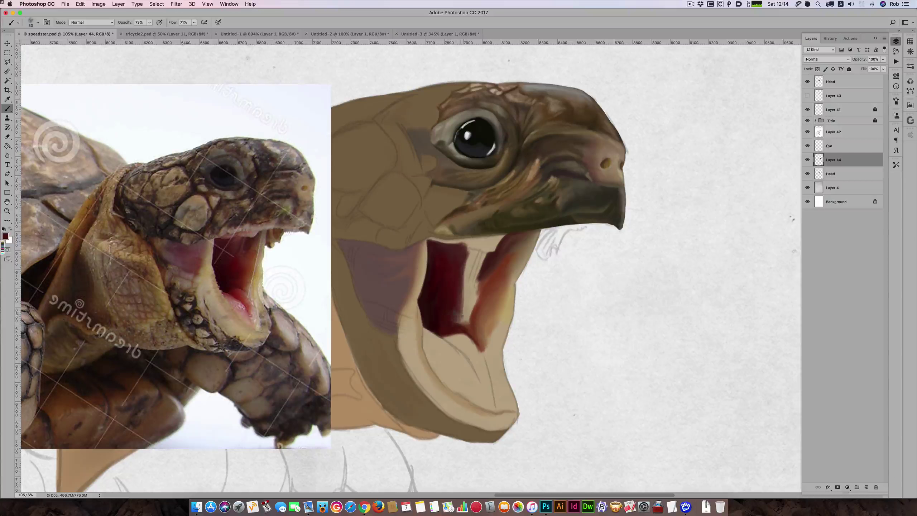
{"action": "left_click_drag", "start_coordinate": [461, 318], "coordinate": [456, 293]}
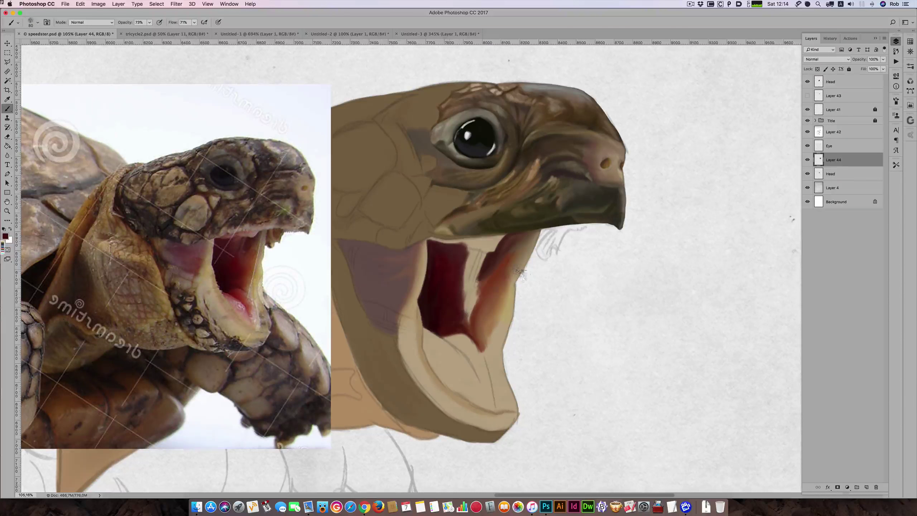
Sample reds from the photo's throat and blend the lower cheek into the throat along the pale gap's lower end.
{"action": "left_click", "coordinate": [239, 280], "text": "alt"}
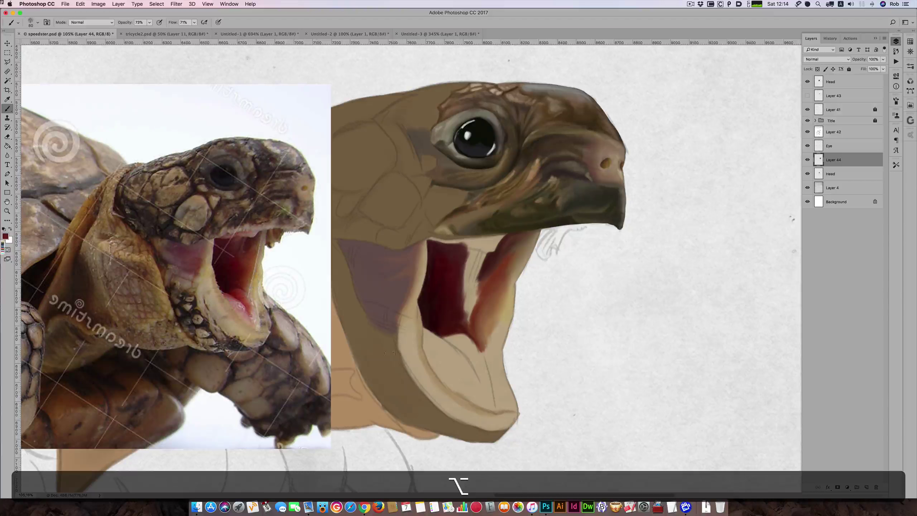
{"action": "key", "text": "bracketleft"}
{"action": "key", "text": "bracketleft"}
{"action": "key", "text": "bracketleft"}
{"action": "key", "text": "bracketleft"}
{"action": "key", "text": "bracketright"}
{"action": "key", "text": "bracketleft"}
{"action": "key", "text": "alt"}
{"action": "left_click", "coordinate": [249, 286], "text": "alt"}
{"action": "left_click", "coordinate": [479, 311]}
{"action": "left_click", "coordinate": [471, 332], "text": "alt"}
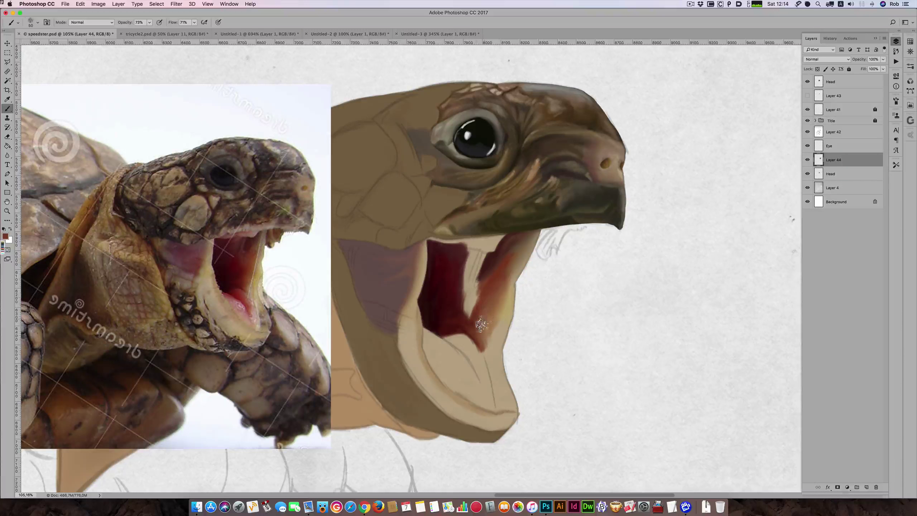
Sample a dark red from the photo's throat and paint over the upper end of the pale gap between throat and cheek.
{"action": "left_click", "coordinate": [237, 269], "text": "alt"}
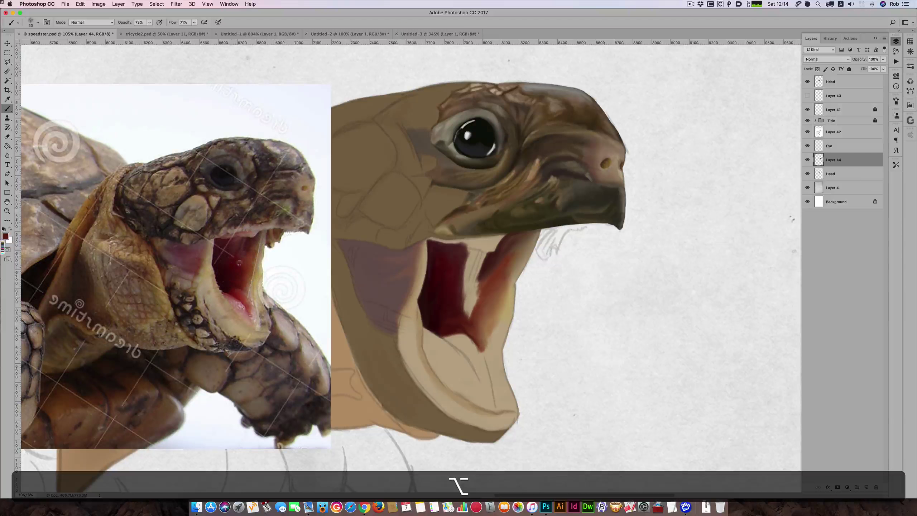
{"action": "key", "text": "bracketright"}
{"action": "key", "text": "bracketright"}
{"action": "key", "text": "bracketleft"}
{"action": "left_click_drag", "start_coordinate": [469, 253], "coordinate": [480, 261]}
{"action": "key", "text": "bracketleft"}
{"action": "key", "text": "bracketleft"}
{"action": "key", "text": "bracketleft"}
{"action": "key", "text": "bracketleft"}
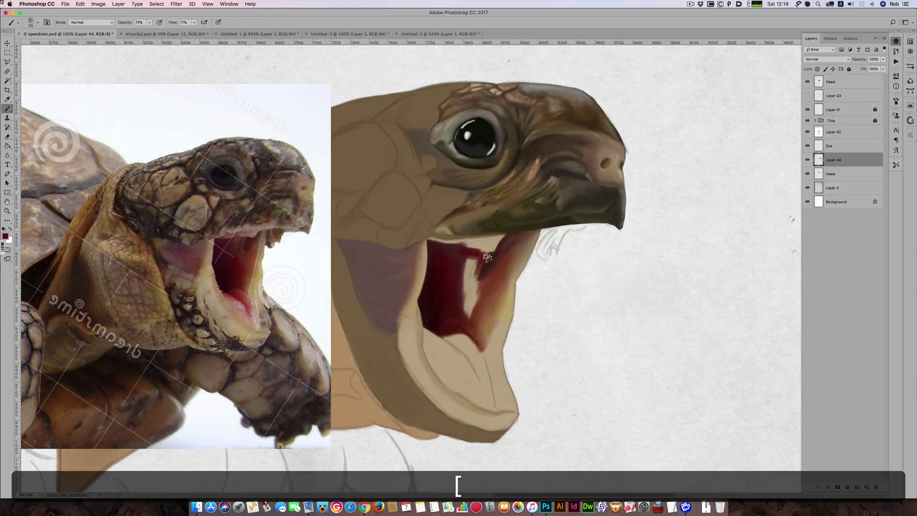
{"action": "key", "text": "bracketleft"}
{"action": "key", "text": "bracketleft"}
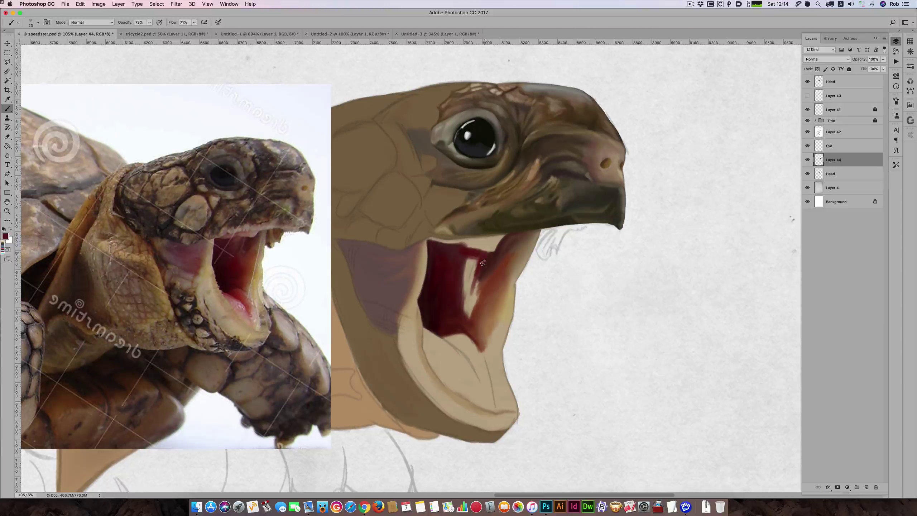
Cover the middle of the pale gap with the dark red, using a larger brush.
{"action": "key", "text": "bracketright"}
{"action": "key", "text": "bracketright"}
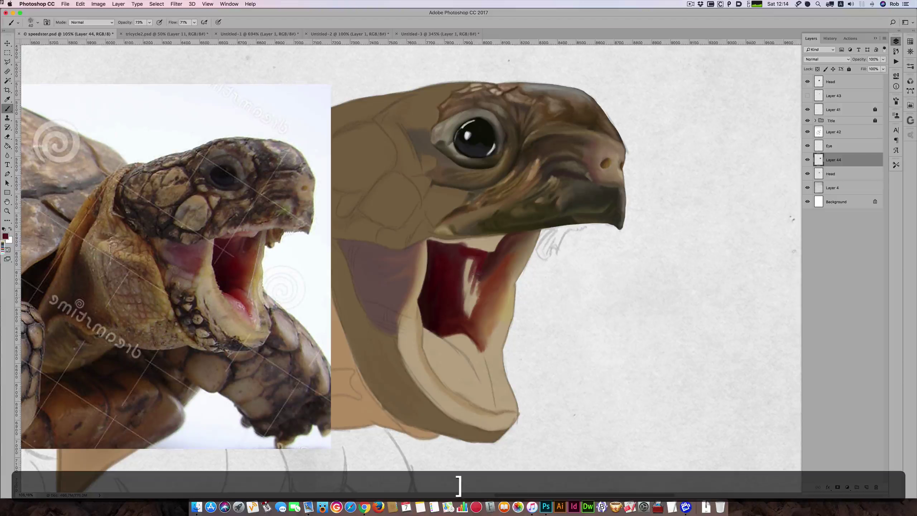
{"action": "key", "text": "bracketright"}
{"action": "key", "text": "bracketright"}
{"action": "left_click_drag", "start_coordinate": [481, 276], "coordinate": [470, 294]}
{"action": "mouse_move", "coordinate": [486, 260]}
{"action": "left_mouse_down"}
{"action": "mouse_move", "coordinate": [473, 300]}
{"action": "mouse_move", "coordinate": [467, 272]}
{"action": "left_mouse_up"}
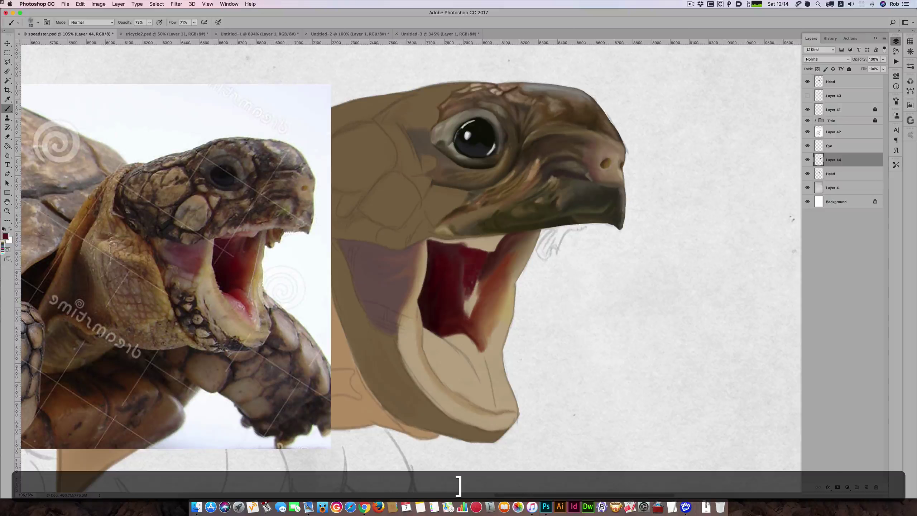
{"action": "key", "text": "bracketright"}
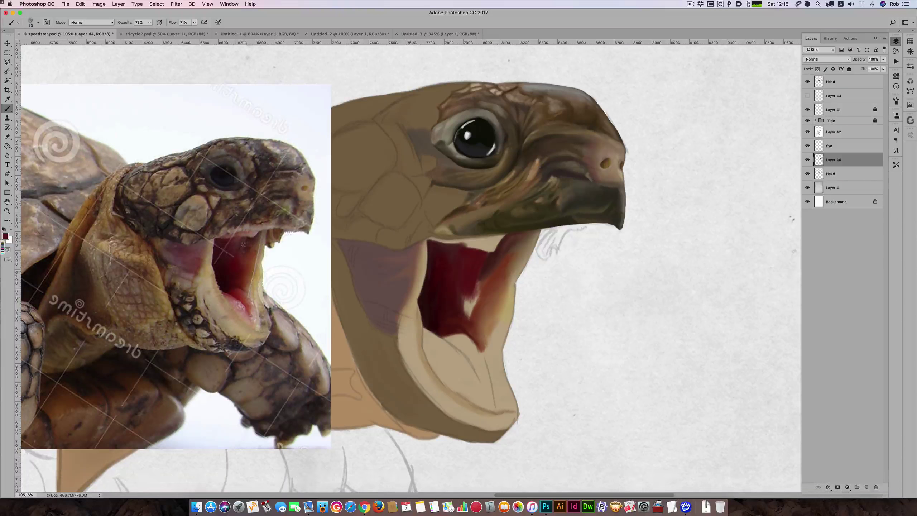
Sample brighter reds from the photo's throat and fill the rest of the pale gap, blending the throat into the cheek.
{"action": "left_click", "coordinate": [244, 266], "text": "alt"}
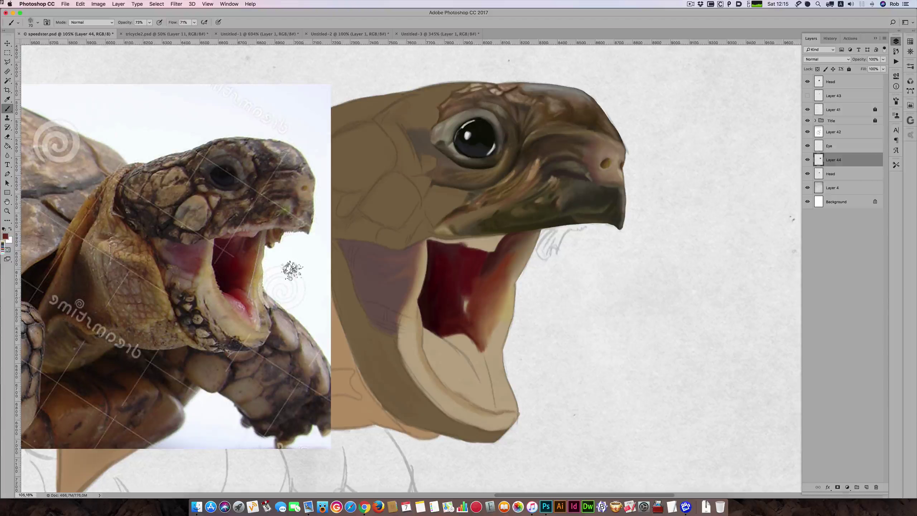
{"action": "left_click", "coordinate": [242, 274], "text": "alt"}
{"action": "mouse_move", "coordinate": [476, 315]}
{"action": "left_mouse_down"}
{"action": "mouse_move", "coordinate": [492, 301]}
{"action": "mouse_move", "coordinate": [481, 329]}
{"action": "mouse_move", "coordinate": [490, 298]}
{"action": "mouse_move", "coordinate": [469, 302]}
{"action": "mouse_move", "coordinate": [471, 318]}
{"action": "mouse_move", "coordinate": [490, 291]}
{"action": "mouse_move", "coordinate": [479, 304]}
{"action": "mouse_move", "coordinate": [483, 273]}
{"action": "mouse_move", "coordinate": [473, 307]}
{"action": "mouse_move", "coordinate": [468, 300]}
{"action": "mouse_move", "coordinate": [467, 324]}
{"action": "mouse_move", "coordinate": [475, 326]}
{"action": "mouse_move", "coordinate": [478, 296]}
{"action": "mouse_move", "coordinate": [472, 309]}
{"action": "mouse_move", "coordinate": [457, 294]}
{"action": "mouse_move", "coordinate": [469, 294]}
{"action": "mouse_move", "coordinate": [473, 316]}
{"action": "mouse_move", "coordinate": [469, 300]}
{"action": "mouse_move", "coordinate": [468, 309]}
{"action": "mouse_move", "coordinate": [463, 287]}
{"action": "left_mouse_up"}
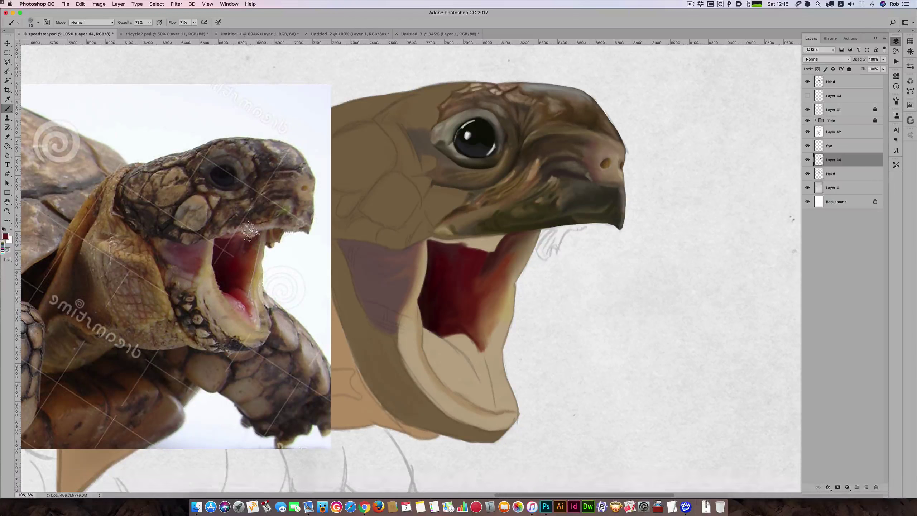
Sample a darker red from the photo's upper throat, hide the Layer 42 sketch lines and shade the throat just below the palate.
{"action": "left_click", "coordinate": [241, 245], "text": "alt"}
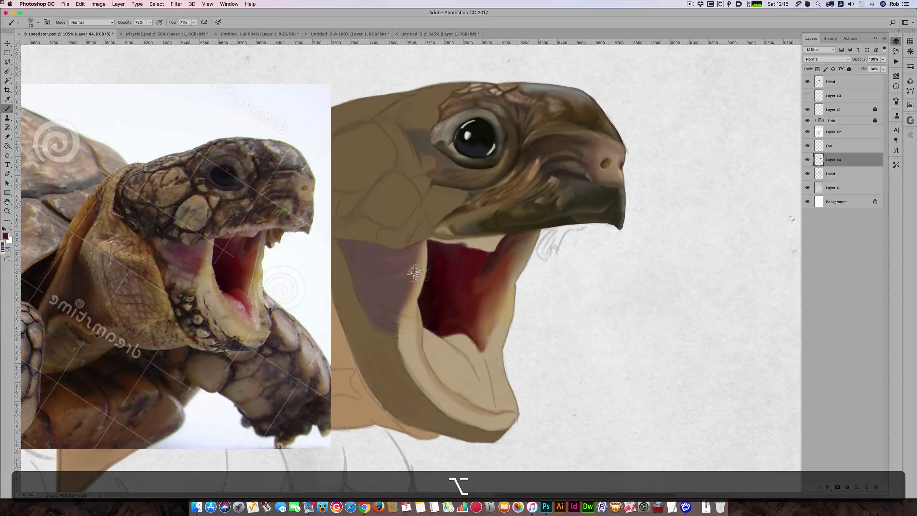
{"action": "key", "text": "bracketleft"}
{"action": "key", "text": "bracketleft"}
{"action": "key", "text": "bracketleft"}
{"action": "key", "text": "bracketleft"}
{"action": "left_click", "coordinate": [808, 132]}
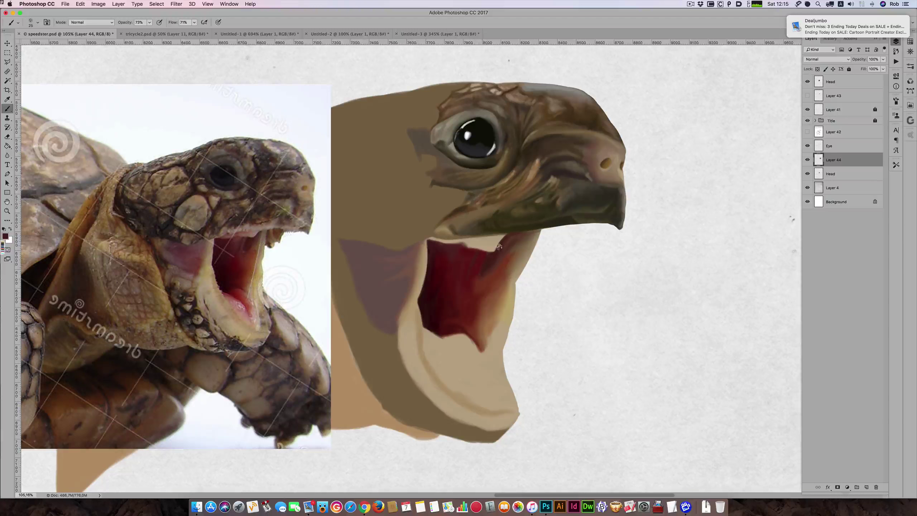
{"action": "key", "text": "bracketright"}
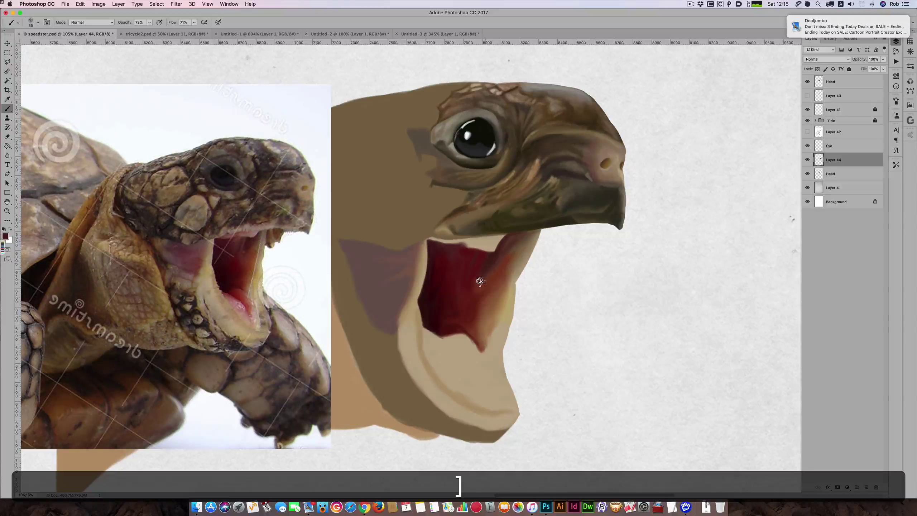
{"action": "key", "text": "bracketright"}
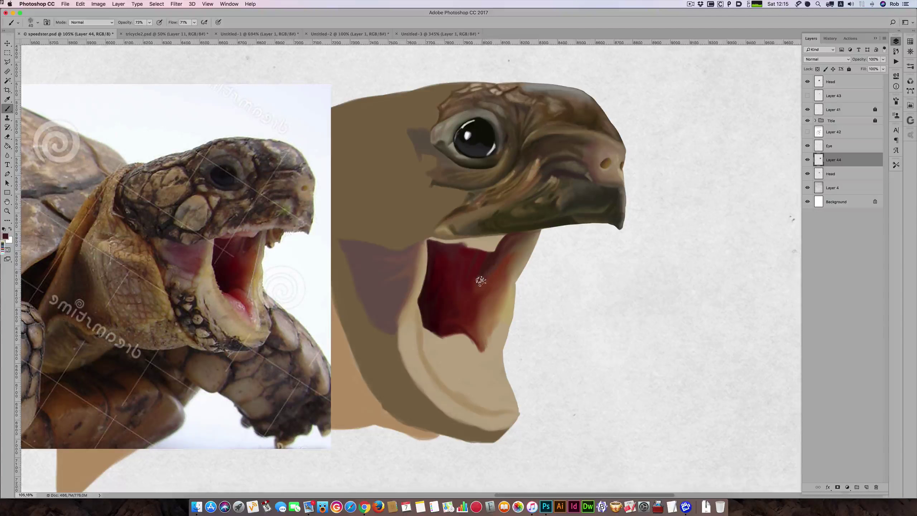
{"action": "key", "text": "bracketleft"}
{"action": "key", "text": "bracketleft"}
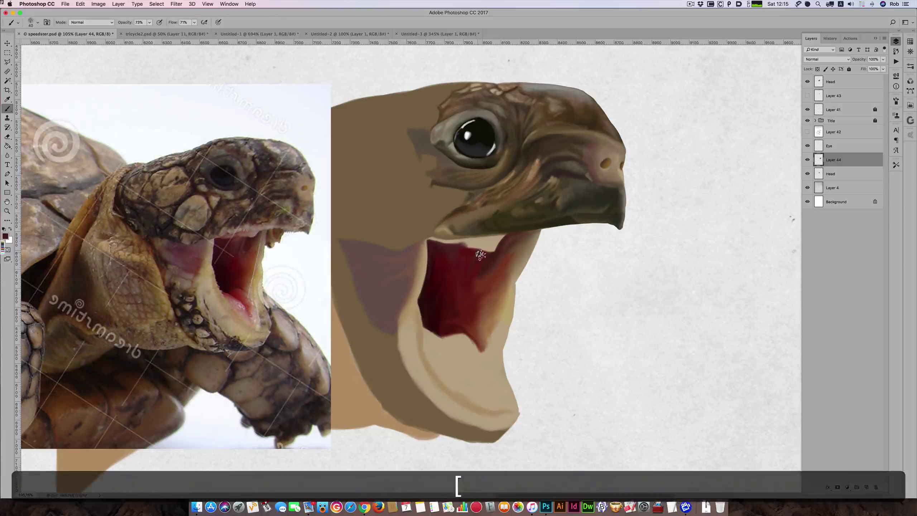
Sample a muted red from the top of the photo's throat and paint soft lighter streaks in the upper throat.
{"action": "key", "text": "bracketright"}
{"action": "key", "text": "bracketright"}
{"action": "left_click", "coordinate": [236, 241], "text": "alt"}
{"action": "key", "text": "bracketleft"}
{"action": "key", "text": "bracketleft"}
{"action": "key", "text": "bracketright"}
{"action": "key", "text": "bracketleft"}
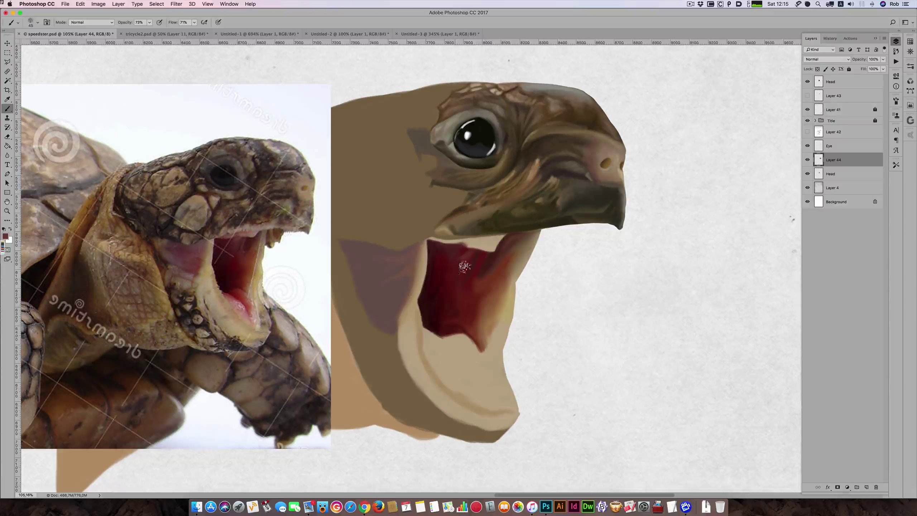
{"action": "key", "text": "bracketleft"}
{"action": "key", "text": "bracketleft"}
{"action": "key", "text": "bracketleft"}
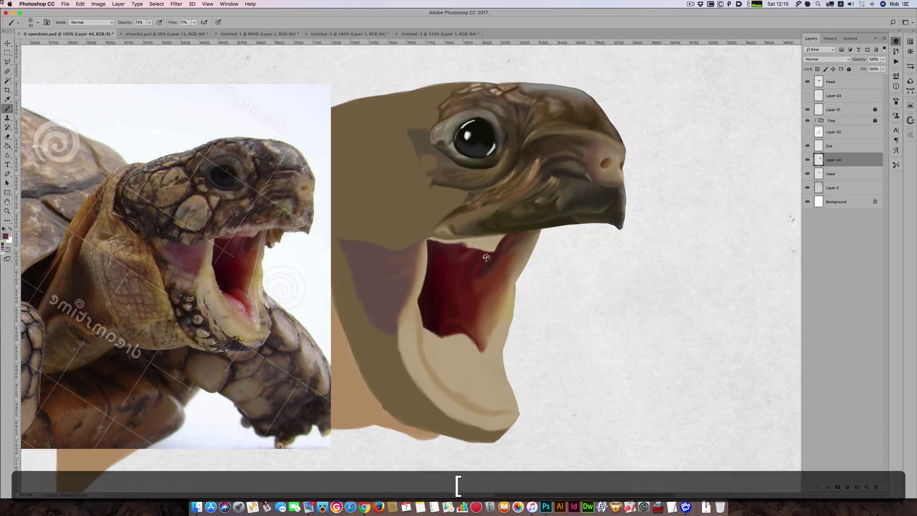
{"action": "key", "text": "bracketright"}
{"action": "key", "text": "bracketright"}
{"action": "key", "text": "bracketright"}
{"action": "key", "text": "bracketright"}
{"action": "key", "text": "bracketright"}
{"action": "key", "text": "bracketright"}
Sample a near-black red from the painted throat's shadowed edge and darken the crease where the upper throat meets the far cheek.
{"action": "left_click", "coordinate": [425, 305], "text": "alt"}
{"action": "key", "text": "bracketleft"}
{"action": "key", "text": "bracketright"}
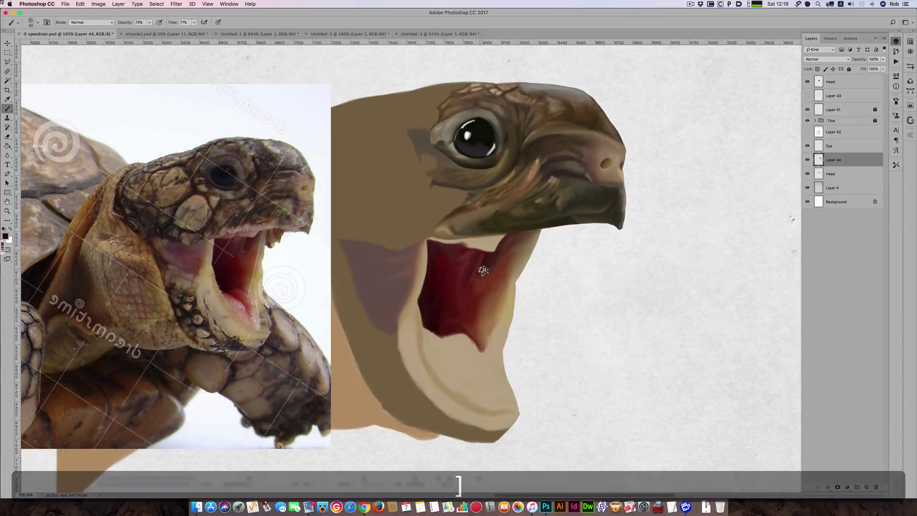
{"action": "key", "text": "bracketleft"}
{"action": "key", "text": "bracketleft"}
{"action": "key", "text": "bracketleft"}
{"action": "key", "text": "bracketright"}
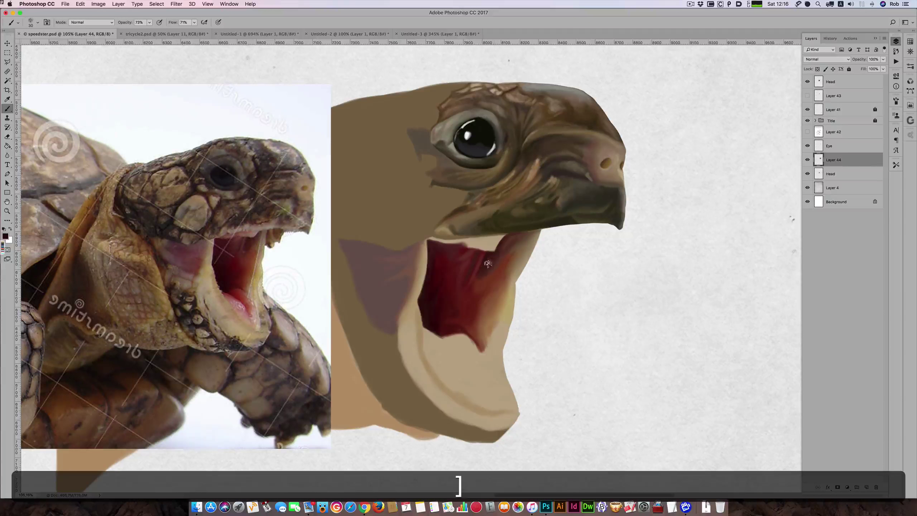
{"action": "key", "text": "bracketright"}
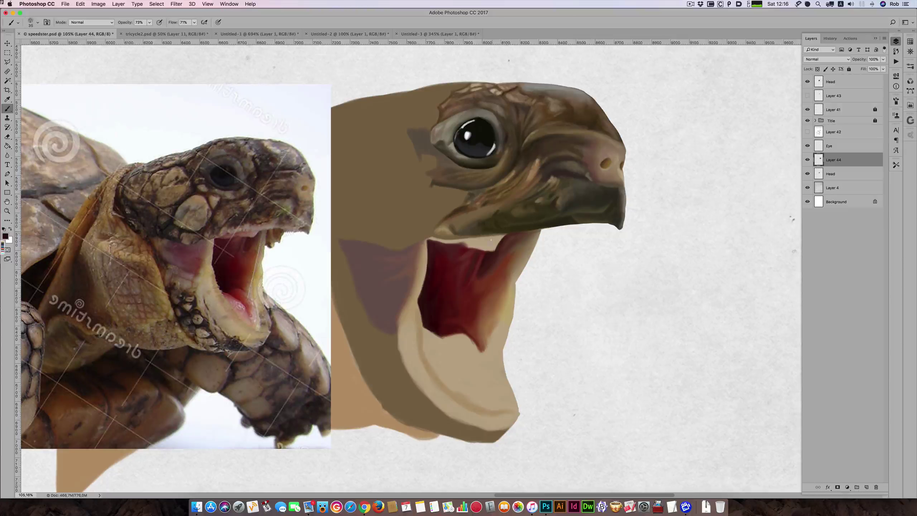
Blend the throat's streaks and shadows with sampled dark reds.
{"action": "key", "text": "alt+bracketright"}
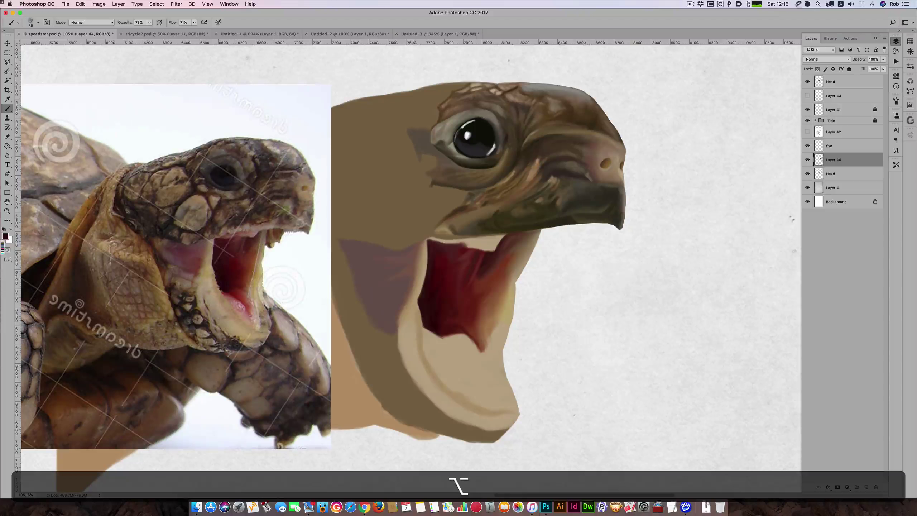
{"action": "key", "text": "bracketright"}
{"action": "key", "text": "bracketright"}
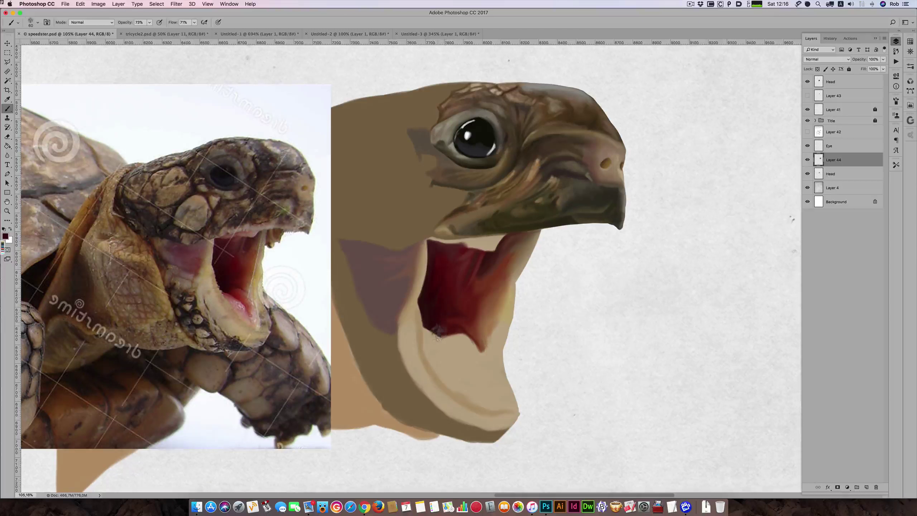
{"action": "key", "text": "bracketleft"}
{"action": "key", "text": "bracketleft"}
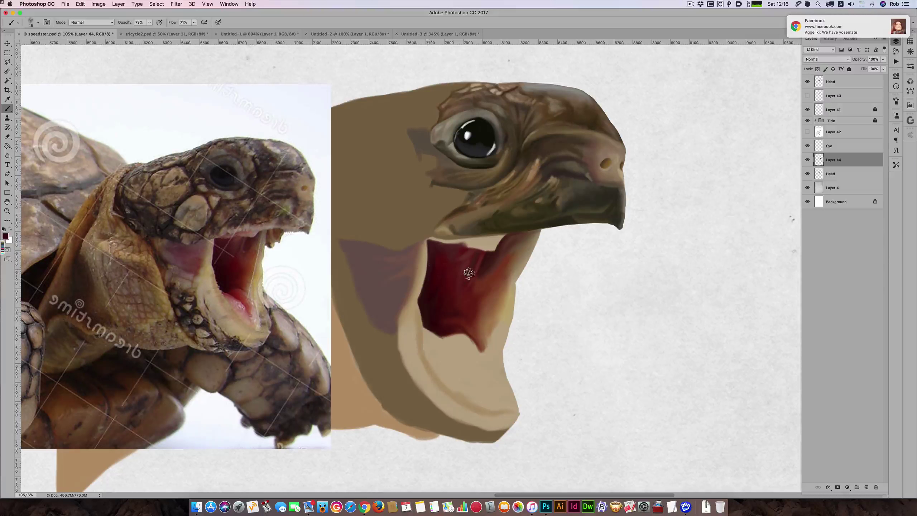
{"action": "key", "text": "alt"}
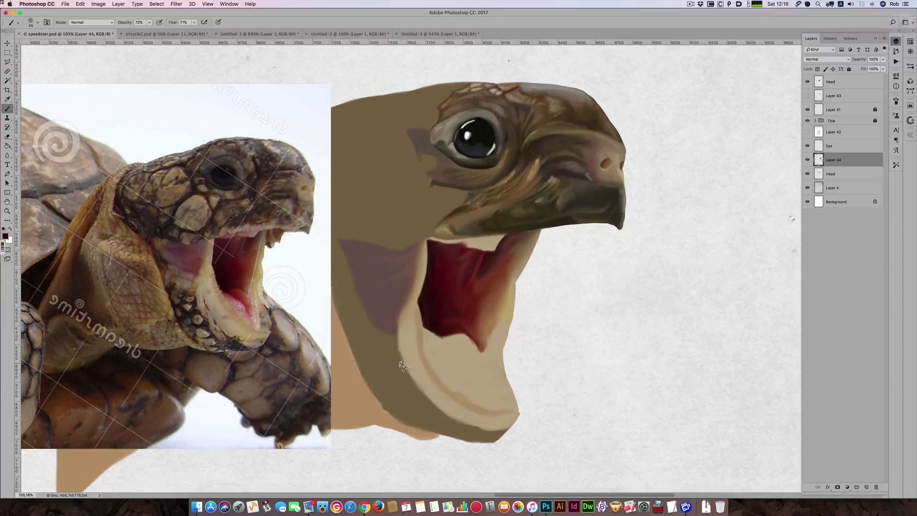
Sample a dusty pink from beneath the photo's upper lip and start painting the pale palate strip under the upper jaw.
{"action": "scroll", "coordinate": [415, 283], "scroll_direction": "down", "scroll_amount": 5}
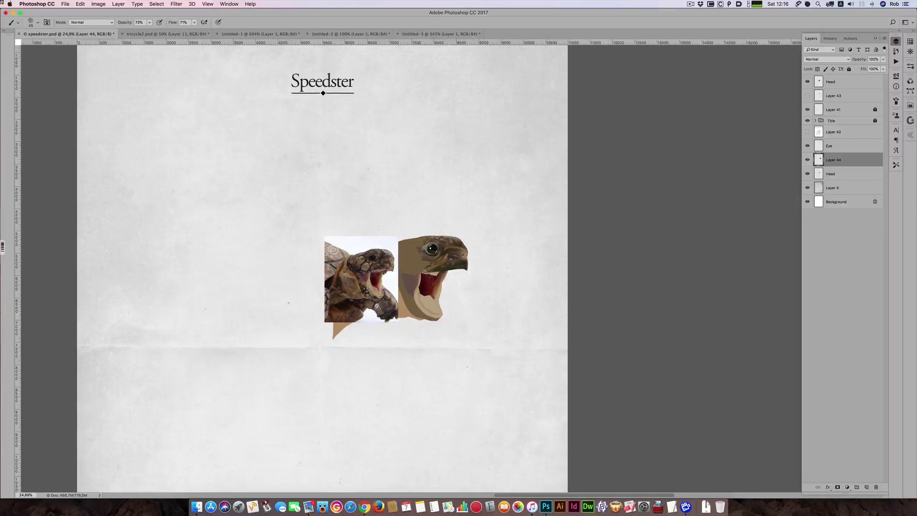
{"action": "scroll", "coordinate": [410, 303], "scroll_direction": "up", "scroll_amount": 5}
{"action": "scroll", "coordinate": [410, 304], "scroll_direction": "up", "scroll_amount": 4}
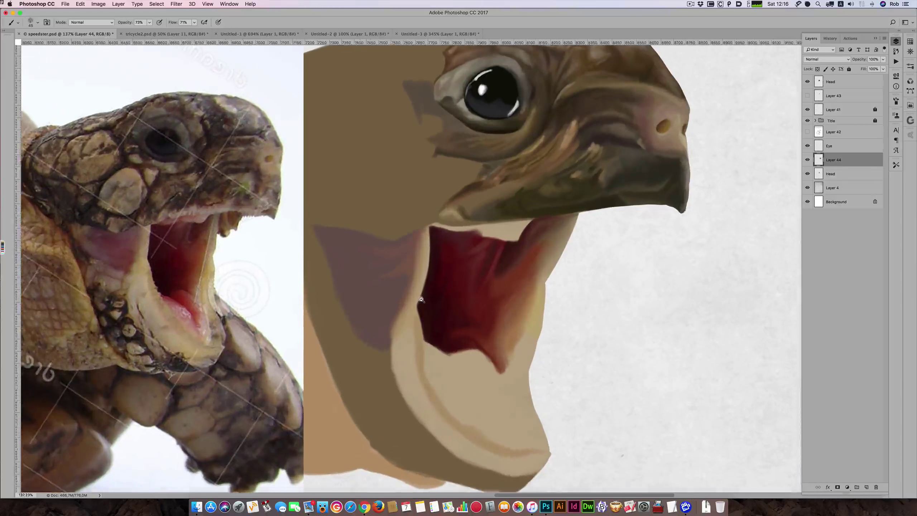
{"action": "left_click", "coordinate": [202, 218], "text": "alt"}
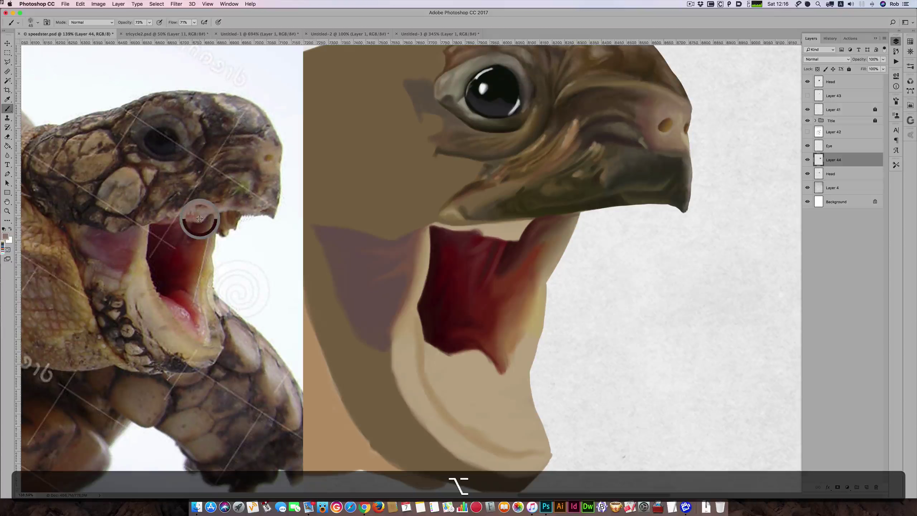
{"action": "key", "text": "bracketleft"}
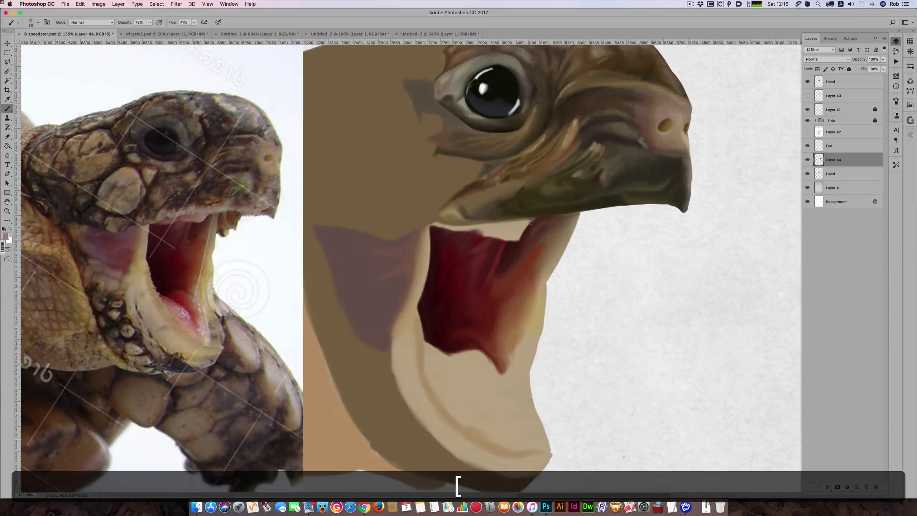
{"action": "key", "text": "bracketright"}
{"action": "key", "text": "bracketleft"}
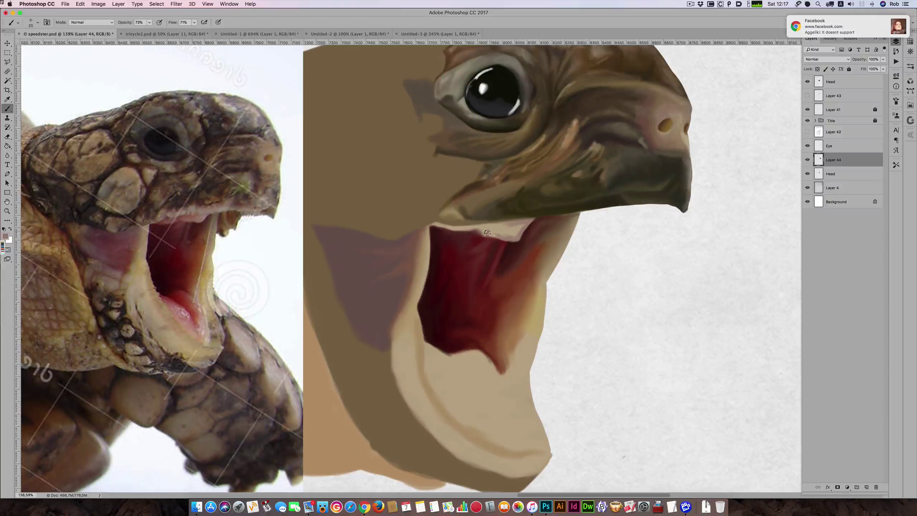
Cover the rest of the palate strip in dusty pink, extending it along the thin edge to the near mouth corner.
{"action": "key", "text": "bracketright"}
{"action": "key", "text": "bracketright"}
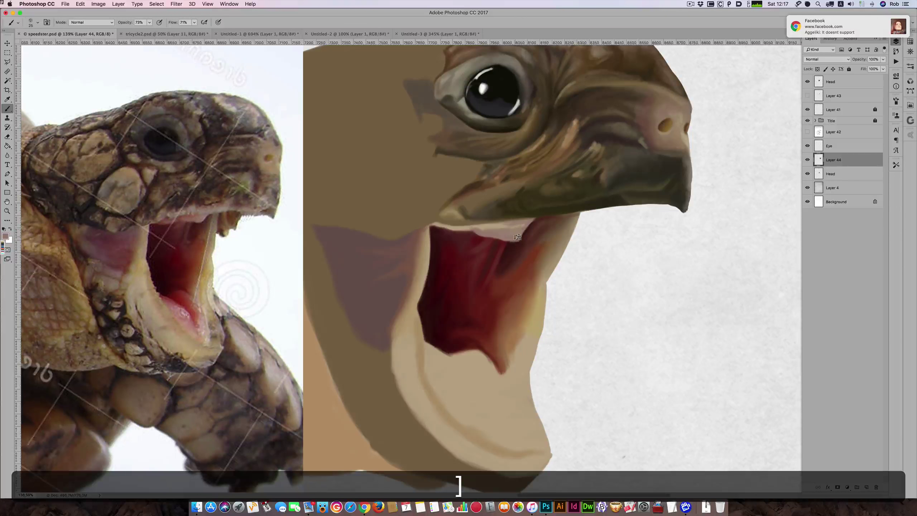
{"action": "key", "text": "bracketright"}
{"action": "key", "text": "bracketleft"}
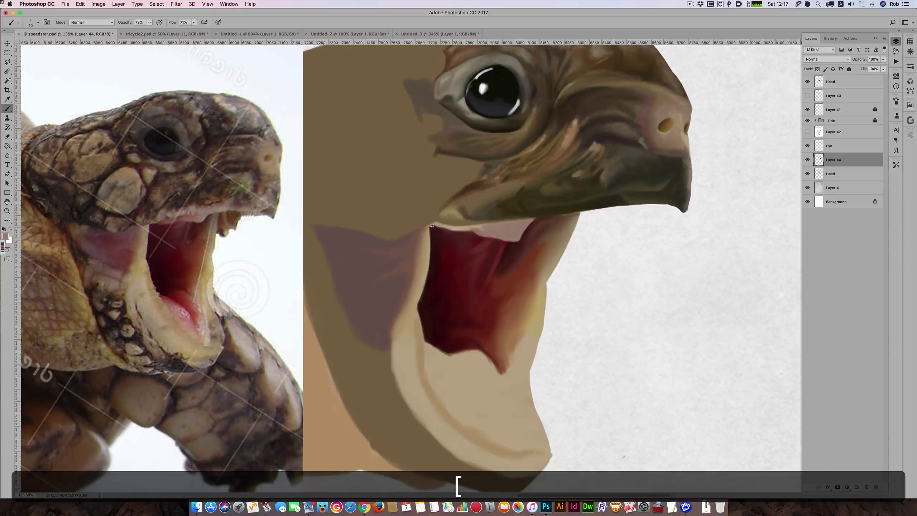
{"action": "key", "text": "bracketright"}
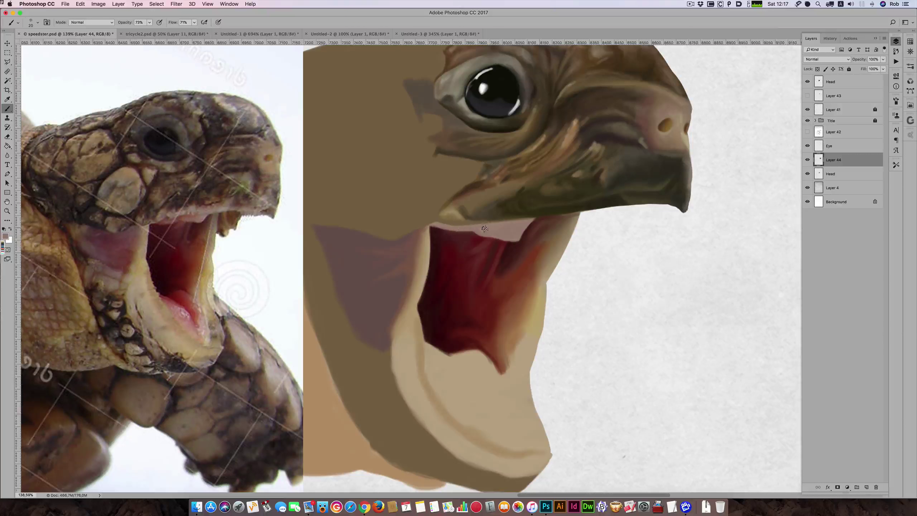
{"action": "key", "text": "bracketright"}
Sample a dark red from beneath the photo's upper lip and shade the palate strip's thin end at the near mouth corner.
{"action": "key", "text": "alt"}
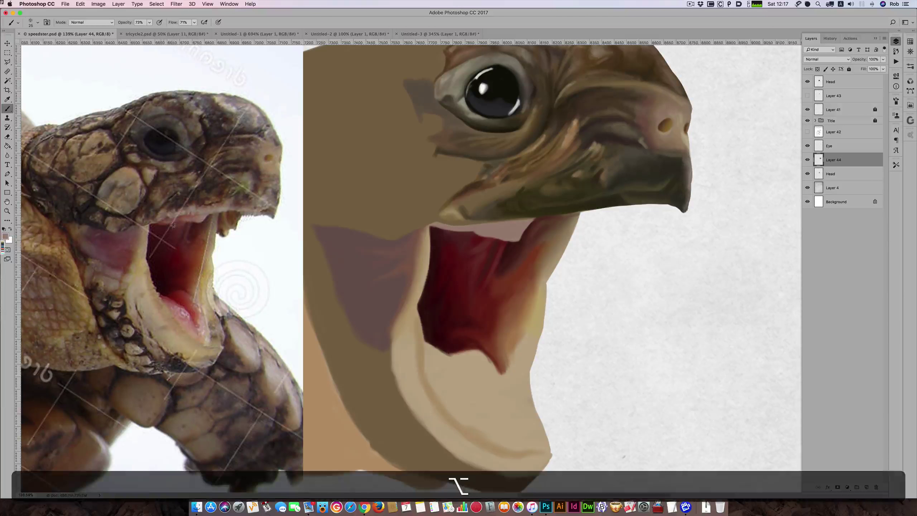
{"action": "left_click", "coordinate": [170, 225], "text": "alt"}
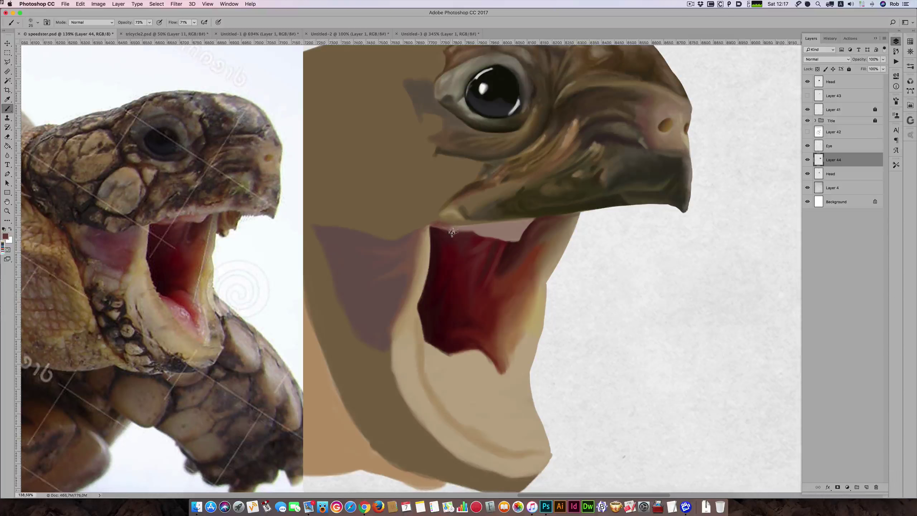
{"action": "key", "text": "bracketleft"}
{"action": "key", "text": "bracketright"}
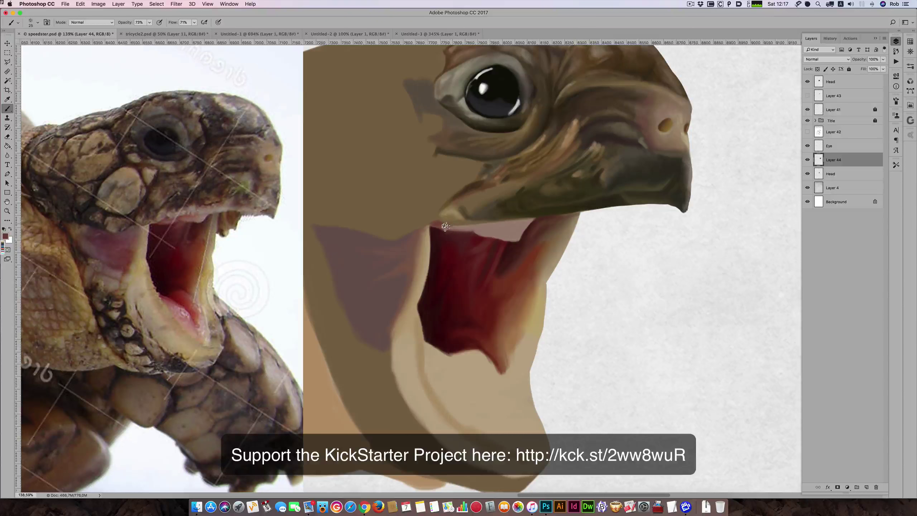
{"action": "key", "text": "bracketleft"}
{"action": "key", "text": "bracketright"}
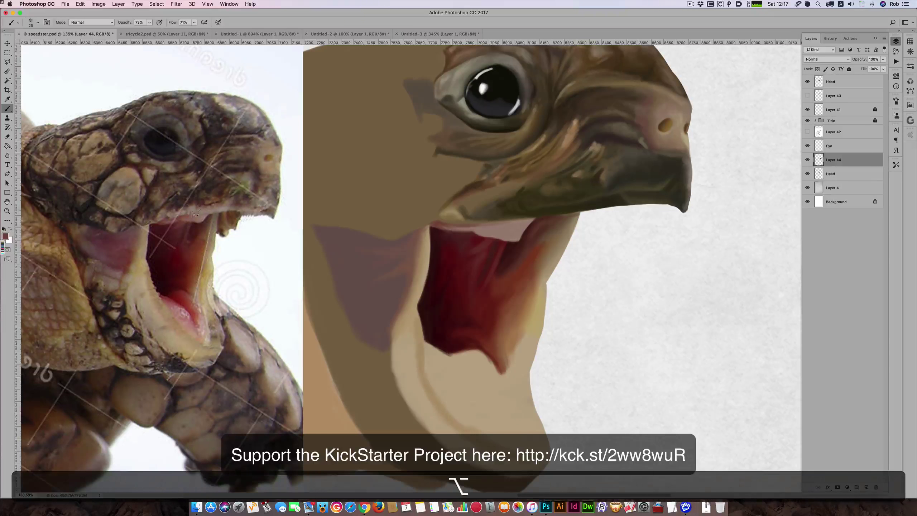
Sample a reddish pink from the photo's palate and shade the palate strip's lower edge and near end with varying brush sizes.
{"action": "left_click", "coordinate": [184, 219], "text": "alt"}
{"action": "key", "text": "bracketright"}
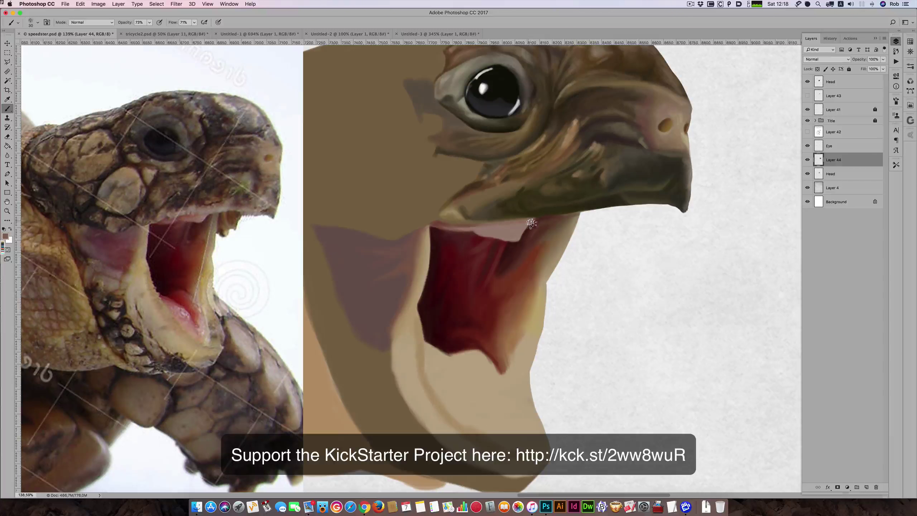
{"action": "key", "text": "bracketright"}
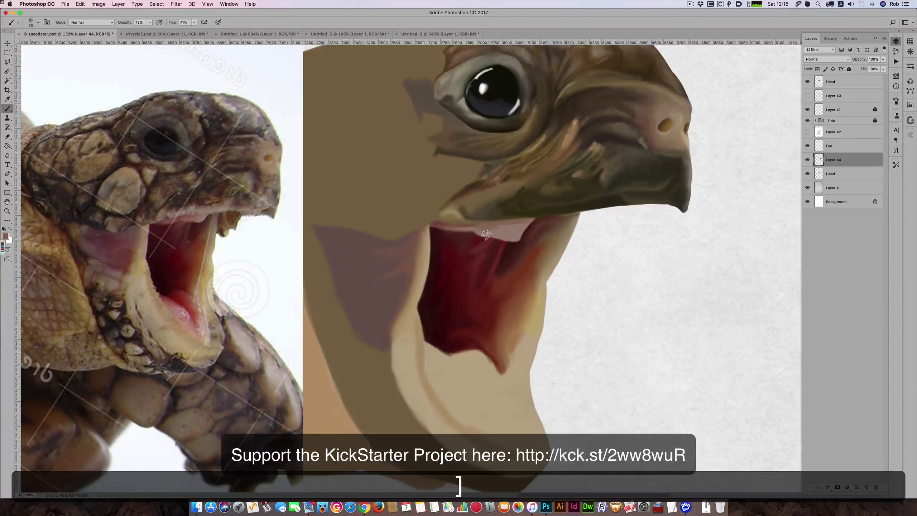
{"action": "key", "text": "bracketright"}
{"action": "key", "text": "bracketright"}
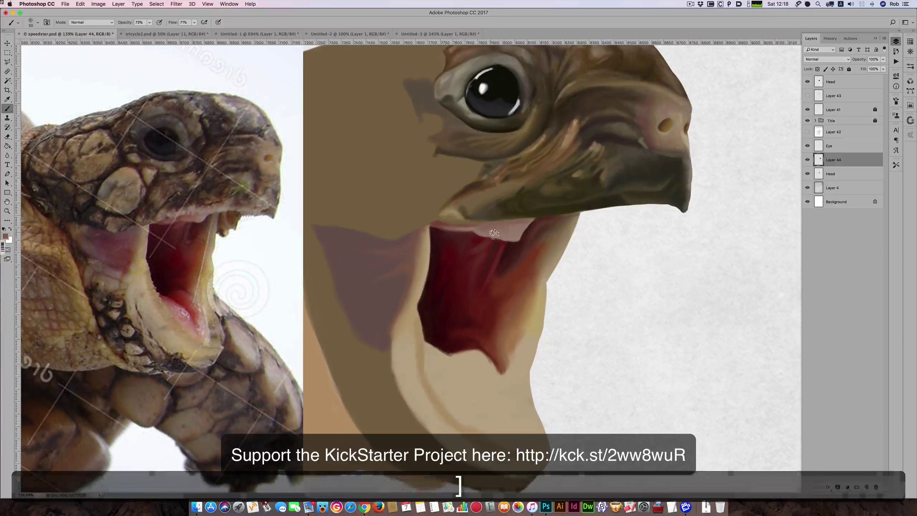
{"action": "key", "text": "bracketleft"}
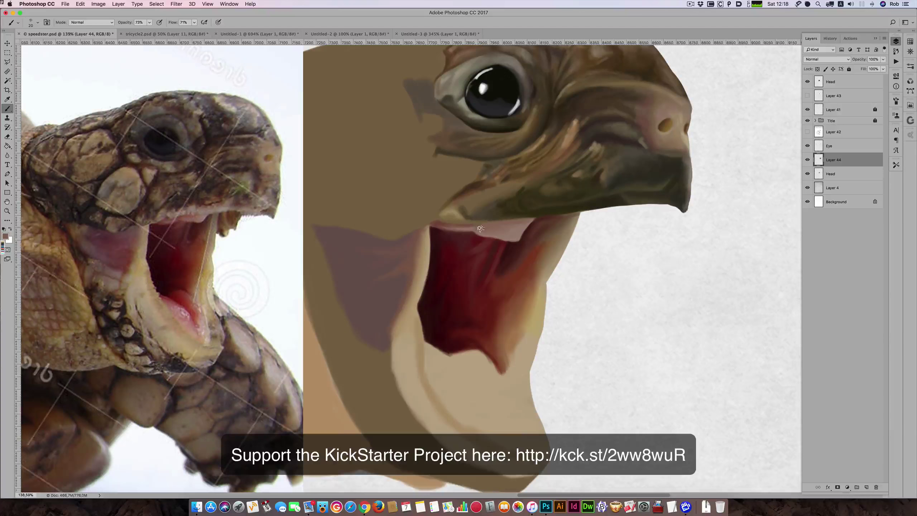
{"action": "key", "text": "bracketleft"}
{"action": "key", "text": "bracketright"}
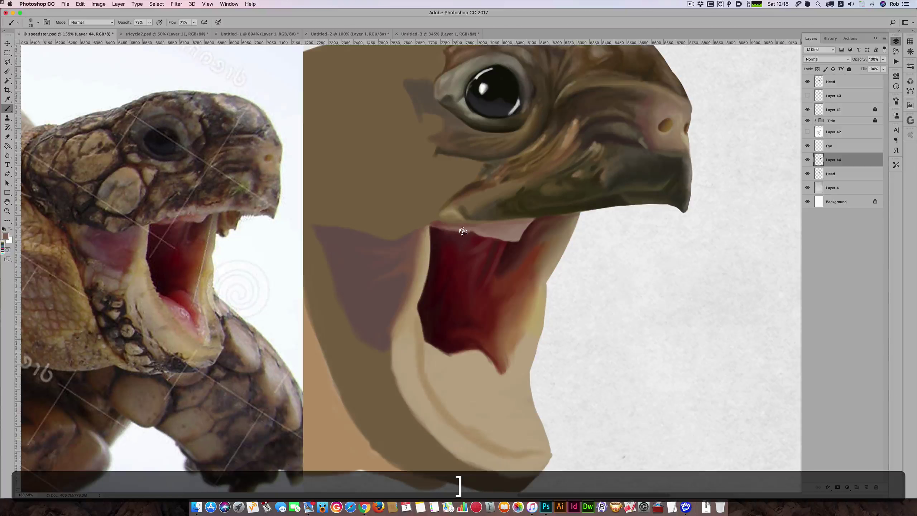
{"action": "key", "text": "bracketright"}
Sample lighter pinks from the photo's palate edge and brighten the thick far part of the palate strip.
{"action": "key", "text": "alt"}
{"action": "left_click", "coordinate": [204, 218], "text": "alt"}
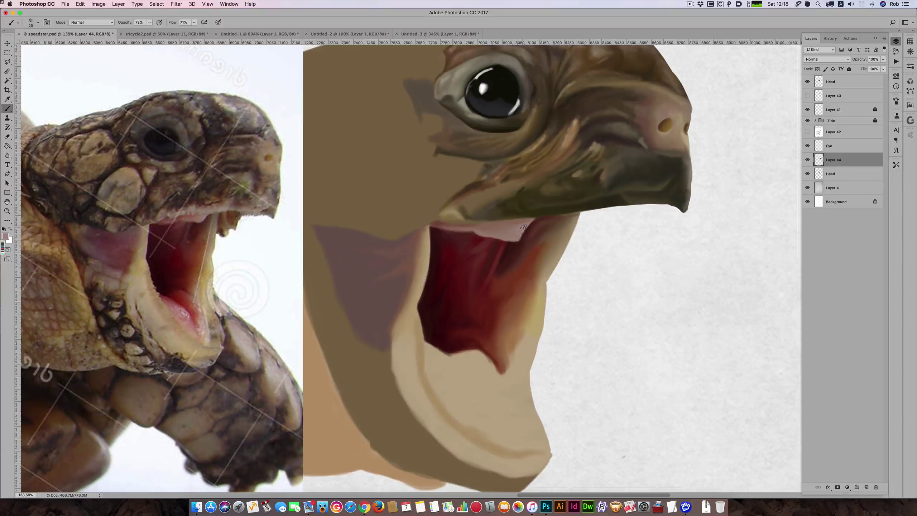
{"action": "key", "text": "alt"}
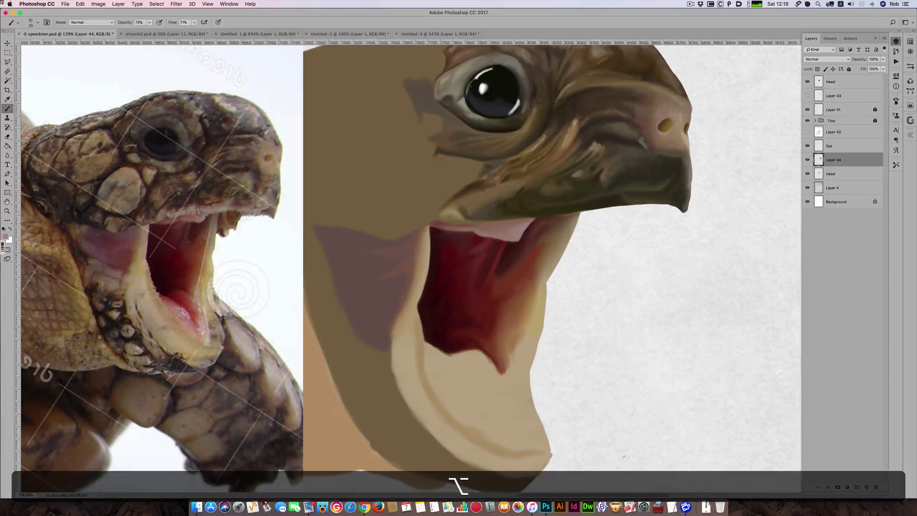
{"action": "left_click", "coordinate": [188, 217], "text": "alt"}
{"action": "key", "text": "bracketleft"}
{"action": "key", "text": "bracketleft"}
{"action": "key", "text": "bracketright"}
{"action": "key", "text": "bracketright"}
Sample a dark tone from the photo's inner lip and deepen the shadow along the palate strip's narrow near end.
{"action": "key", "text": "alt"}
{"action": "left_click", "coordinate": [167, 219], "text": "alt"}
{"action": "key", "text": "bracketleft"}
{"action": "key", "text": "bracketright"}
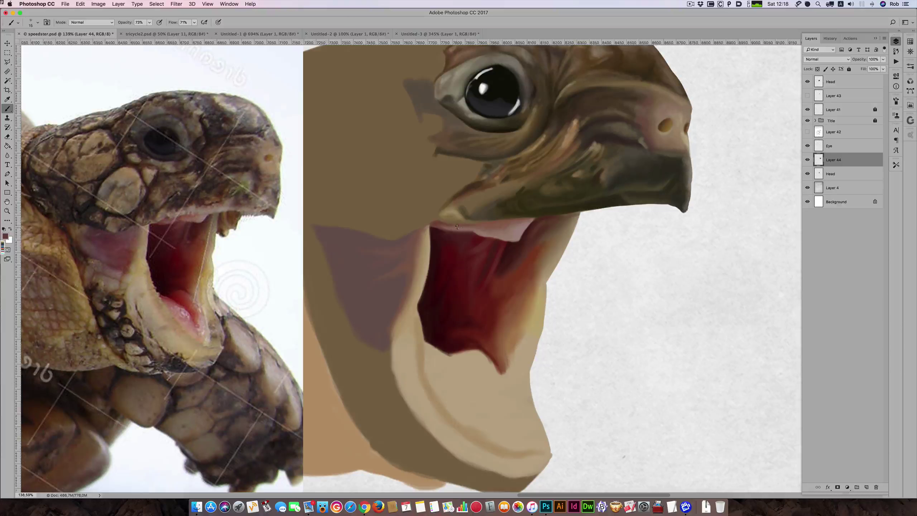
{"action": "key", "text": "bracketright"}
{"action": "key", "text": "bracketleft"}
{"action": "key", "text": "bracketleft"}
{"action": "key", "text": "bracketright"}
{"action": "key", "text": "bracketright"}
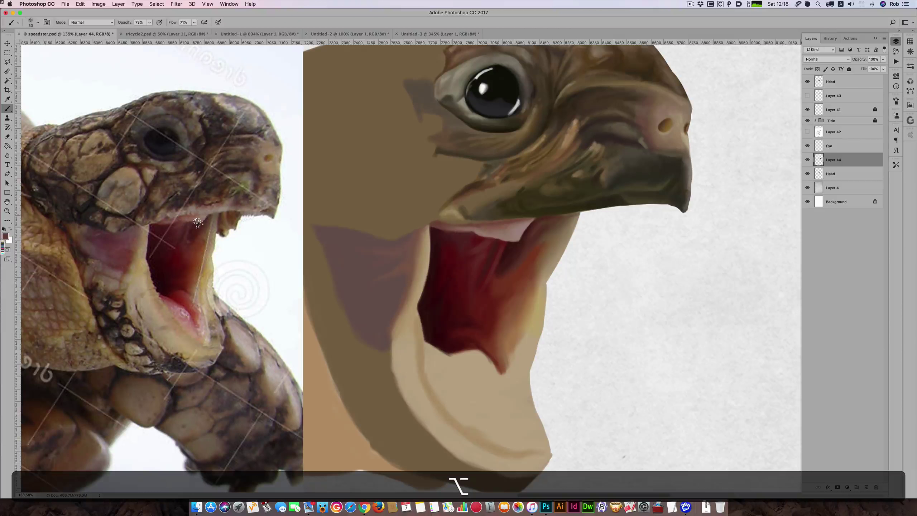
Blend the palate strip's lower edge and near end into the throat with reddish pink and dark red sampled from the photo.
{"action": "left_click", "coordinate": [188, 220], "text": "alt"}
{"action": "mouse_move", "coordinate": [478, 237]}
{"action": "left_mouse_down"}
{"action": "mouse_move", "coordinate": [519, 240]}
{"action": "mouse_move", "coordinate": [487, 233]}
{"action": "left_mouse_up"}
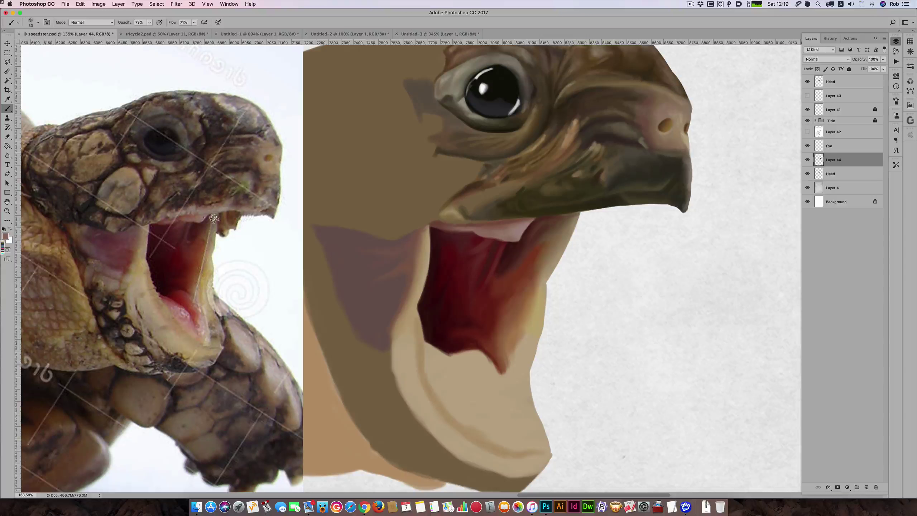
{"action": "left_click", "coordinate": [156, 228], "text": "alt"}
{"action": "left_click_drag", "start_coordinate": [433, 226], "coordinate": [463, 237]}
Sample a deep red from the photo's mouth corner and darken the throat just under the palate's near end.
{"action": "left_click", "coordinate": [159, 224], "text": "alt"}
{"action": "key", "text": "bracketleft"}
{"action": "key", "text": "bracketleft"}
{"action": "key", "text": "bracketleft"}
{"action": "key", "text": "bracketright"}
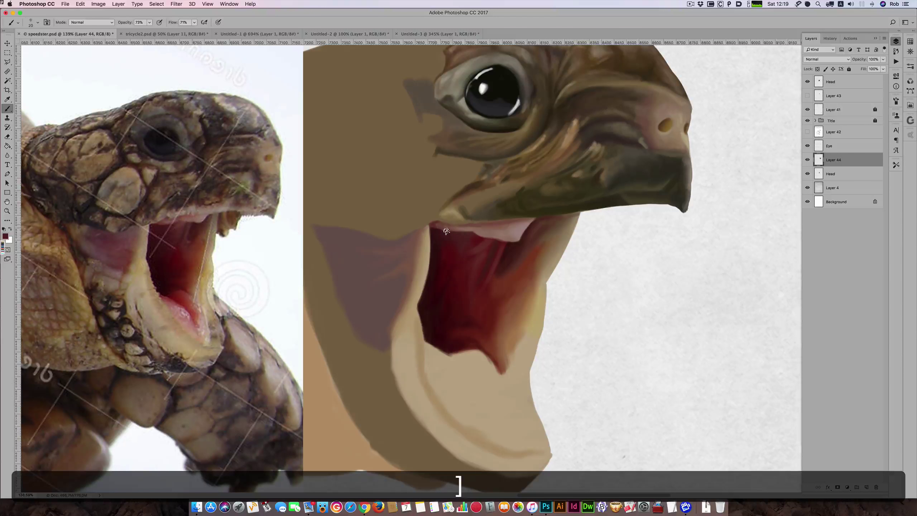
{"action": "key", "text": "bracketleft"}
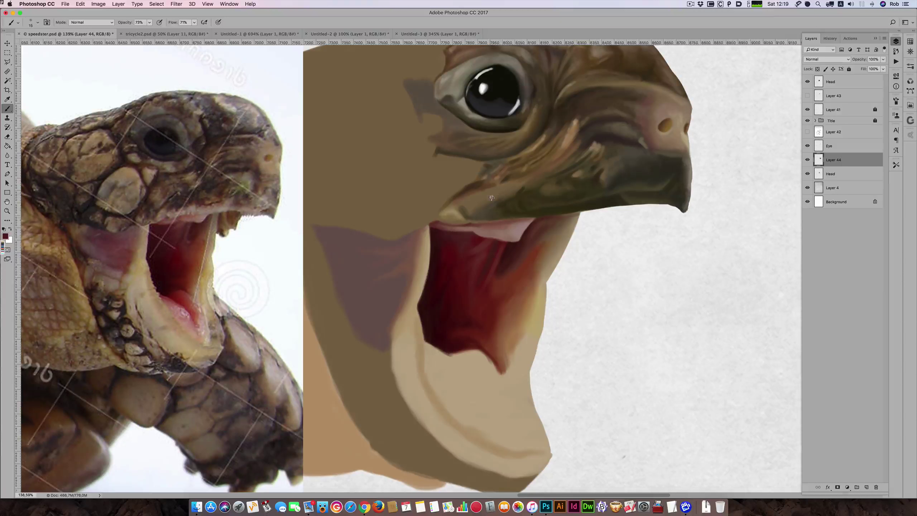
Sample a mid red from under the photo's palate and soften the transition between the palate strip and the upper throat.
{"action": "left_click", "coordinate": [181, 220], "text": "alt"}
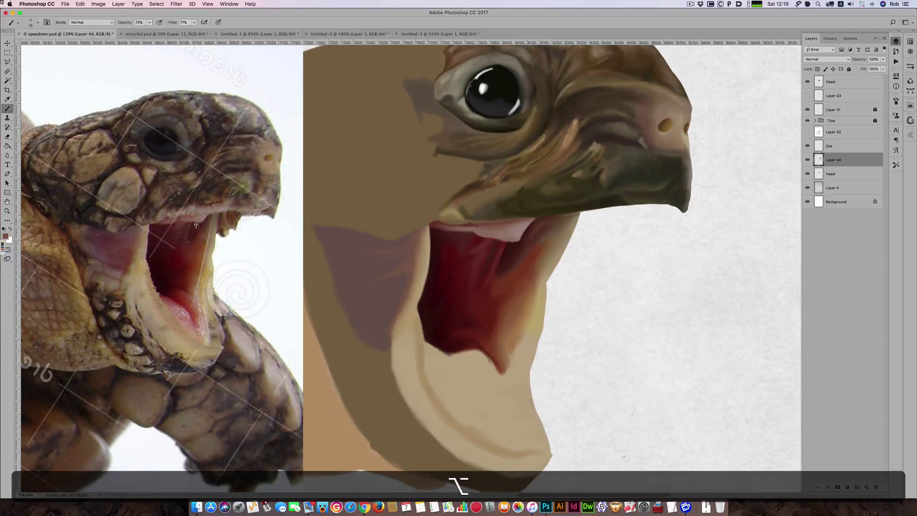
{"action": "key", "text": "bracketright"}
{"action": "key", "text": "bracketright"}
{"action": "key", "text": "bracketright"}
{"action": "key", "text": "bracketleft"}
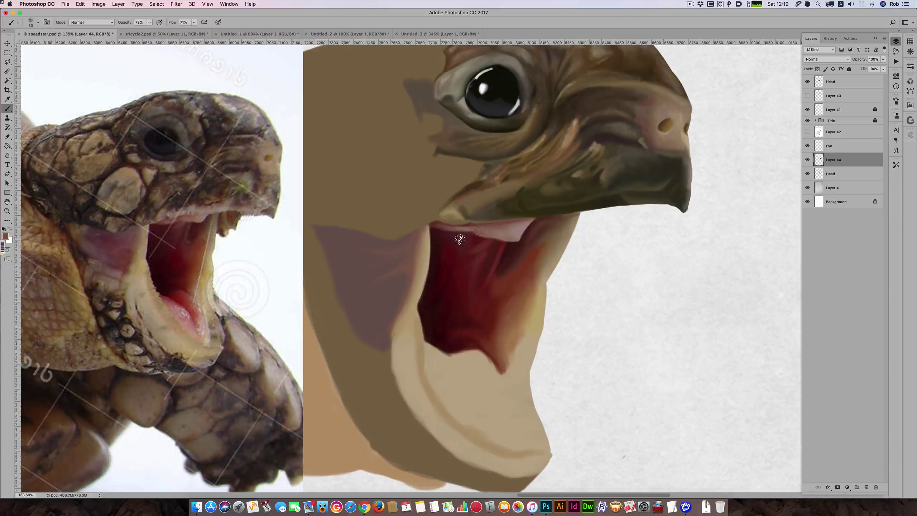
{"action": "key", "text": "bracketleft"}
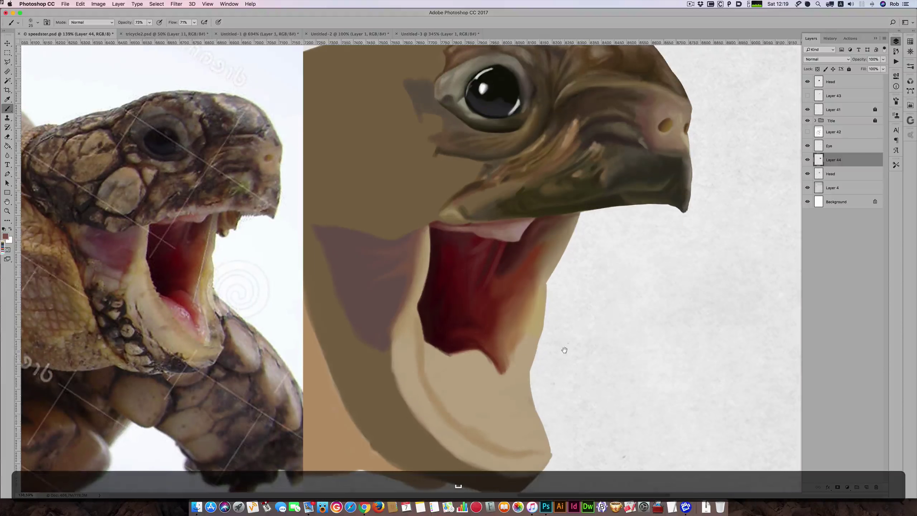
{"action": "scroll", "coordinate": [574, 325], "scroll_direction": "down", "scroll_amount": 3}
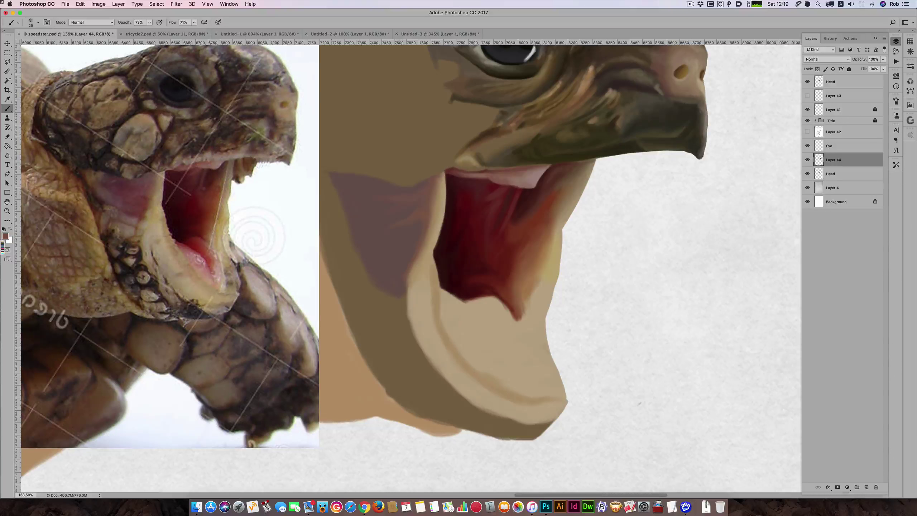
{"action": "left_click", "coordinate": [692, 5]}
{"action": "left_click", "coordinate": [708, 22]}
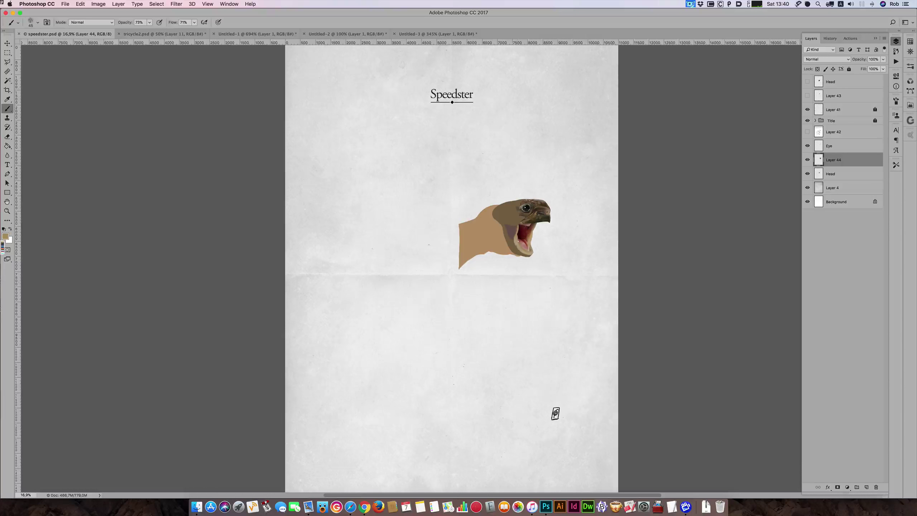
Show the open-mouthed tortoise reference photo and the pencil sketch layer around the painted head.
{"action": "key", "text": "super+space"}
{"action": "left_click_drag", "start_coordinate": [556, 414], "coordinate": [577, 239]}
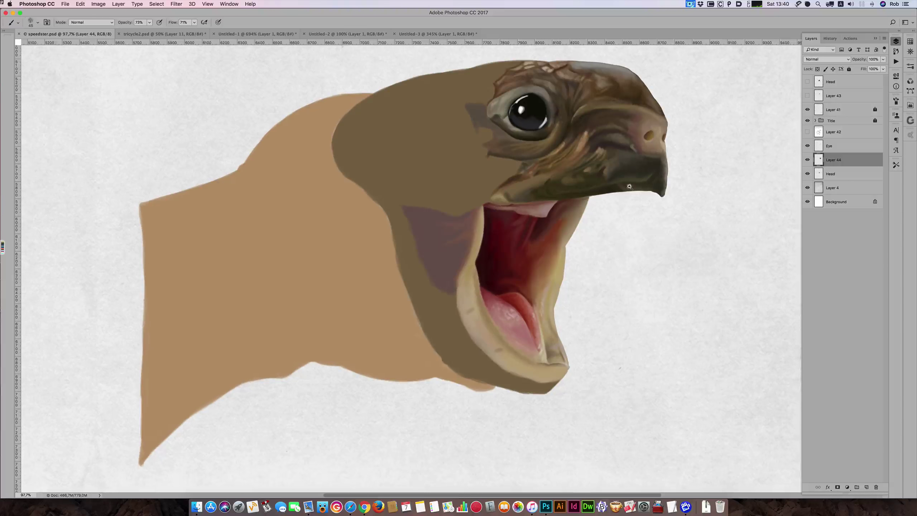
{"action": "left_click_drag", "start_coordinate": [572, 197], "coordinate": [584, 240]}
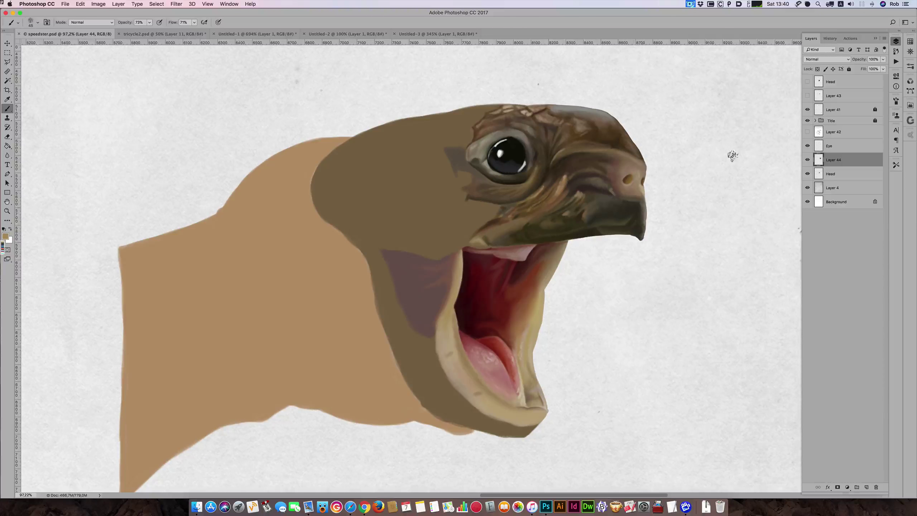
{"action": "left_click", "coordinate": [808, 96]}
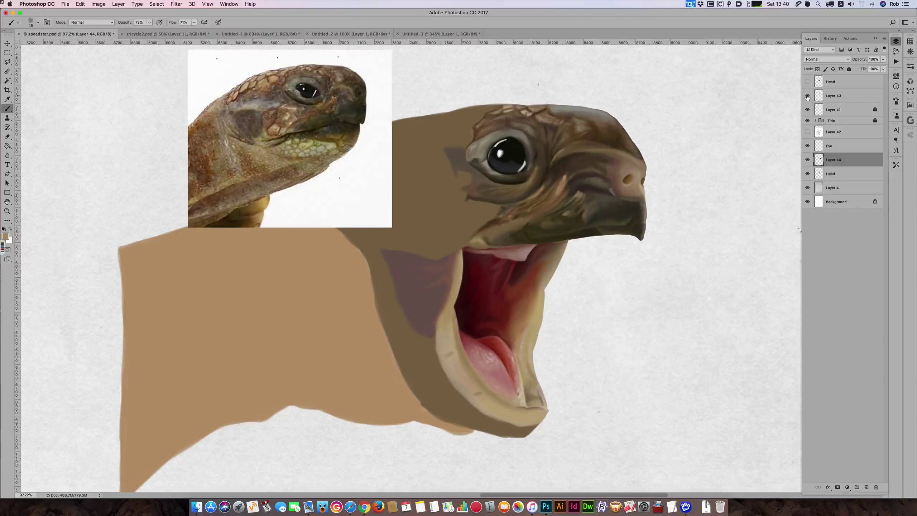
{"action": "left_click", "coordinate": [808, 96]}
{"action": "left_click", "coordinate": [807, 83]}
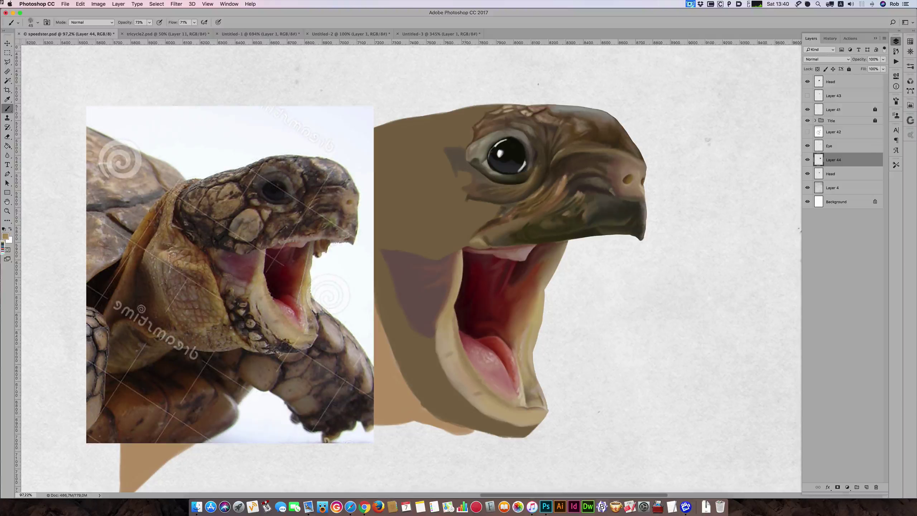
{"action": "left_click", "coordinate": [808, 133]}
Sample a dark brown from the photo's ragged far beak edge and add a new layer above the lower Head layer.
{"action": "key", "text": "alt"}
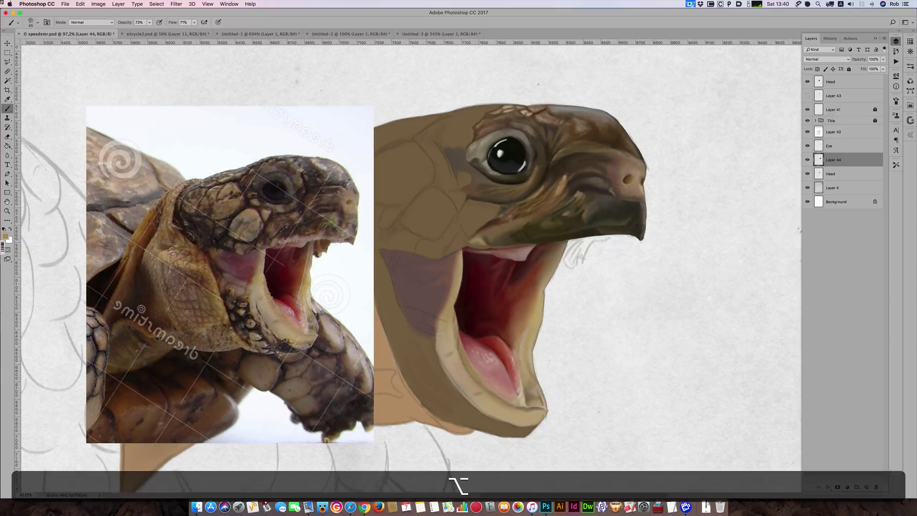
{"action": "left_click", "coordinate": [315, 247], "text": "alt"}
{"action": "left_click", "coordinate": [839, 173]}
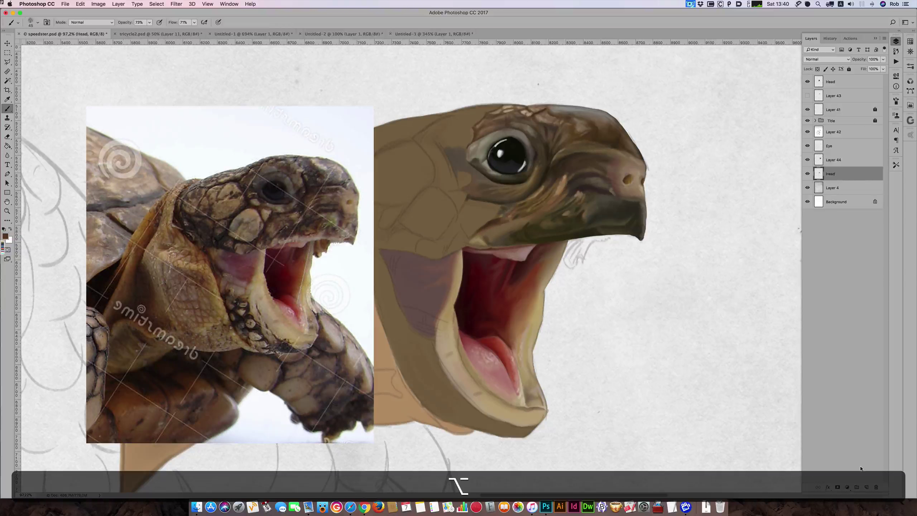
{"action": "left_click", "coordinate": [867, 487], "text": "alt"}
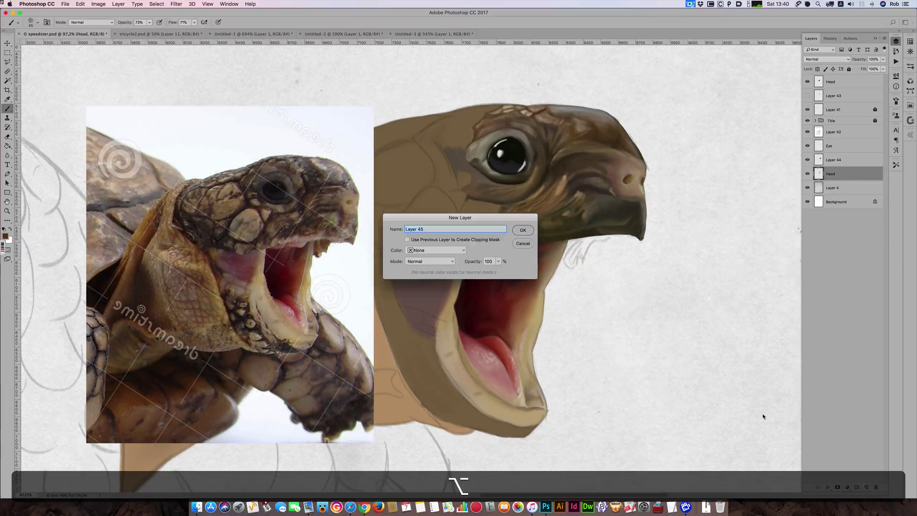
{"action": "left_click", "coordinate": [526, 232]}
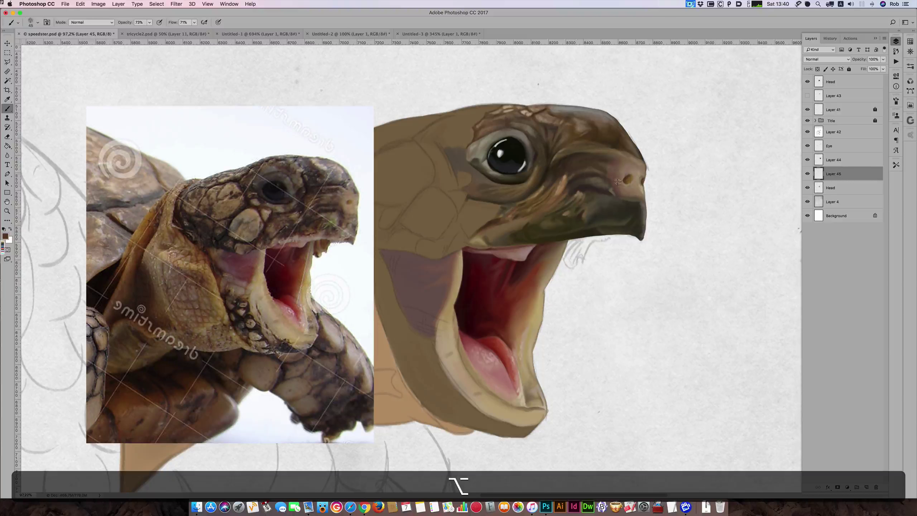
Paint a thin dark brown ragged strand hanging from the upper jaw beside the far mouth edge, plus small jags under the beak.
{"action": "key", "text": "bracketleft"}
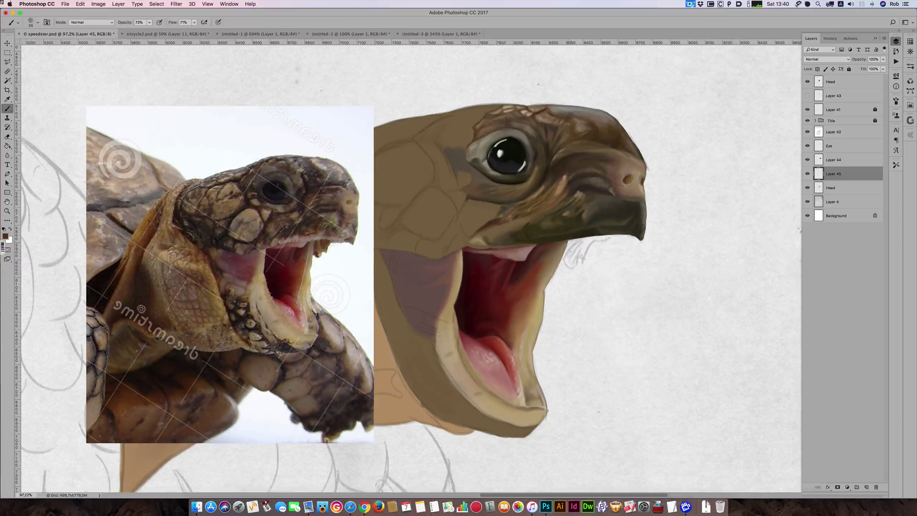
{"action": "key", "text": "super+d"}
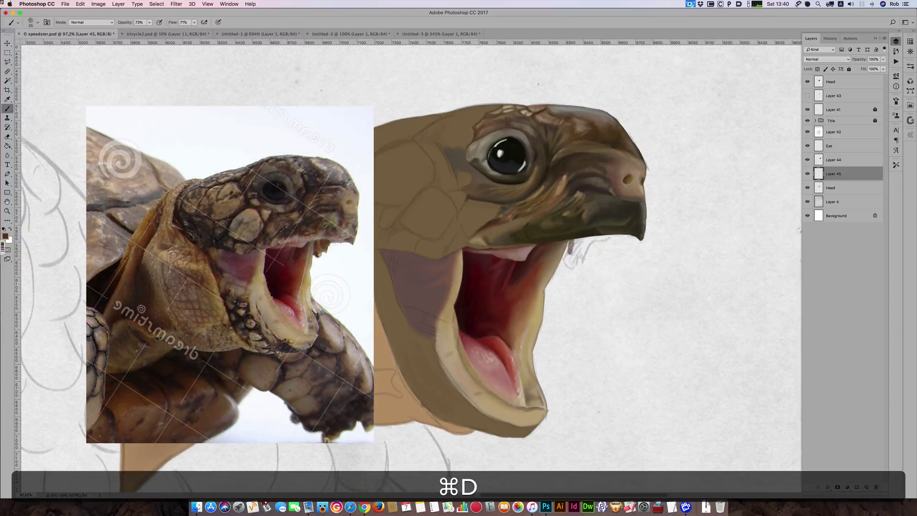
{"action": "mouse_move", "coordinate": [572, 248]}
{"action": "left_mouse_down"}
{"action": "mouse_move", "coordinate": [570, 262]}
{"action": "mouse_move", "coordinate": [568, 248]}
{"action": "left_mouse_up"}
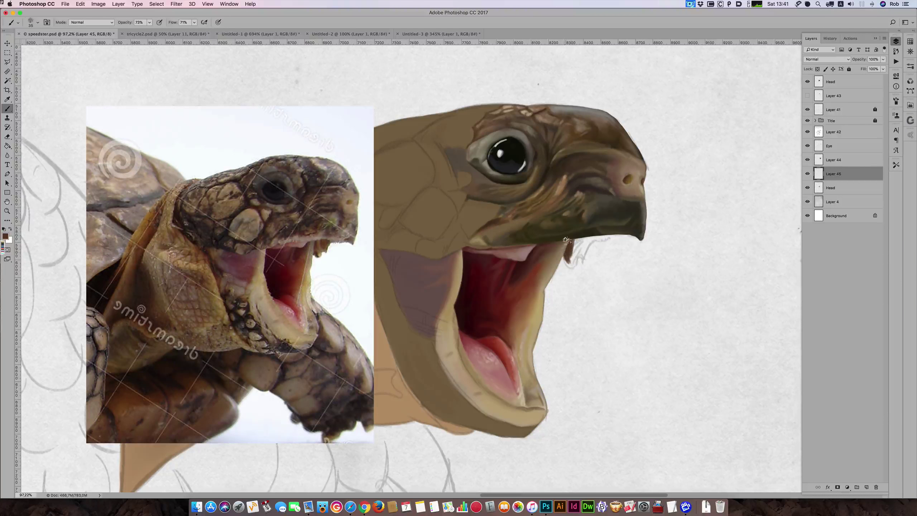
{"action": "key", "text": "bracketleft"}
{"action": "key", "text": "bracketleft"}
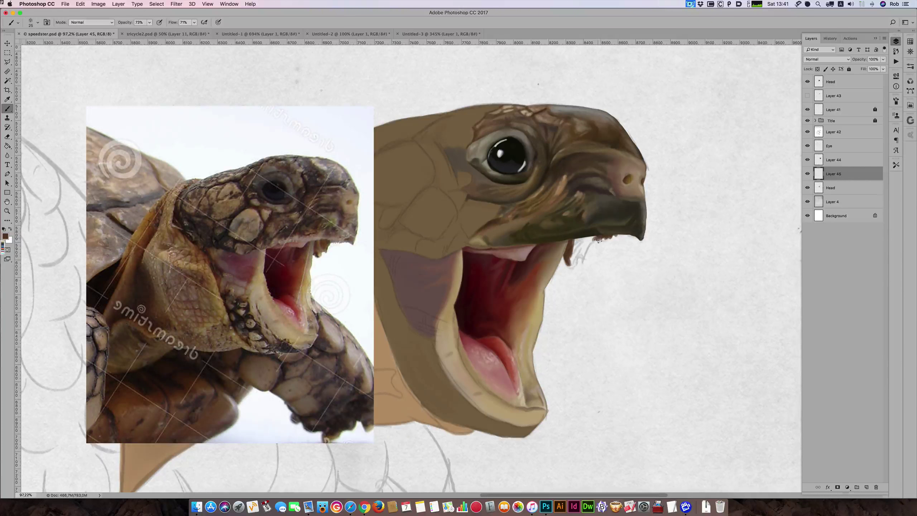
Extend the ragged dark brown beak edge along the sketch lines and fill in the hanging piece next to the mouth.
{"action": "left_click_drag", "start_coordinate": [599, 239], "coordinate": [587, 257]}
{"action": "key", "text": "bracketleft"}
{"action": "key", "text": "bracketleft"}
{"action": "key", "text": "bracketright"}
{"action": "left_click_drag", "start_coordinate": [575, 267], "coordinate": [579, 252]}
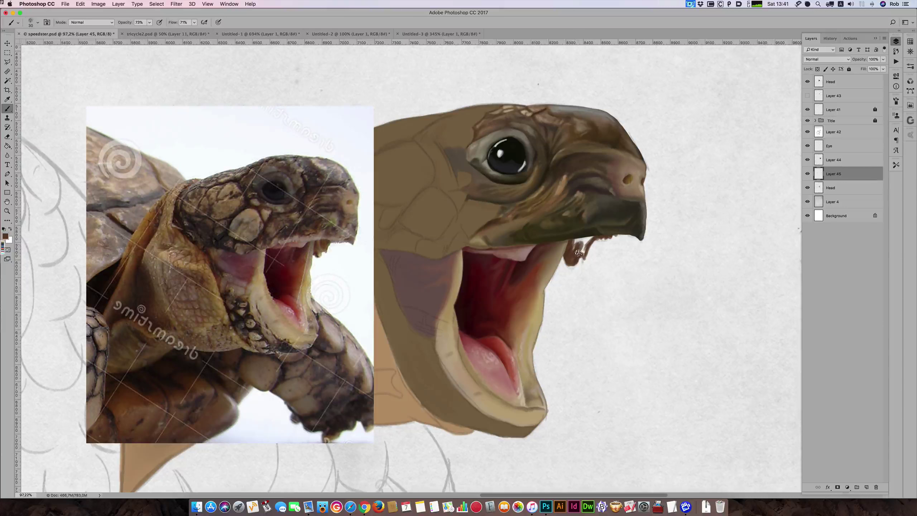
{"action": "key", "text": "bracketright"}
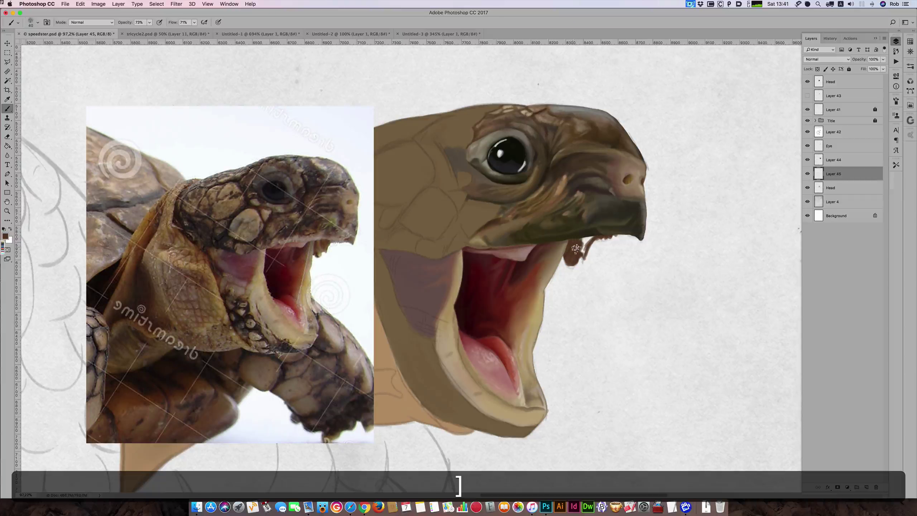
Fill the gap between the hanging strand and the beak with brown, and sample a darker brown from the photo's beak edge.
{"action": "left_click_drag", "start_coordinate": [577, 253], "coordinate": [587, 250]}
{"action": "key", "text": "bracketleft"}
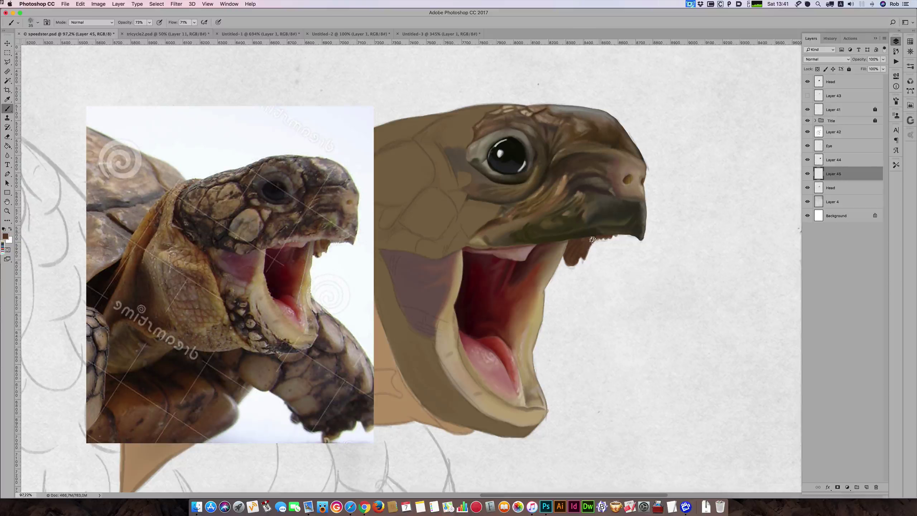
{"action": "key", "text": "bracketright"}
{"action": "key", "text": "alt"}
{"action": "left_click", "coordinate": [316, 243], "text": "alt"}
{"action": "left_click", "coordinate": [317, 254], "text": "alt"}
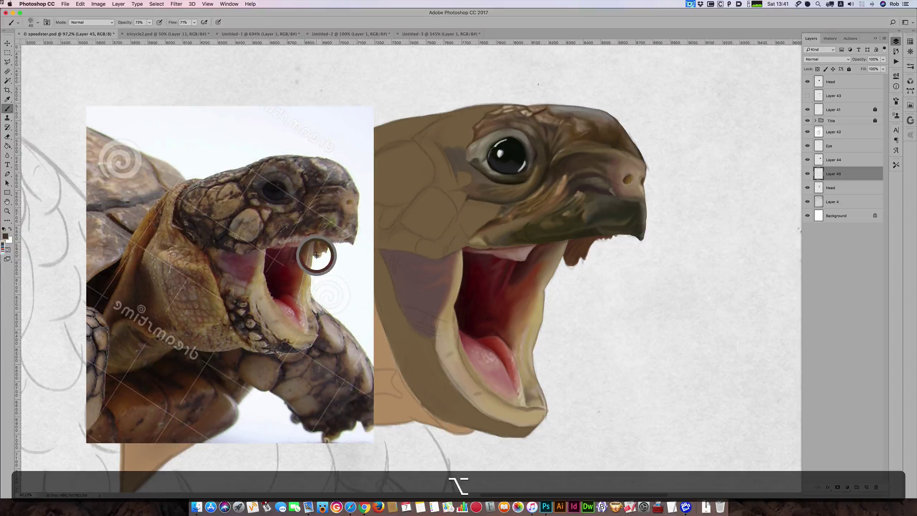
Sample a very dark brown from the photo's hanging strand and shade the painted ragged piece beneath the beak with it.
{"action": "left_click", "coordinate": [317, 257], "text": "alt"}
{"action": "left_click", "coordinate": [317, 257], "text": "alt"}
{"action": "key", "text": "bracketleft"}
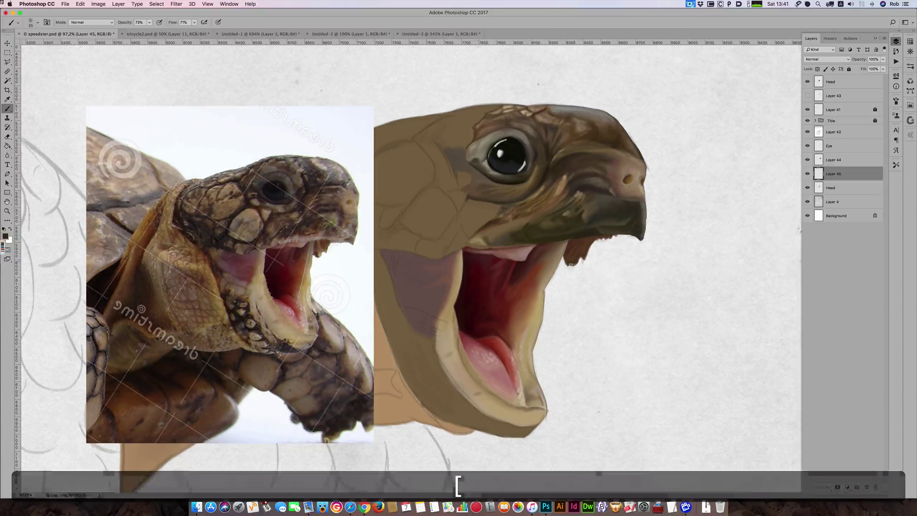
{"action": "key", "text": "bracketright"}
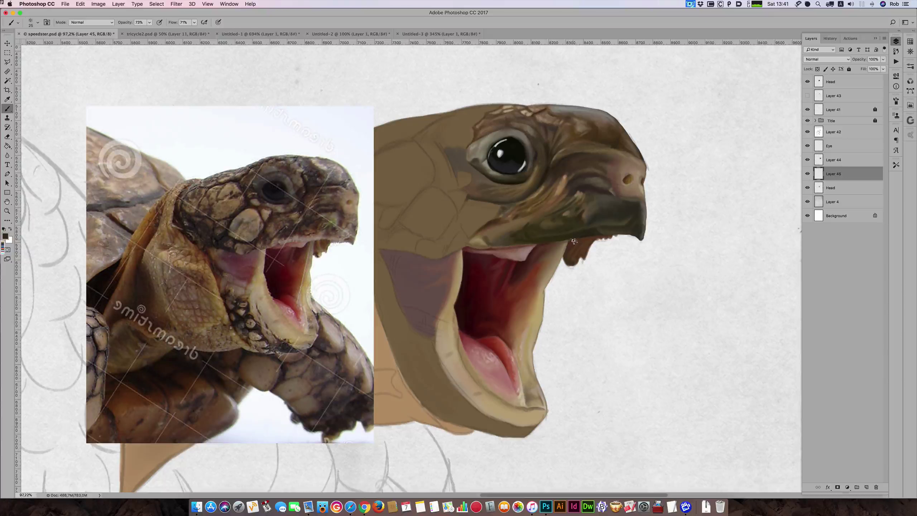
{"action": "key", "text": "bracketright"}
{"action": "key", "text": "bracketright"}
Sample reddish browns from the photo's ragged beak edge, undo the last stroke, and paint warmer tones inside the hanging piece.
{"action": "left_click", "coordinate": [325, 243], "text": "alt"}
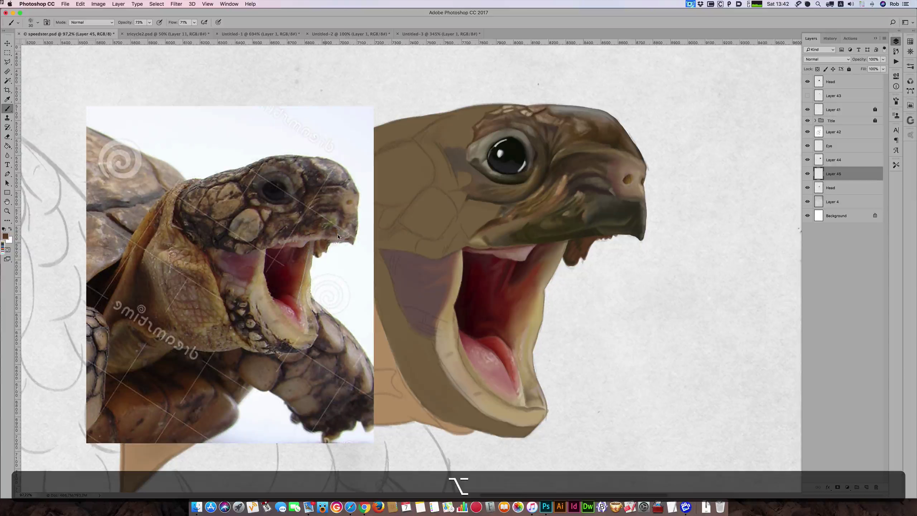
{"action": "key", "text": "bracketleft"}
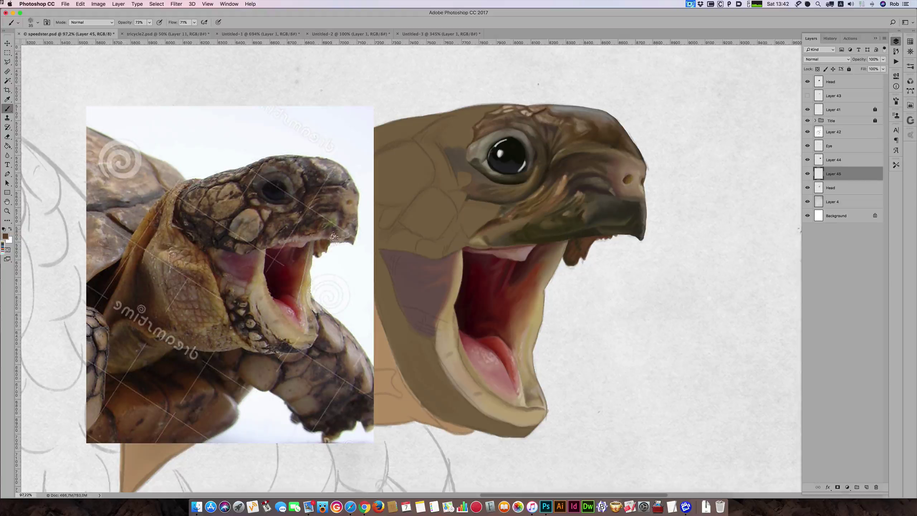
{"action": "key", "text": "alt+super+z"}
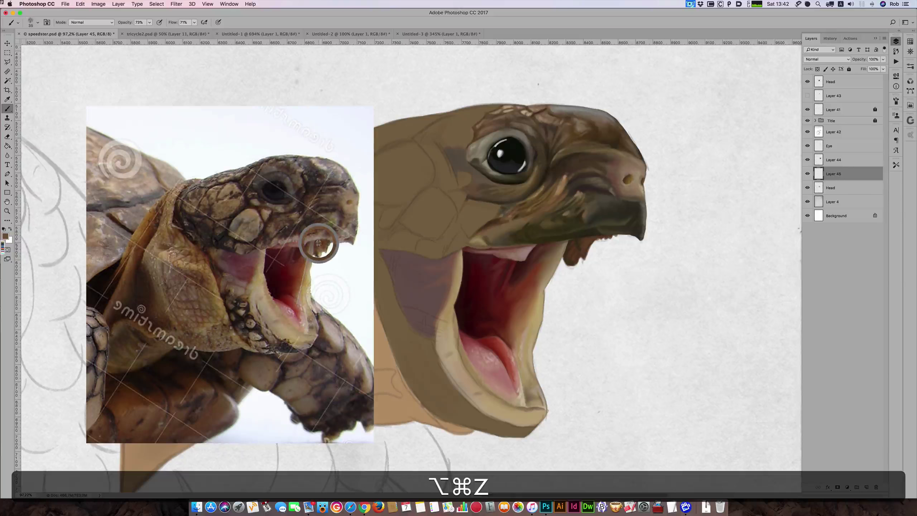
{"action": "key", "text": "bracketleft"}
{"action": "key", "text": "bracketleft"}
{"action": "key", "text": "bracketleft"}
{"action": "key", "text": "bracketright"}
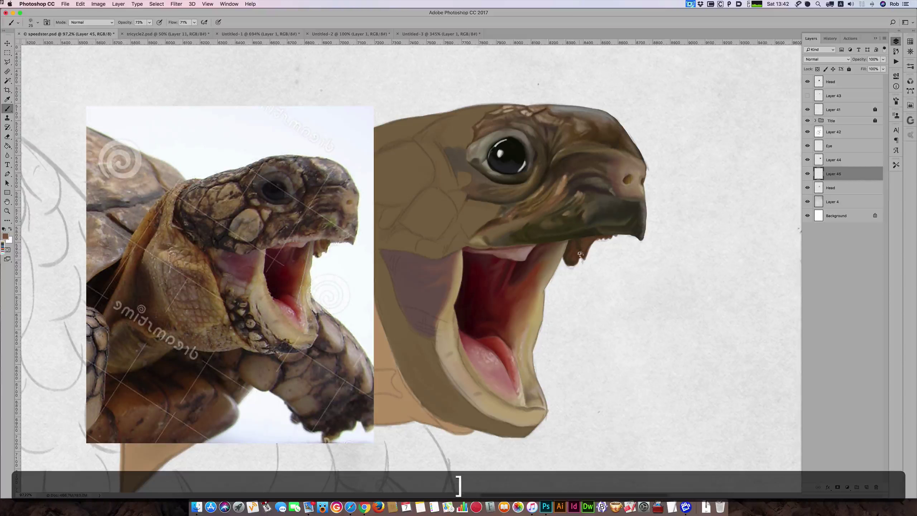
{"action": "key", "text": "bracketright"}
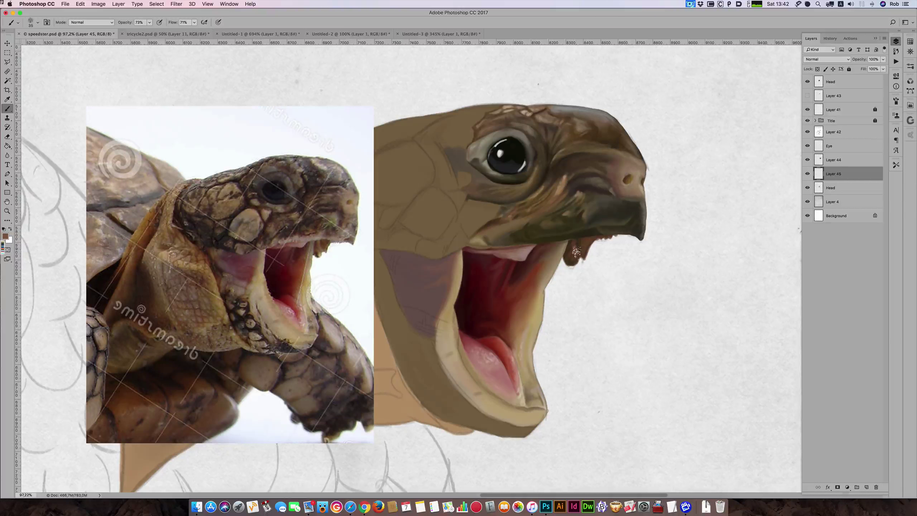
{"action": "key", "text": "bracketleft"}
Hide the pencil sketch on Layer 42 and refine the hanging beak piece with a smaller brush and freshly sampled brown.
{"action": "left_click", "coordinate": [808, 132]}
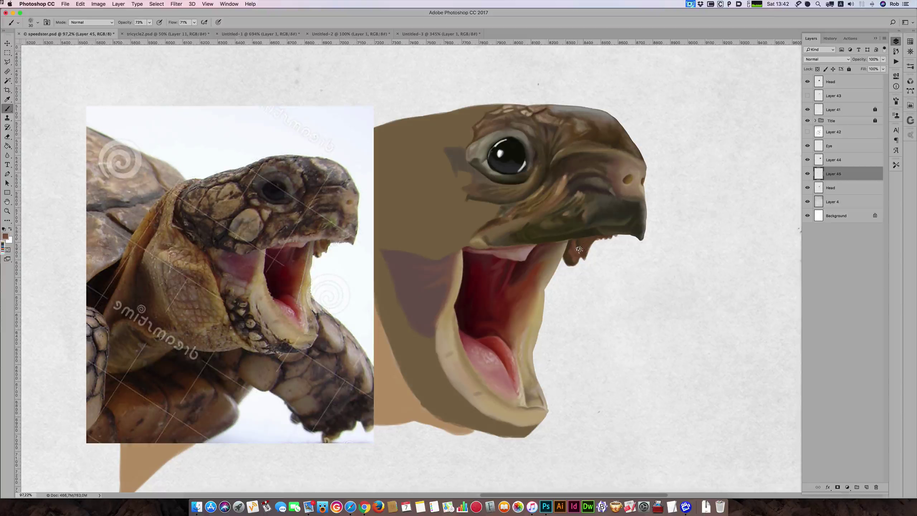
{"action": "mouse_move", "coordinate": [582, 252]}
{"action": "left_mouse_down"}
{"action": "mouse_move", "coordinate": [572, 250]}
{"action": "mouse_move", "coordinate": [585, 251]}
{"action": "left_mouse_up"}
{"action": "key", "text": "bracketleft"}
{"action": "key", "text": "bracketleft"}
{"action": "key", "text": "bracketright"}
{"action": "key", "text": "alt"}
{"action": "left_click", "coordinate": [330, 243], "text": "alt"}
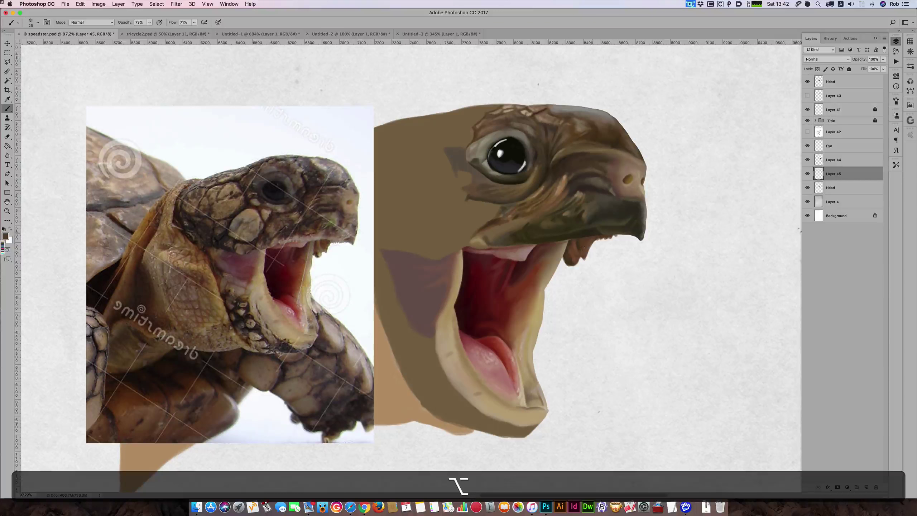
Detail the ragged far beak edge with dark shadow tones and a light beige sampled from the photo and the painted beak.
{"action": "key", "text": "alt"}
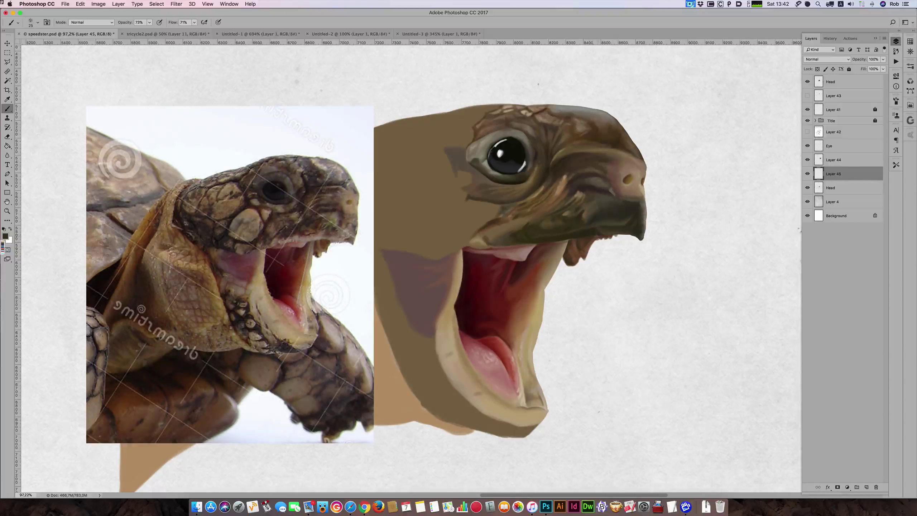
{"action": "key", "text": "alt"}
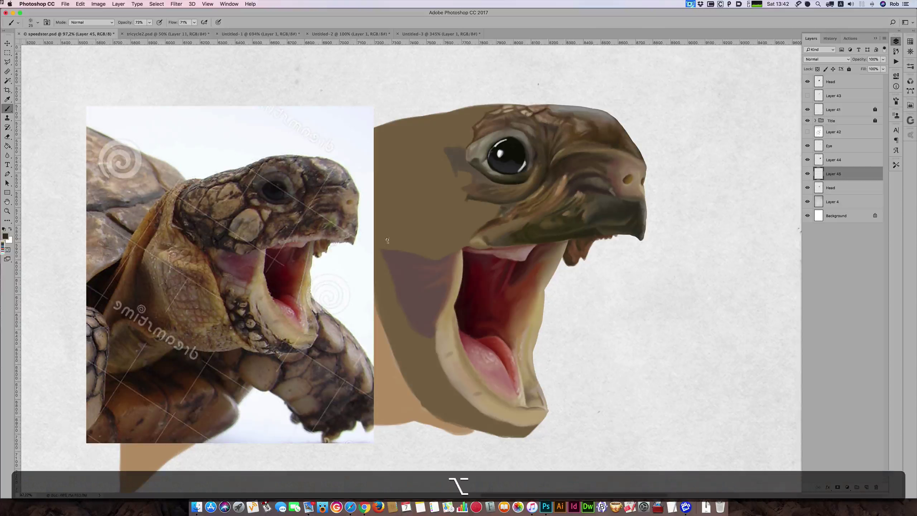
{"action": "left_click", "coordinate": [314, 254], "text": "alt"}
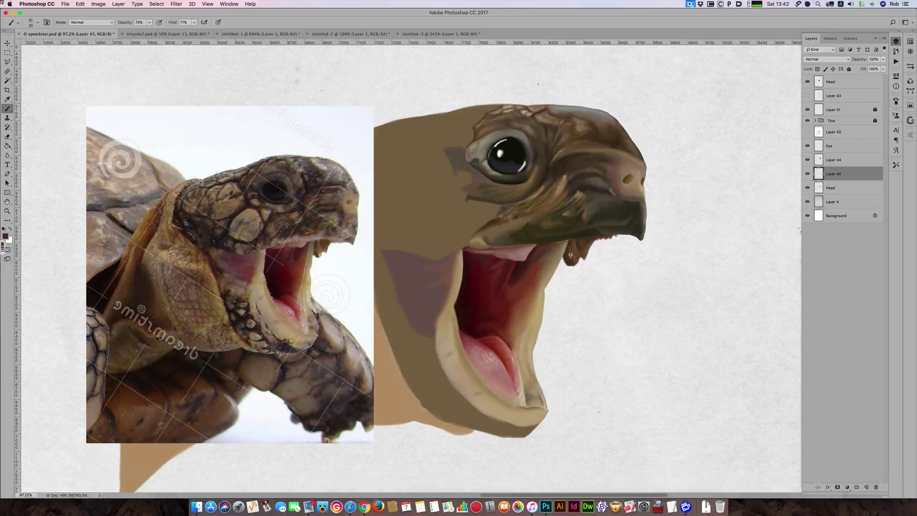
{"action": "left_click", "coordinate": [590, 232], "text": "alt"}
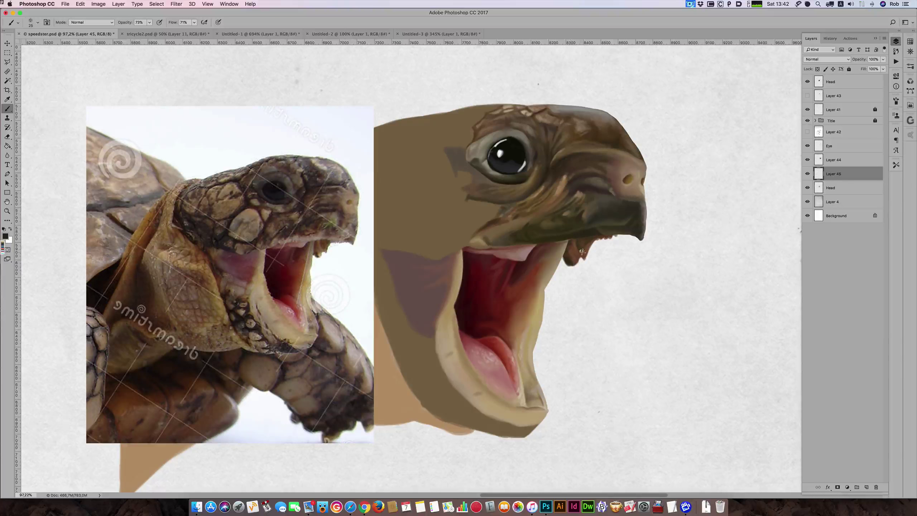
{"action": "left_click", "coordinate": [323, 253], "text": "alt"}
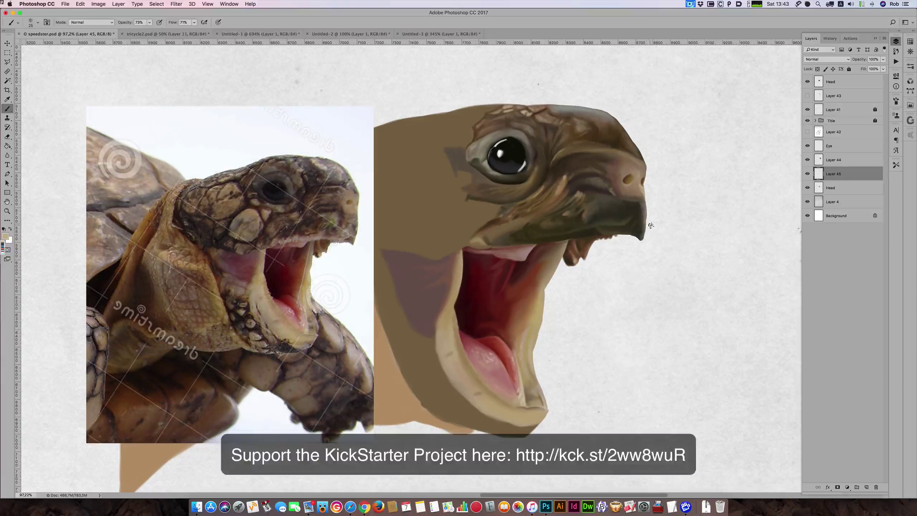
Merge Layer 44 down into Layer 45 and sample a dark red from the photo's far mouth edge for a finer brush.
{"action": "left_click", "coordinate": [834, 160]}
{"action": "left_click", "coordinate": [808, 159]}
{"action": "left_click", "coordinate": [808, 159]}
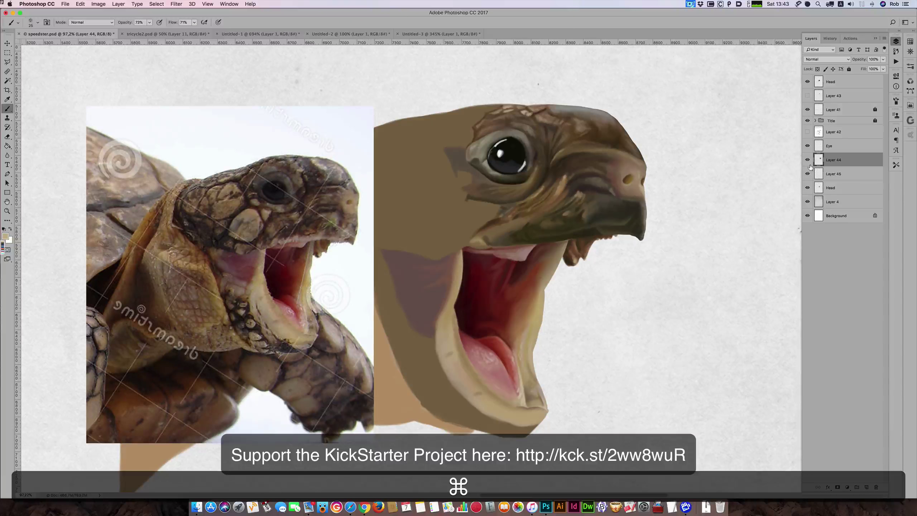
{"action": "key", "text": "cmd+e"}
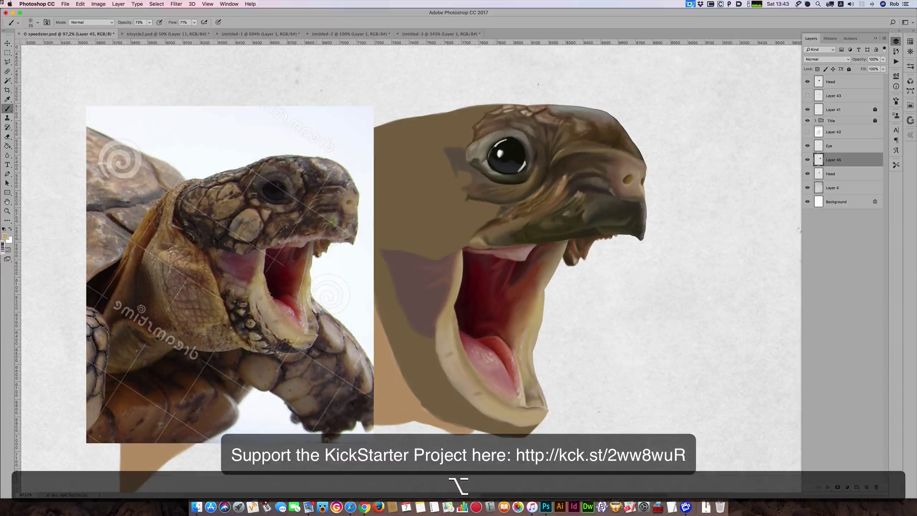
{"action": "left_click", "coordinate": [314, 246], "text": "alt"}
{"action": "key", "text": "bracketleft"}
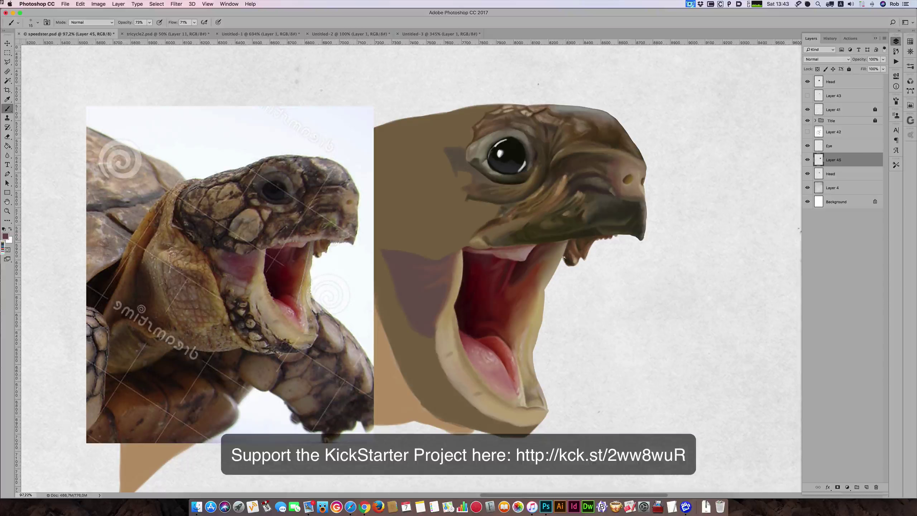
Sample browns from the photo's skin behind the mouth and paint them around the back corner of the painted mouth.
{"action": "key", "text": "space"}
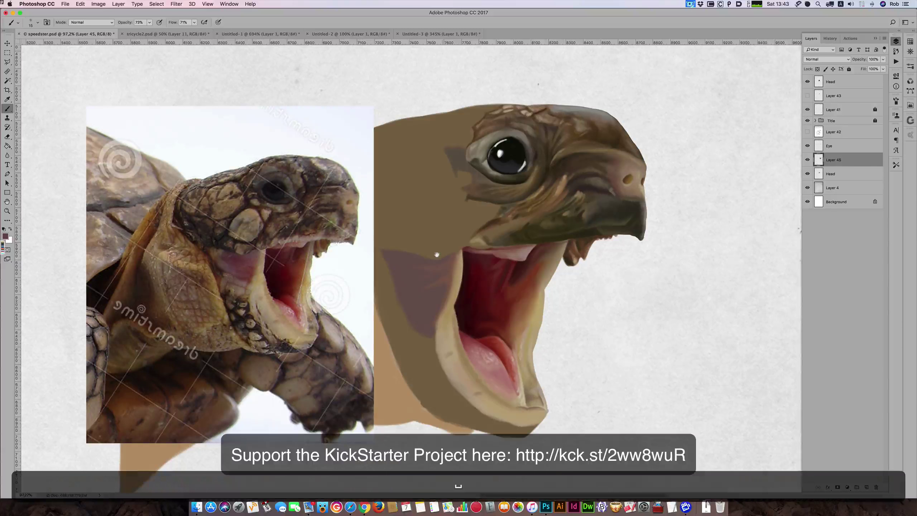
{"action": "left_click_drag", "start_coordinate": [437, 255], "coordinate": [498, 239]}
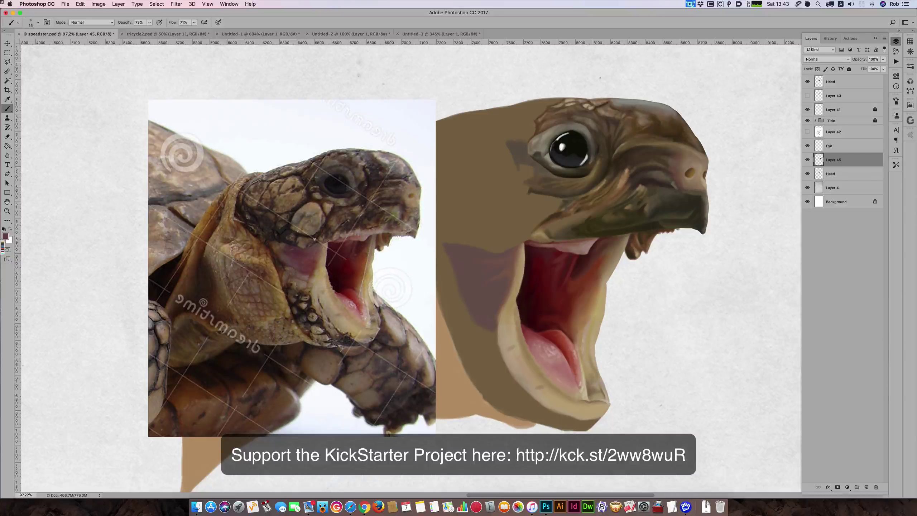
{"action": "key", "text": "alt"}
{"action": "left_click", "coordinate": [278, 249], "text": "alt"}
{"action": "key", "text": "bracketright"}
{"action": "key", "text": "bracketright"}
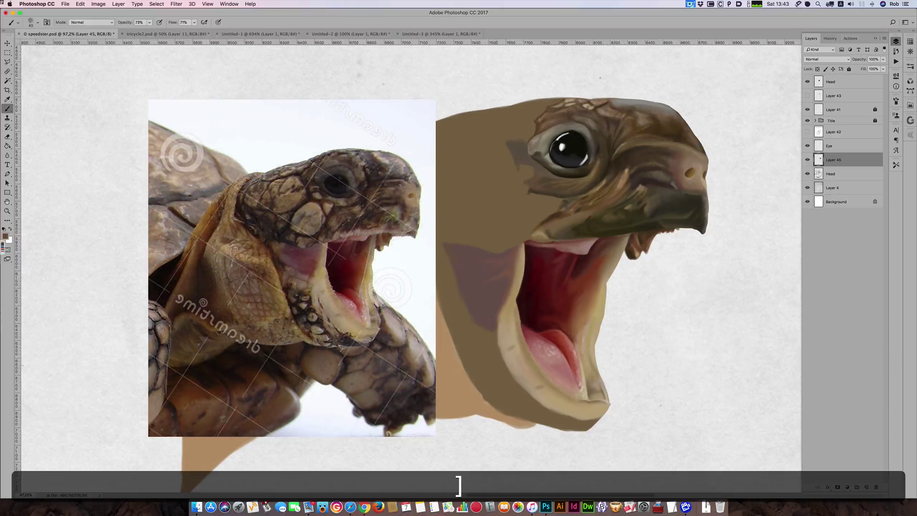
{"action": "key", "text": "bracketleft"}
{"action": "key", "text": "bracketright"}
{"action": "left_click", "coordinate": [277, 242], "text": "alt"}
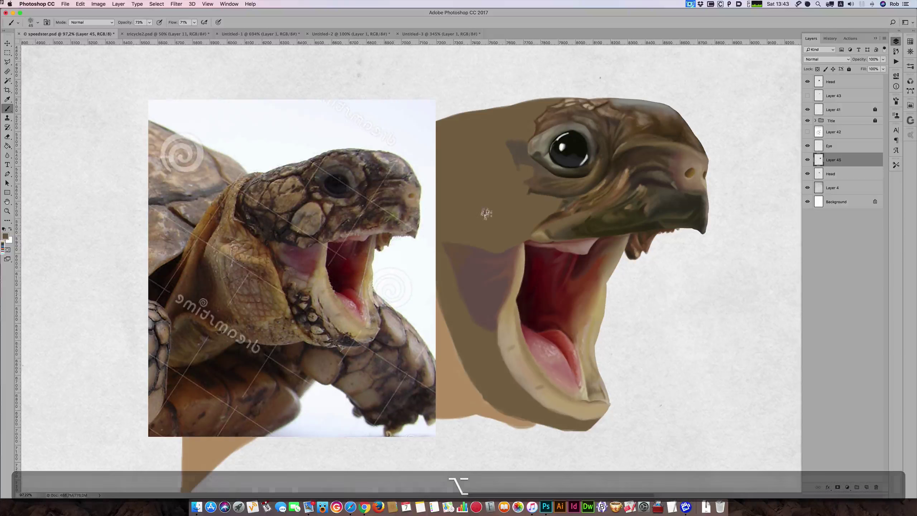
{"action": "key", "text": "bracketleft"}
{"action": "key", "text": "bracketright"}
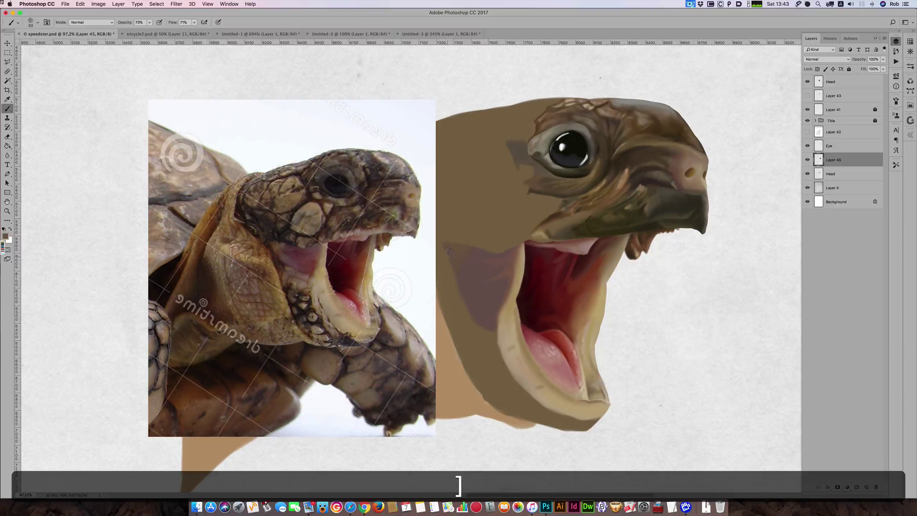
Sample a dark purplish red from the photo's inner cheek and paint a shadow under the cheek patch's upper edge.
{"action": "left_click", "coordinate": [287, 248], "text": "alt"}
{"action": "key", "text": "bracketleft"}
{"action": "key", "text": "bracketleft"}
{"action": "key", "text": "bracketleft"}
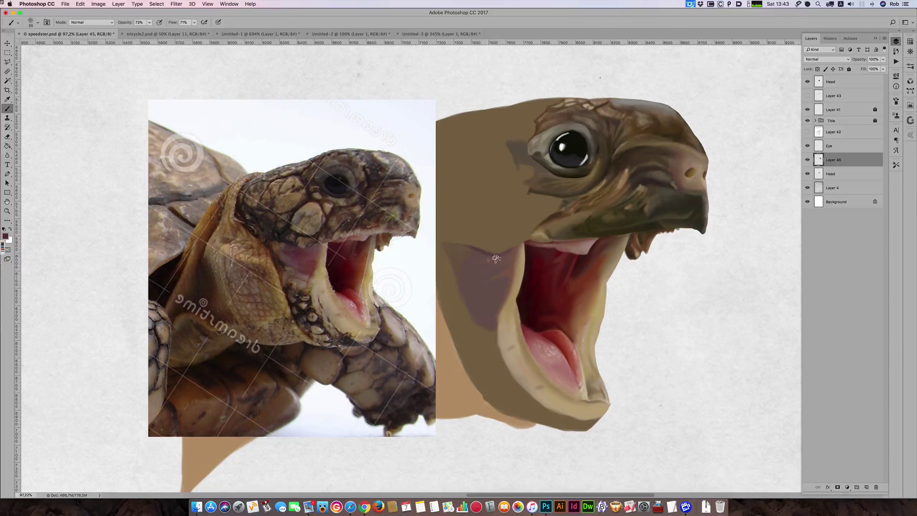
{"action": "key", "text": "bracketright"}
{"action": "key", "text": "bracketright"}
{"action": "key", "text": "bracketright"}
{"action": "key", "text": "bracketright"}
{"action": "key", "text": "bracketright"}
{"action": "key", "text": "bracketright"}
{"action": "key", "text": "bracketright"}
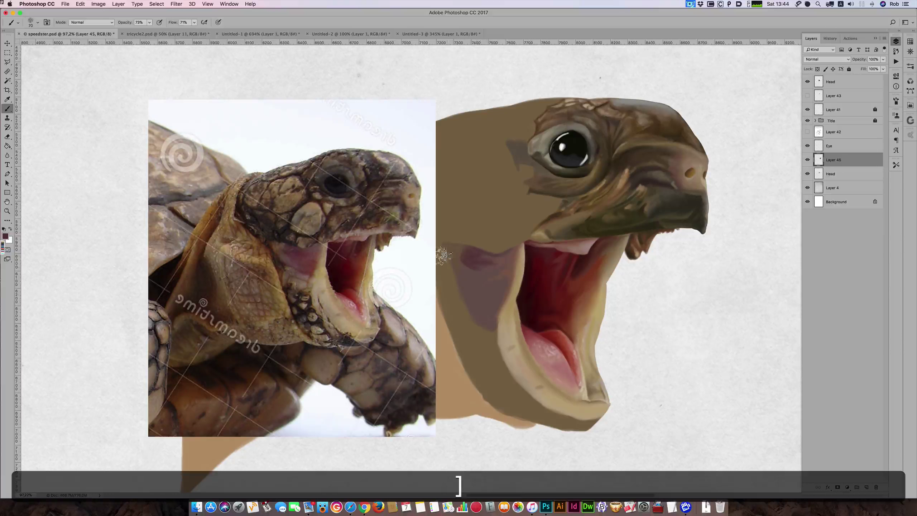
Sample a pinkish purple from the photo's inner cheek and blend it across the painted cheek towards the jaw edge.
{"action": "key", "text": "alt"}
{"action": "left_click", "coordinate": [306, 250], "text": "alt"}
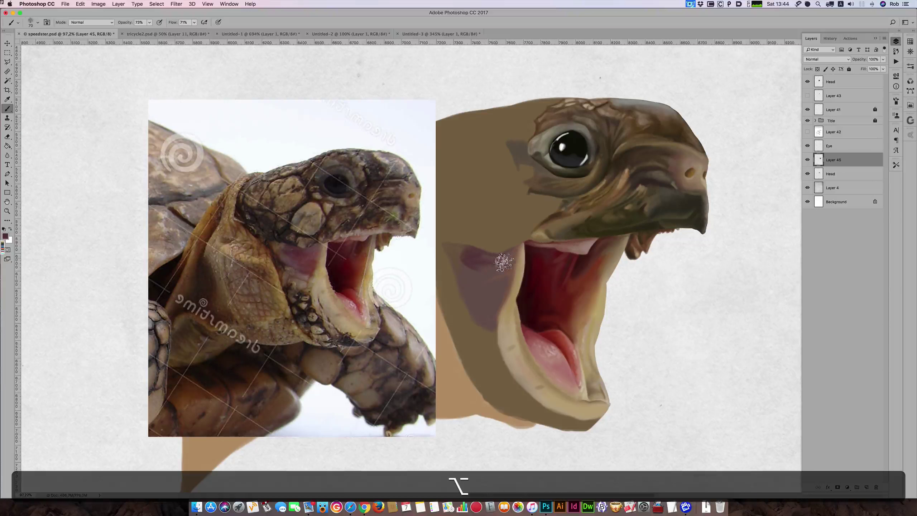
{"action": "mouse_move", "coordinate": [481, 260]}
{"action": "left_mouse_down"}
{"action": "mouse_move", "coordinate": [501, 270]}
{"action": "mouse_move", "coordinate": [484, 271]}
{"action": "mouse_move", "coordinate": [492, 272]}
{"action": "left_mouse_up"}
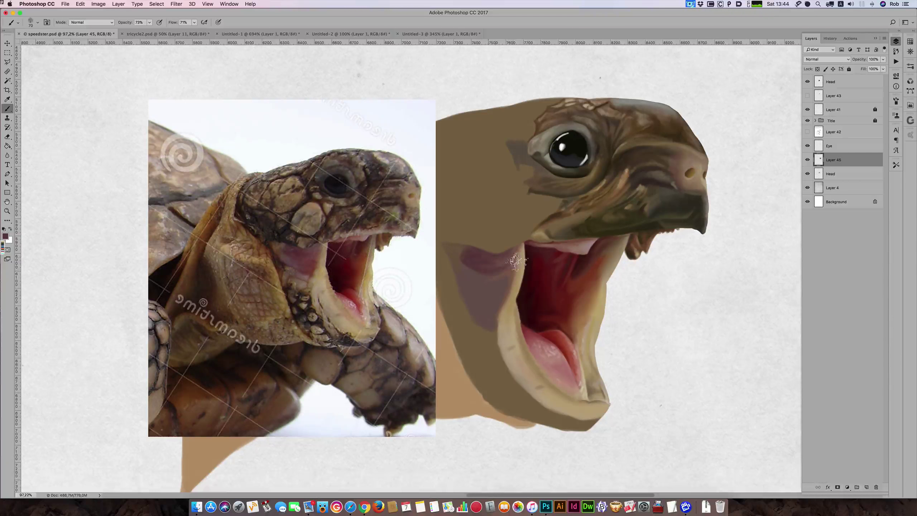
{"action": "left_click", "coordinate": [513, 258], "text": "alt"}
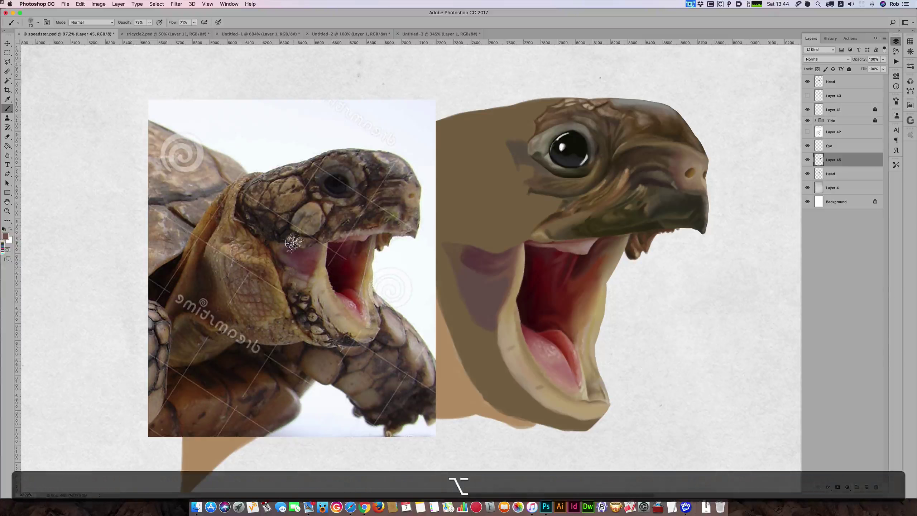
Sample a dark brown from the photo's mouth corner and paint a dark crease at the back corner of the inner cheek.
{"action": "left_click", "coordinate": [270, 246], "text": "alt"}
{"action": "key", "text": "bracketleft"}
{"action": "key", "text": "bracketleft"}
{"action": "key", "text": "bracketleft"}
{"action": "key", "text": "bracketleft"}
{"action": "key", "text": "bracketleft"}
{"action": "key", "text": "bracketright"}
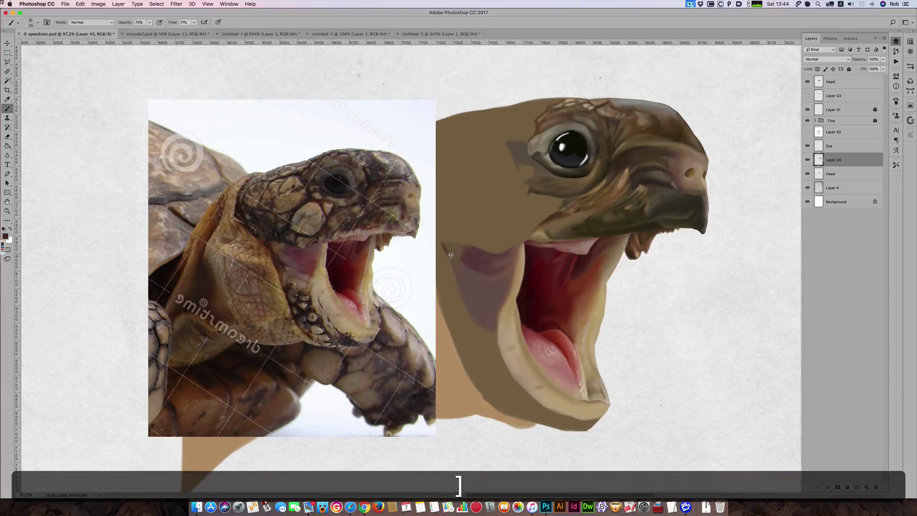
{"action": "key", "text": "bracketright"}
{"action": "key", "text": "bracketright"}
{"action": "key", "text": "bracketleft"}
{"action": "key", "text": "bracketleft"}
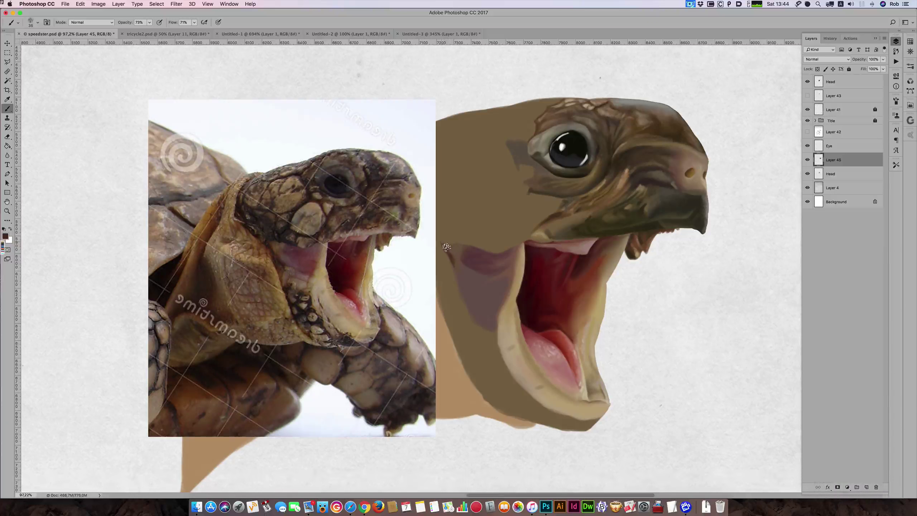
{"action": "key", "text": "bracketleft"}
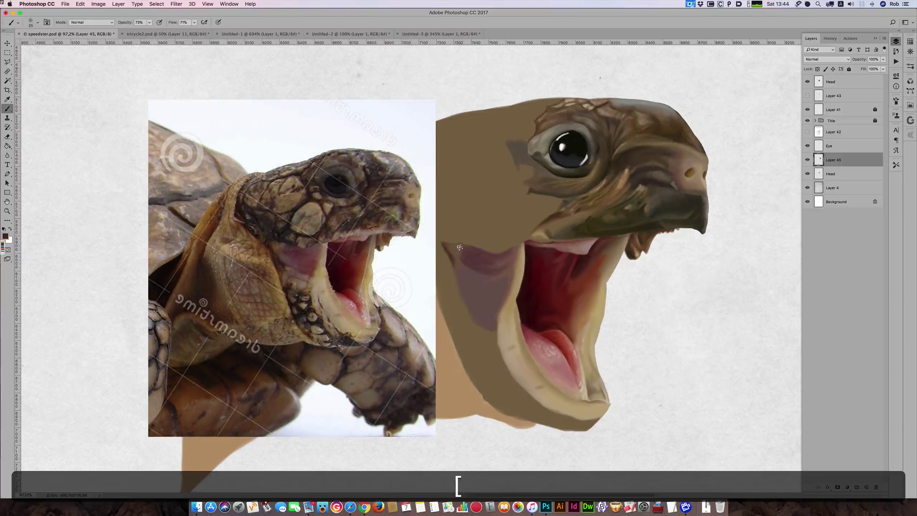
{"action": "key", "text": "bracketleft"}
{"action": "key", "text": "bracketright"}
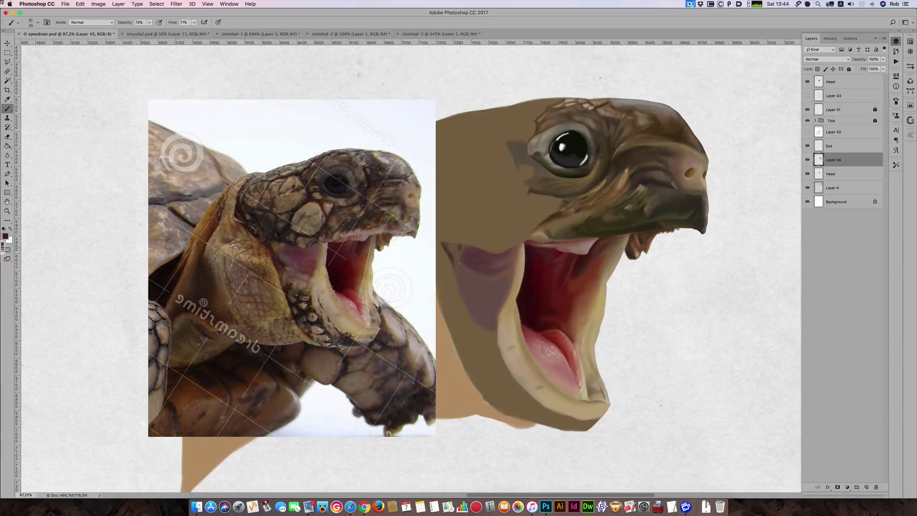
Sample browns from the skin at the photo's mouth corner and paint them along the back edge of the inner cheek.
{"action": "key", "text": "bracketright"}
{"action": "key", "text": "bracketright"}
{"action": "key", "text": "alt"}
{"action": "left_click", "coordinate": [271, 247], "text": "alt"}
{"action": "left_click", "coordinate": [277, 248], "text": "alt"}
{"action": "key", "text": "bracketleft"}
{"action": "key", "text": "bracketright"}
{"action": "key", "text": "bracketright"}
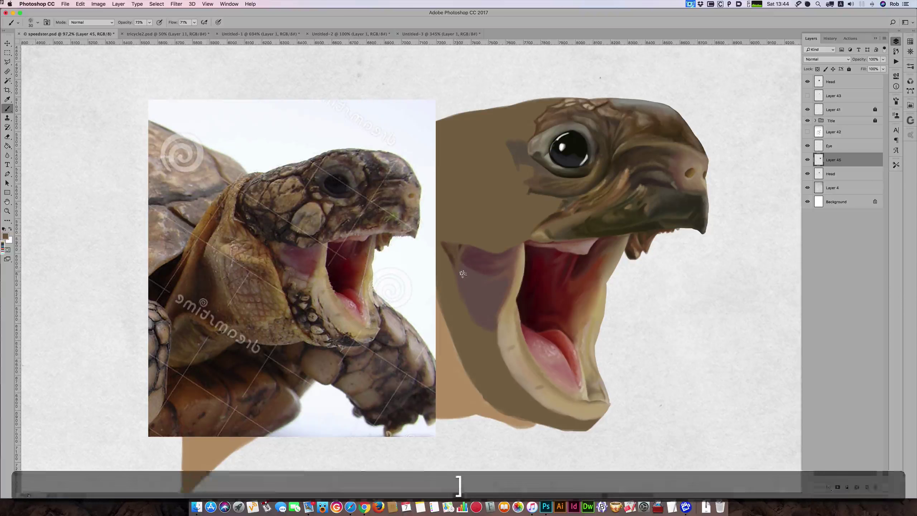
{"action": "left_click", "coordinate": [279, 253], "text": "alt"}
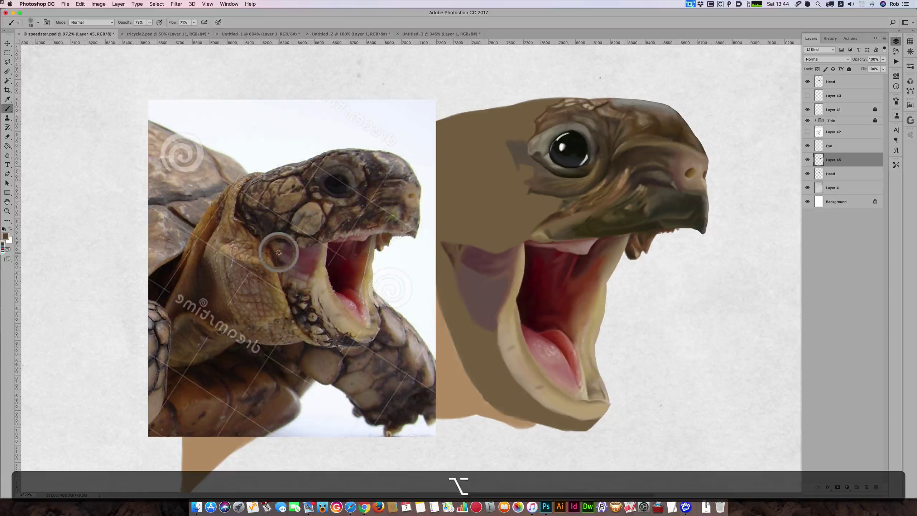
{"action": "key", "text": "bracketright"}
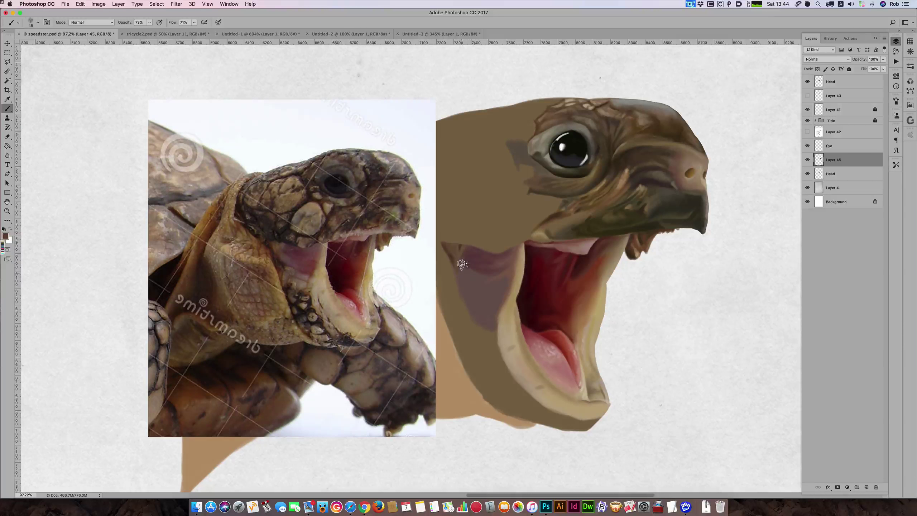
Sample a dark purple from the back of the photo's inner cheek and shade the upper part of the painted cheek.
{"action": "left_click", "coordinate": [287, 253], "text": "alt"}
{"action": "key", "text": "bracketleft"}
{"action": "key", "text": "bracketleft"}
{"action": "key", "text": "bracketleft"}
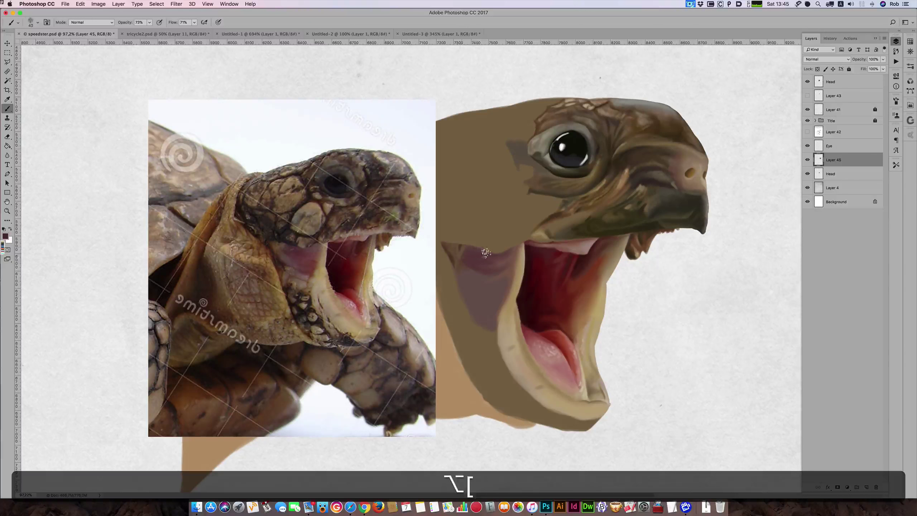
{"action": "key", "text": "bracketleft"}
{"action": "key", "text": "bracketright"}
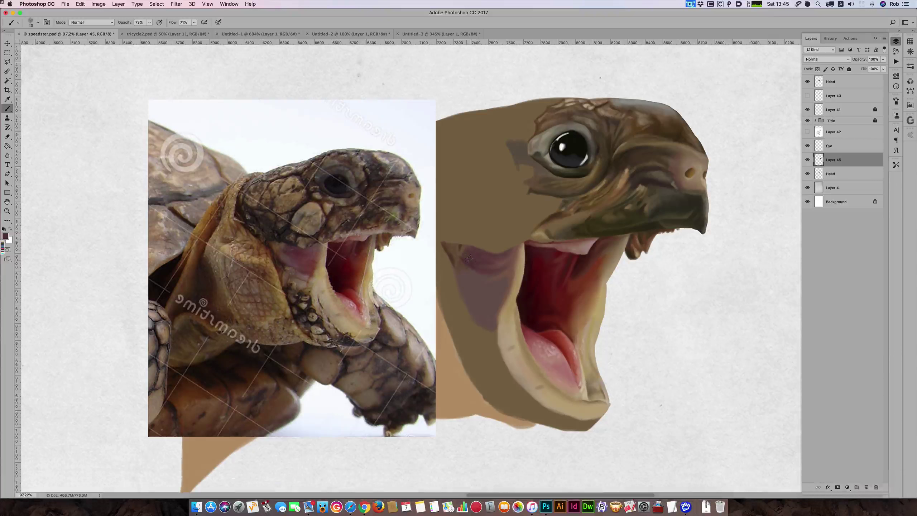
{"action": "key", "text": "bracketleft"}
Sample a greyish pink from the lower part of the photo's inner cheek and lighten the lower painted cheek.
{"action": "key", "text": "alt"}
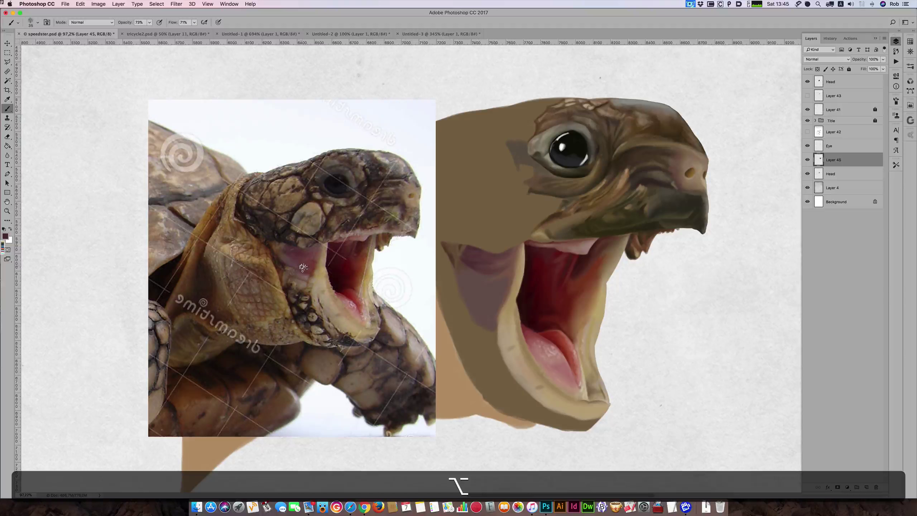
{"action": "left_click", "coordinate": [302, 276], "text": "alt"}
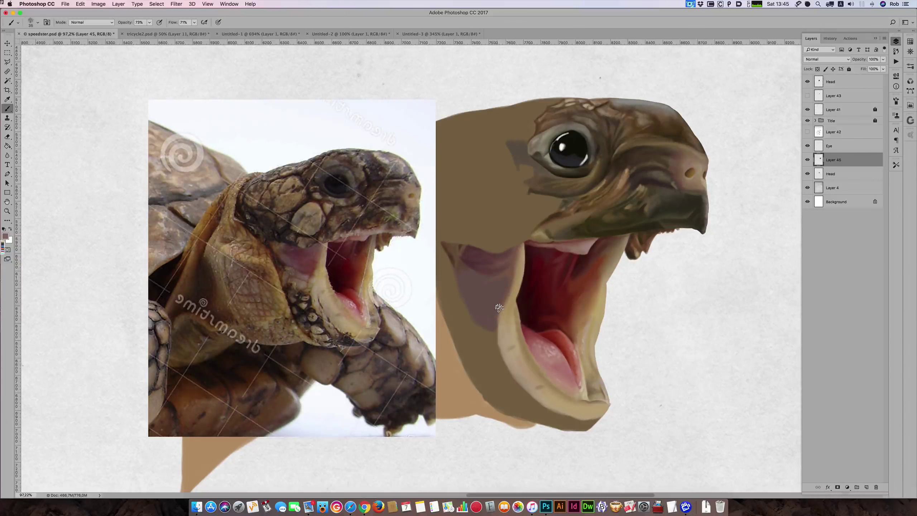
{"action": "key", "text": "bracketright"}
{"action": "key", "text": "bracketright"}
{"action": "key", "text": "bracketright"}
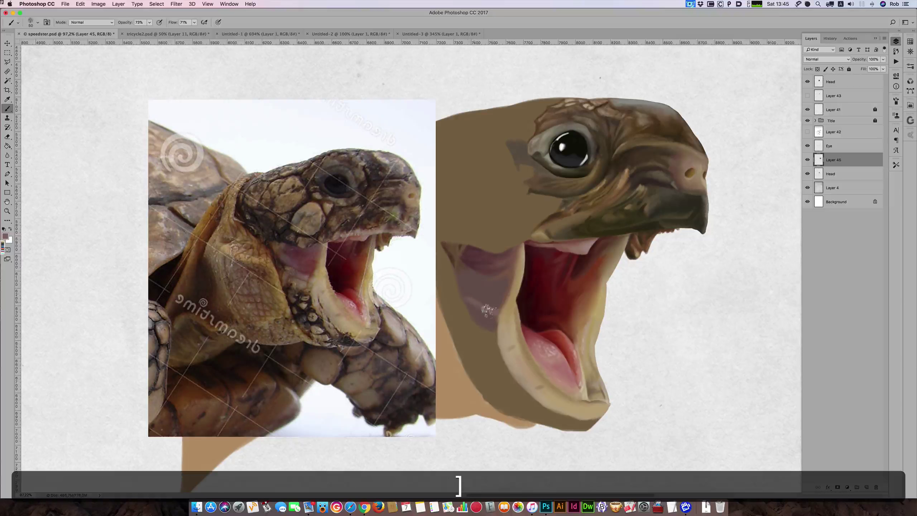
{"action": "key", "text": "bracketleft"}
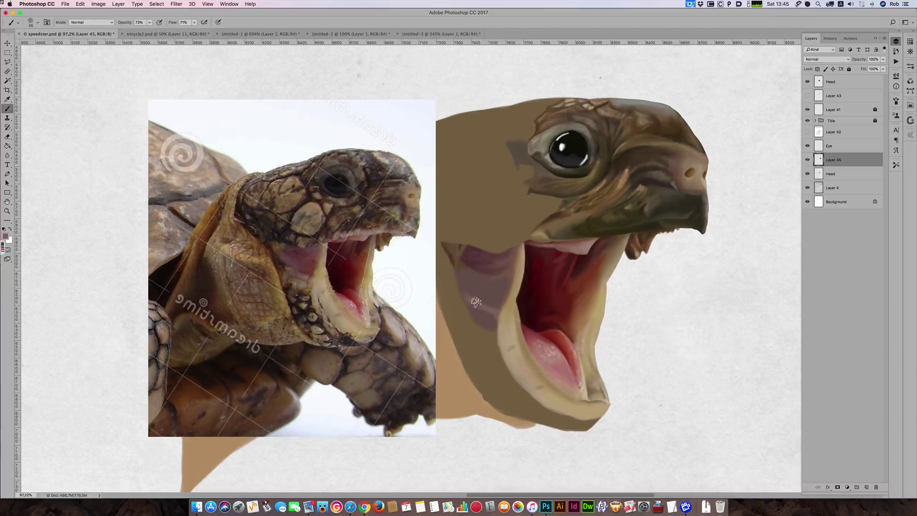
{"action": "key", "text": "bracketright"}
{"action": "key", "text": "bracketright"}
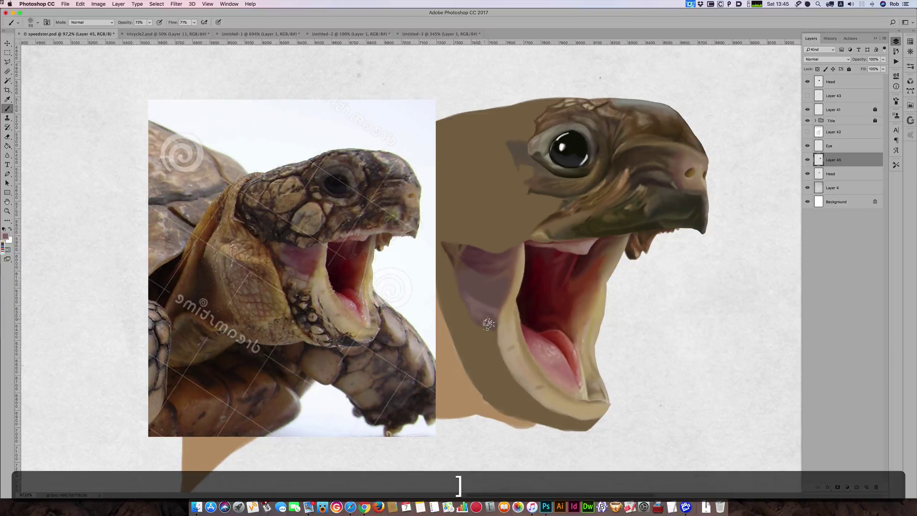
{"action": "key", "text": "bracketleft"}
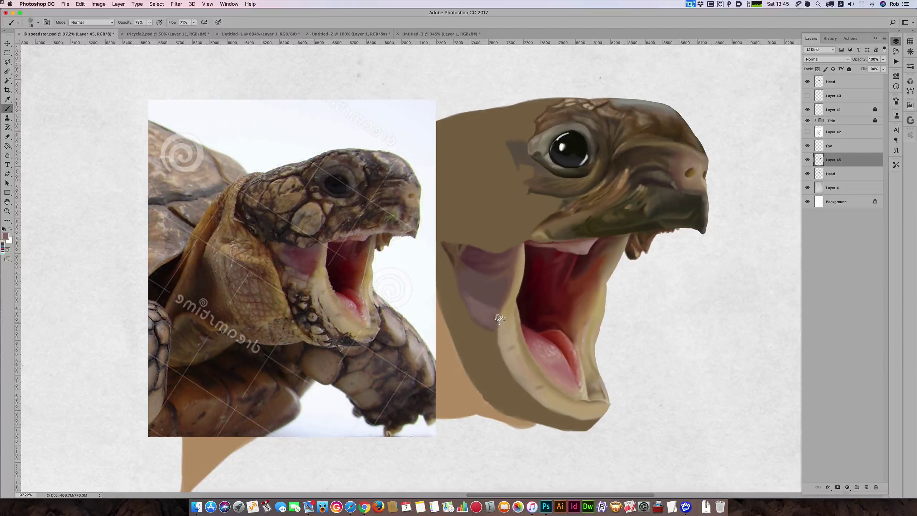
Sample a tan from just below the photo's inner cheek and tint the lower tip of the painted cheek beside the jaw.
{"action": "key", "text": "alt"}
{"action": "left_click", "coordinate": [309, 288], "text": "alt"}
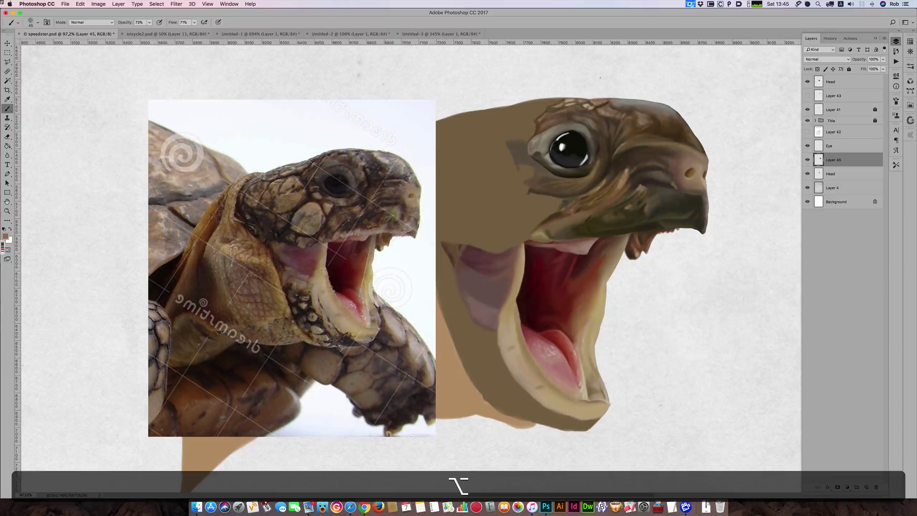
{"action": "key", "text": "bracketleft"}
{"action": "key", "text": "bracketright"}
Sample skin tones and a reddish brown near the photo's jaw edge and paint a curved fold across the lower inner cheek.
{"action": "key", "text": "alt"}
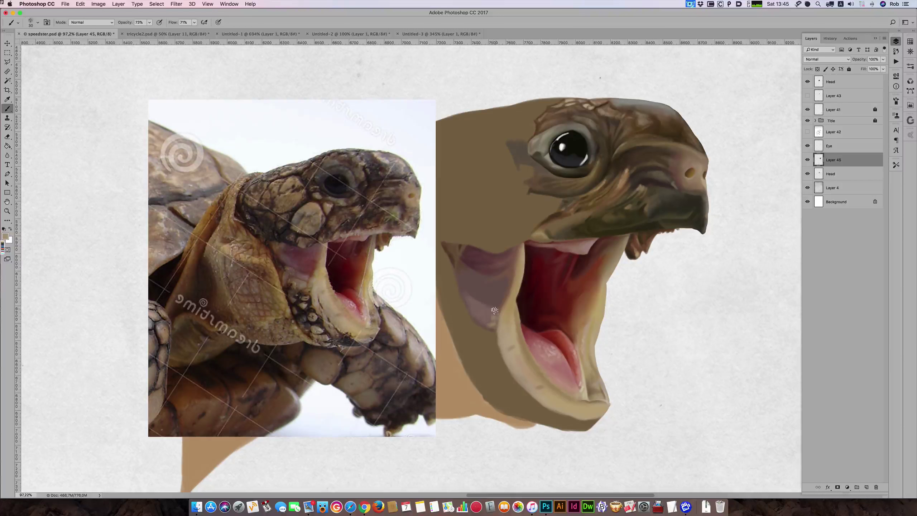
{"action": "left_click", "coordinate": [313, 280], "text": "alt"}
{"action": "left_click", "coordinate": [315, 282], "text": "alt"}
{"action": "left_click", "coordinate": [310, 275], "text": "alt"}
{"action": "key", "text": "bracketright"}
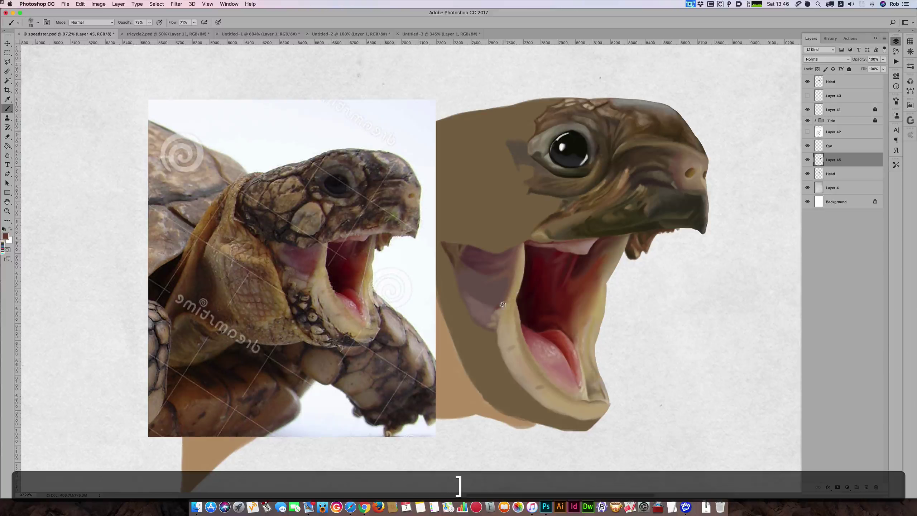
{"action": "key", "text": "bracketleft"}
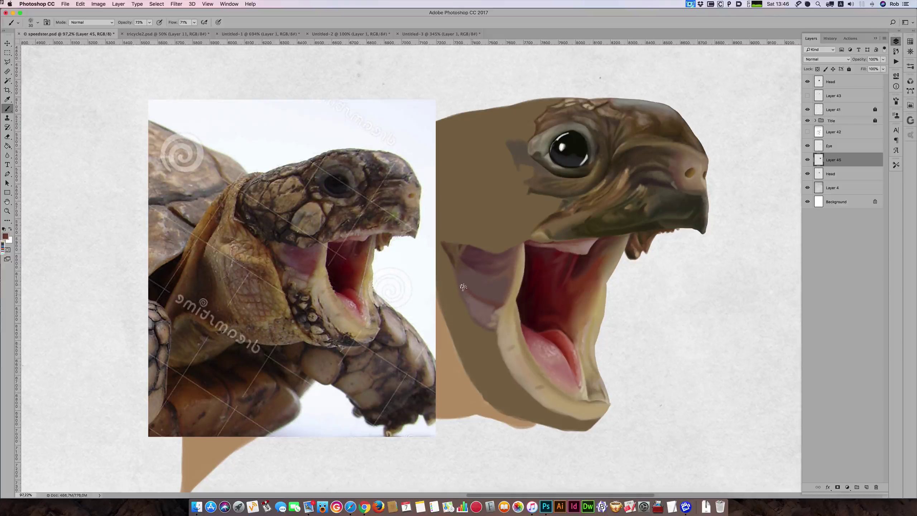
{"action": "key", "text": "bracketright"}
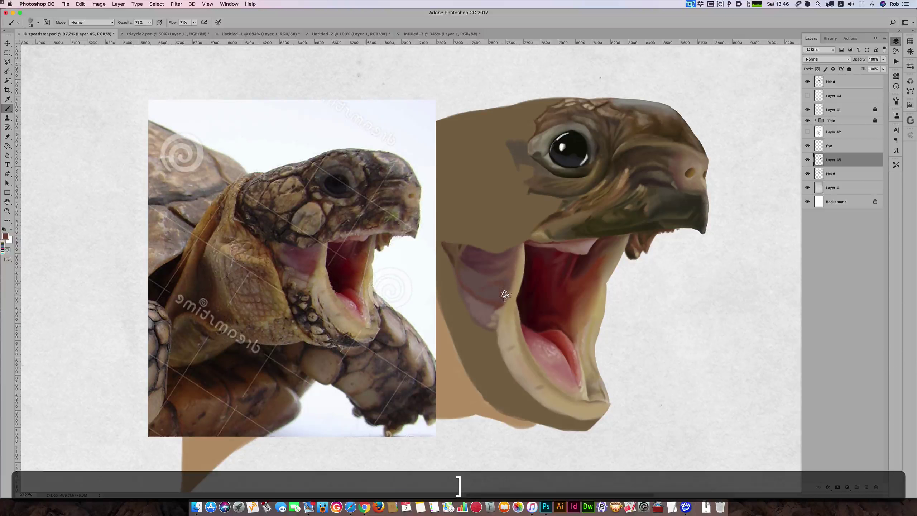
Sample a pink from the front of the photo's inner cheek and paint it on the painted cheek beside the jaw edge.
{"action": "key", "text": "alt"}
{"action": "left_click", "coordinate": [314, 261], "text": "alt"}
{"action": "key", "text": "bracketleft"}
{"action": "key", "text": "bracketleft"}
{"action": "key", "text": "bracketright"}
{"action": "key", "text": "bracketright"}
Sample a mauve from the middle of the photo's inner cheek and blend it over the centre of the painted cheek.
{"action": "left_click", "coordinate": [296, 267], "text": "alt"}
{"action": "key", "text": "bracketleft"}
{"action": "key", "text": "bracketright"}
{"action": "key", "text": "bracketright"}
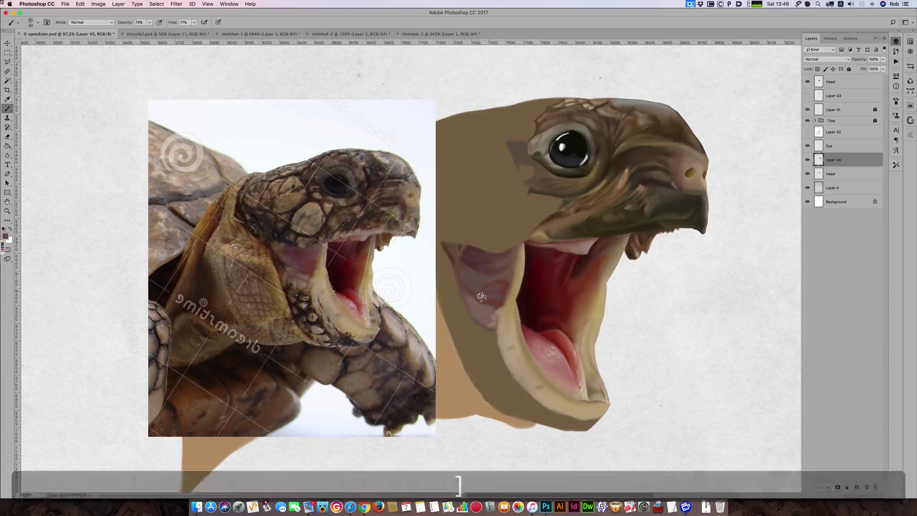
{"action": "key", "text": "bracketleft"}
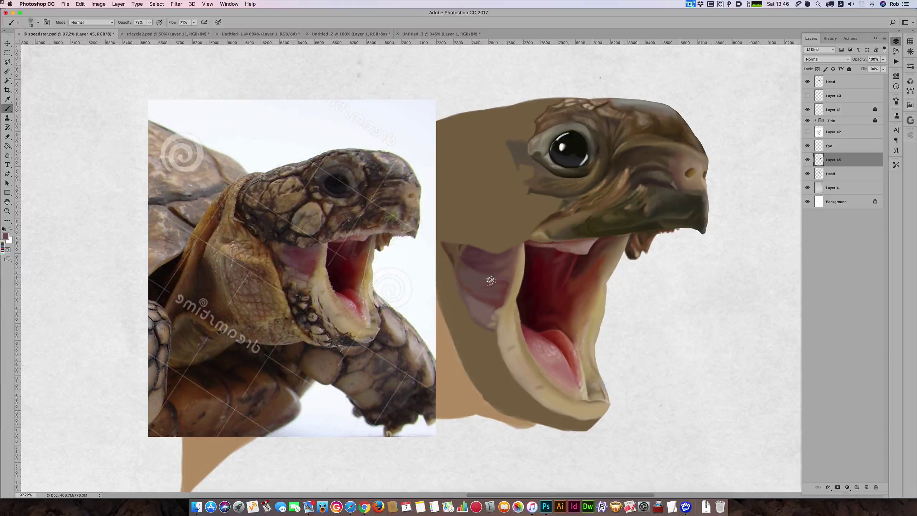
Sample a mauve and a near-black brown from the photo's cheek, refine the cheek folds and darken the back edge of the inner cheek.
{"action": "key", "text": "alt"}
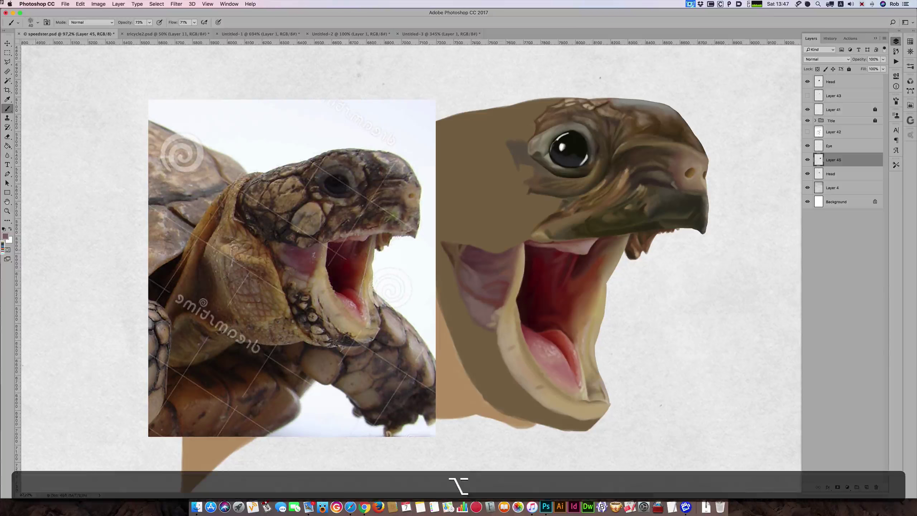
{"action": "left_click", "coordinate": [303, 272], "text": "alt"}
{"action": "left_click", "coordinate": [277, 260], "text": "alt"}
{"action": "key", "text": "bracketleft"}
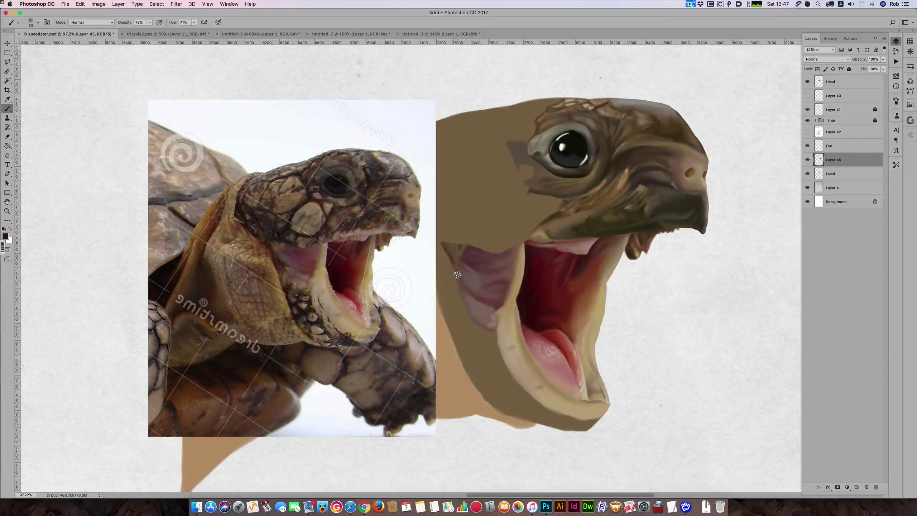
{"action": "key", "text": "bracketleft"}
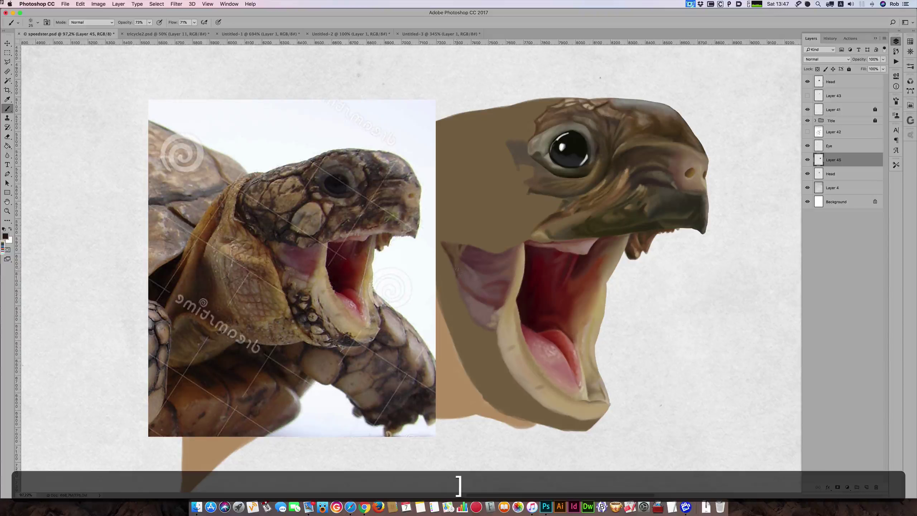
{"action": "key", "text": "bracketright"}
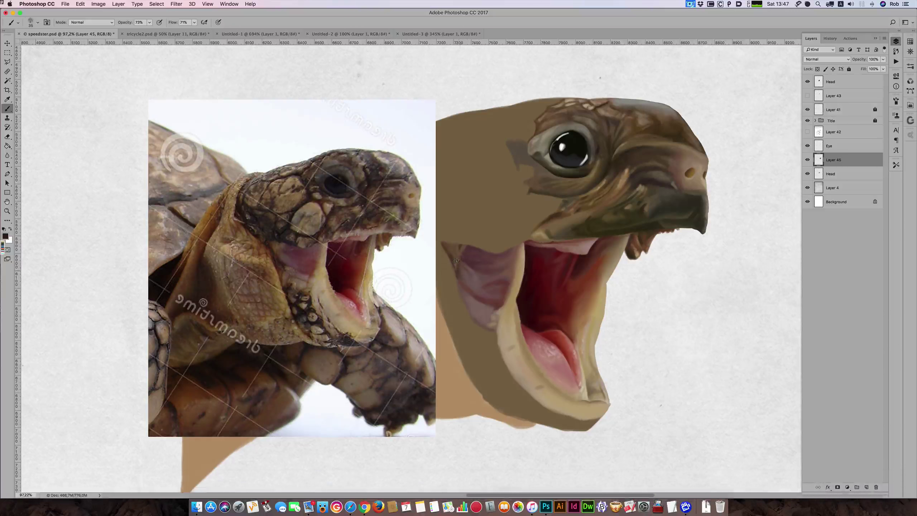
{"action": "key", "text": "bracketright"}
{"action": "key", "text": "bracketright"}
{"action": "key", "text": "bracketleft"}
{"action": "key", "text": "bracketleft"}
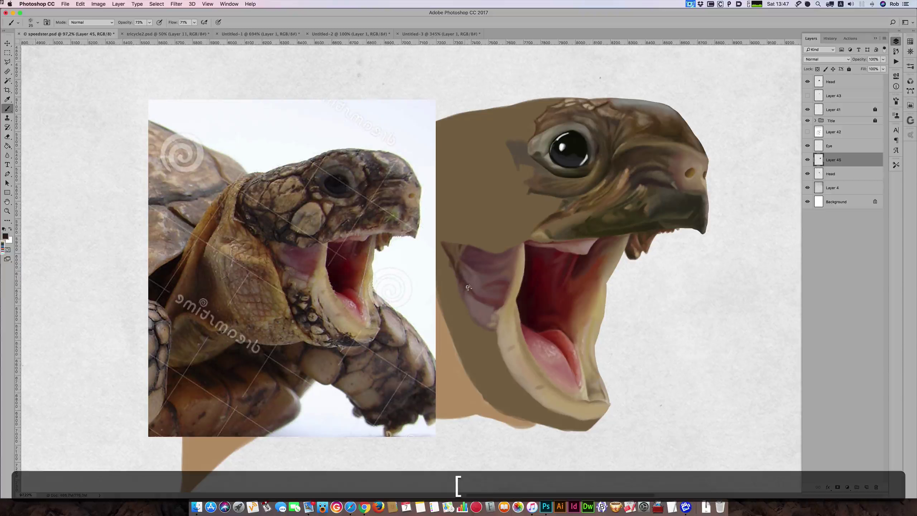
{"action": "key", "text": "bracketright"}
Sample a reddish brown from the back edge of the photo's cheek and warm the matching edge of the painted inner cheek.
{"action": "left_click", "coordinate": [279, 275], "text": "alt"}
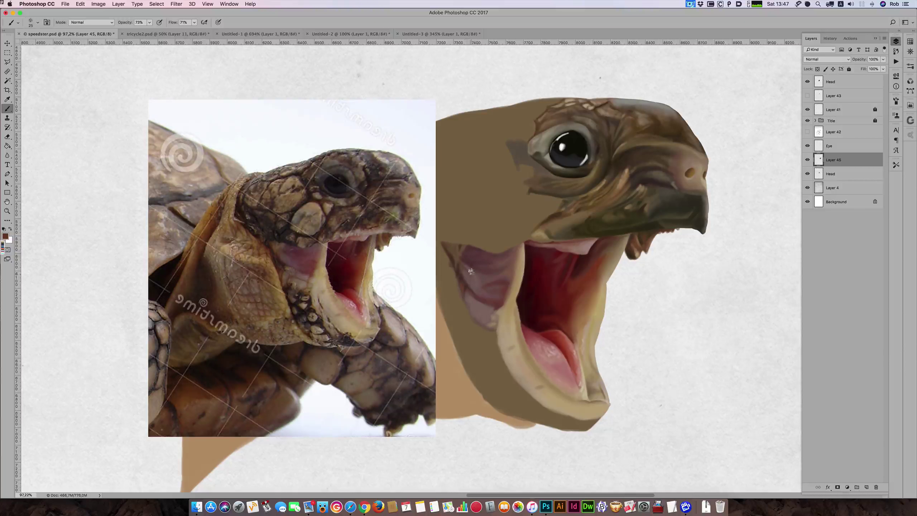
{"action": "key", "text": "bracketright"}
{"action": "key", "text": "alt"}
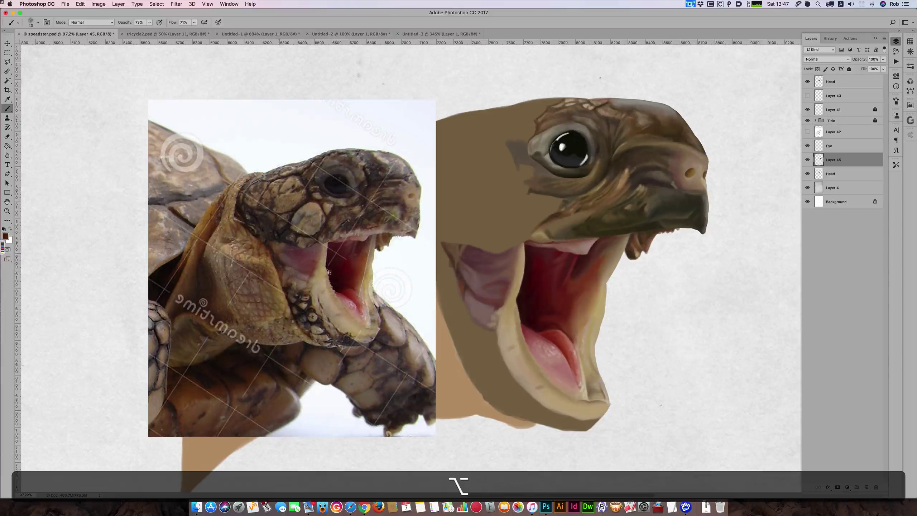
Paint a thin dark brown line down the back edge of the inner cheek and around the mouth corner, varying the brush size.
{"action": "key", "text": "bracketleft"}
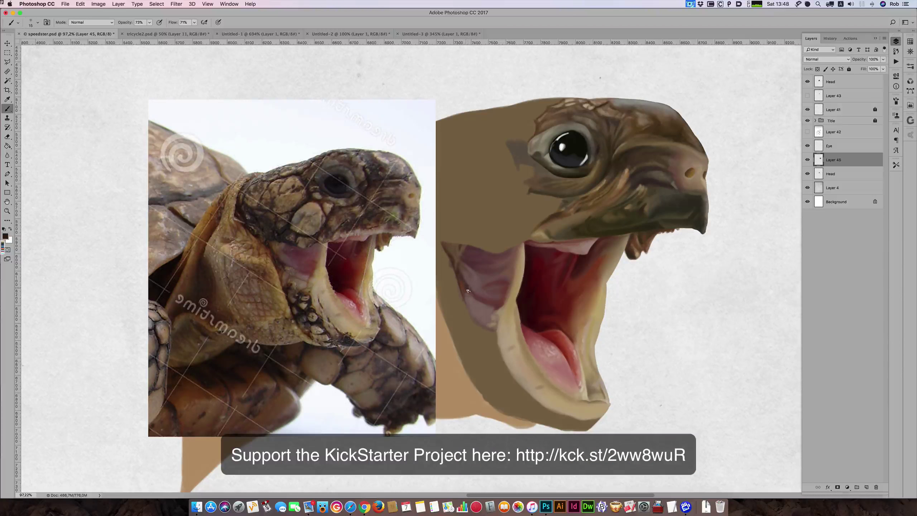
{"action": "key", "text": "bracketright"}
{"action": "key", "text": "bracketright"}
{"action": "key", "text": "bracketright"}
{"action": "key", "text": "bracketright"}
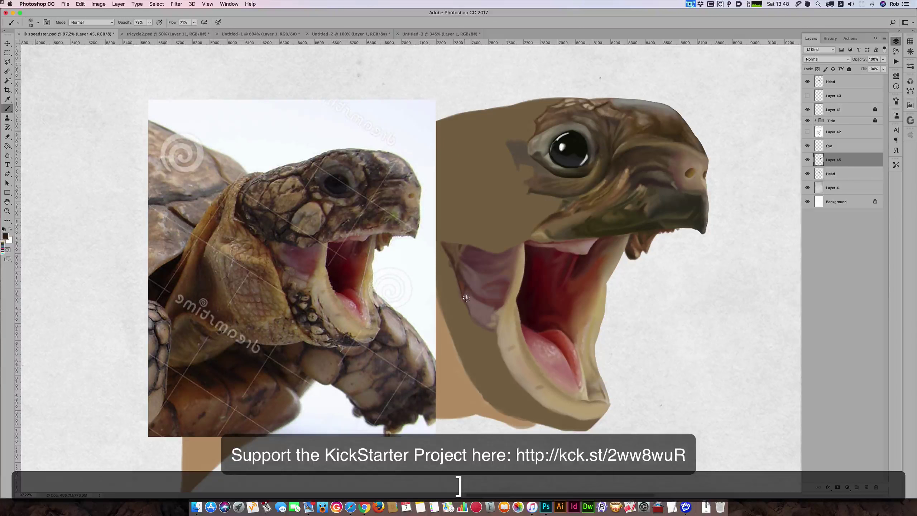
{"action": "key", "text": "bracketleft"}
{"action": "key", "text": "bracketleft"}
{"action": "key", "text": "bracketleft"}
{"action": "key", "text": "bracketright"}
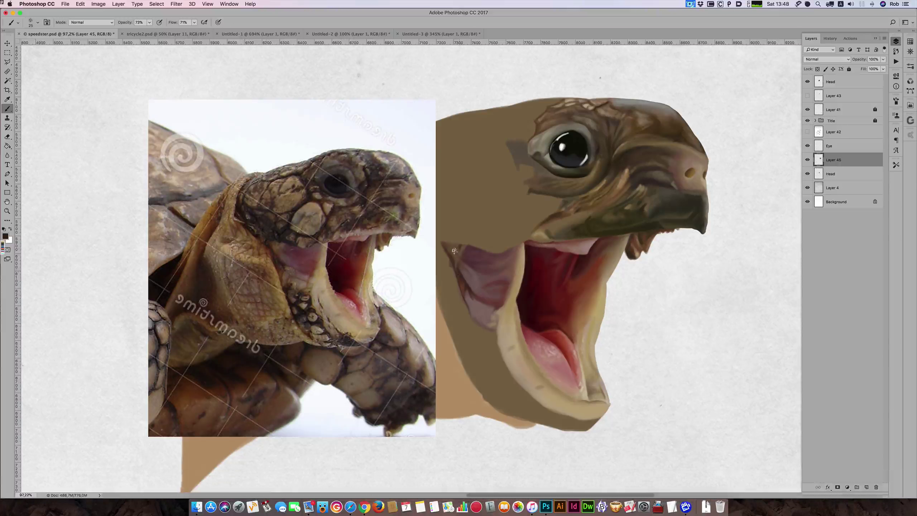
{"action": "key", "text": "bracketright"}
Sample a purplish brown from the lower back of the photo's inner cheek and paint small folds in the painted cheek's lower part.
{"action": "key", "text": "alt"}
{"action": "left_click", "coordinate": [295, 276], "text": "alt"}
{"action": "key", "text": "bracketleft"}
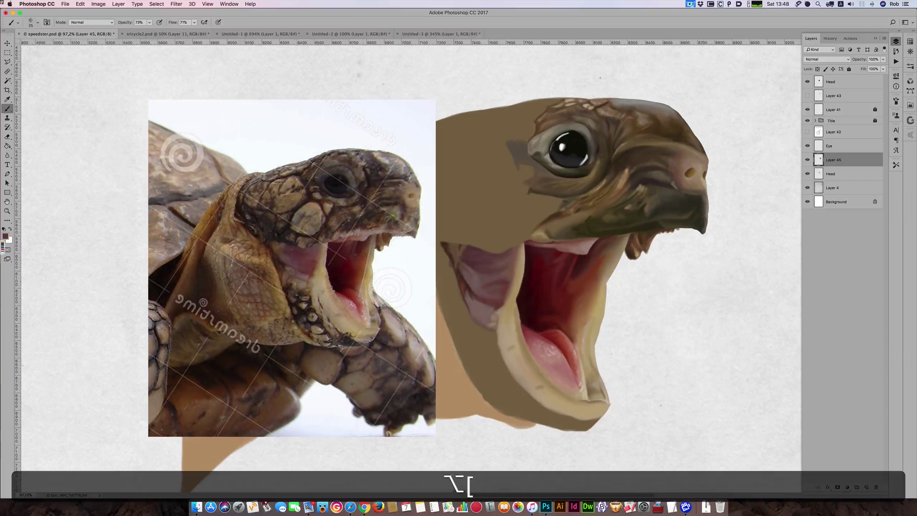
{"action": "key", "text": "bracketleft"}
{"action": "key", "text": "bracketright"}
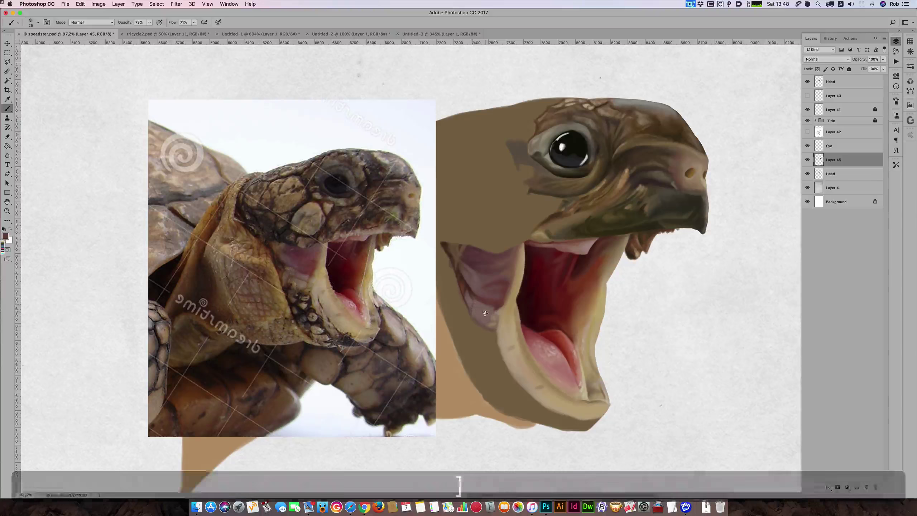
{"action": "key", "text": "bracketright"}
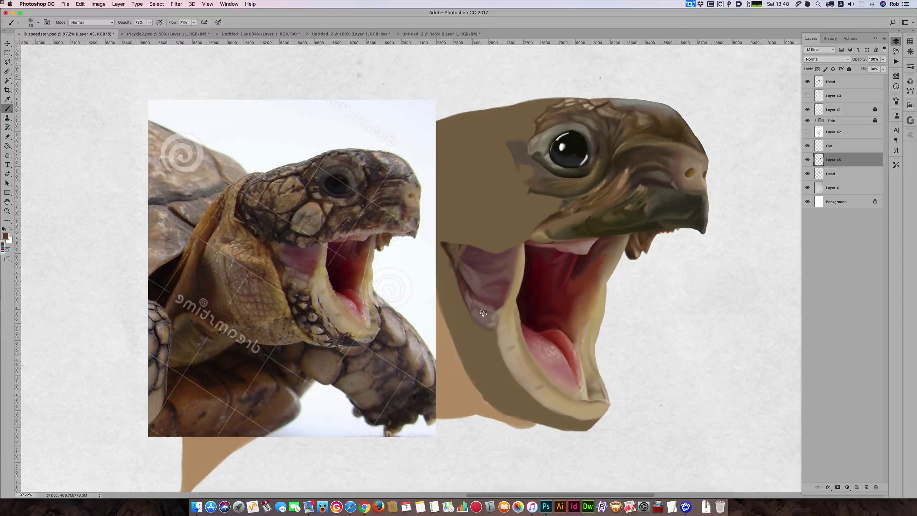
{"action": "key", "text": "bracketleft"}
{"action": "key", "text": "bracketright"}
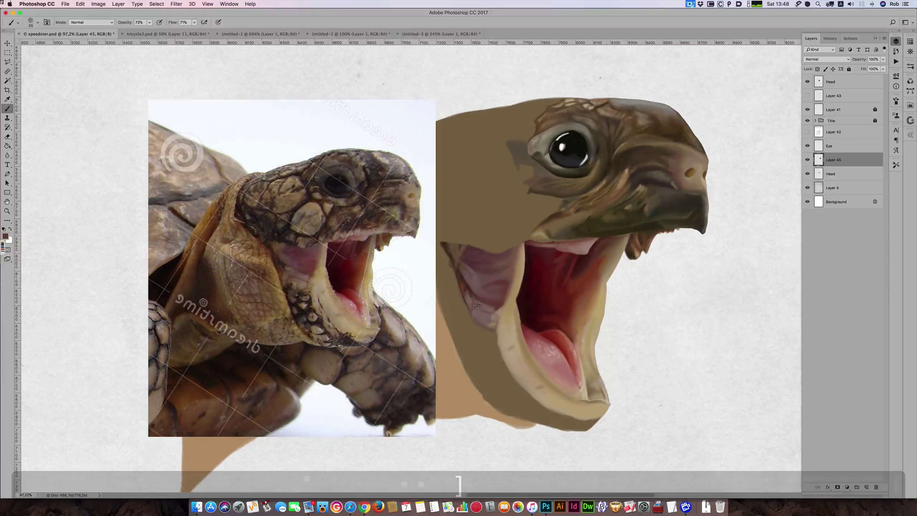
{"action": "key", "text": "bracketleft"}
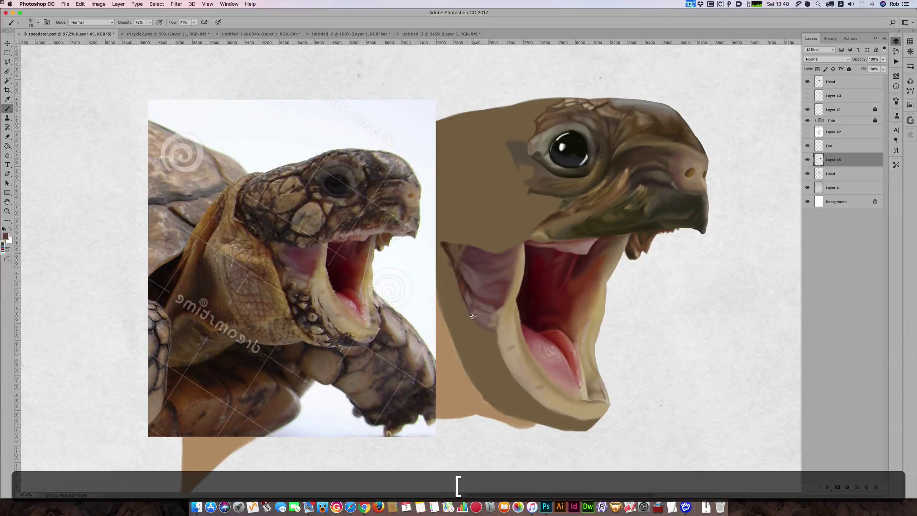
{"action": "key", "text": "bracketright"}
{"action": "key", "text": "bracketright"}
Sample a reddish brown and a greyish mauve from the photo's lower cheek and refine the painted cheek's lower back edge.
{"action": "left_click", "coordinate": [280, 277], "text": "alt"}
{"action": "left_click", "coordinate": [279, 277], "text": "alt"}
{"action": "key", "text": "bracketleft"}
{"action": "key", "text": "bracketright"}
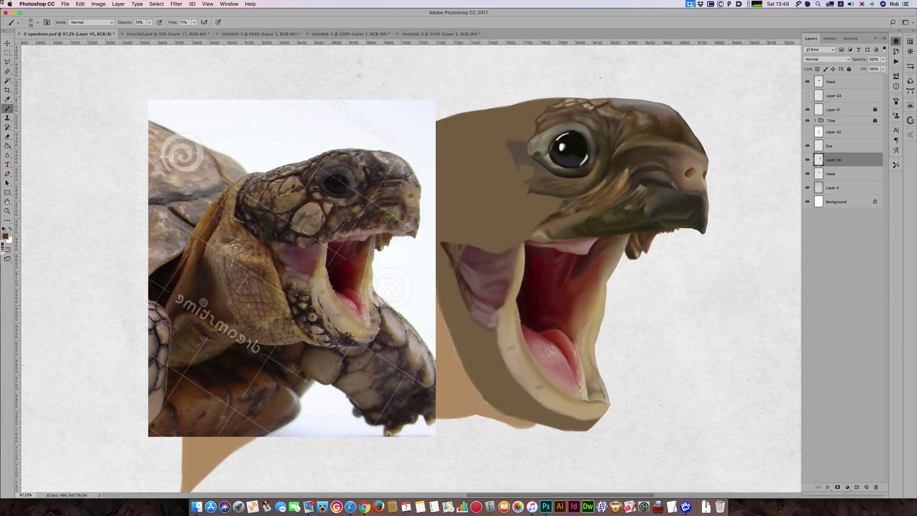
{"action": "key", "text": "bracketright"}
{"action": "left_click", "coordinate": [295, 275], "text": "alt"}
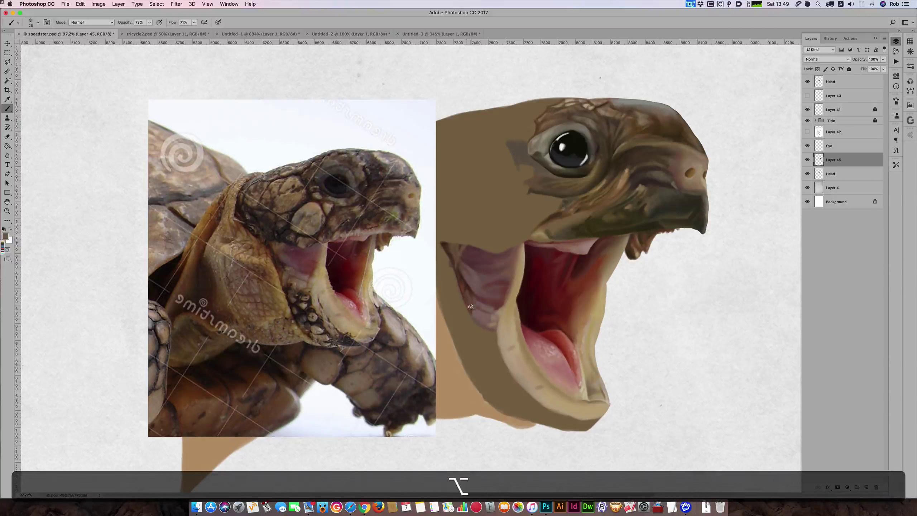
Sample a near-black brown from below the photo's cheek and darken the lower back edge of the painted inner cheek.
{"action": "left_click", "coordinate": [296, 285], "text": "alt"}
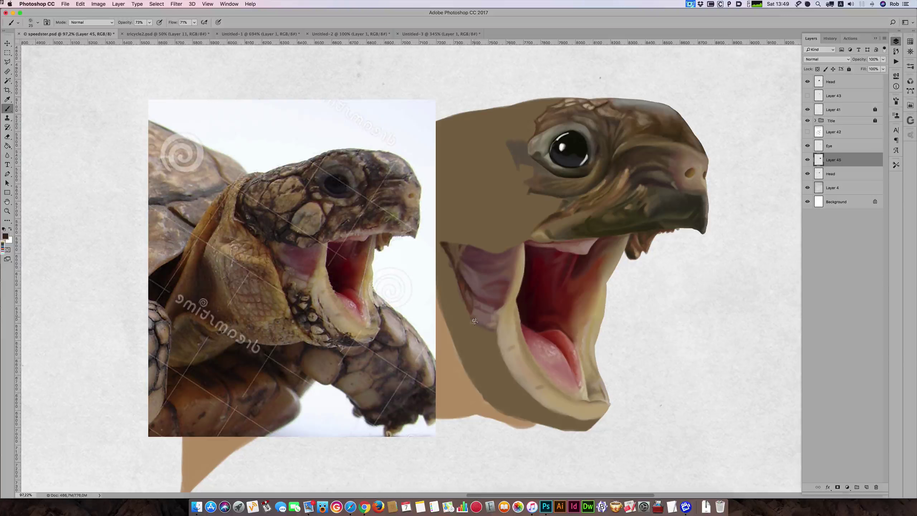
{"action": "left_click_drag", "start_coordinate": [475, 320], "coordinate": [476, 322]}
{"action": "mouse_move", "coordinate": [470, 310]}
{"action": "left_mouse_down"}
{"action": "mouse_move", "coordinate": [462, 291]}
{"action": "mouse_move", "coordinate": [481, 323]}
{"action": "left_mouse_up"}
{"action": "key", "text": "bracketright"}
{"action": "key", "text": "bracketleft"}
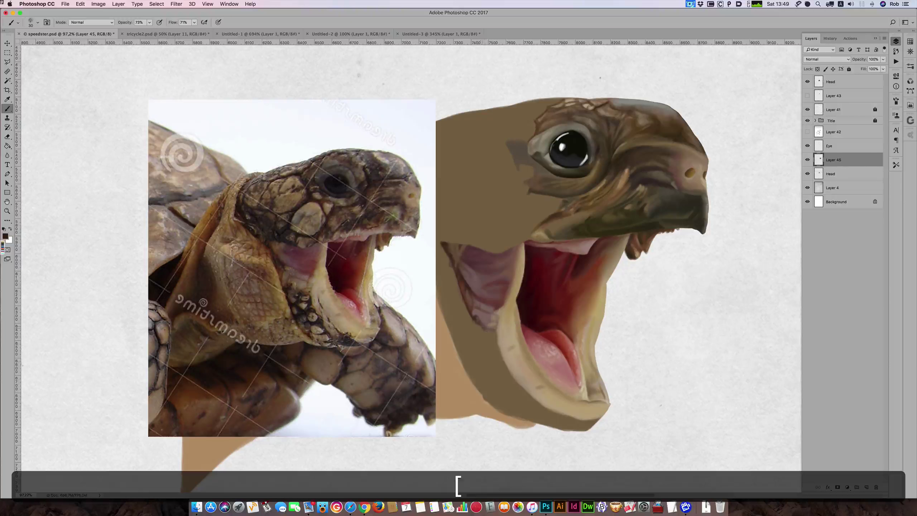
{"action": "key", "text": "bracketright"}
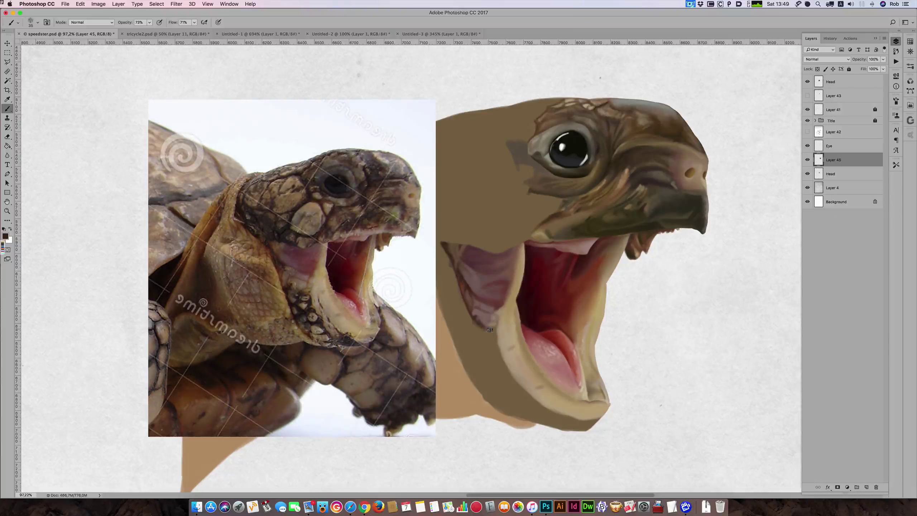
Sample browns from the photo's lower cheek and the painted cheek, and blend the lower cheek folds with varying brush sizes.
{"action": "key", "text": "bracketright"}
{"action": "left_click", "coordinate": [303, 286], "text": "alt"}
{"action": "left_click", "coordinate": [303, 273], "text": "alt"}
{"action": "left_click", "coordinate": [475, 313], "text": "alt"}
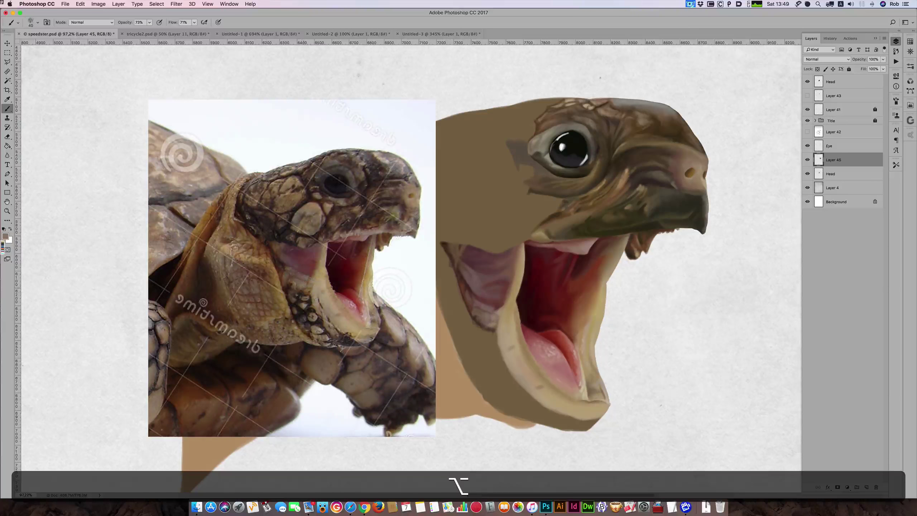
{"action": "key", "text": "bracketleft"}
{"action": "key", "text": "bracketleft"}
{"action": "key", "text": "bracketleft"}
{"action": "key", "text": "bracketright"}
{"action": "key", "text": "bracketright"}
Sample an orange brown from the photo's mouth corner and tint the small folds at the bottom of the painted inner cheek.
{"action": "key", "text": "alt"}
{"action": "left_click", "coordinate": [307, 283], "text": "alt"}
{"action": "key", "text": "bracketleft"}
{"action": "key", "text": "bracketleft"}
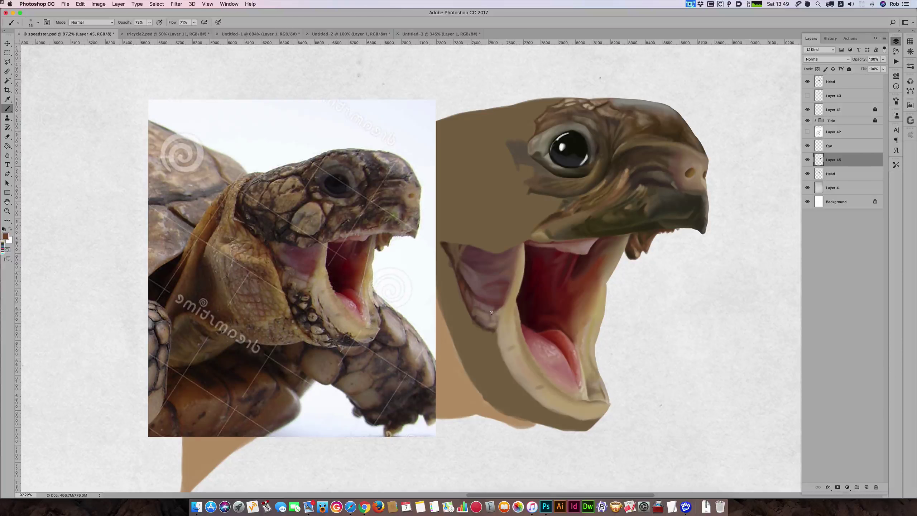
{"action": "key", "text": "bracketright"}
{"action": "key", "text": "bracketright"}
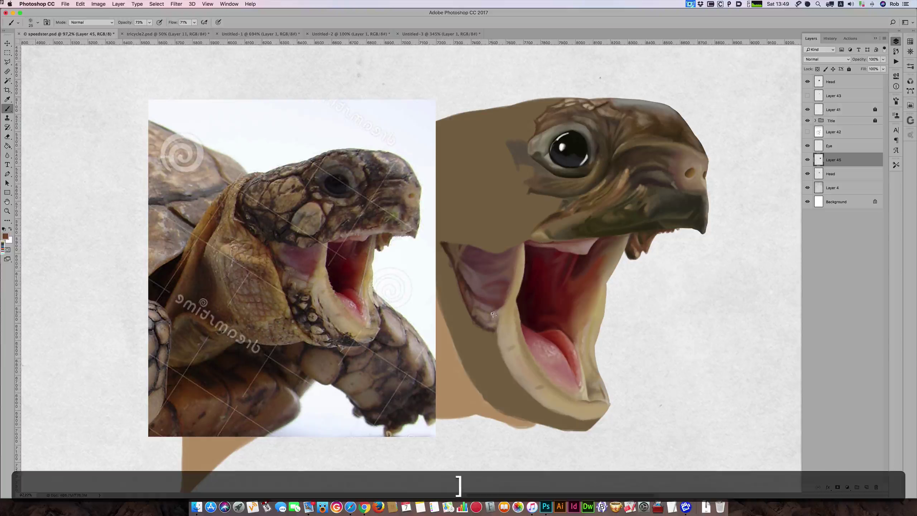
{"action": "key", "text": "bracketright"}
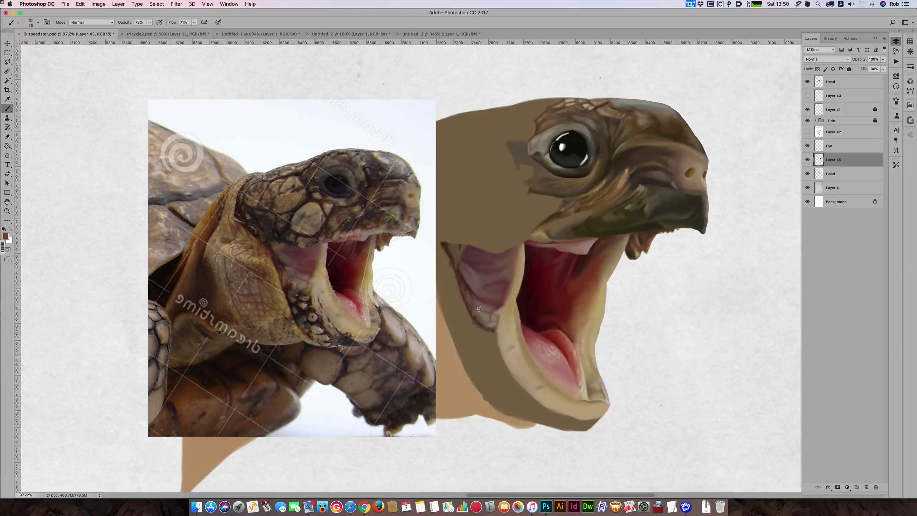
{"action": "key", "text": "bracketright"}
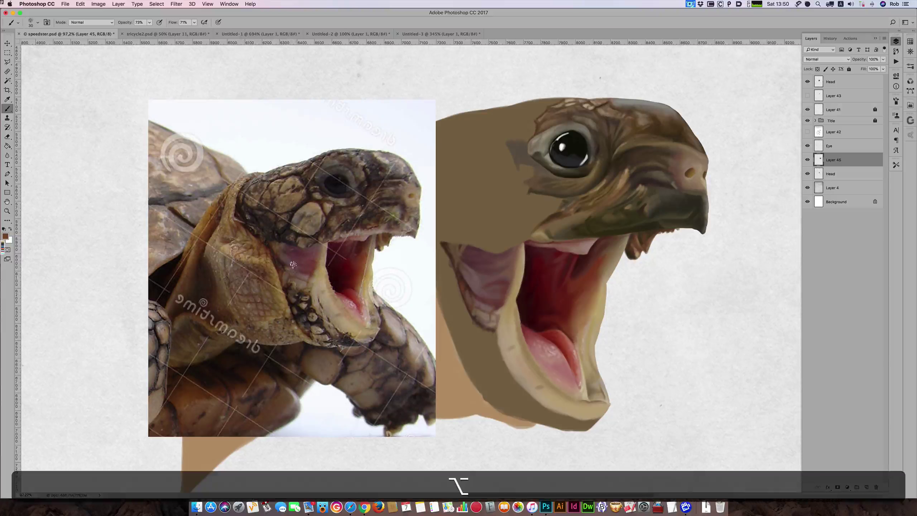
Undo the last stroke, sample a brown from the photo's back cheek edge and set the foreground colour to dark brown #4a2c13.
{"action": "key", "text": "alt+super+z"}
{"action": "left_click", "coordinate": [283, 275], "text": "alt"}
{"action": "key", "text": "bracketleft"}
{"action": "key", "text": "bracketleft"}
{"action": "key", "text": "bracketleft"}
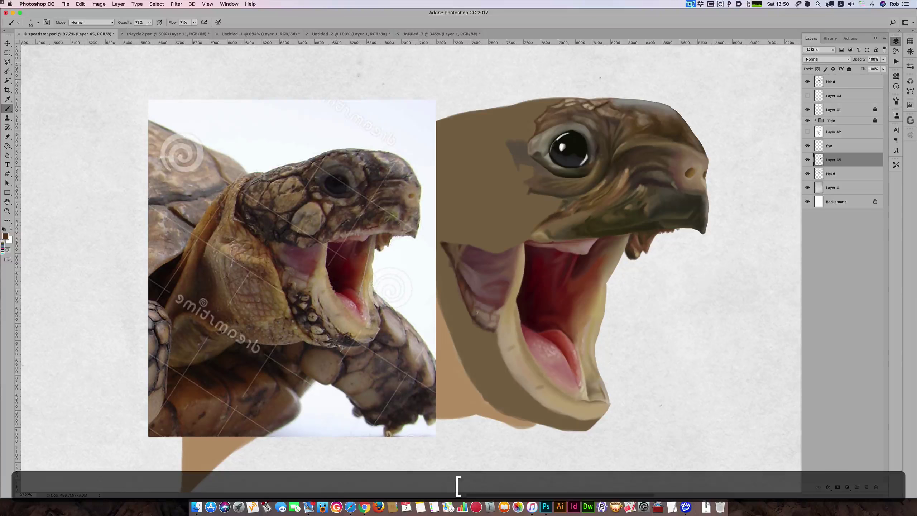
{"action": "left_click", "coordinate": [5, 236]}
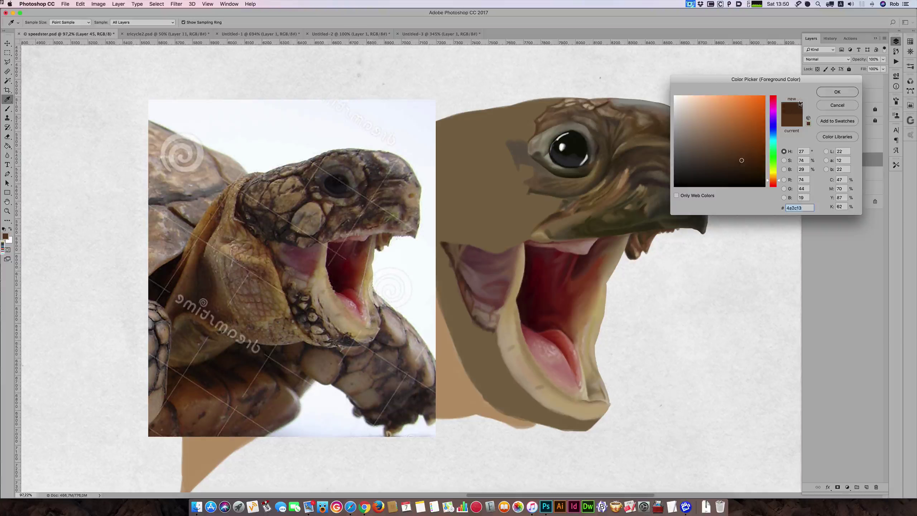
{"action": "left_click", "coordinate": [837, 92]}
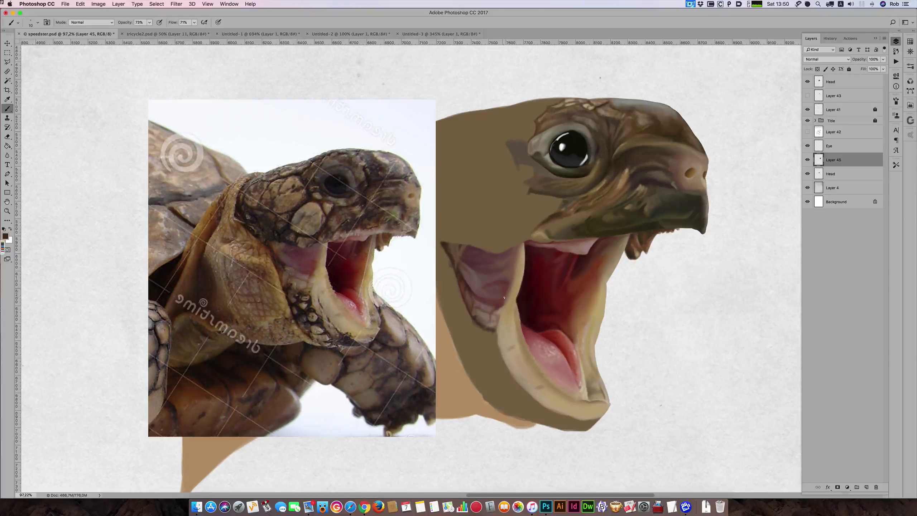
Paint dark brown creases between the small scales at the bottom of the inner cheek, gradually enlarging the brush.
{"action": "key", "text": "bracketleft"}
{"action": "key", "text": "bracketright"}
{"action": "key", "text": "bracketright"}
{"action": "key", "text": "bracketright"}
{"action": "key", "text": "bracketright"}
{"action": "key", "text": "bracketright"}
{"action": "key", "text": "bracketright"}
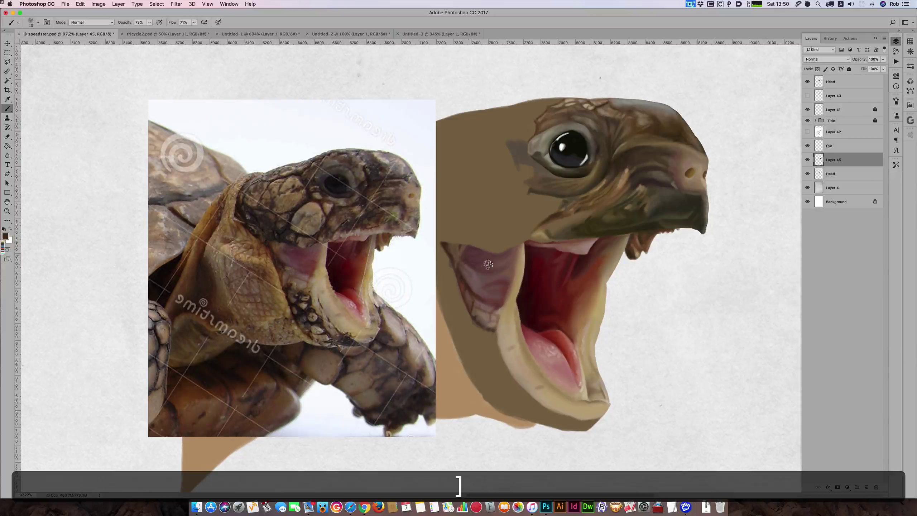
{"action": "key", "text": "bracketright"}
{"action": "key", "text": "bracketright"}
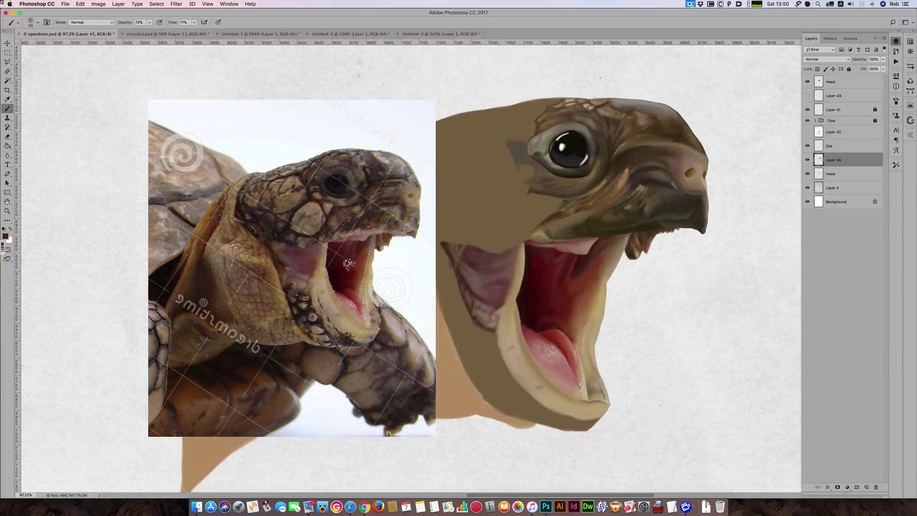
Sample a light tan from below the photo's cheek and lighten the small scales at the bottom of the painted inner cheek.
{"action": "left_click", "coordinate": [294, 284], "text": "alt"}
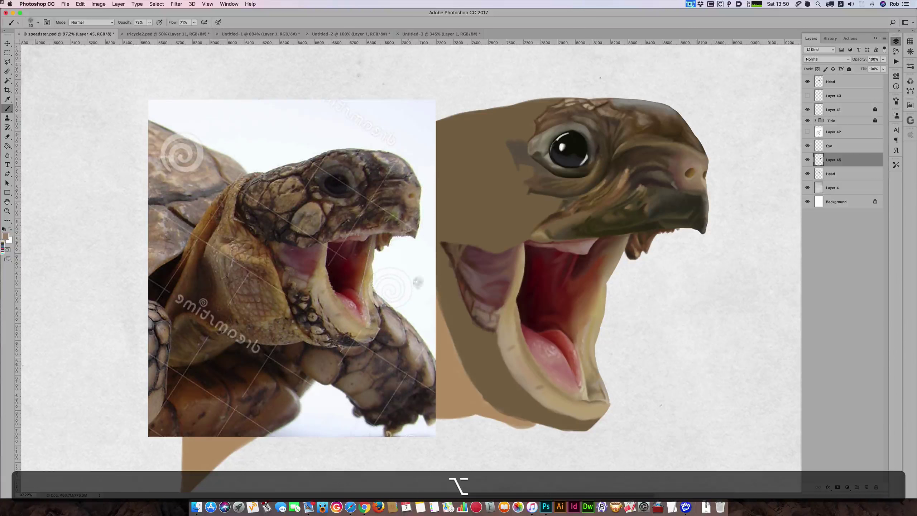
{"action": "key", "text": "bracketleft"}
{"action": "key", "text": "bracketright"}
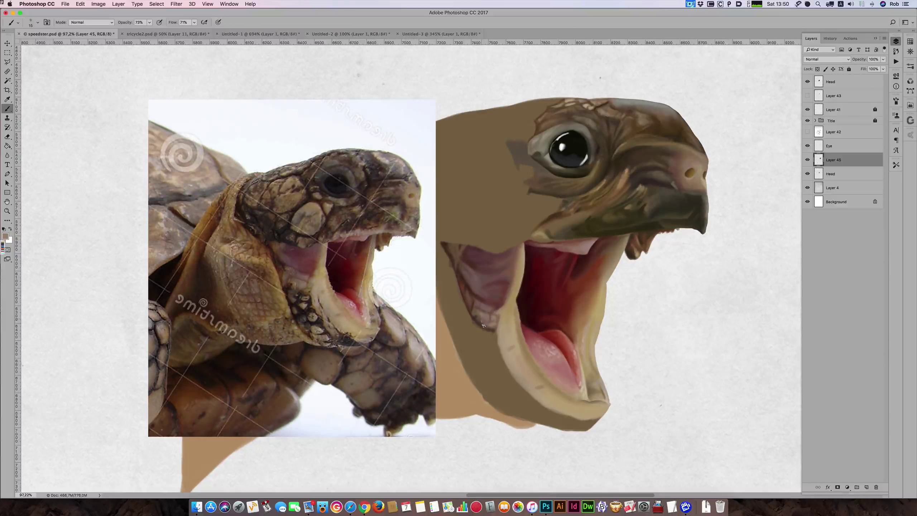
{"action": "key", "text": "bracketright"}
Sample a dark brown from the photo's mouth corner and deepen the shading around the lower cheek scales with a larger brush.
{"action": "left_click", "coordinate": [301, 293], "text": "alt"}
{"action": "key", "text": "bracketright"}
{"action": "key", "text": "bracketright"}
{"action": "left_click_drag", "start_coordinate": [493, 316], "coordinate": [484, 313]}
{"action": "left_click_drag", "start_coordinate": [496, 268], "coordinate": [517, 321]}
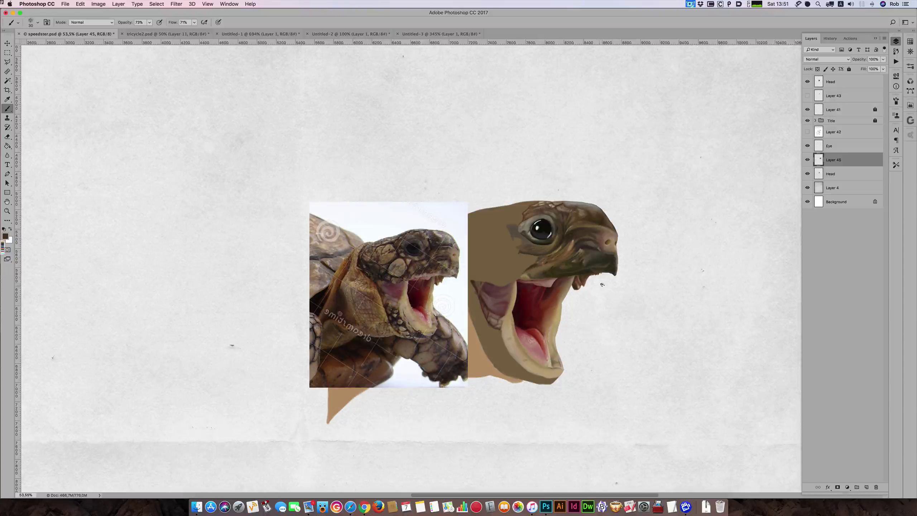
Hide the reference photo layer and show the pencil sketch on Layer 42 to view the head against the tortoise's body.
{"action": "left_click", "coordinate": [807, 82]}
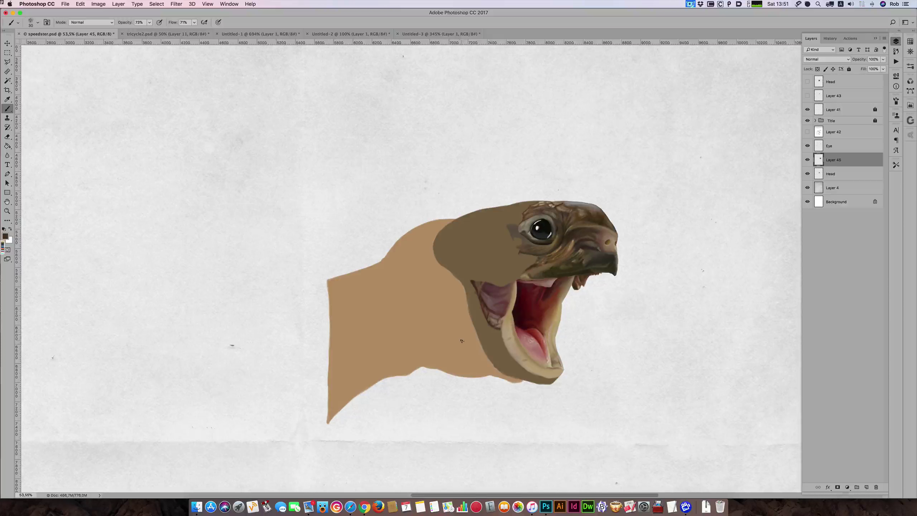
{"action": "left_click", "coordinate": [808, 132]}
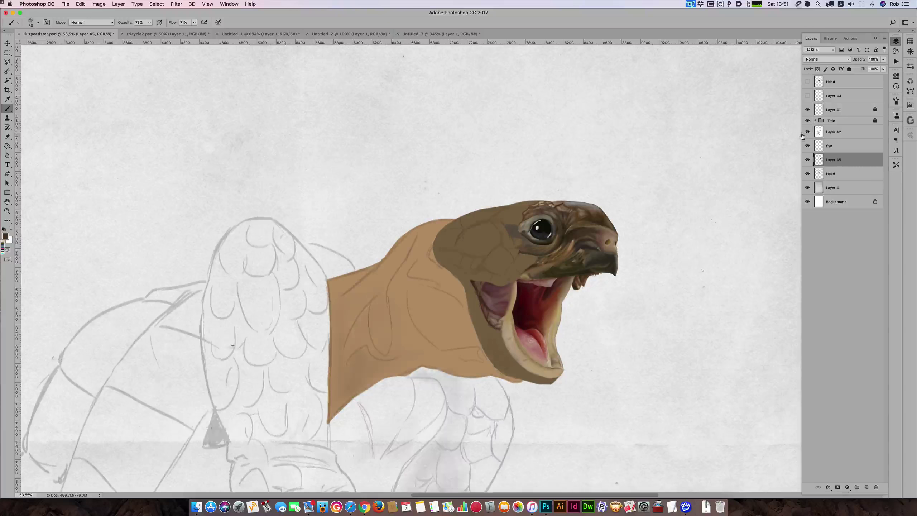
{"action": "scroll", "coordinate": [412, 305], "scroll_direction": "down", "scroll_amount": 5}
{"action": "scroll", "coordinate": [412, 305], "scroll_direction": "left", "scroll_amount": 4}
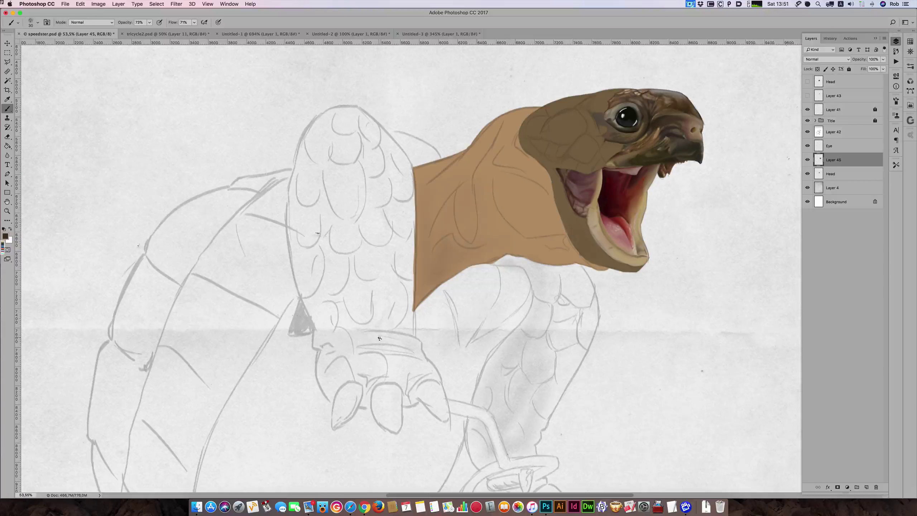
{"action": "key", "text": "shift+super"}
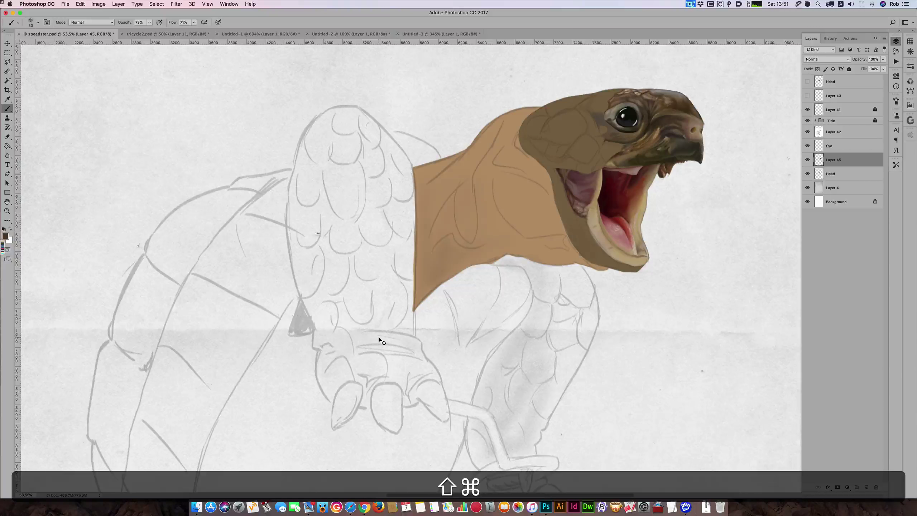